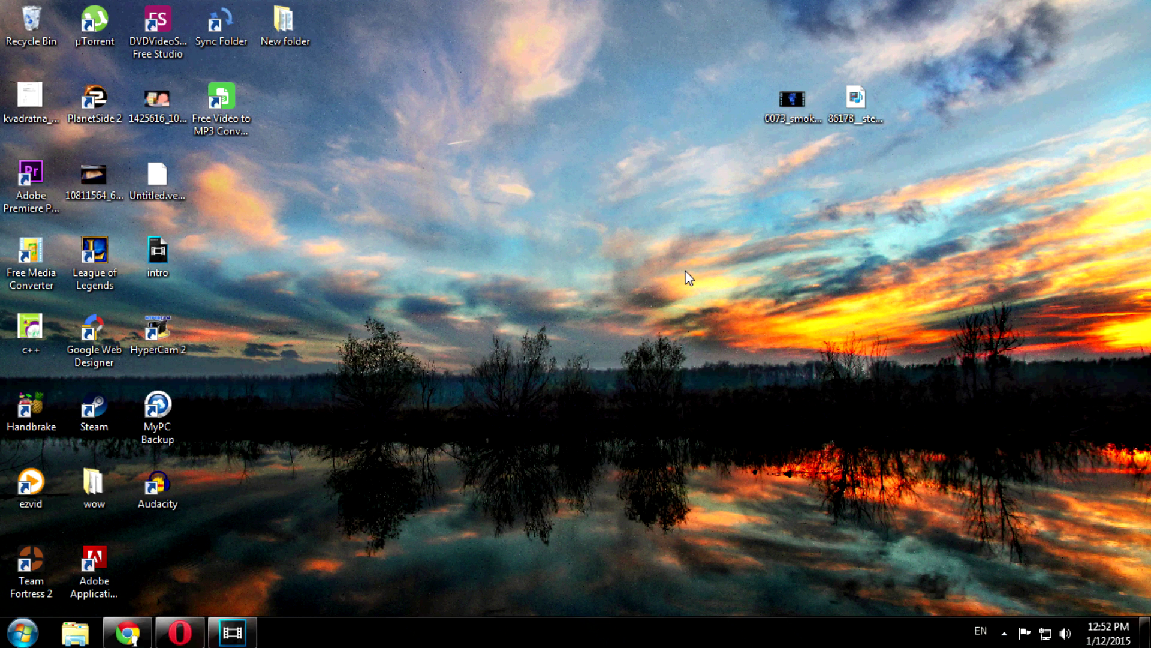
- Open XStockvideo from the Google results, close the Google tab, and show the Smoke Burst page
left_click(128, 632)
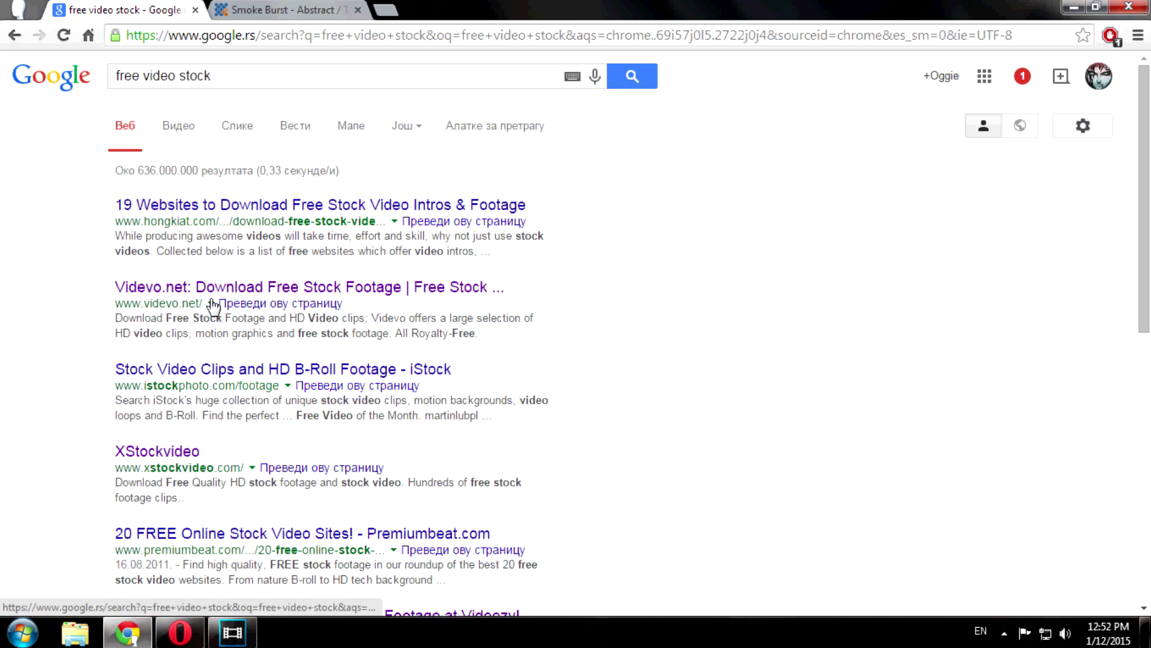
left_click(159, 460)
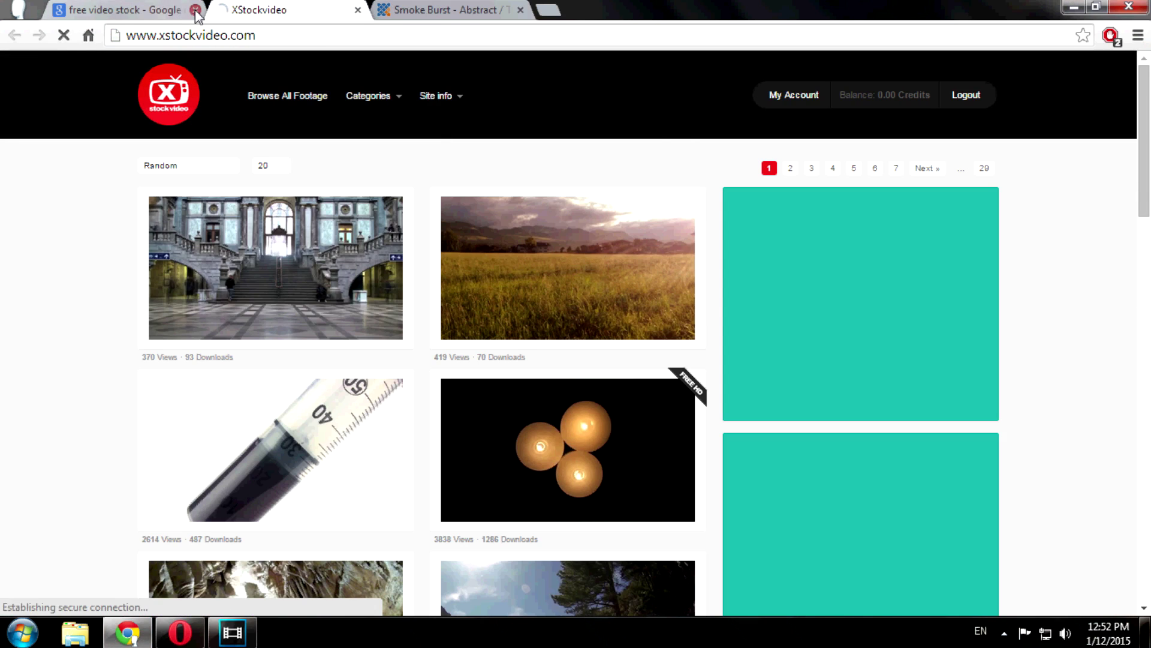
left_click(195, 9)
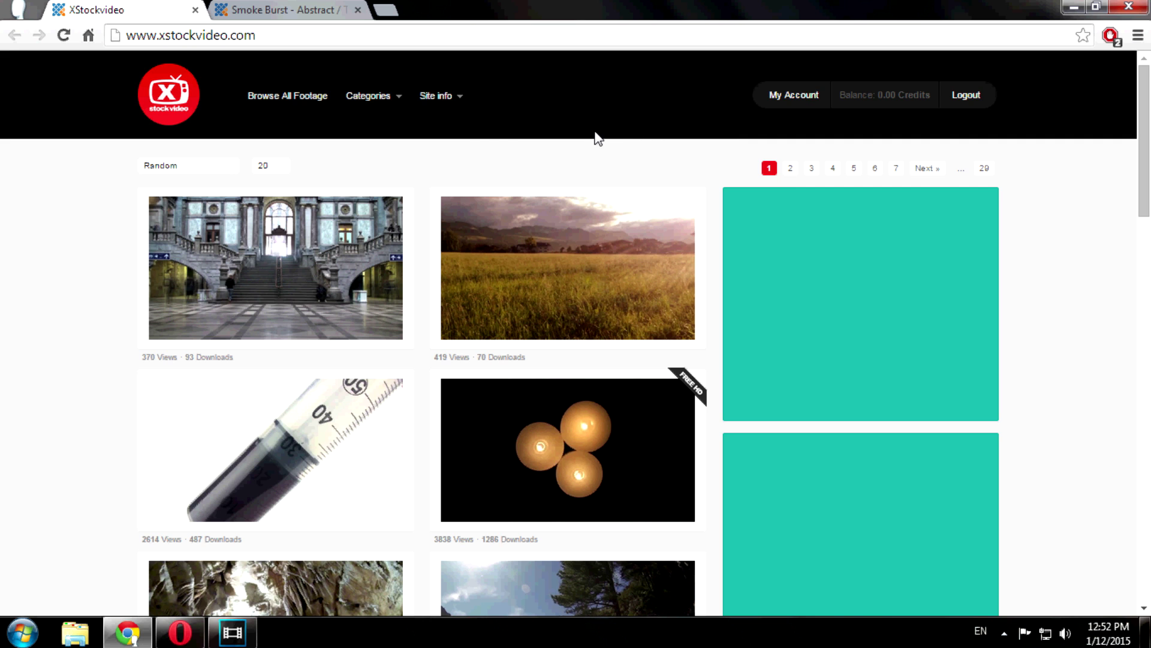
left_click(321, 8)
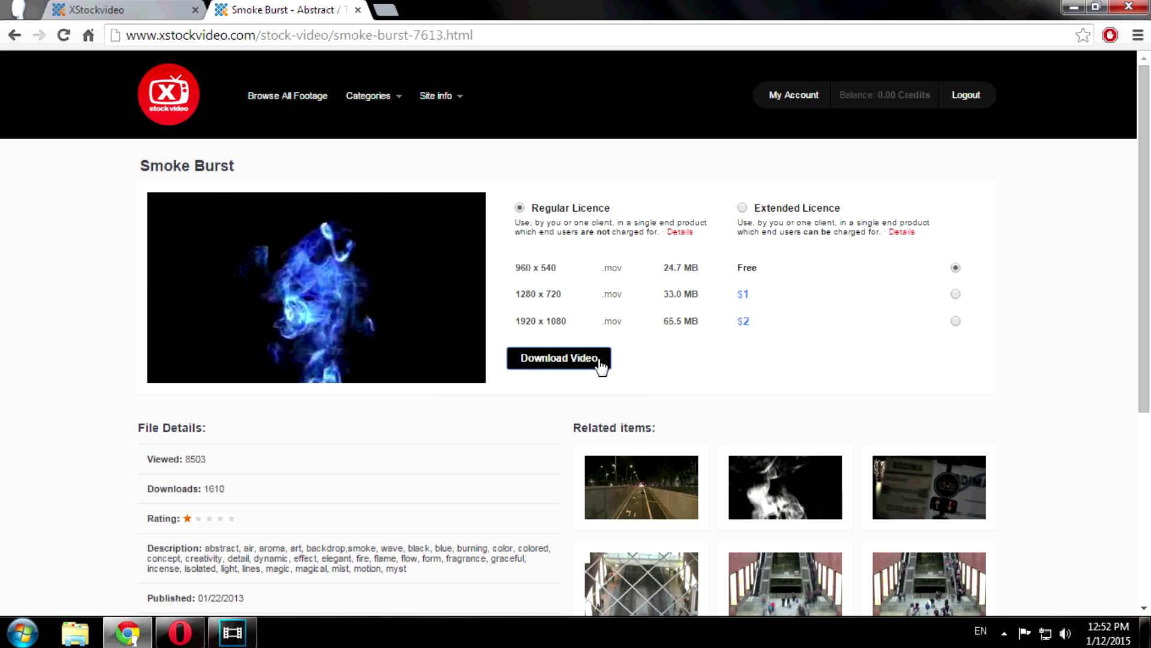
- Launch Free Media Converter from the desktop, declining the update prompt
left_click(1073, 7)
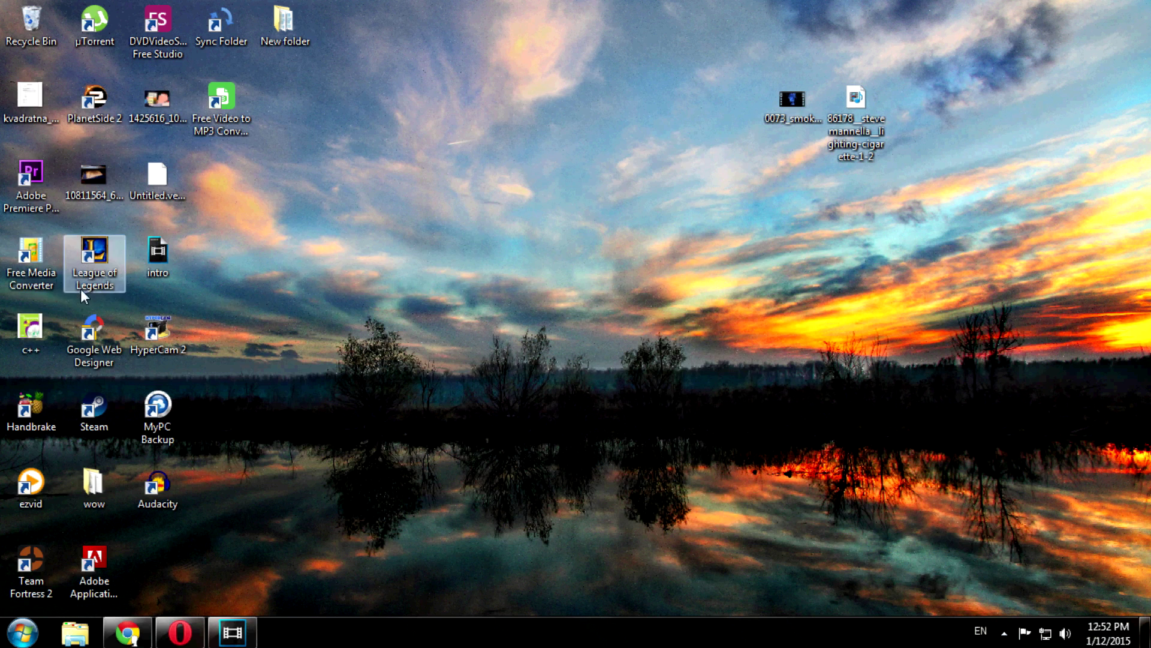
double_click(49, 282)
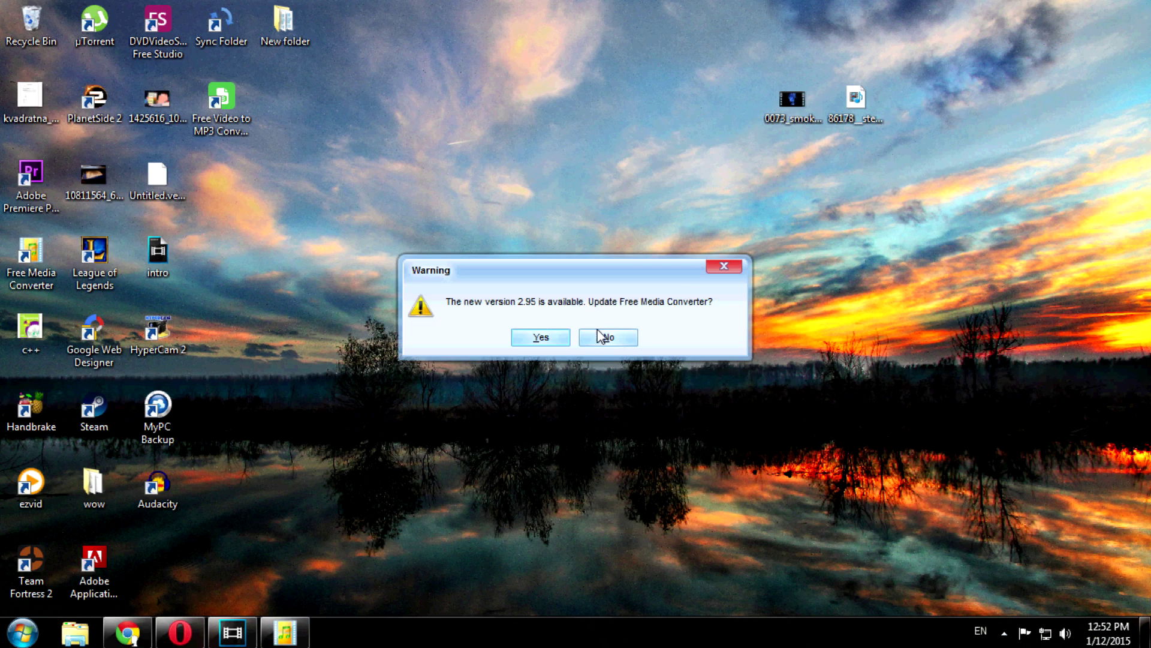
left_click(601, 338)
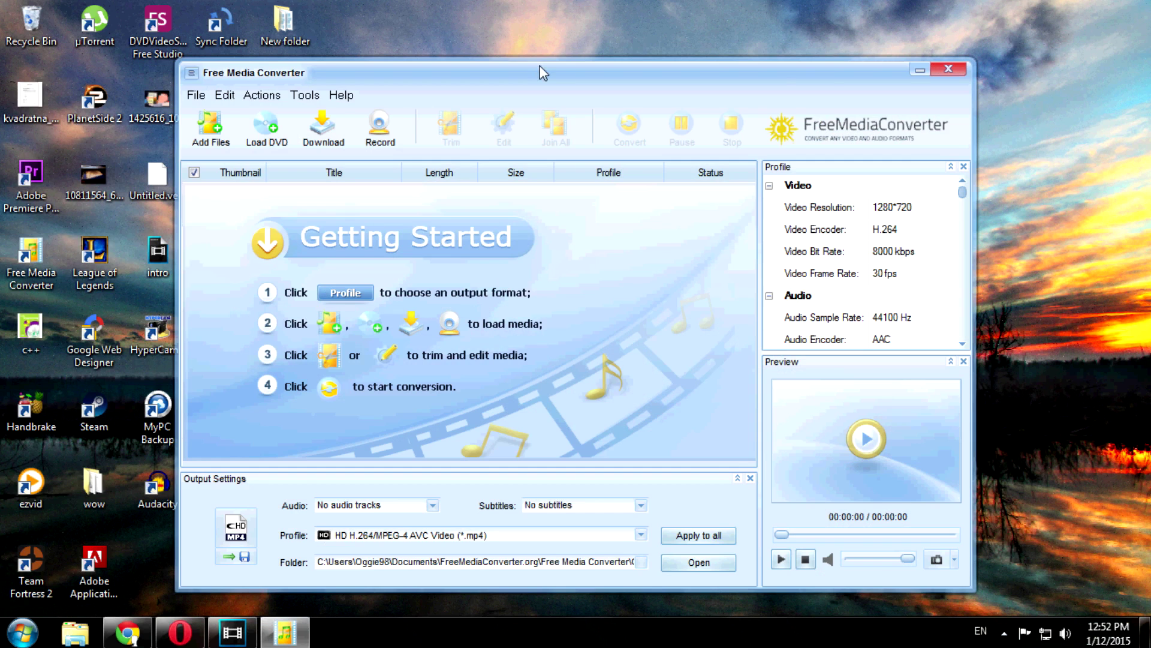
left_click_drag(541, 66, 472, 26)
- Add the 0073_smokeburst_540p video from the Desktop folder to the converter
left_click(146, 89)
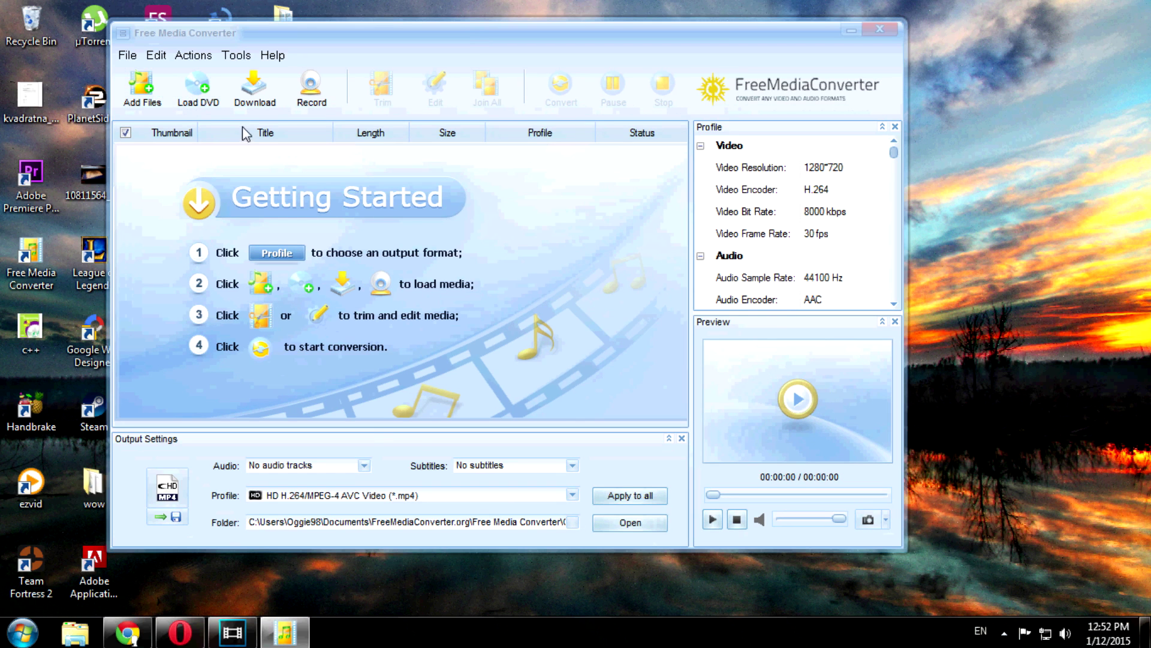
left_click(575, 209)
scroll(531, 233, "up", 1)
scroll(531, 237, "up", 1)
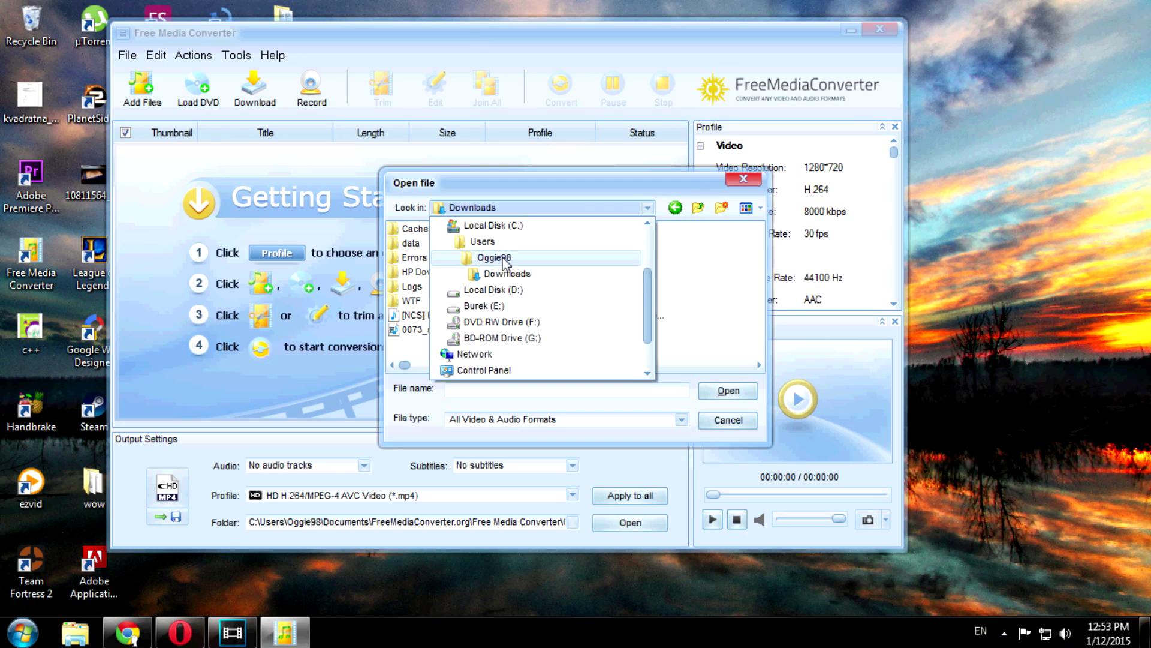
left_click(502, 259)
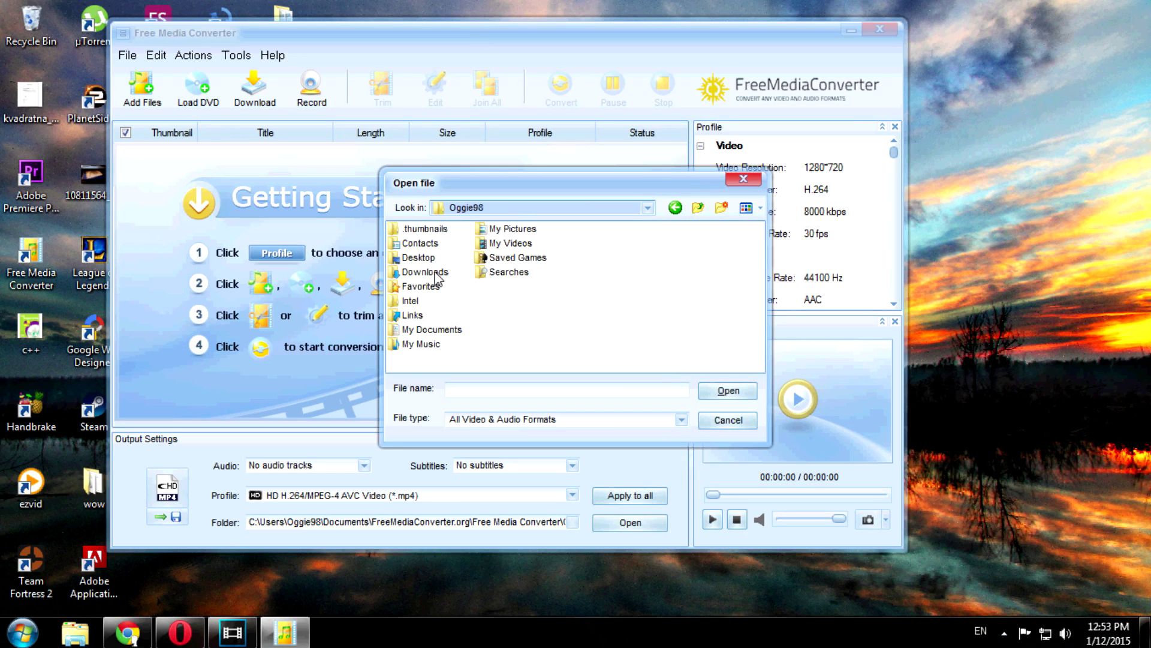
left_click(421, 259)
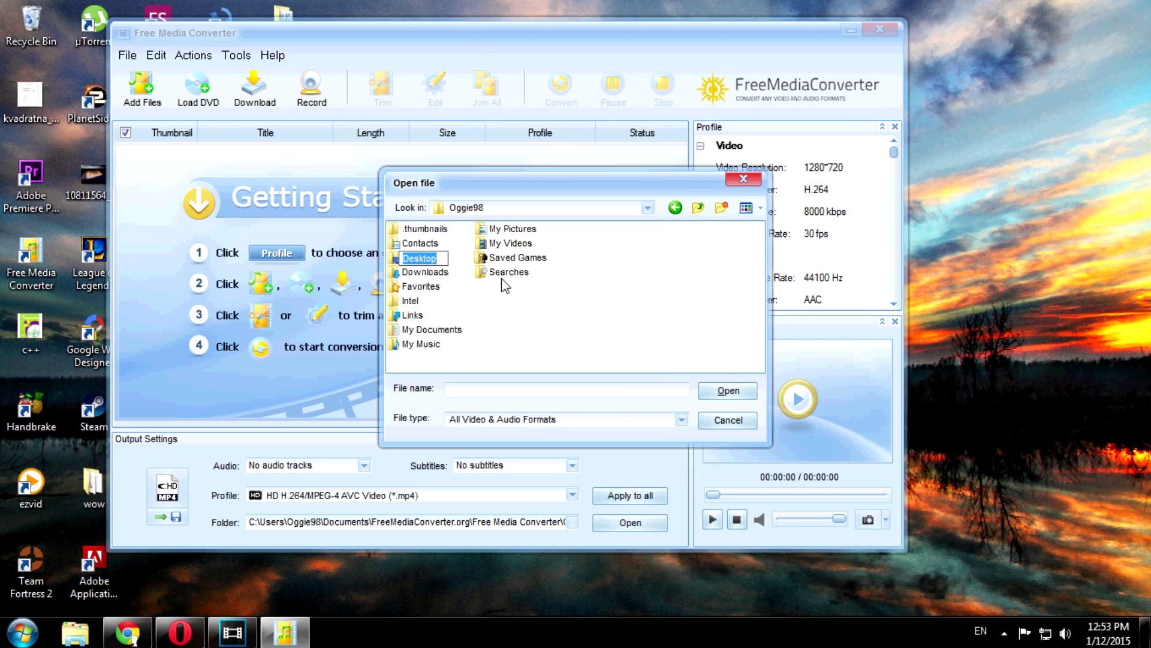
left_click(505, 271)
double_click(437, 257)
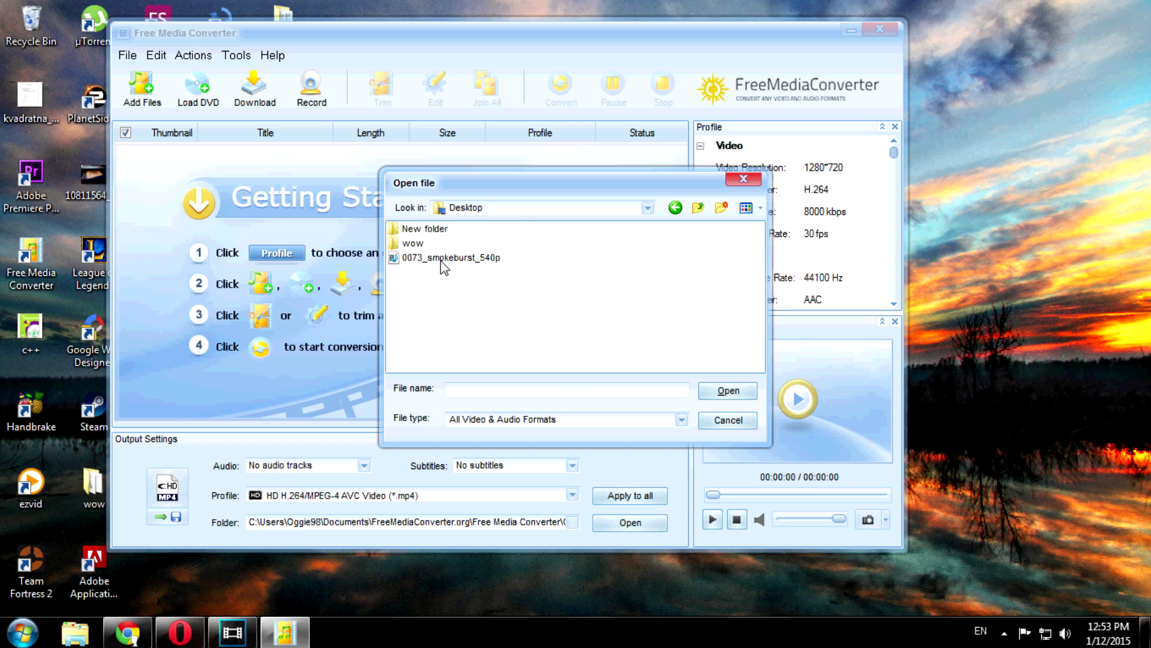
left_click(461, 259)
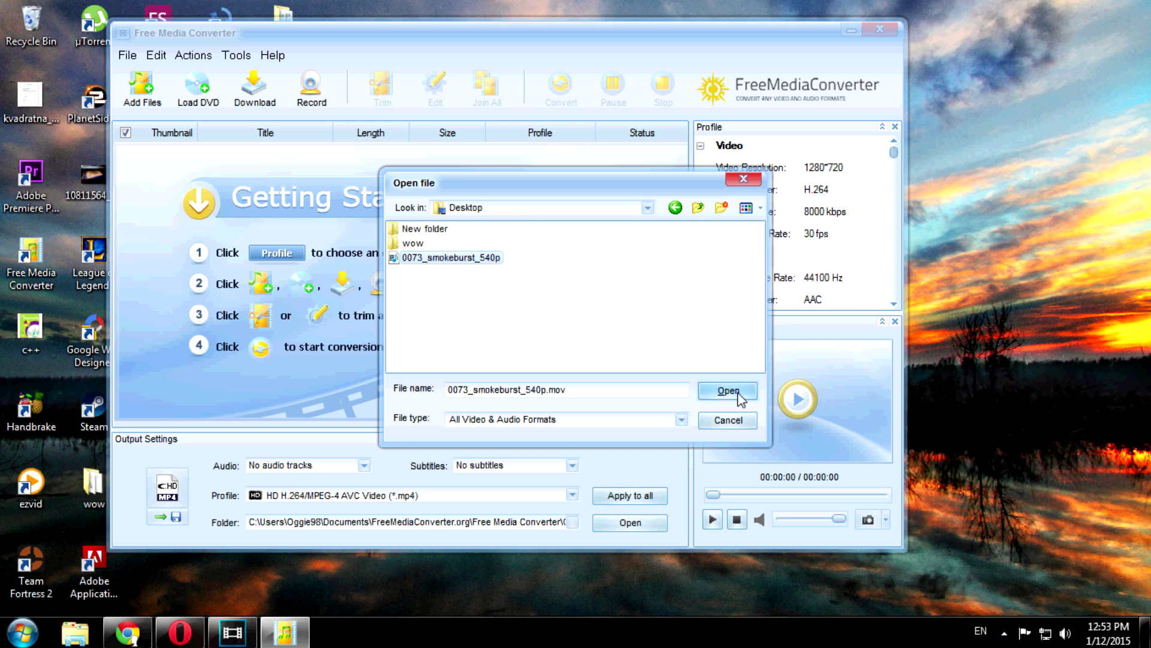
left_click(745, 395)
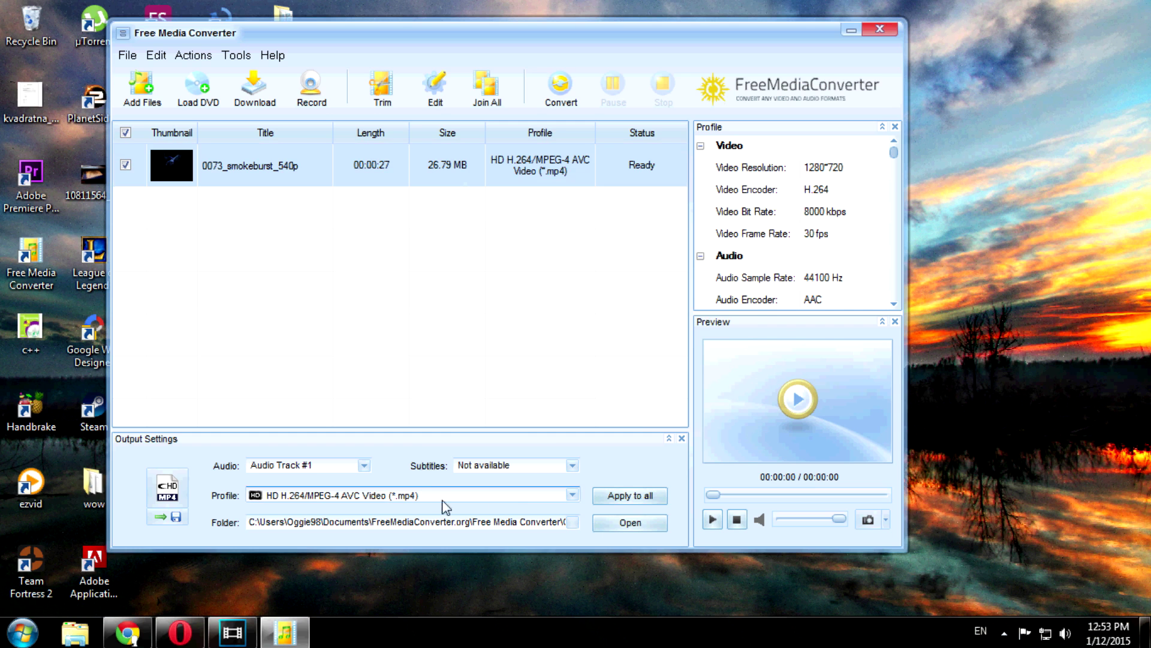
- Keep HD H.264 MP4 as the output format at 1280*720 resolution
left_click(439, 496)
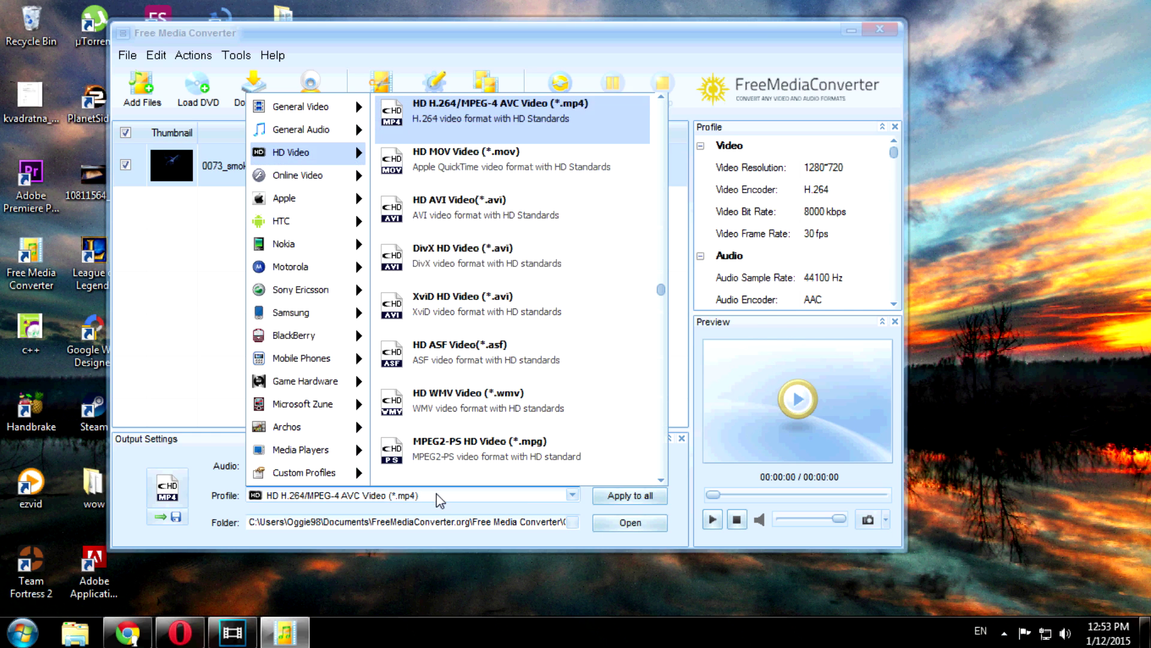
left_click(484, 119)
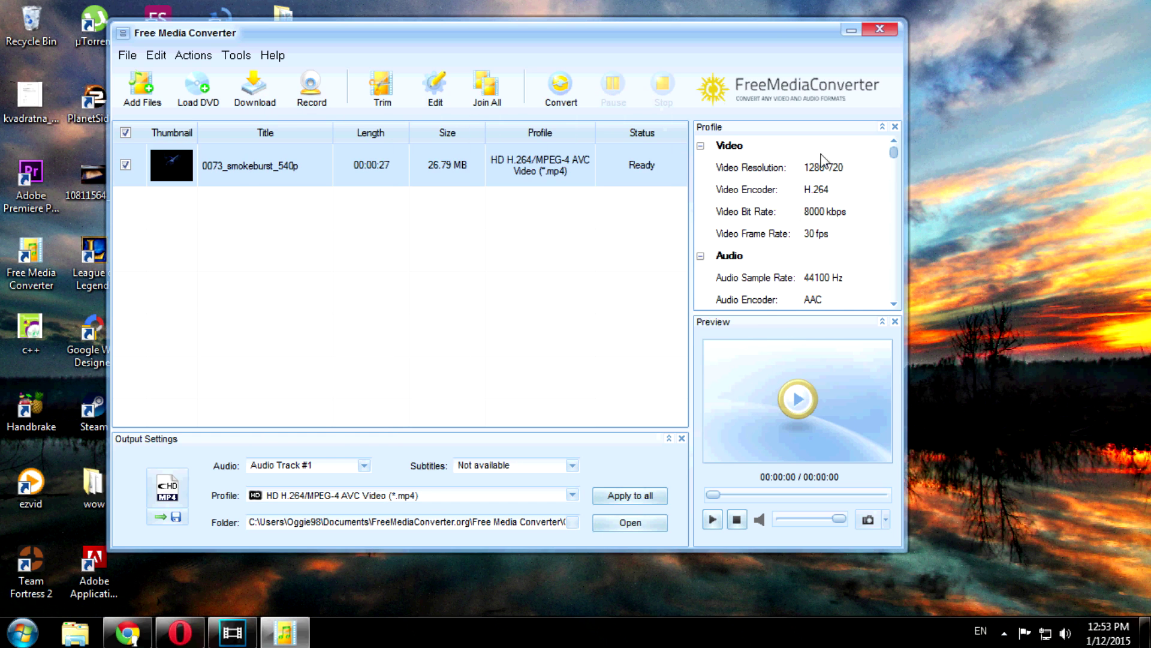
left_click(846, 170)
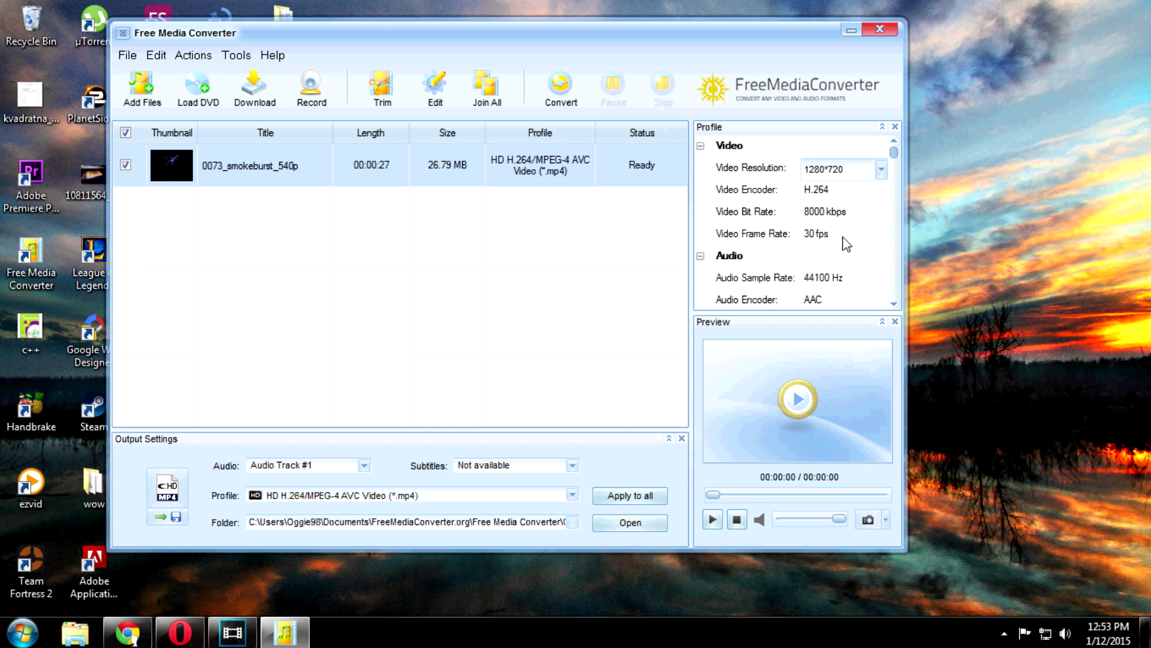
left_click(468, 252)
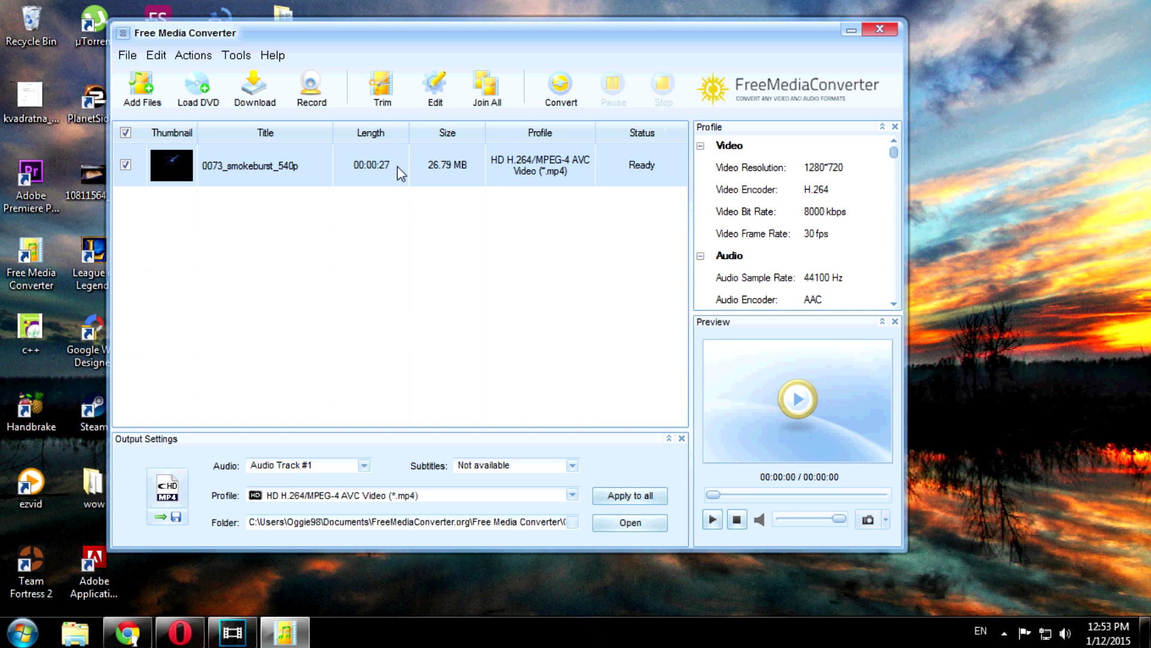
- Convert the smoke burst clip and pick up the resulting MP4 from the Output folder
left_click(562, 99)
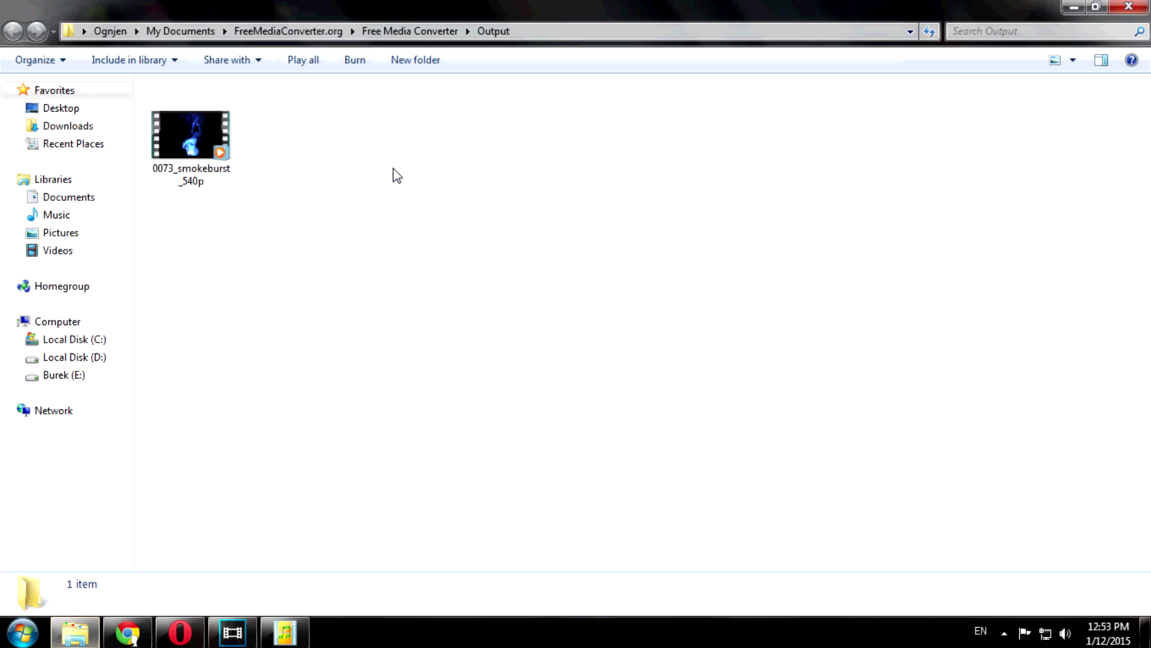
left_click(1096, 7)
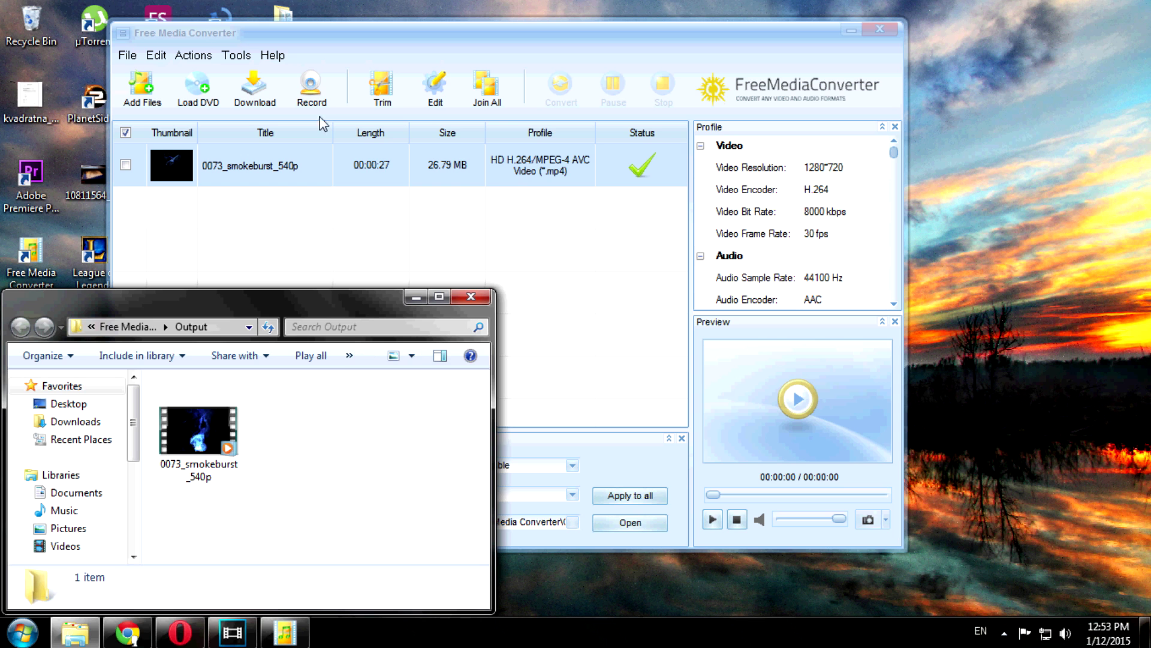
left_click_drag(315, 304, 665, 135)
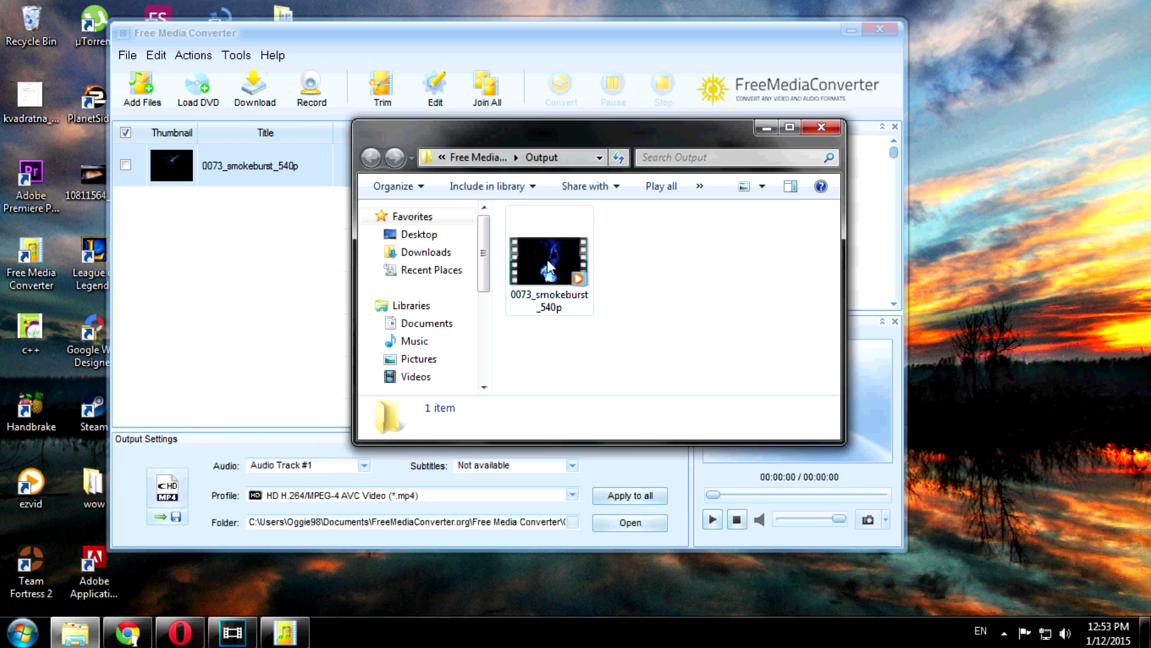
left_click_drag(552, 268, 263, 609)
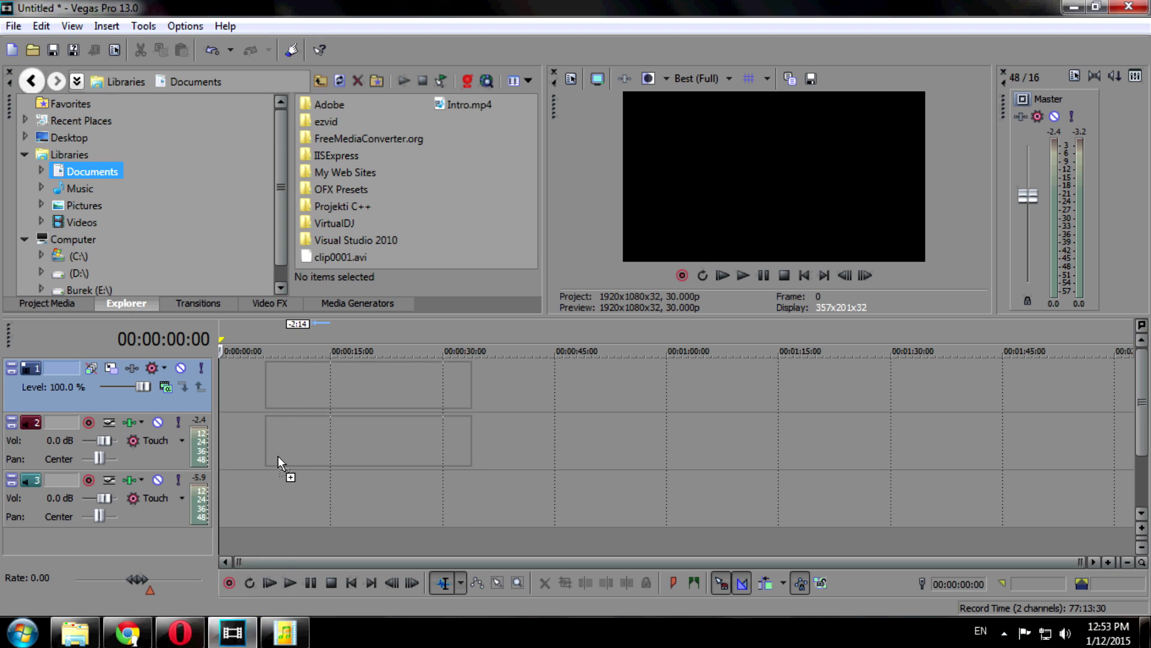
- Drop the smoke burst MP4 at the timeline start and set track 2's volume to -Inf
mouse_move(262, 610)
left_mouse_down()
mouse_move(244, 411)
mouse_move(228, 381)
left_mouse_up()
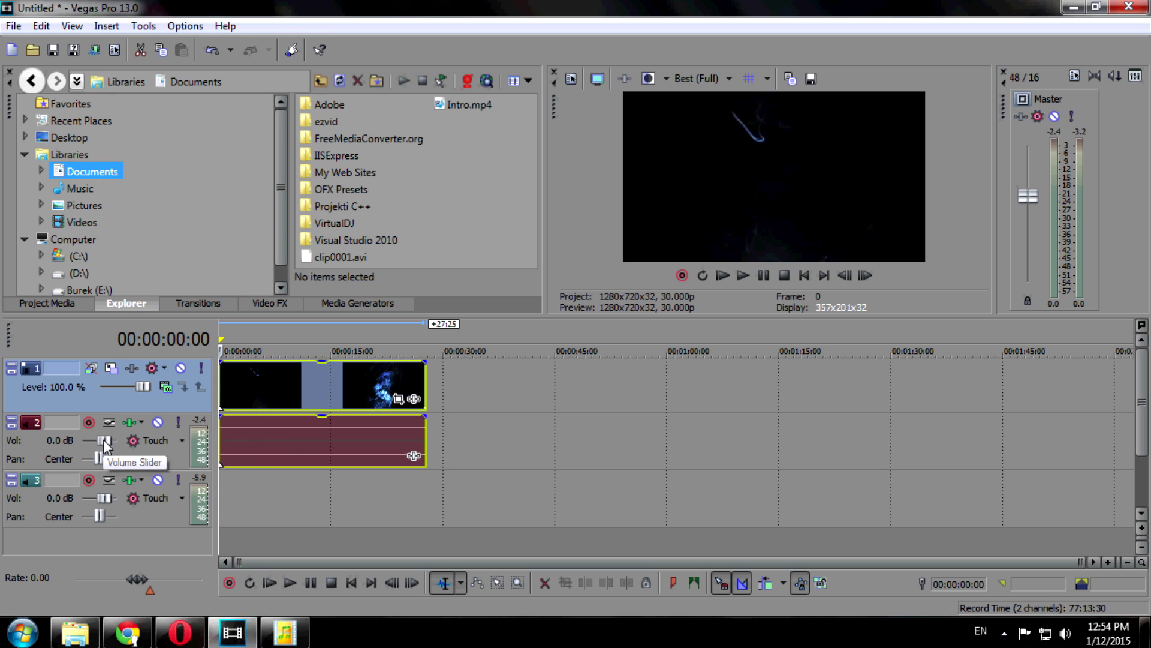
left_click_drag(104, 440, 54, 445)
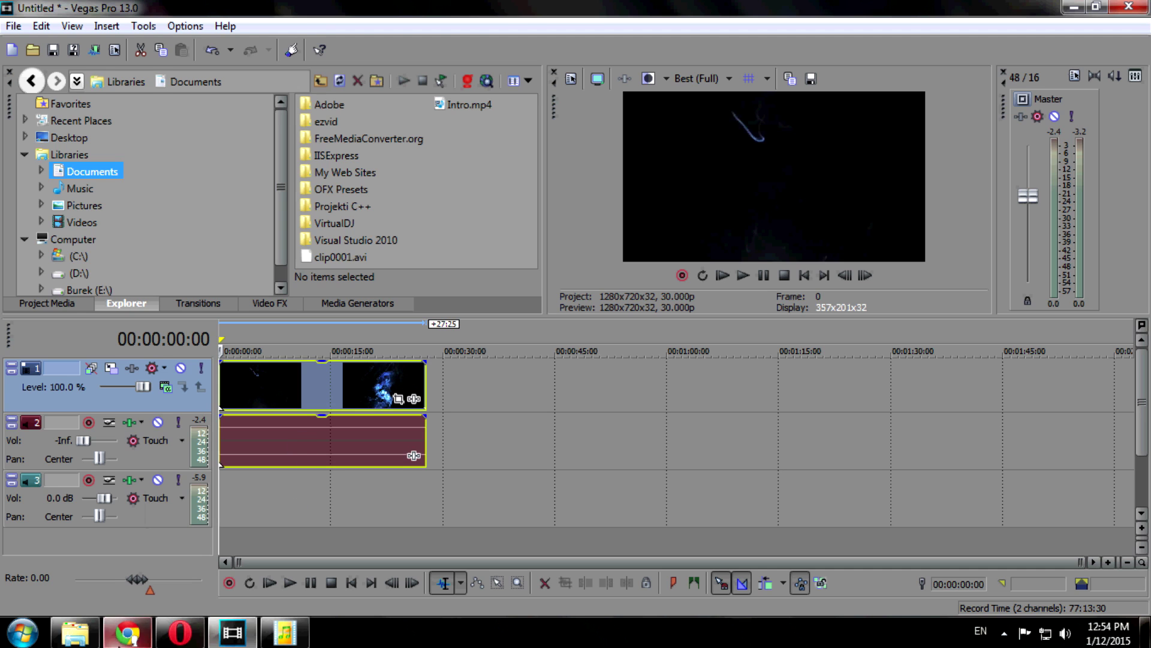
left_click(181, 635)
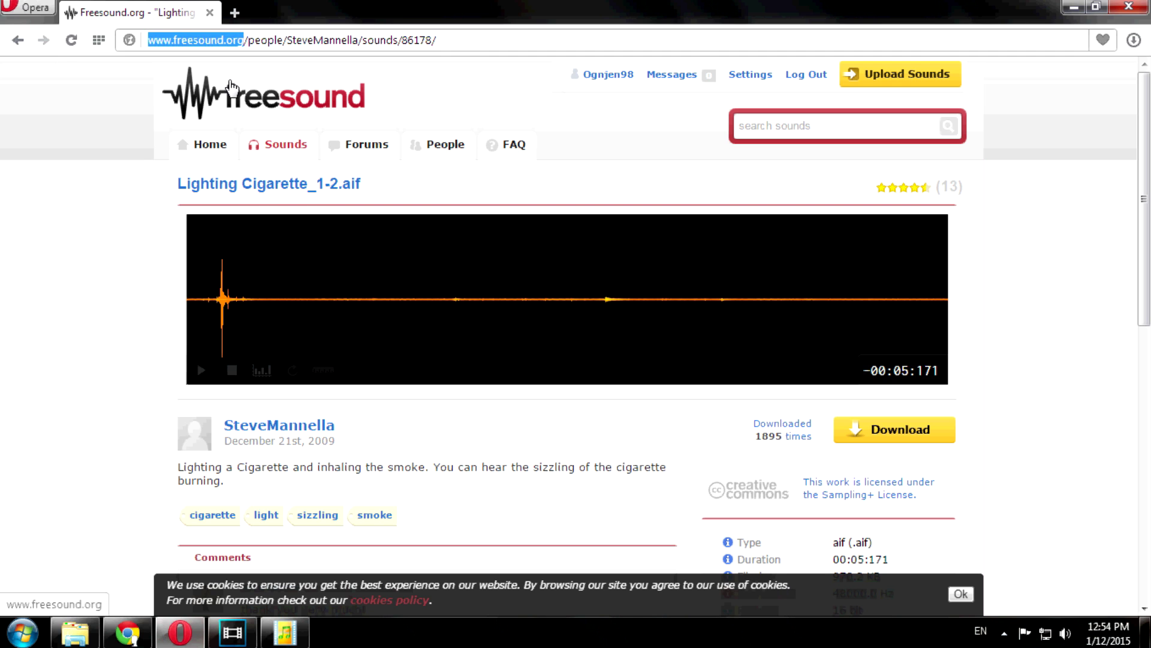
mouse_move(490, 334)
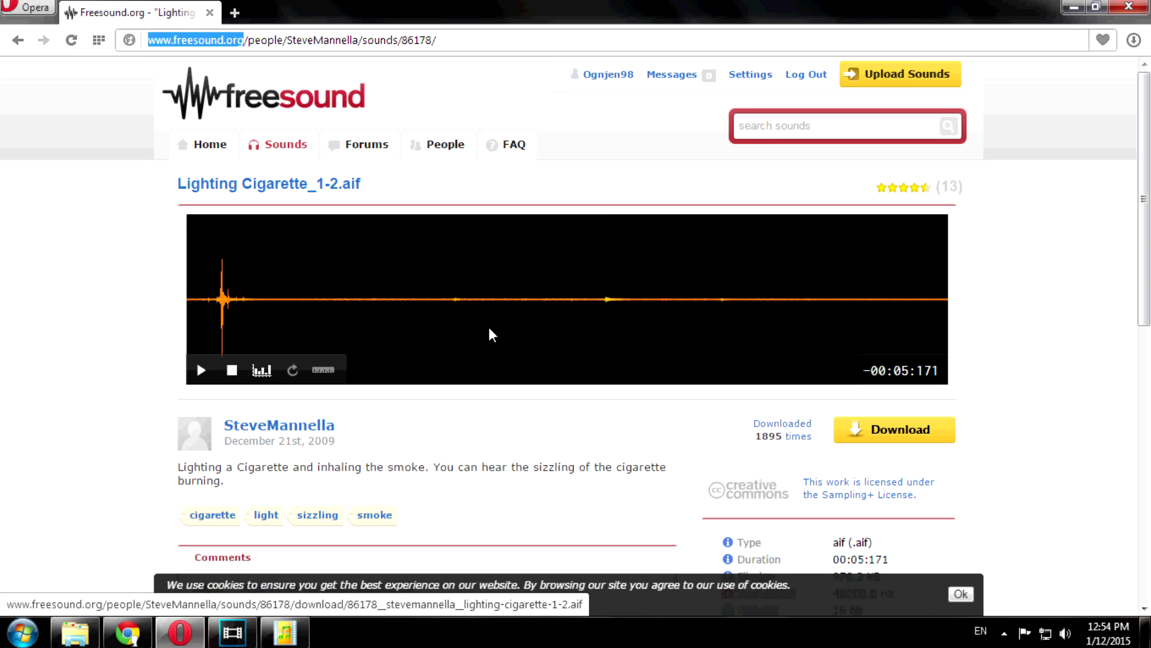
- Close Free Media Converter and the Output folder window
left_click(1075, 8)
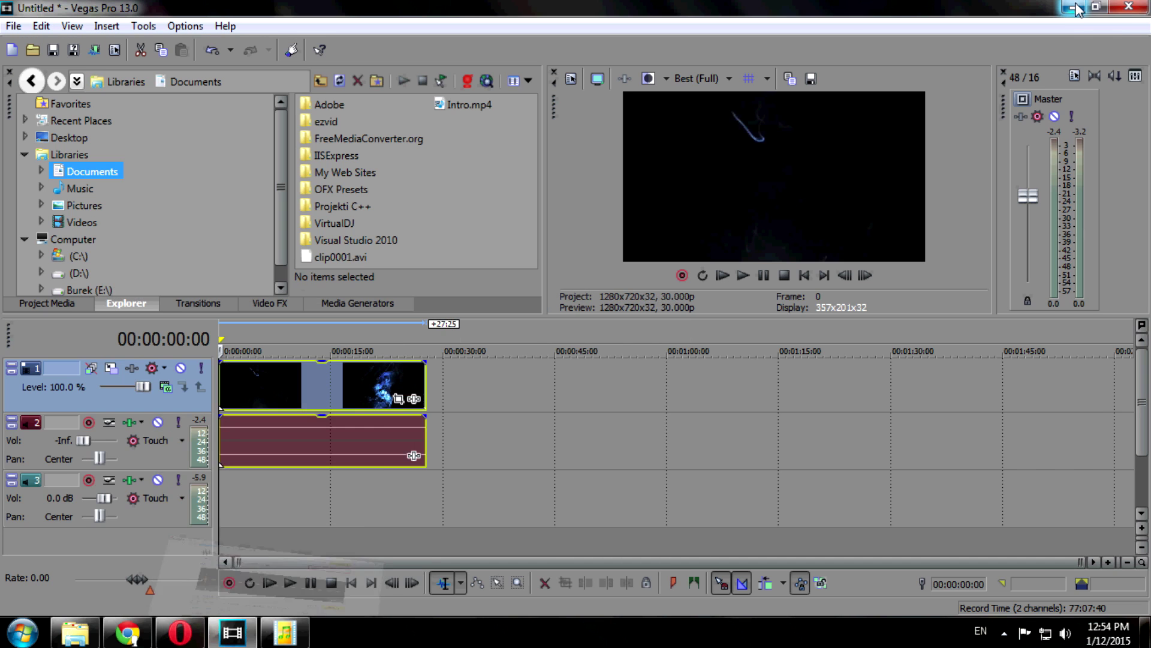
left_click(1074, 8)
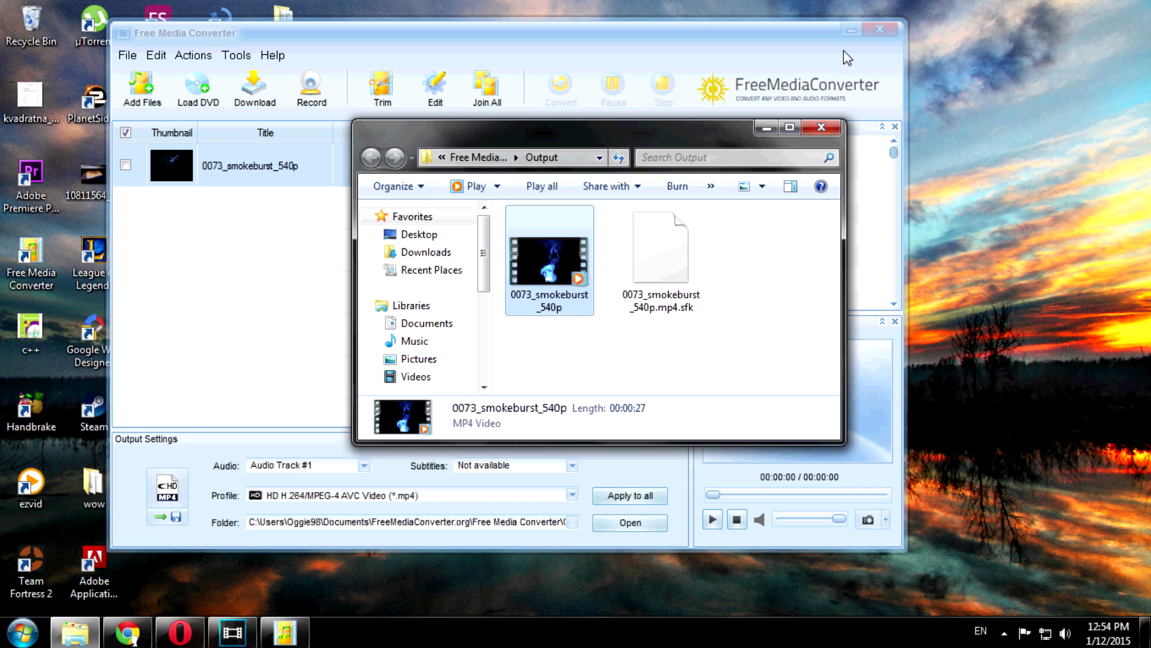
left_click(828, 41)
left_click(889, 27)
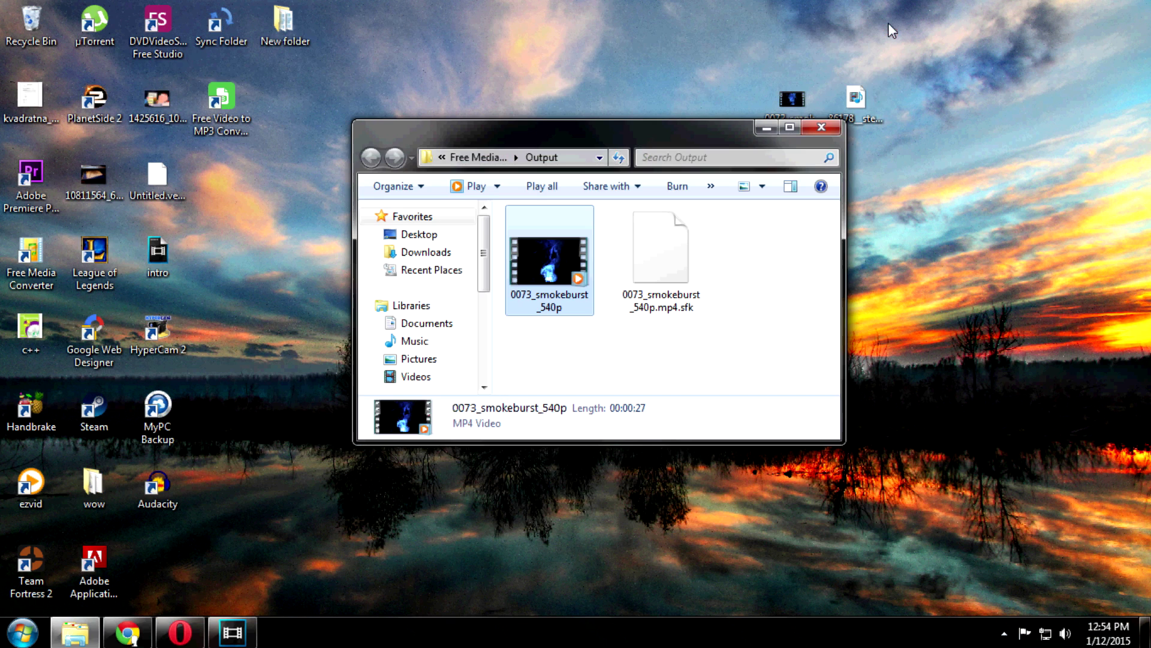
left_click(812, 130)
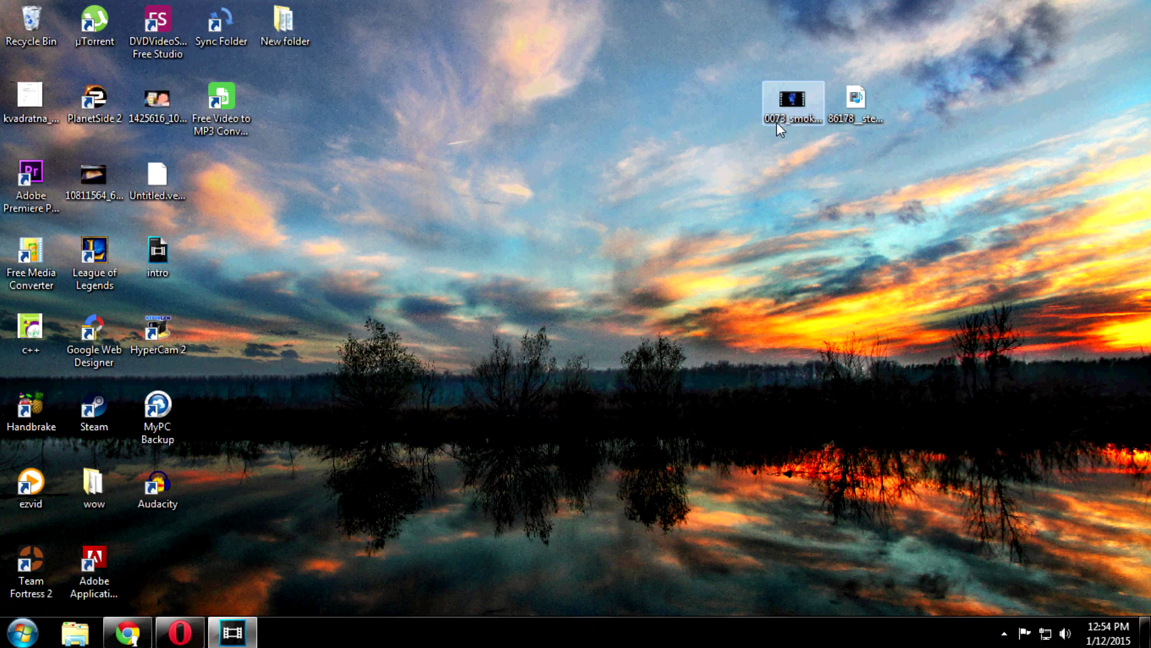
- Drag the lighting-cigarette sound file onto a new audio track at 00:00:00
left_click_drag(837, 123, 490, 385)
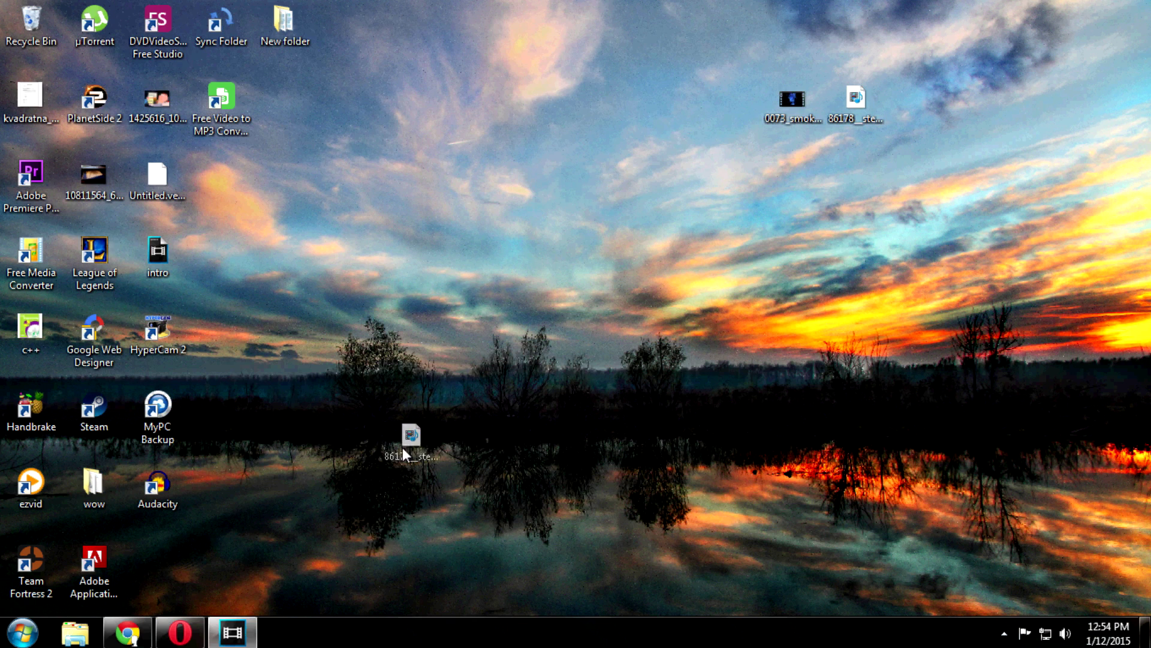
left_click_drag(386, 474, 244, 633)
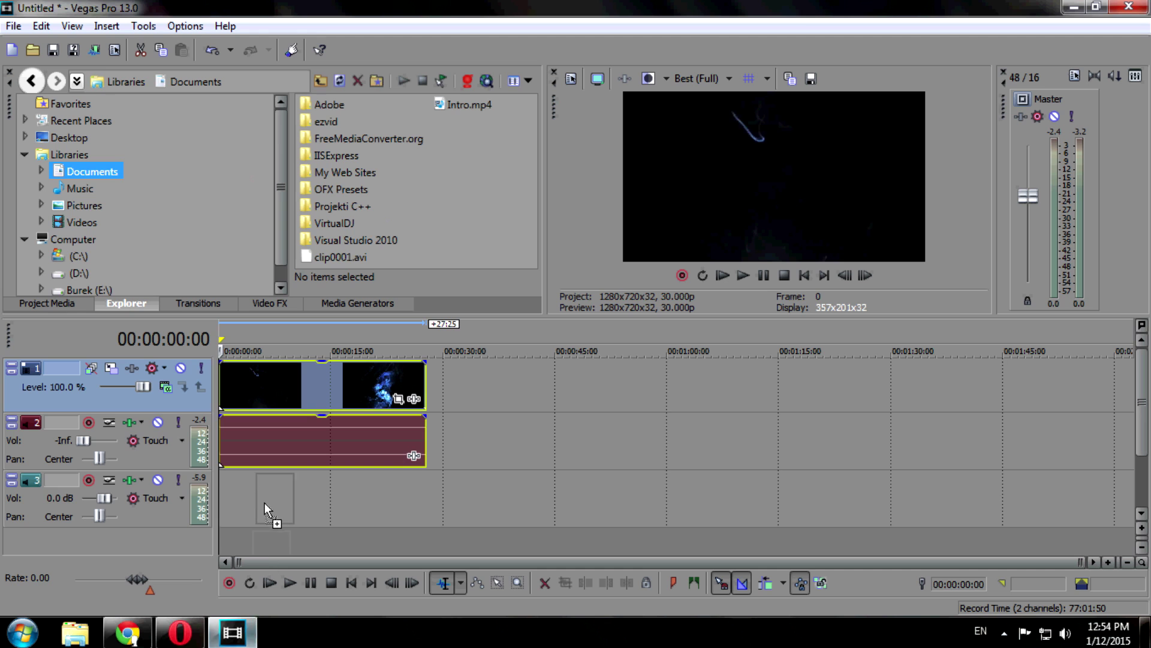
left_click_drag(262, 493, 226, 483)
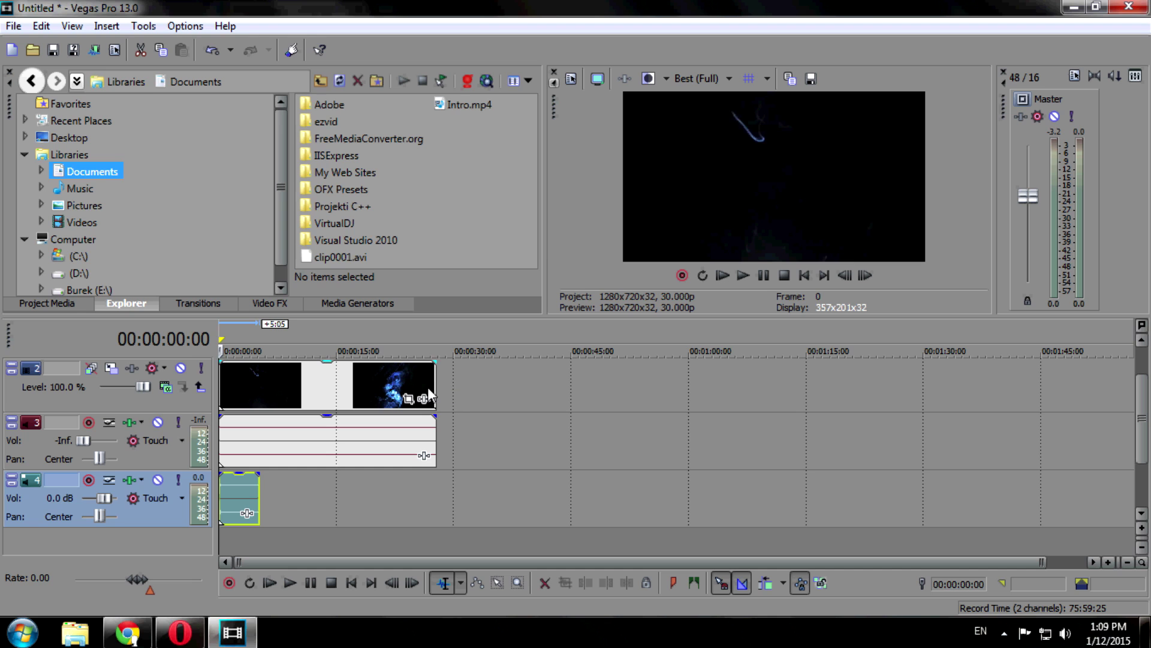
- Trim the smoke video clip's end at 00:00:08:29
left_click(351, 374)
left_click(335, 380)
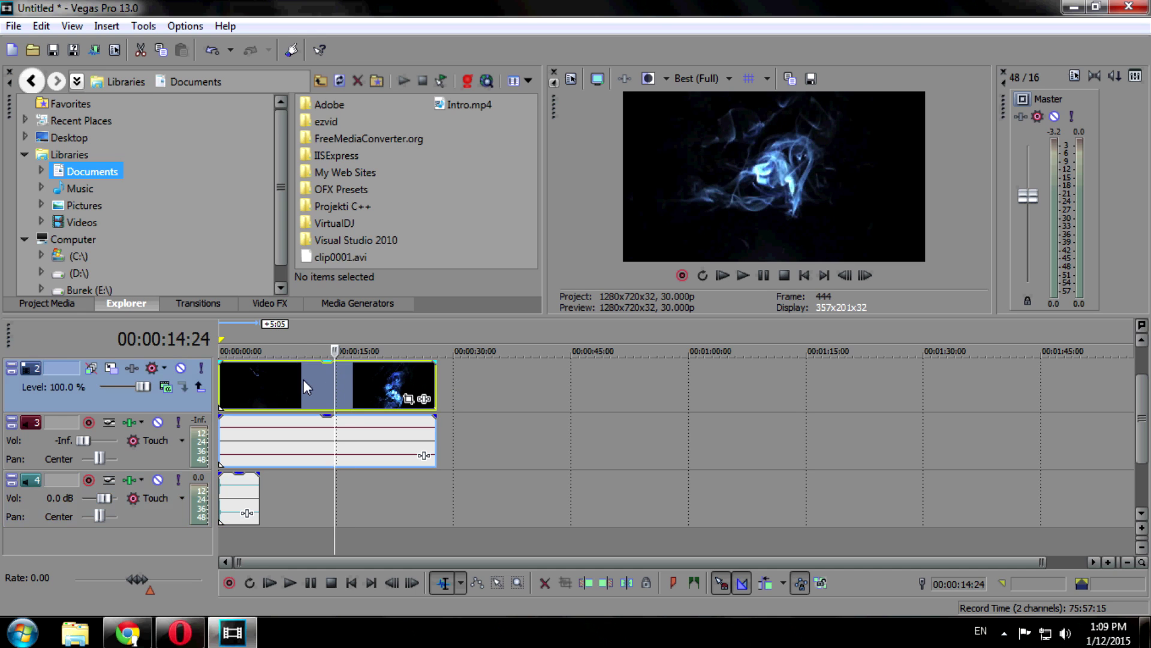
left_click(303, 379)
left_click(290, 383)
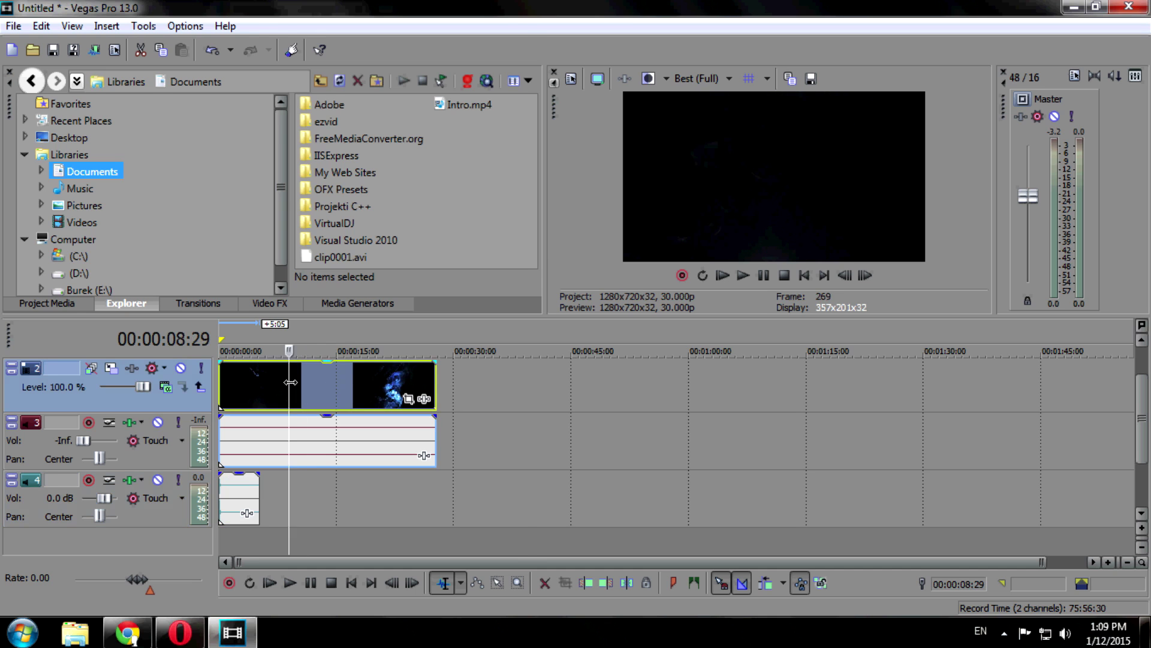
right_click(290, 382)
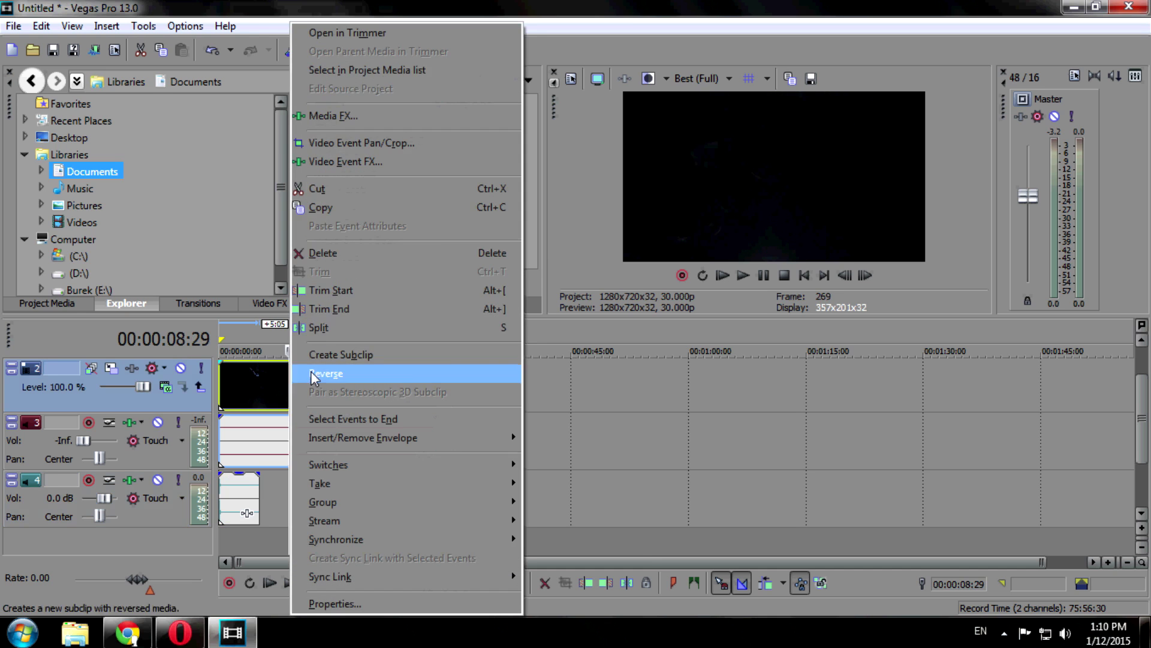
left_click(344, 308)
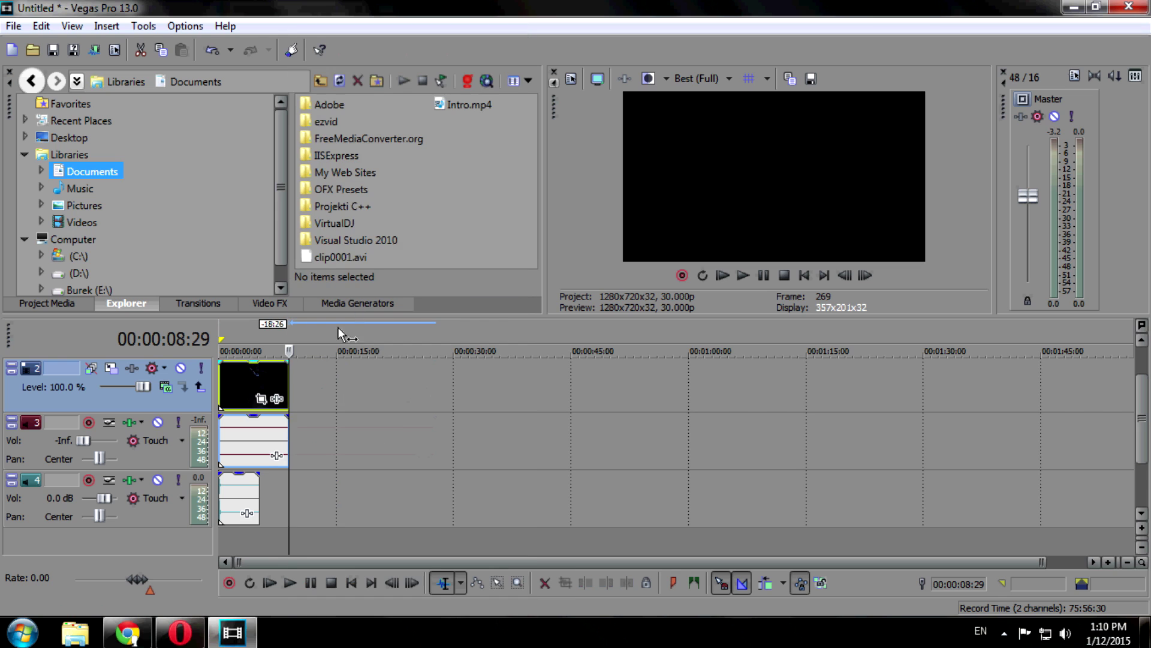
- Insert a new empty video track above the smoke clip with Ctrl+Shift+Q
left_click(242, 490)
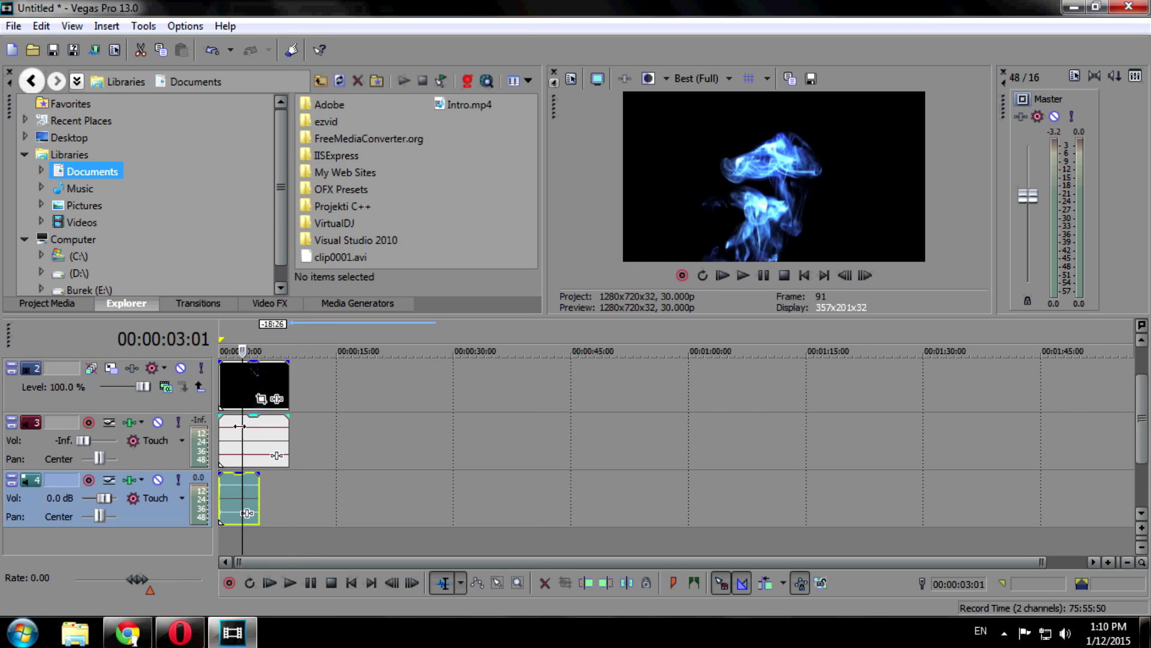
left_click(223, 385)
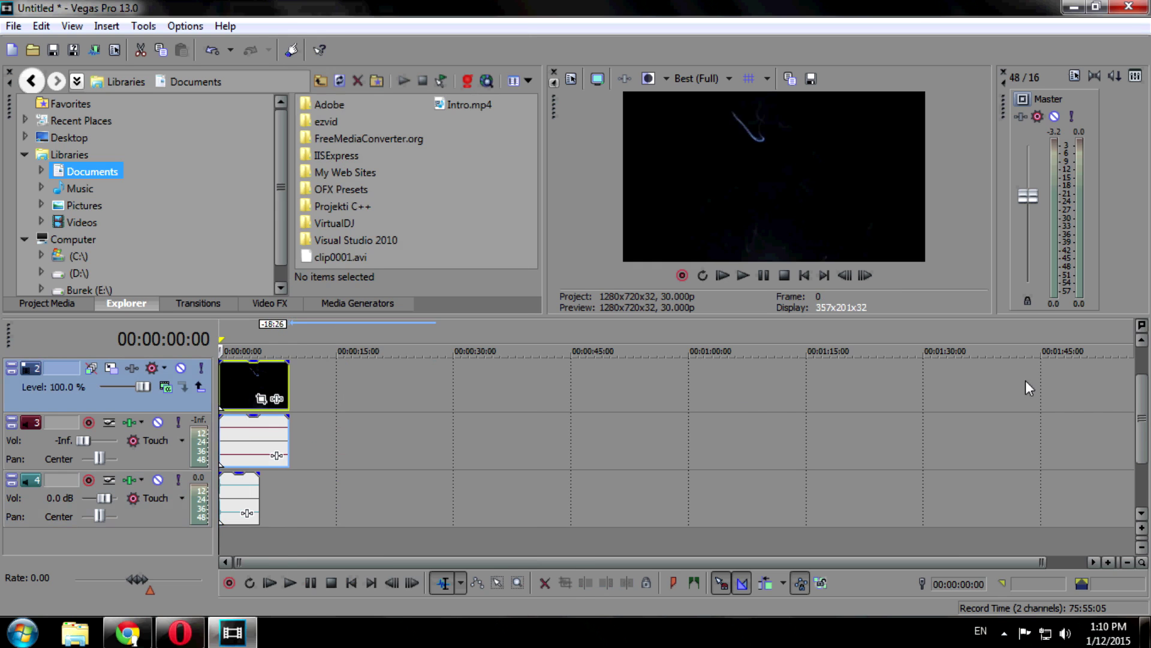
key("ctrl+shift+q")
- Add a Default Text event on track 1 and change its text to RED ALERT
left_click(387, 302)
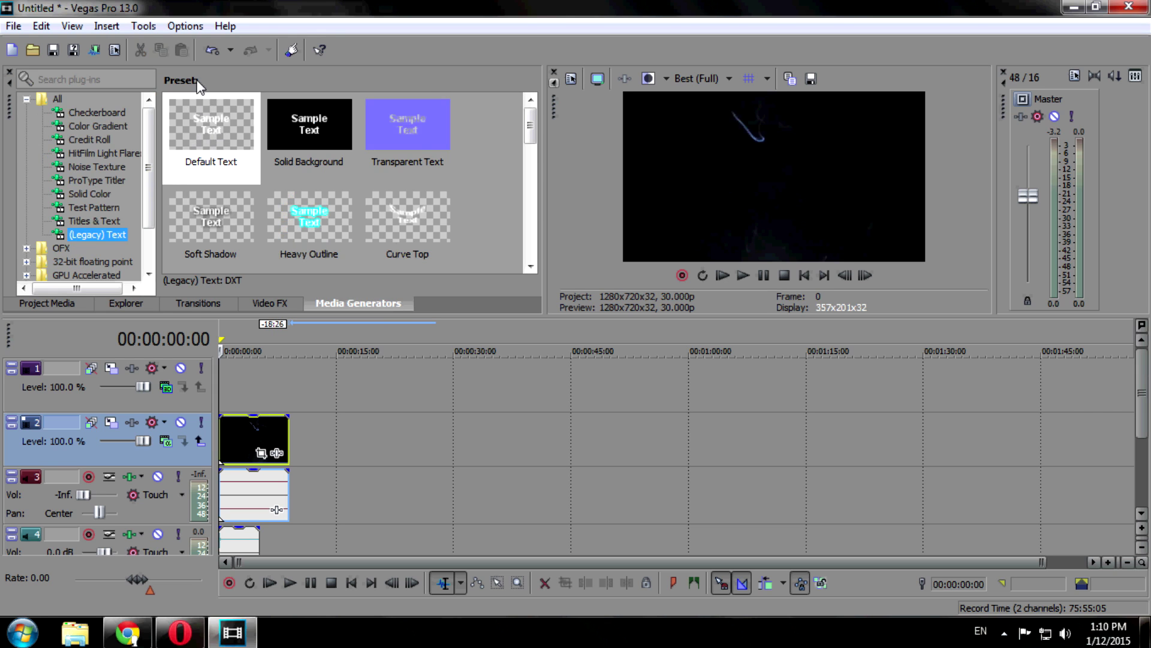
left_click_drag(211, 113, 240, 375)
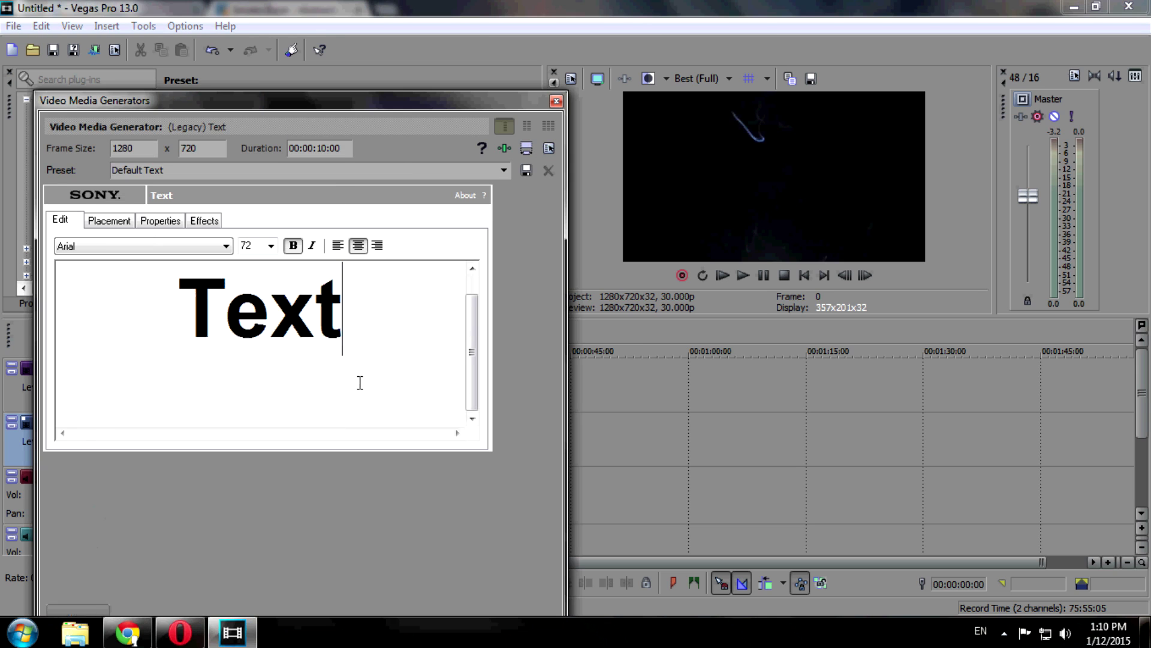
mouse_move(349, 381)
left_mouse_down()
mouse_move(99, 308)
mouse_move(79, 209)
left_mouse_up()
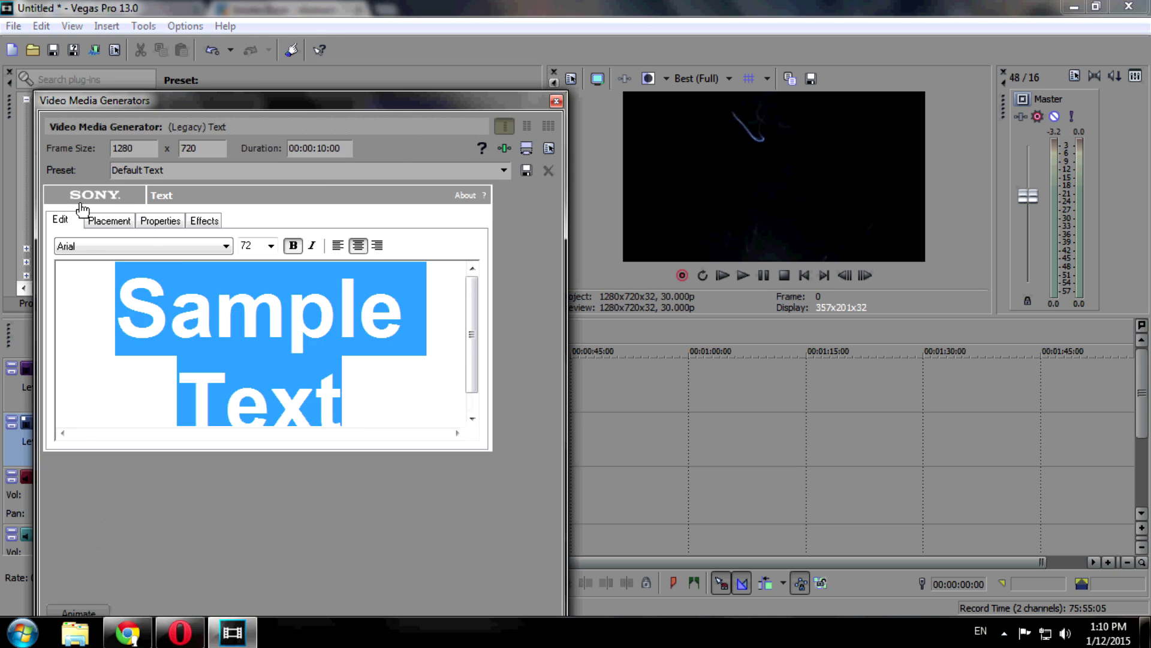
type("REDALERT")
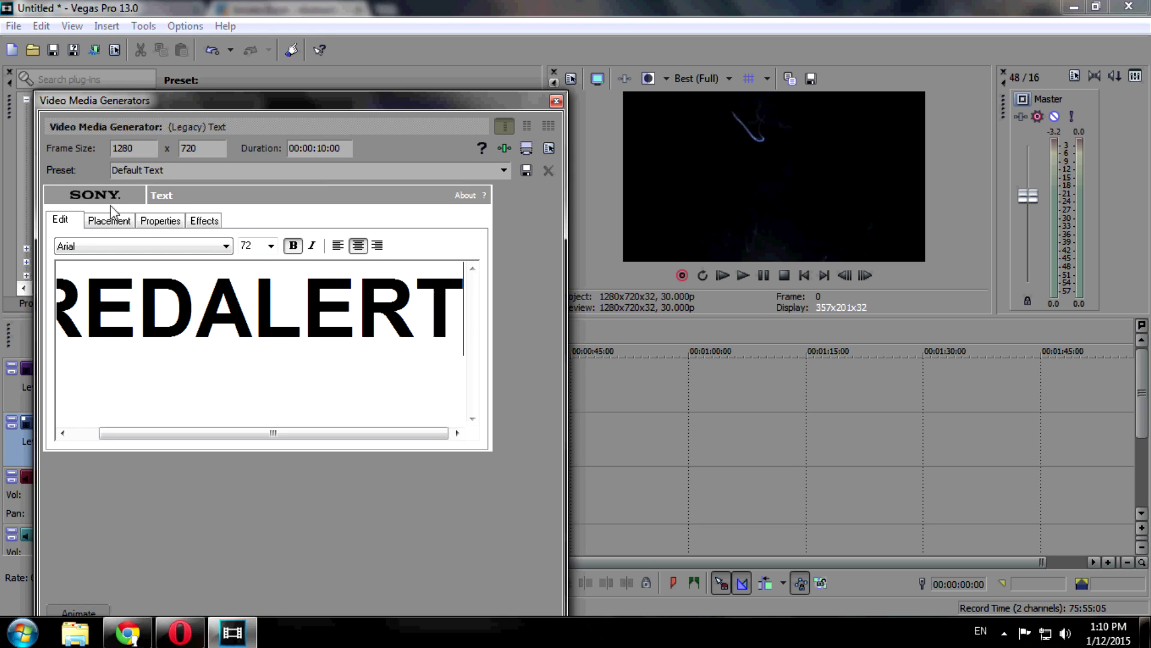
left_click(197, 311)
- Set the RED ALERT font to Birch Std
left_click(224, 245)
key("Down")
key("Down")
key("Down")
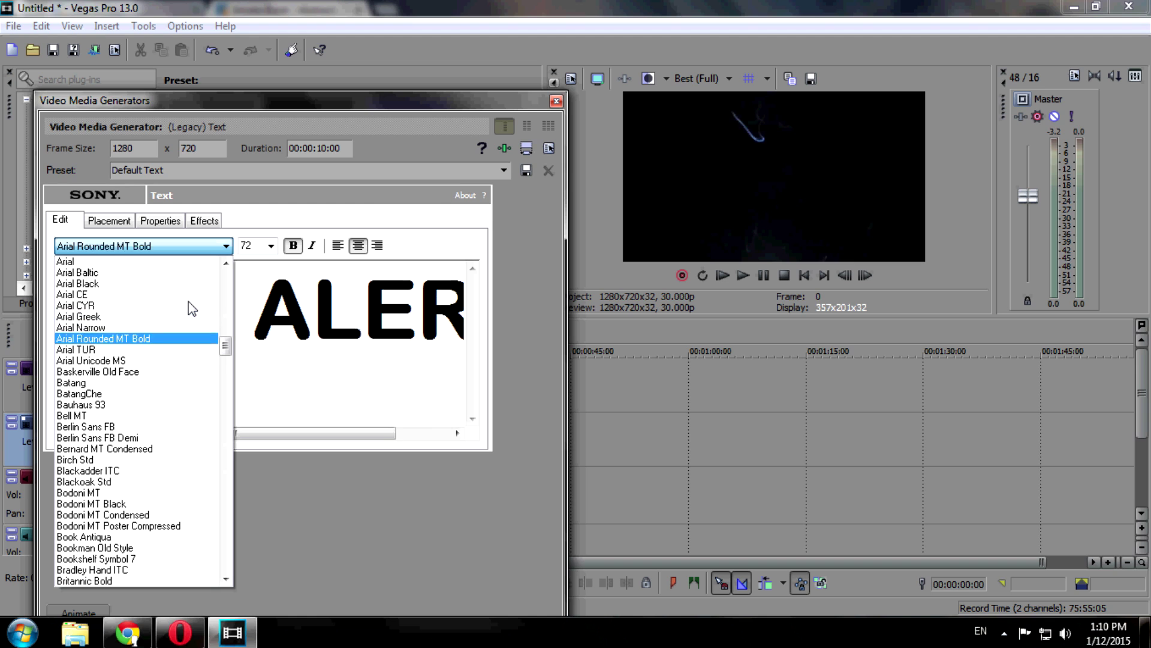
key("Down")
key("Down")
key("Down")
key("Down")
key("Down")
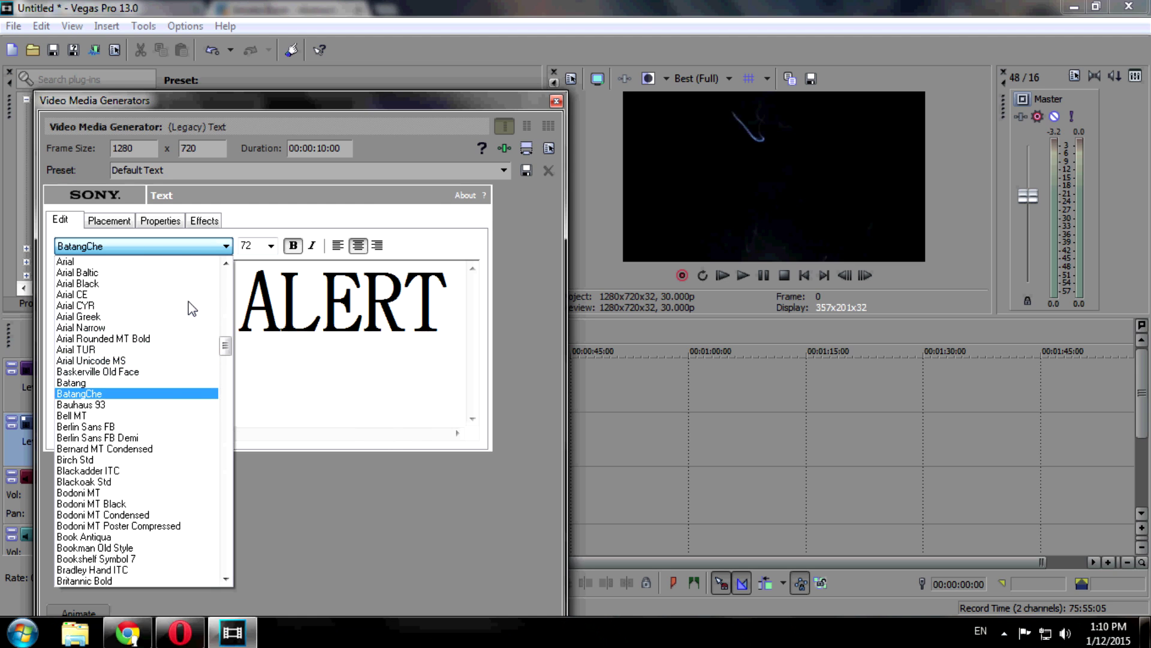
key("Down")
key("Down")
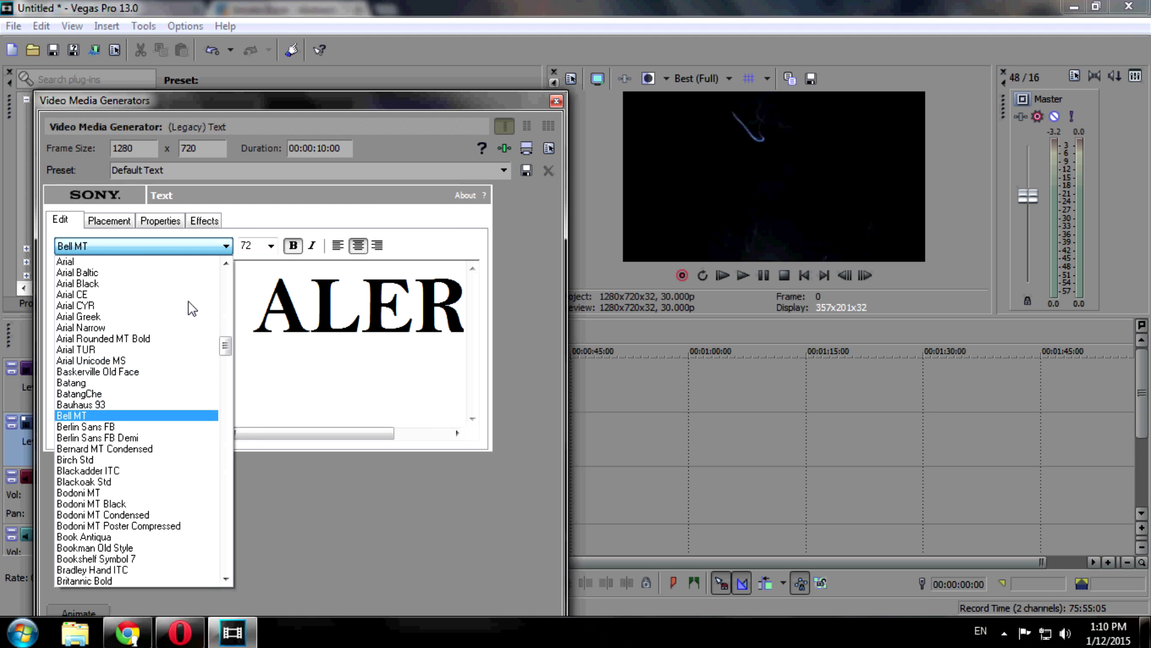
key("Down")
key("Down")
key("Down")
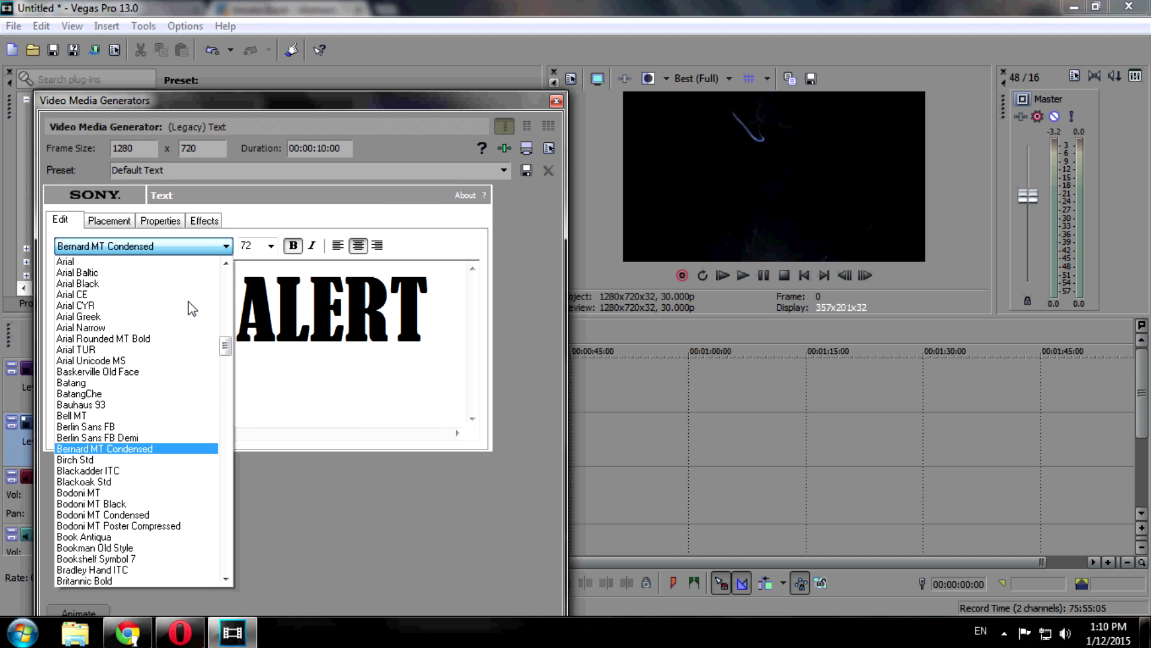
key("Down")
key("Down")
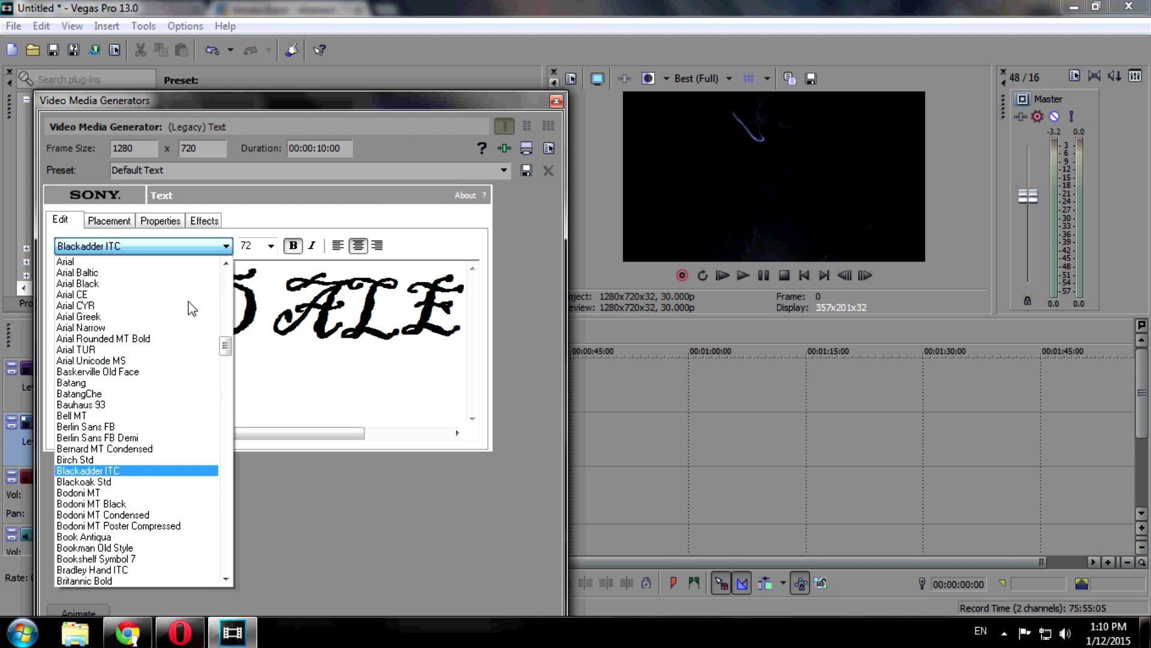
key("Down")
key("Down")
key("Down")
key("Down")
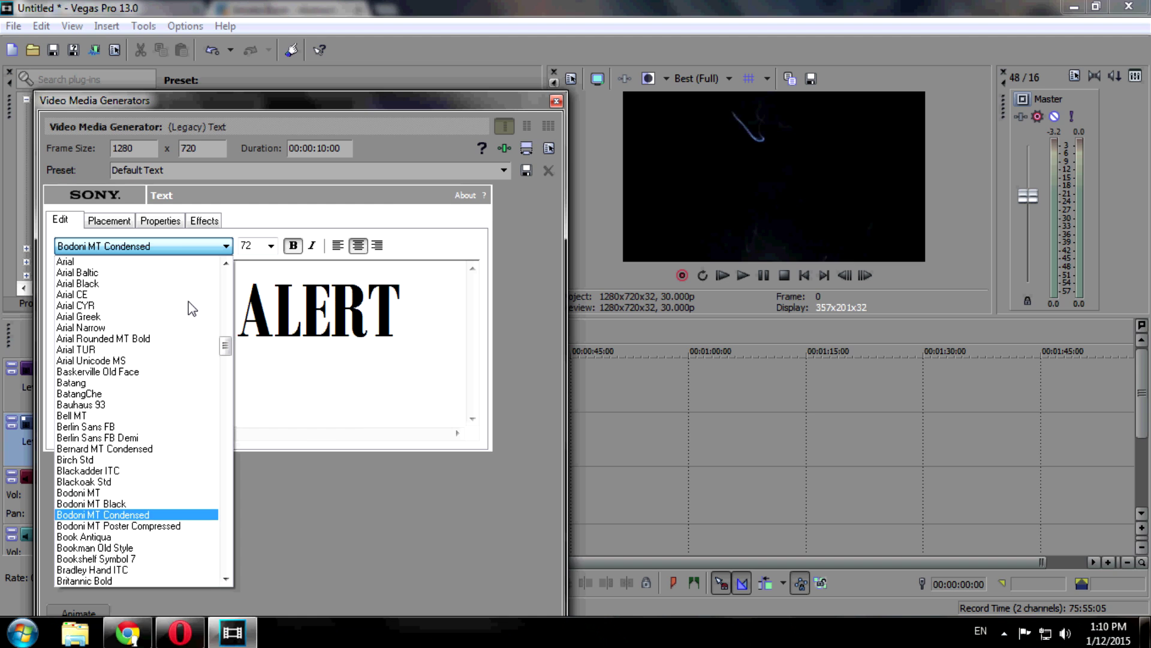
key("Down")
key("Up")
key("Up")
key("Up")
key("Up")
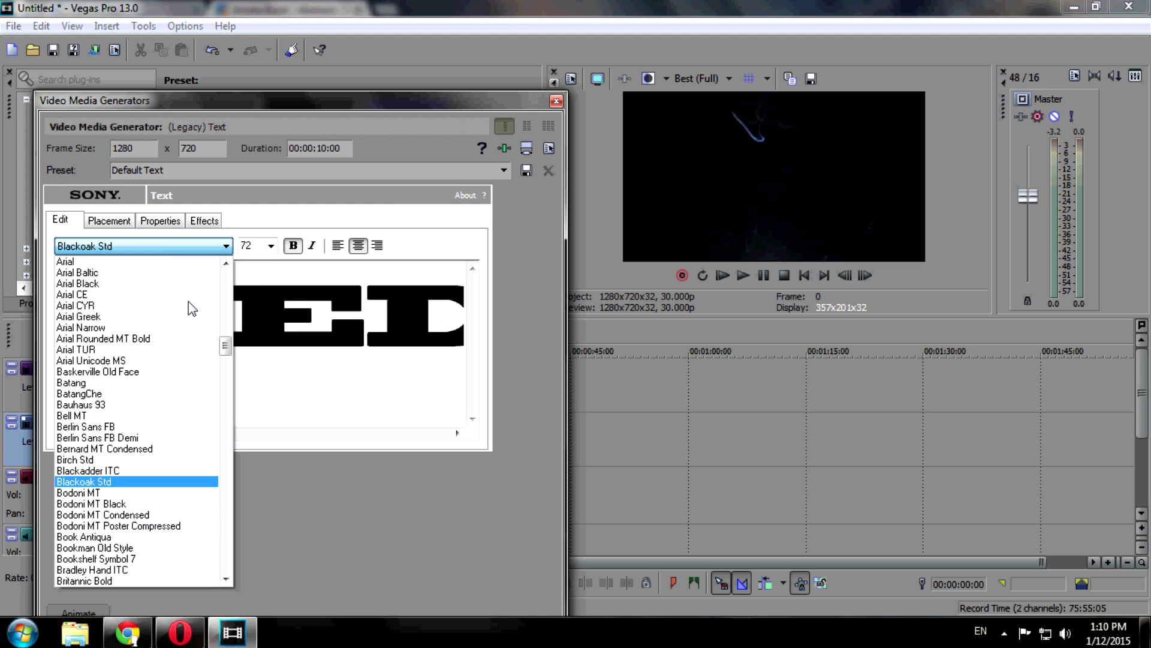
key("Up")
key("Up")
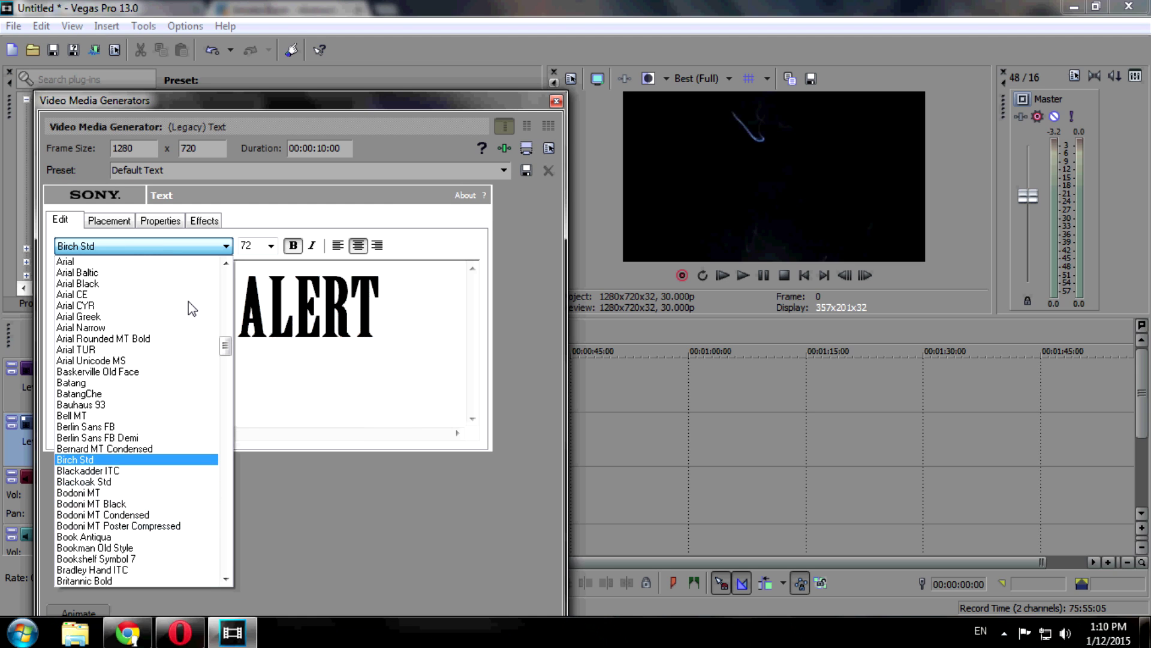
key("Return")
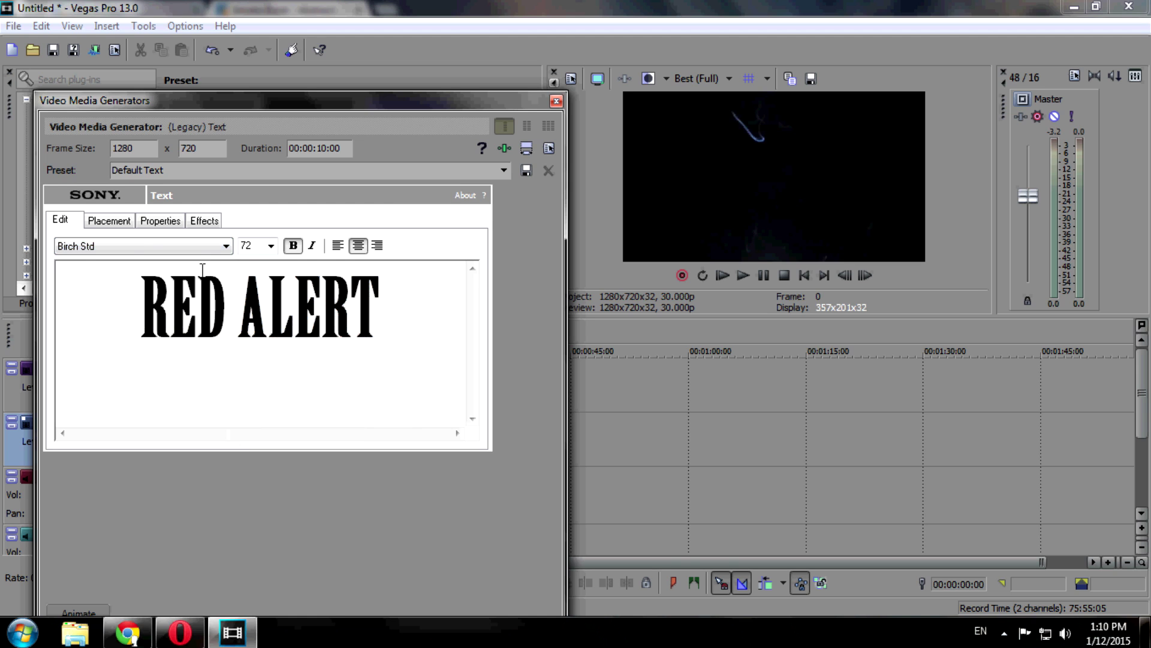
- Give the text a bright blue outline with increased feather and width
left_click(204, 221)
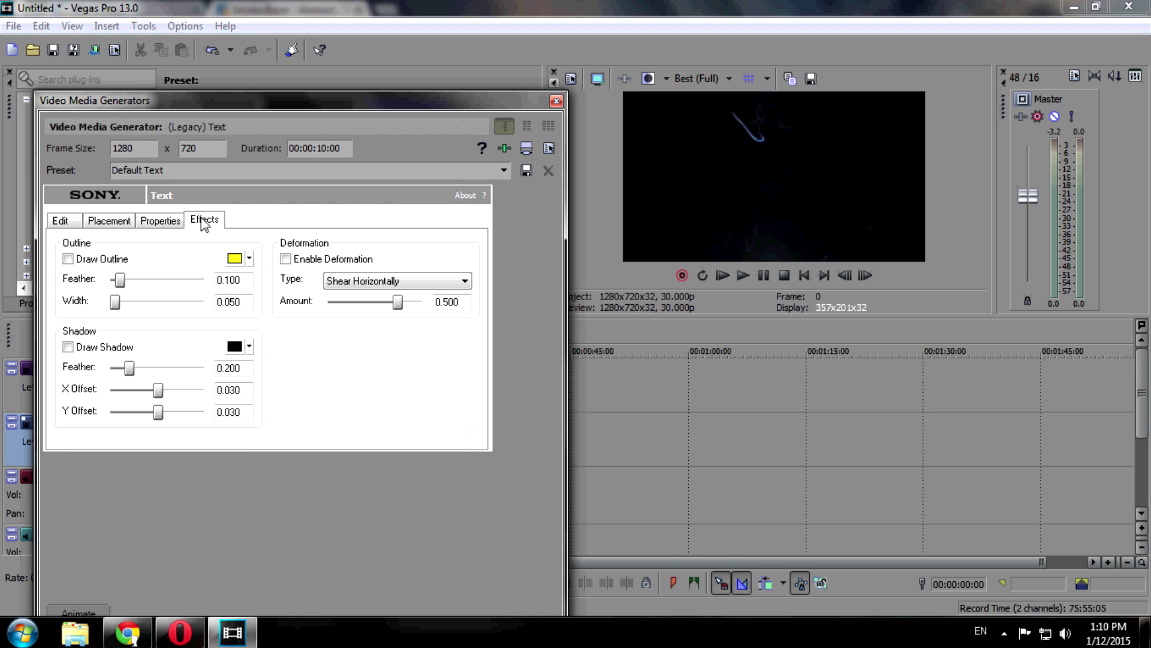
left_click(249, 261)
mouse_move(346, 322)
left_mouse_down()
mouse_move(341, 345)
mouse_move(337, 313)
left_mouse_up()
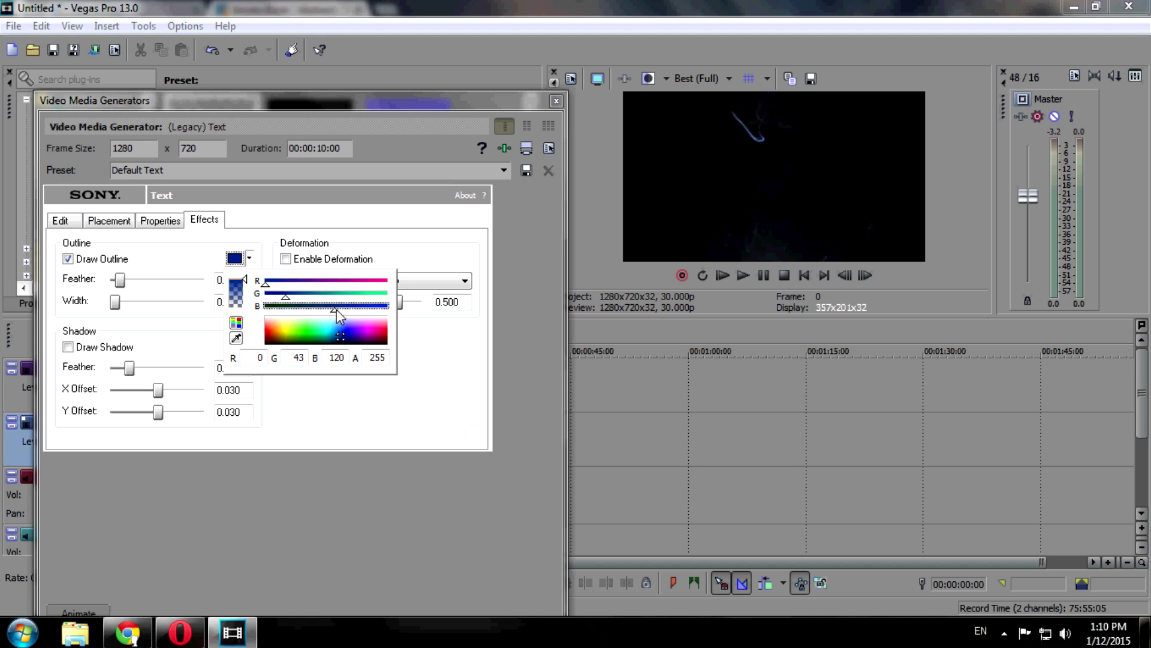
left_click(337, 314)
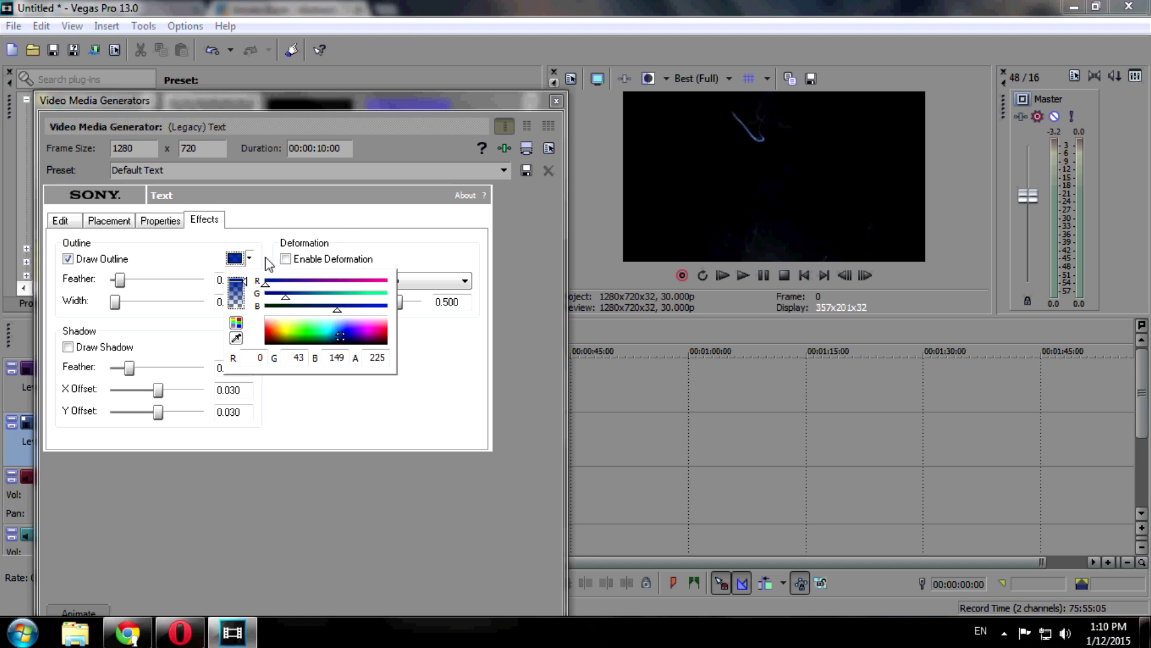
left_click(127, 282)
left_click_drag(115, 302, 122, 306)
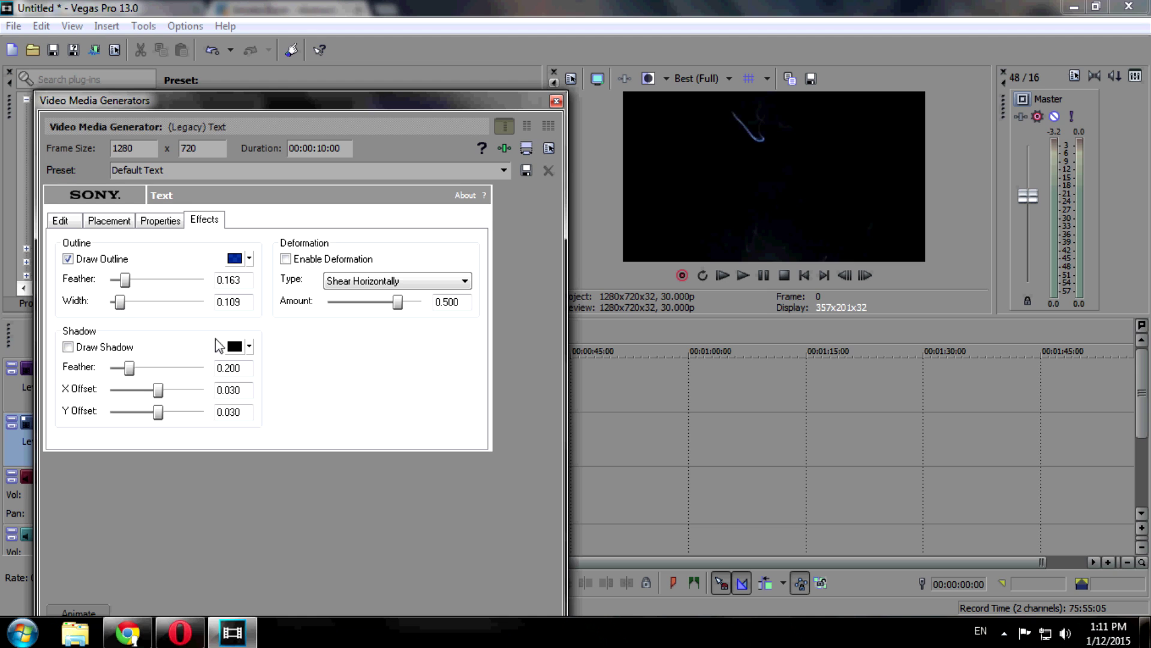
- Add a slightly softened white drop shadow to the text
left_click(112, 352)
left_click(249, 348)
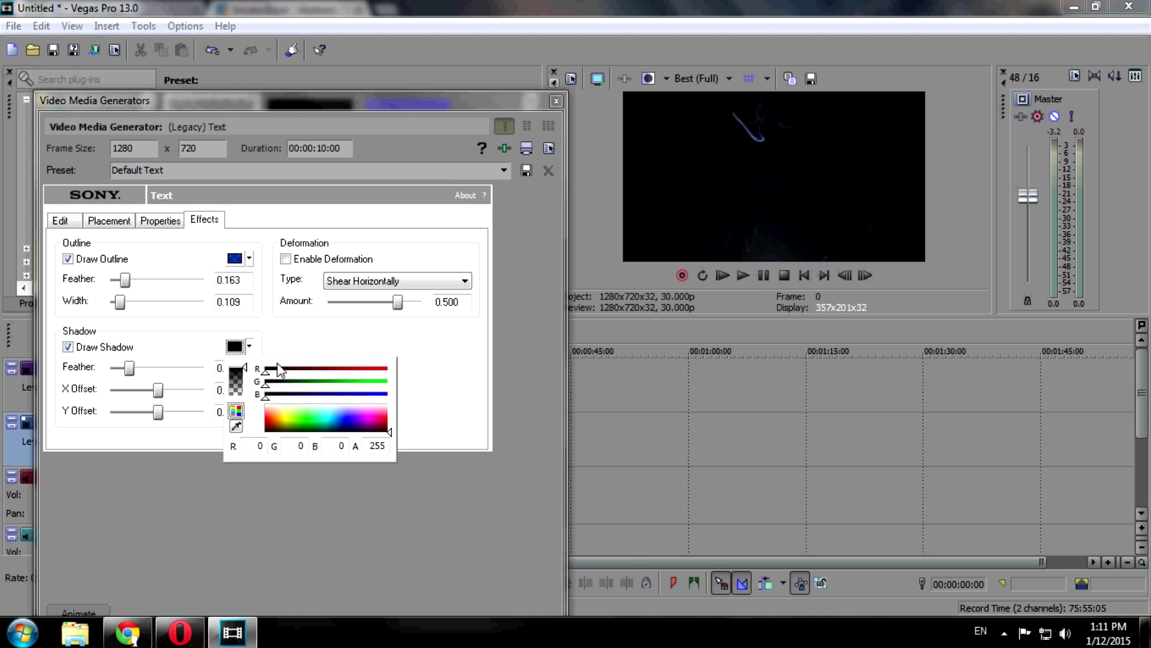
left_click_drag(299, 426, 256, 376)
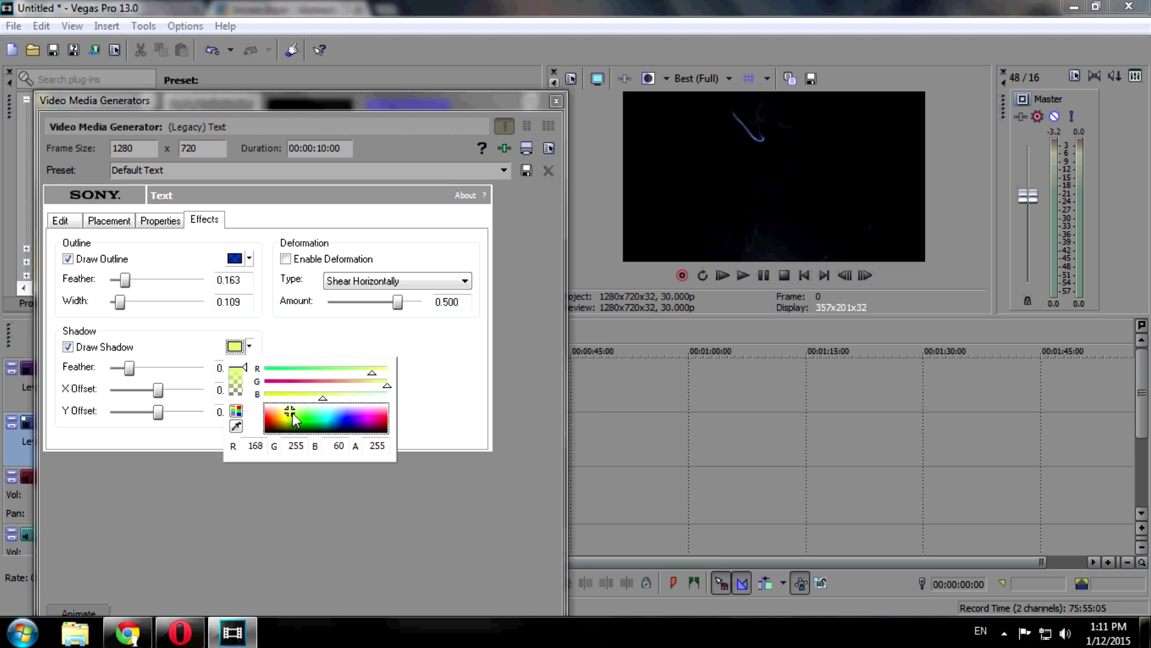
left_click(267, 329)
left_click_drag(129, 366, 134, 370)
- Move RED ALERT higher on the Placement tab and close the generator window
left_click(94, 222)
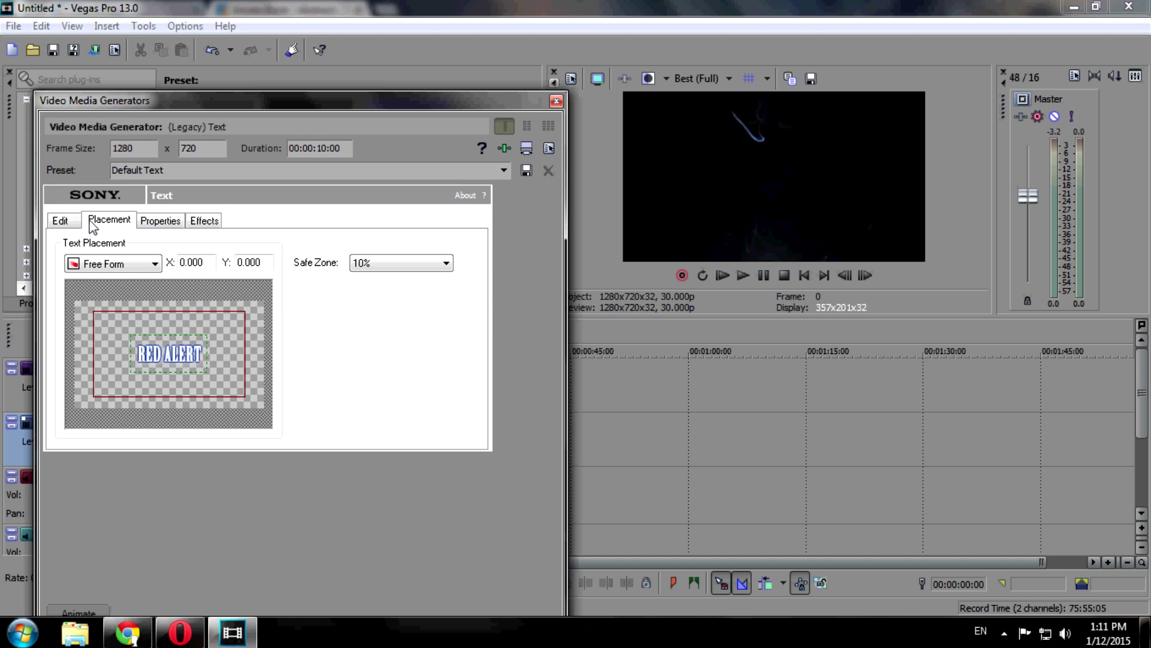
mouse_move(155, 364)
left_mouse_down()
mouse_move(160, 351)
mouse_move(172, 378)
left_mouse_up()
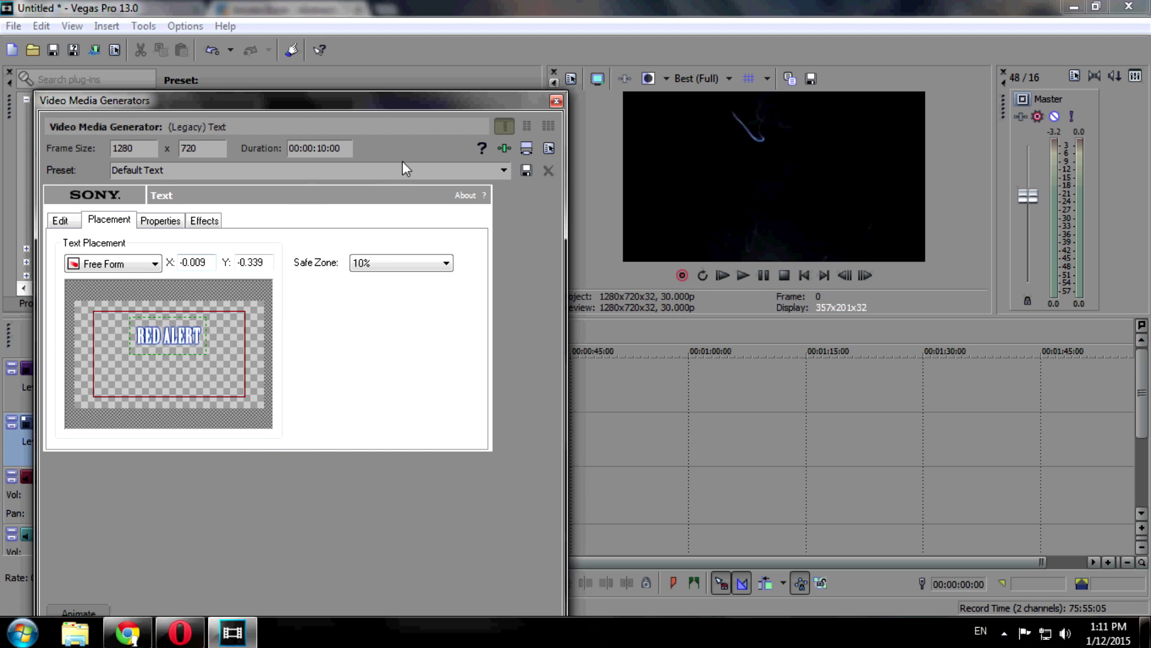
left_click(556, 101)
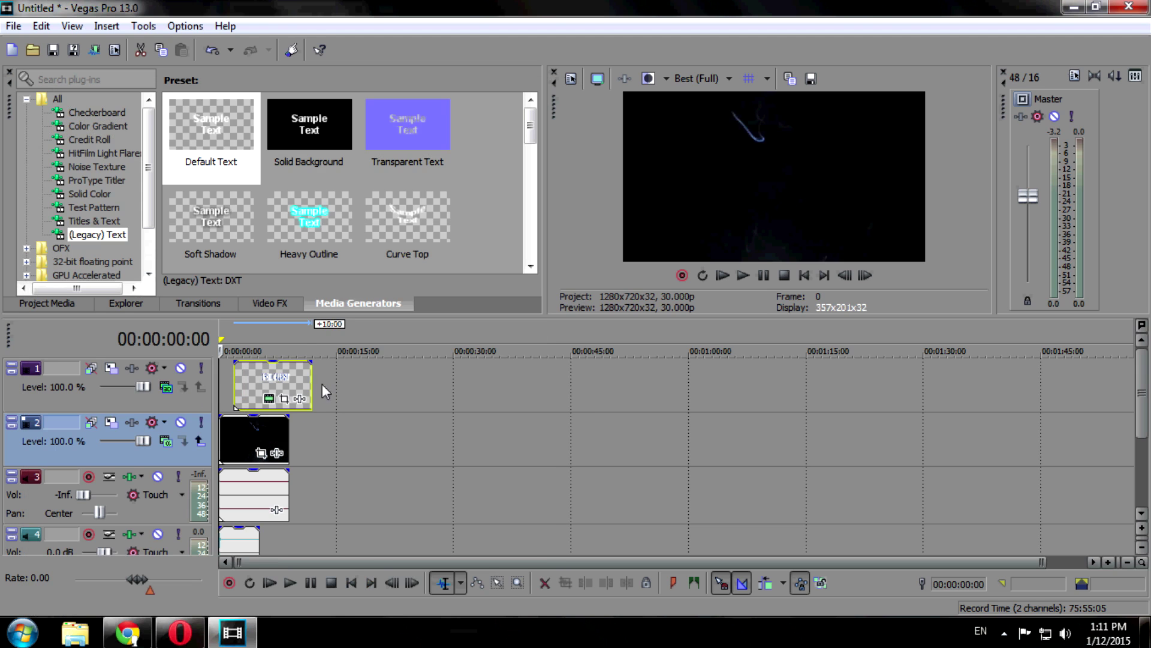
- Shorten the RED ALERT event and fade it in with a 3D Blinds Spin transition
left_click_drag(312, 383, 286, 381)
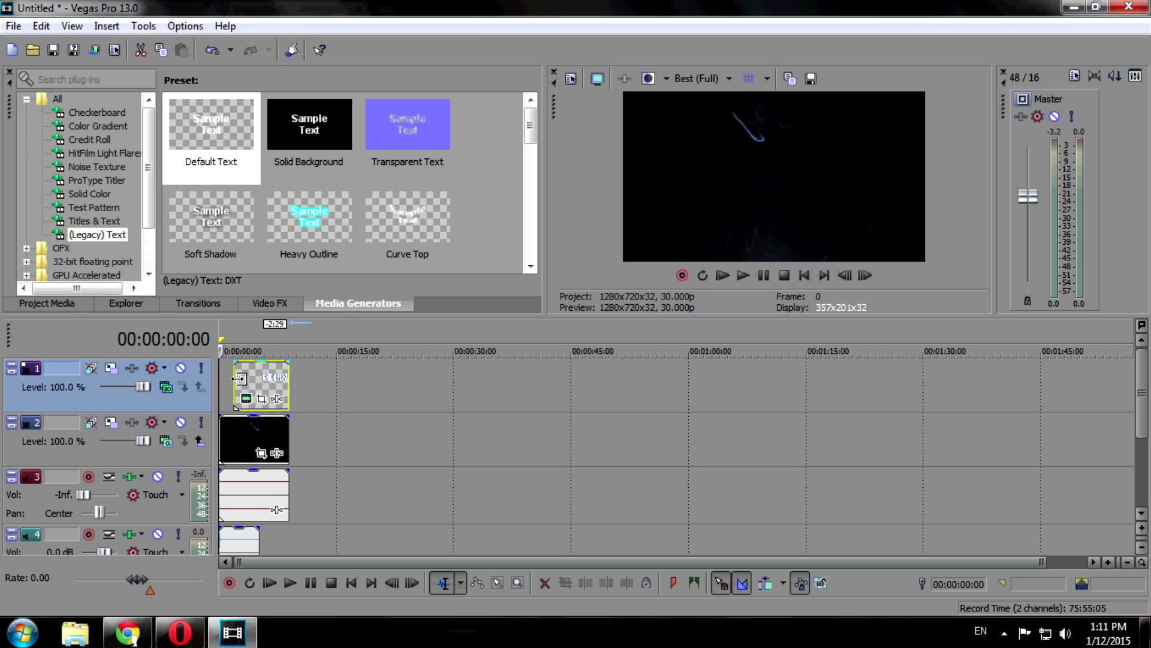
scroll(255, 399, "up", 2)
scroll(255, 398, "up", 2)
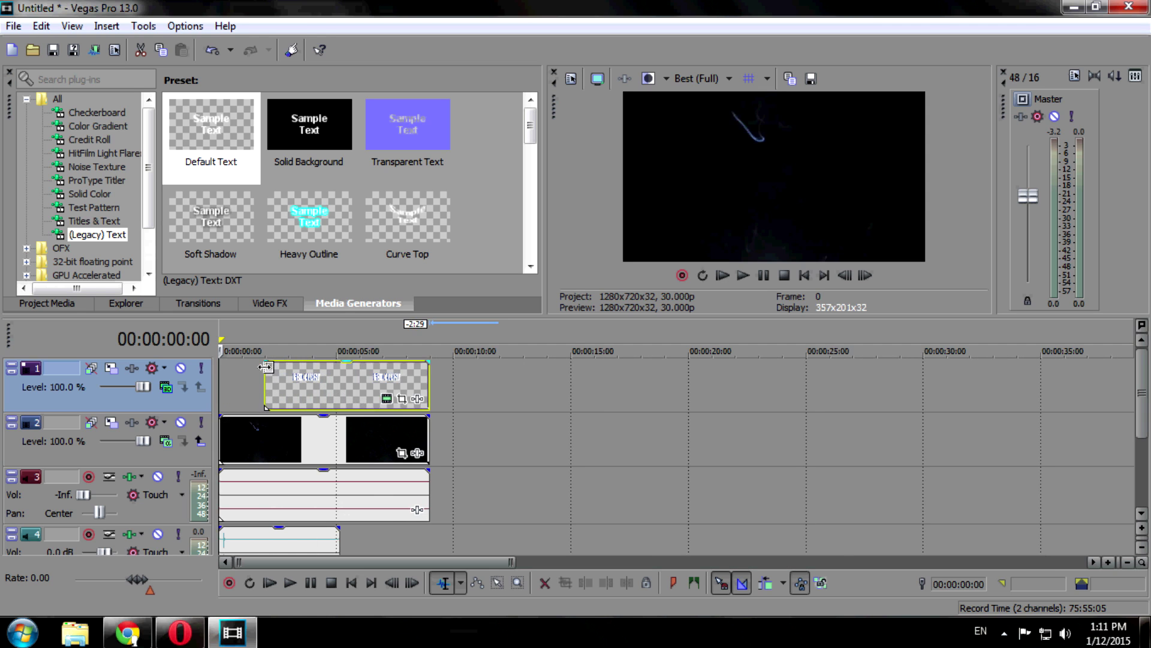
left_click(191, 298)
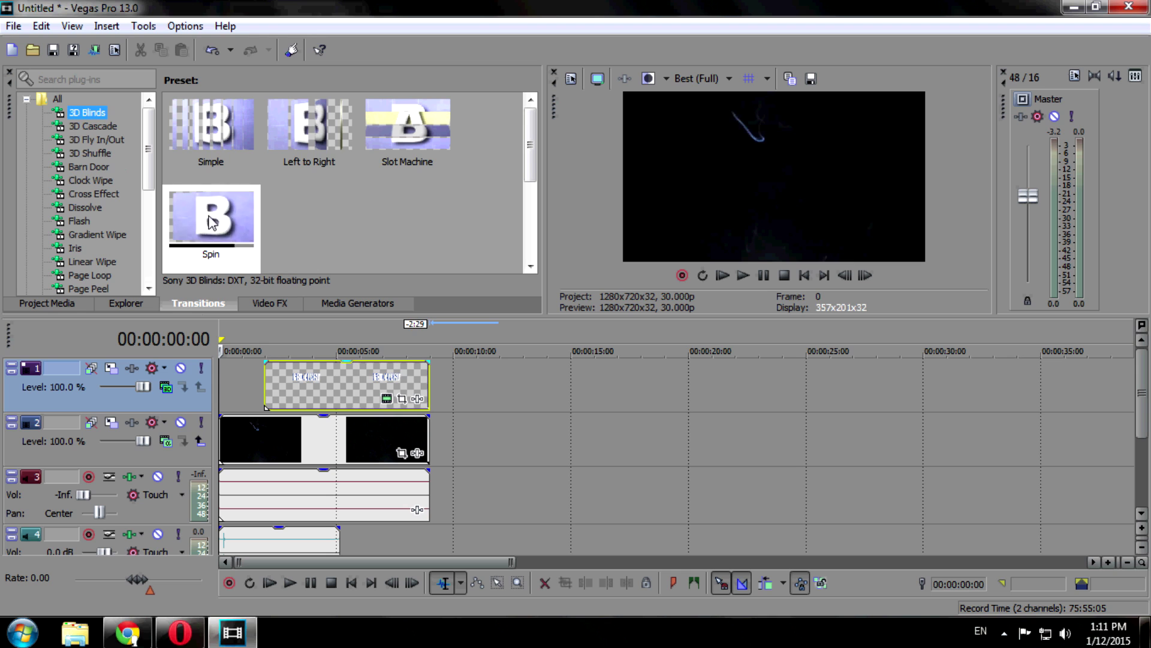
left_click_drag(222, 227, 265, 380)
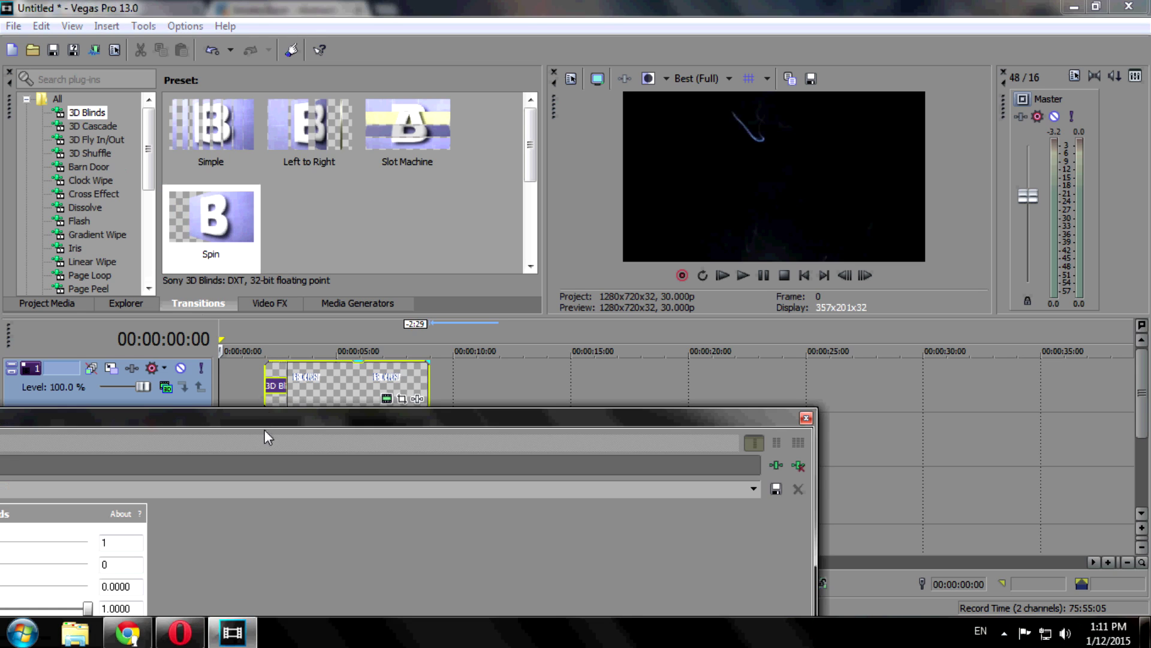
left_click(806, 417)
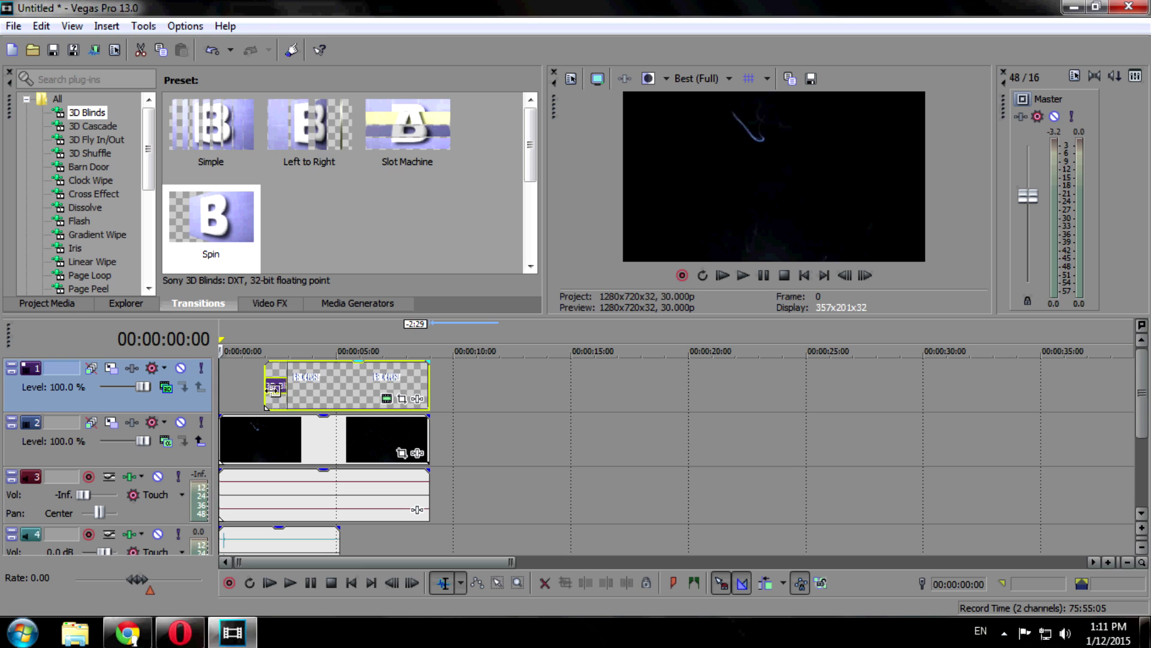
mouse_move(269, 395)
left_mouse_down()
mouse_move(275, 381)
mouse_move(295, 383)
left_mouse_up()
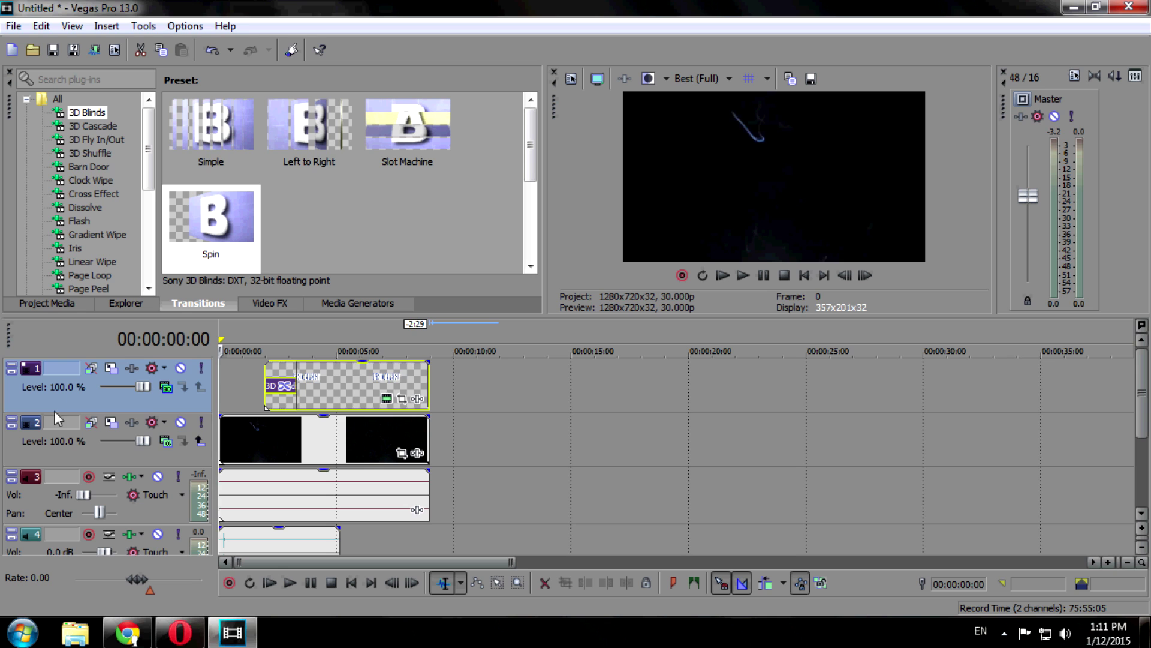
- Open track 1's Track Motion, enlarge the window, and keep 3D Source Alpha compositing
left_click(112, 378)
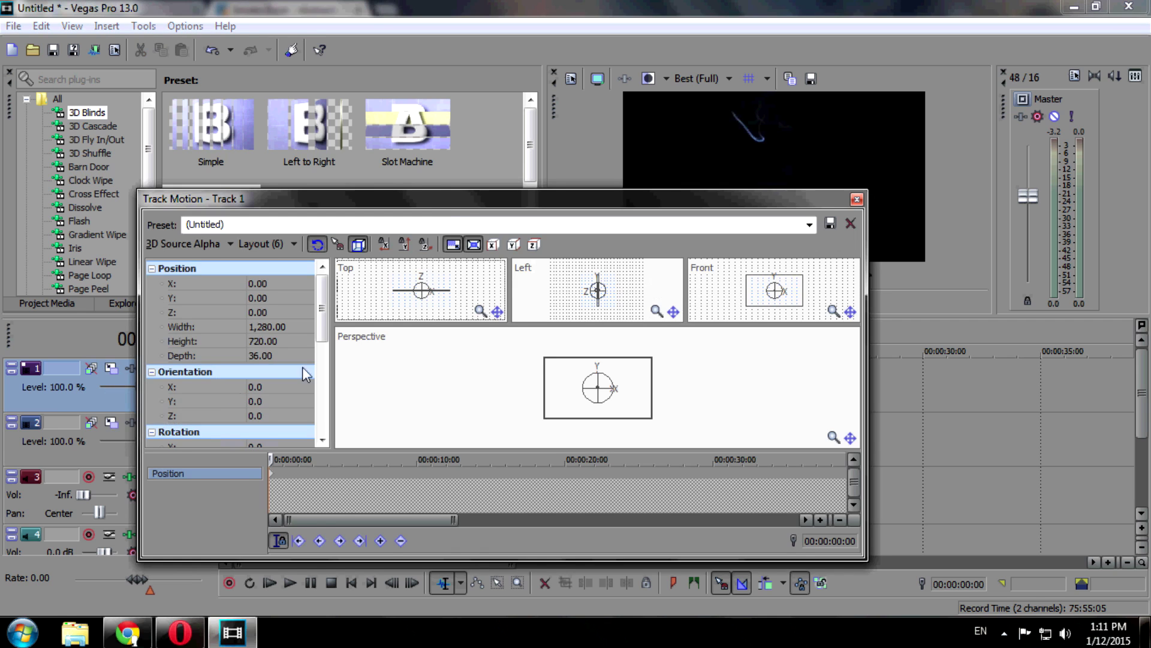
left_click_drag(447, 198, 463, 90)
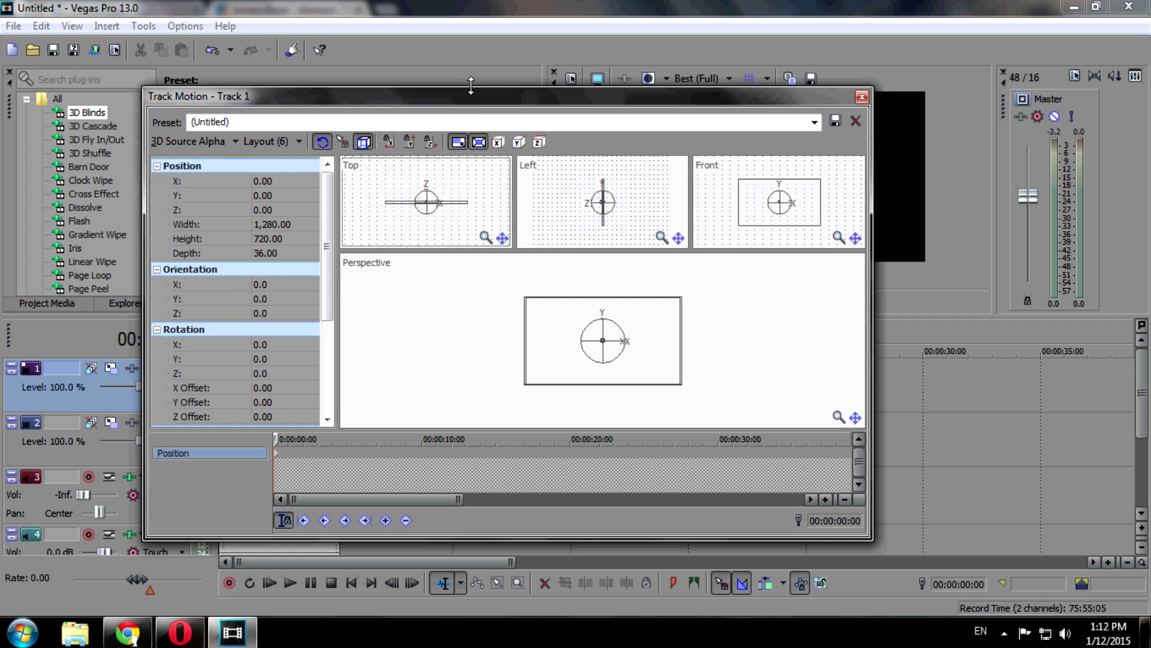
left_click(183, 143)
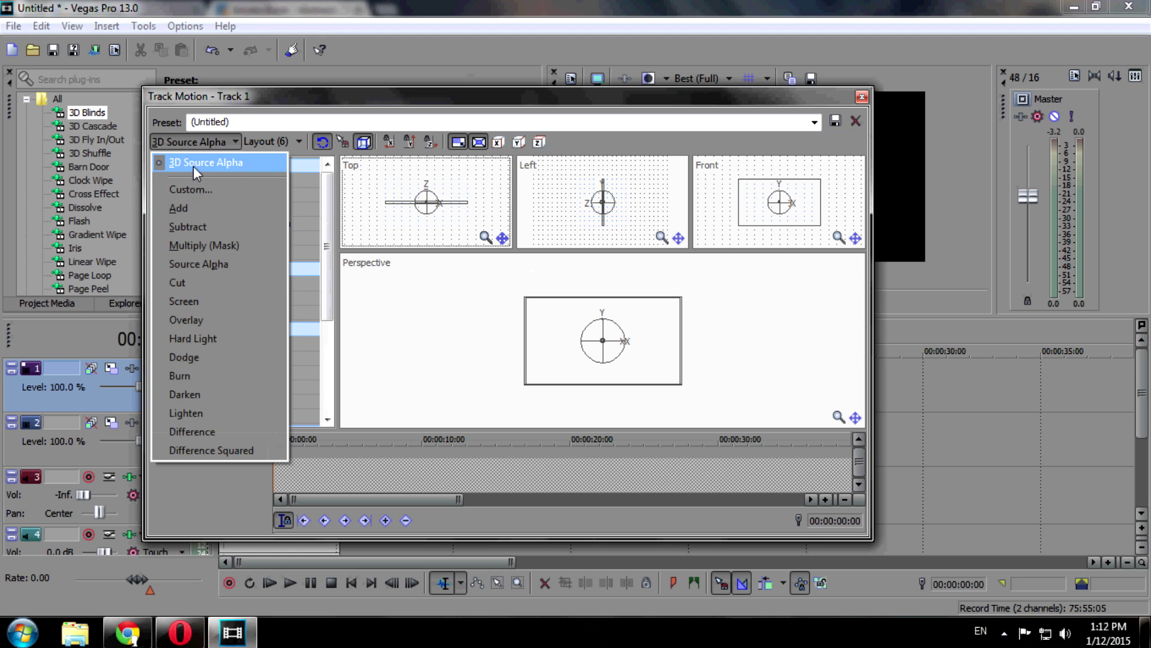
left_click(229, 165)
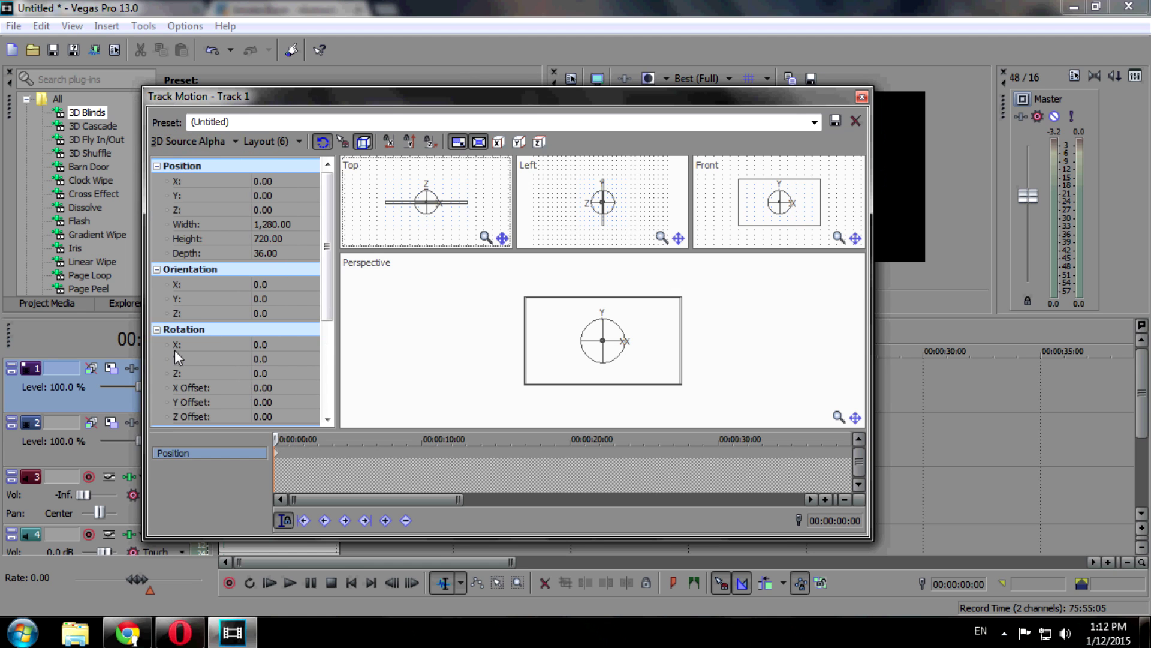
- Step through the rotation and position value fields down to Position Z
left_click(281, 349)
key("Down")
key("Down")
key("Tab")
left_click(277, 181)
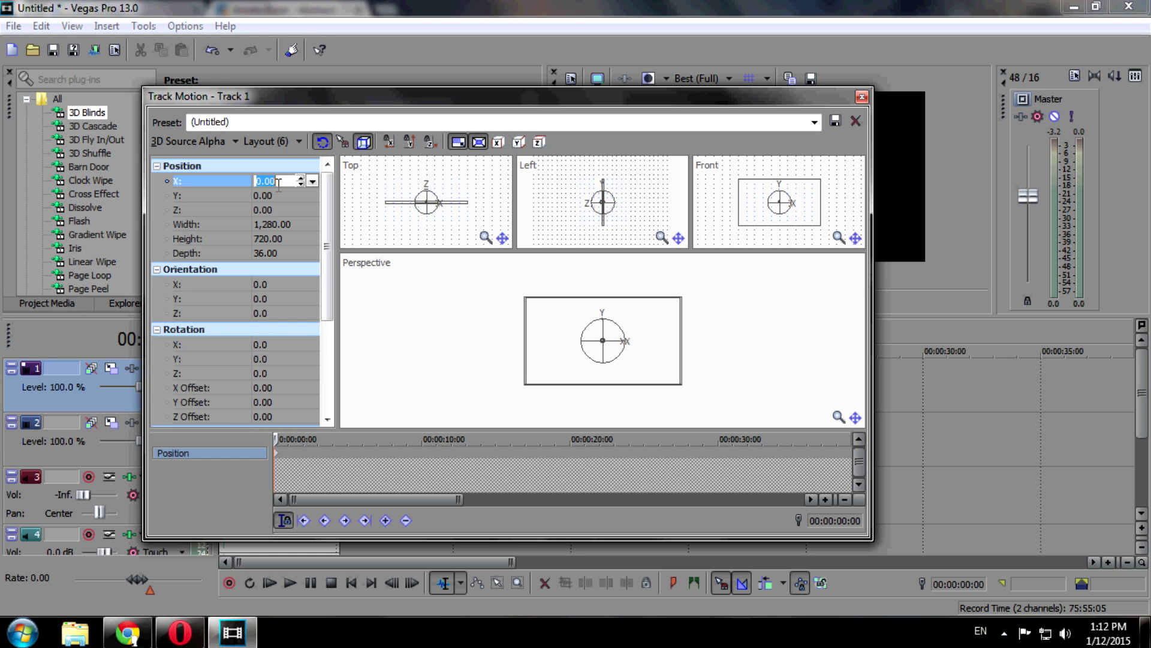
key("Down")
key("Down")
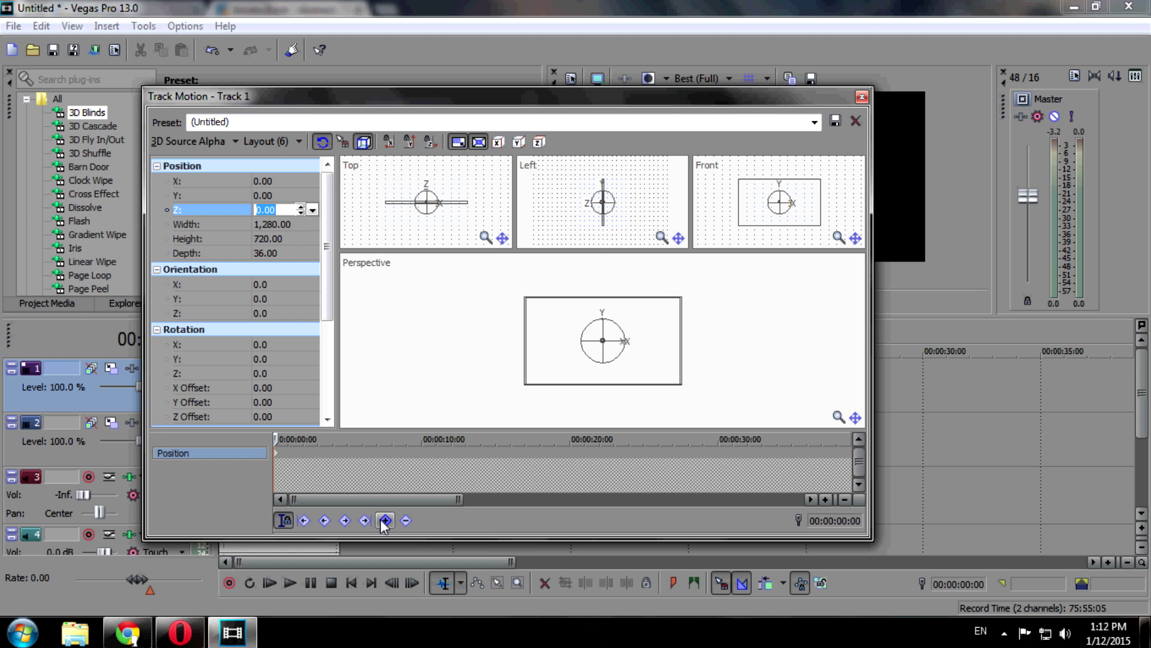
- Add a motion keyframe at 00:00:03:03 with rotation X 20, Y 10, Z 5
left_click(289, 451)
left_click(307, 453)
left_click(320, 453)
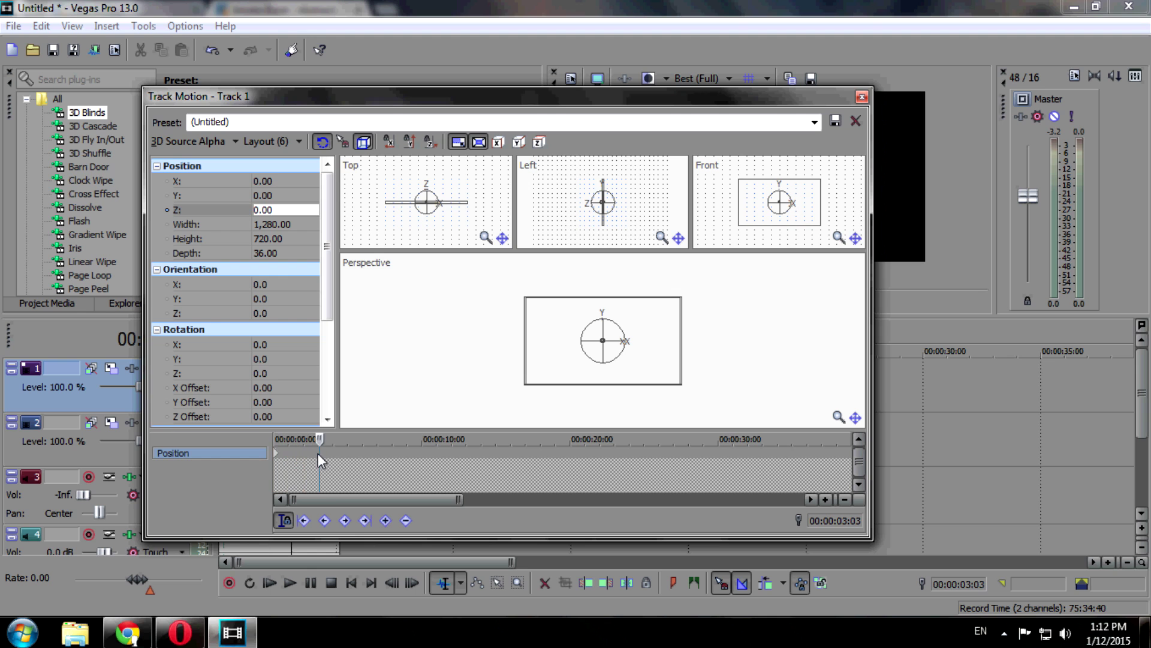
left_click(385, 521)
left_click(257, 347)
type("20")
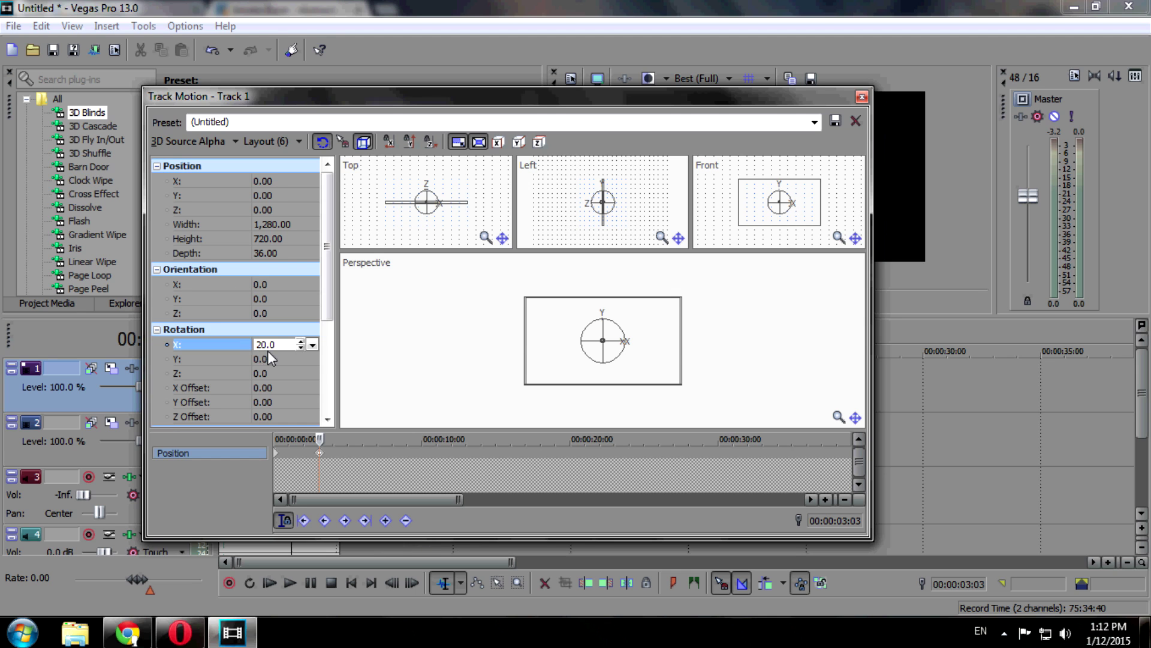
left_click(262, 359)
type("10")
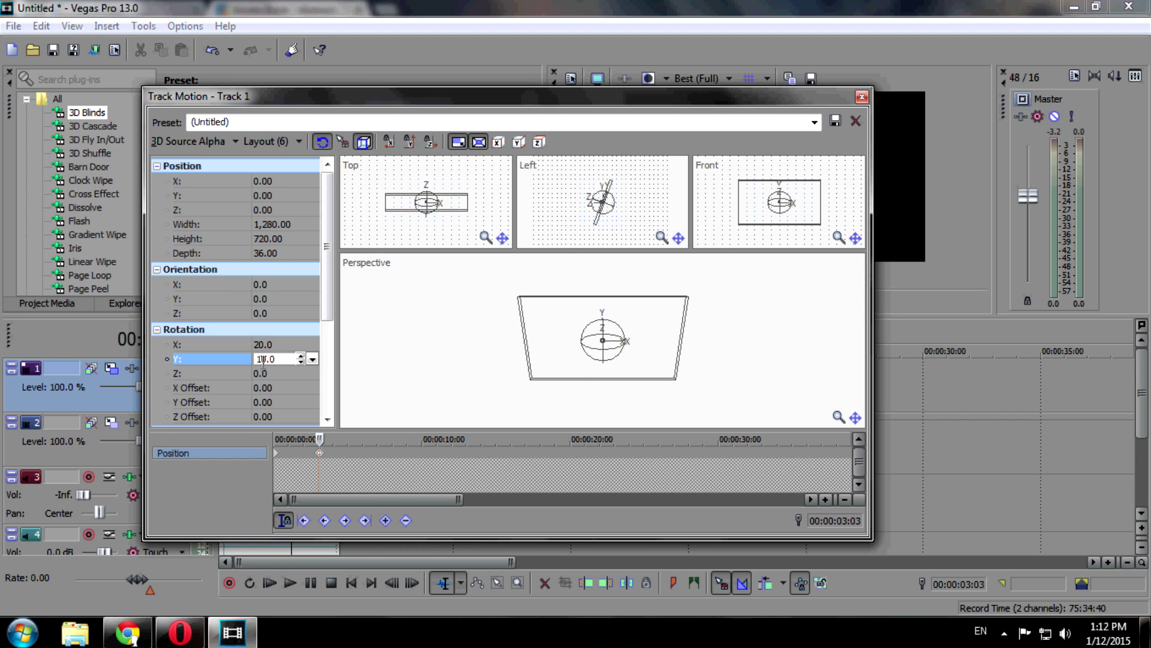
left_click(261, 372)
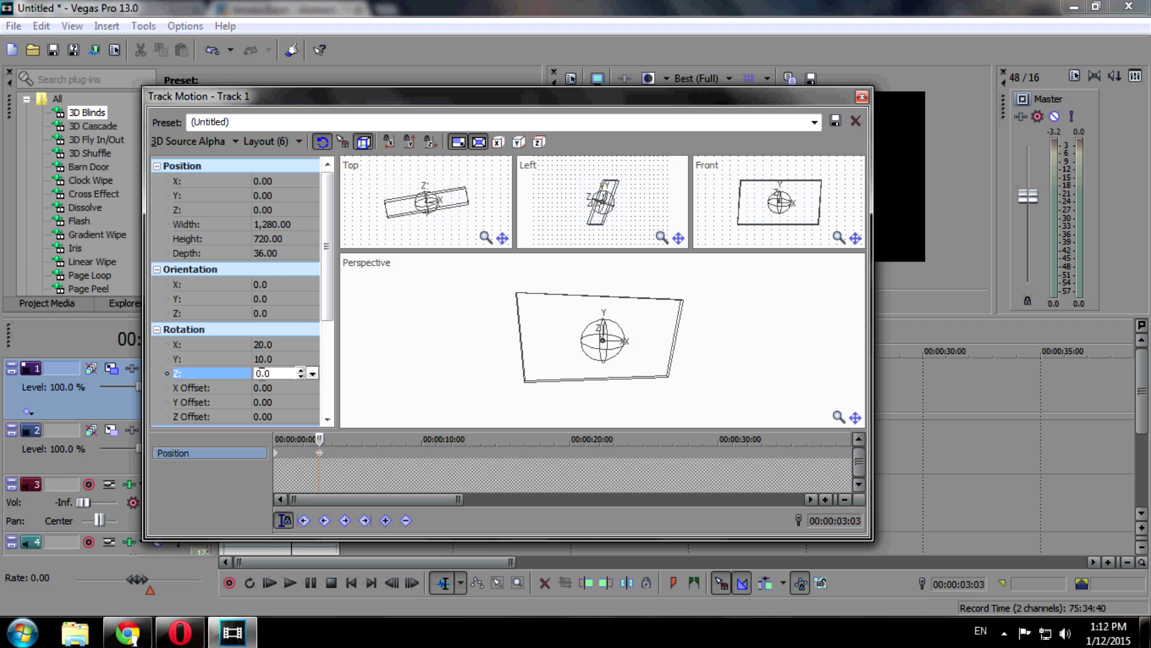
type("5")
left_click(404, 360)
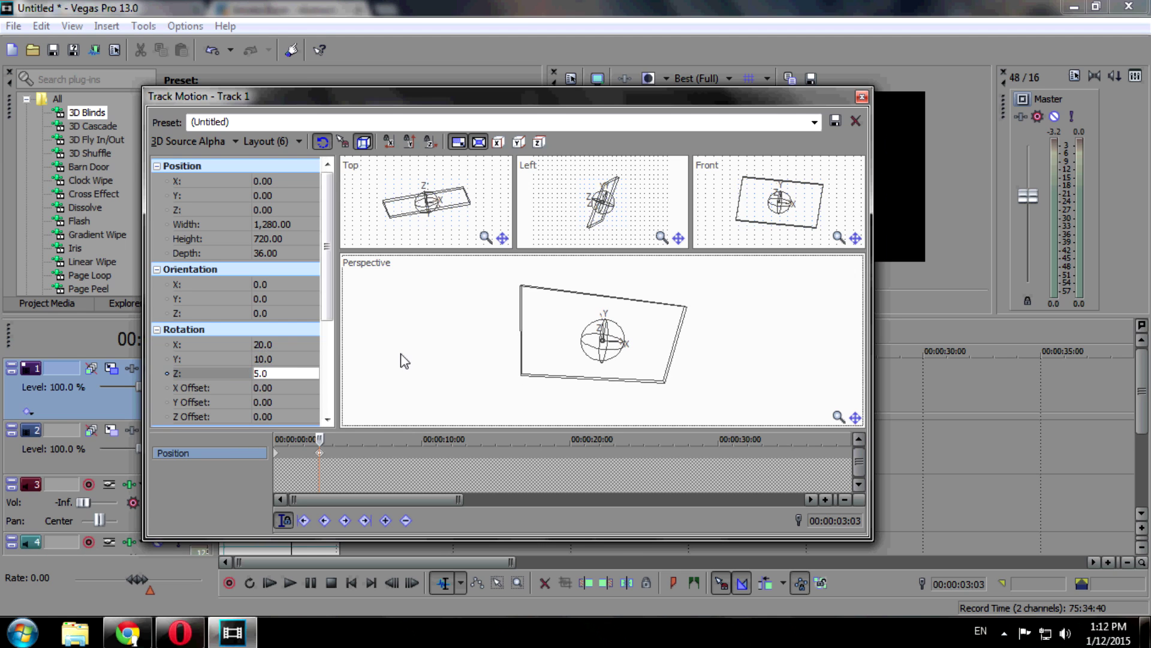
- Add a keyframe at 00:00:05:01 with rotation -20, -10, 15
left_click(348, 453)
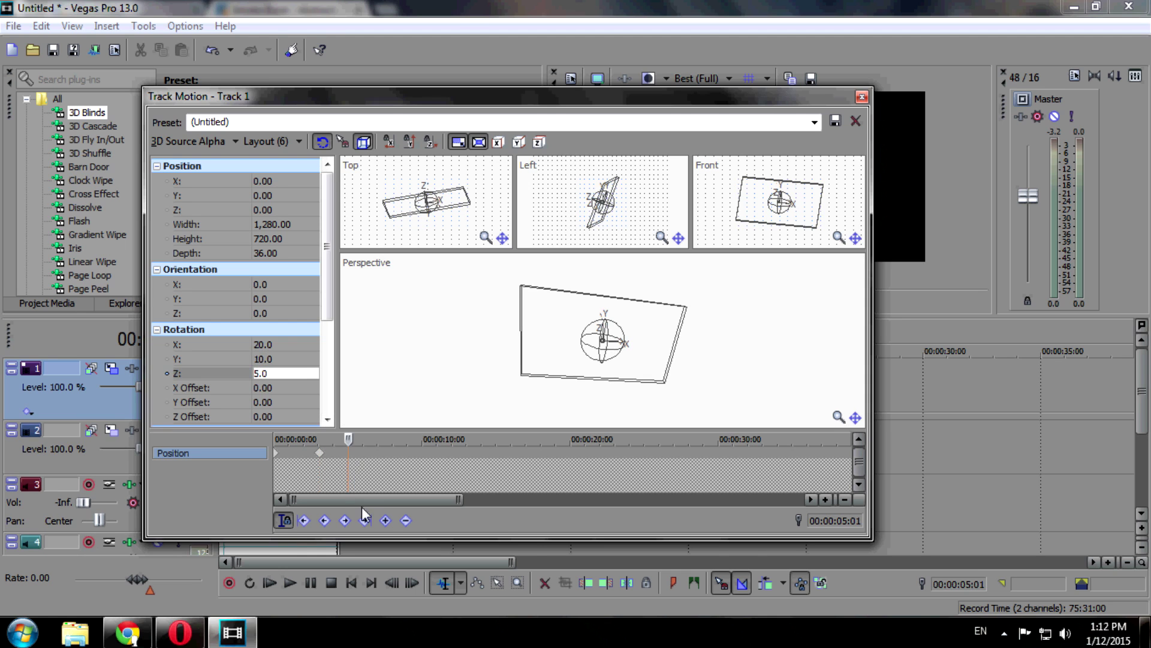
left_click(386, 521)
left_click(261, 345)
type("20.0")
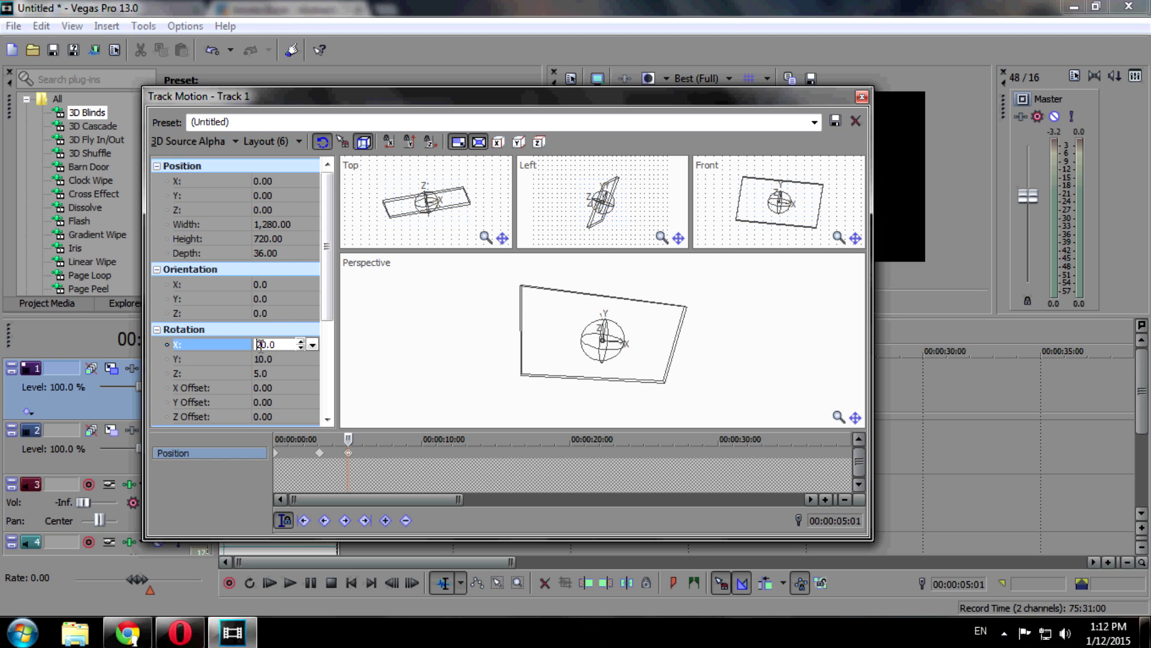
type("-")
left_click(257, 356)
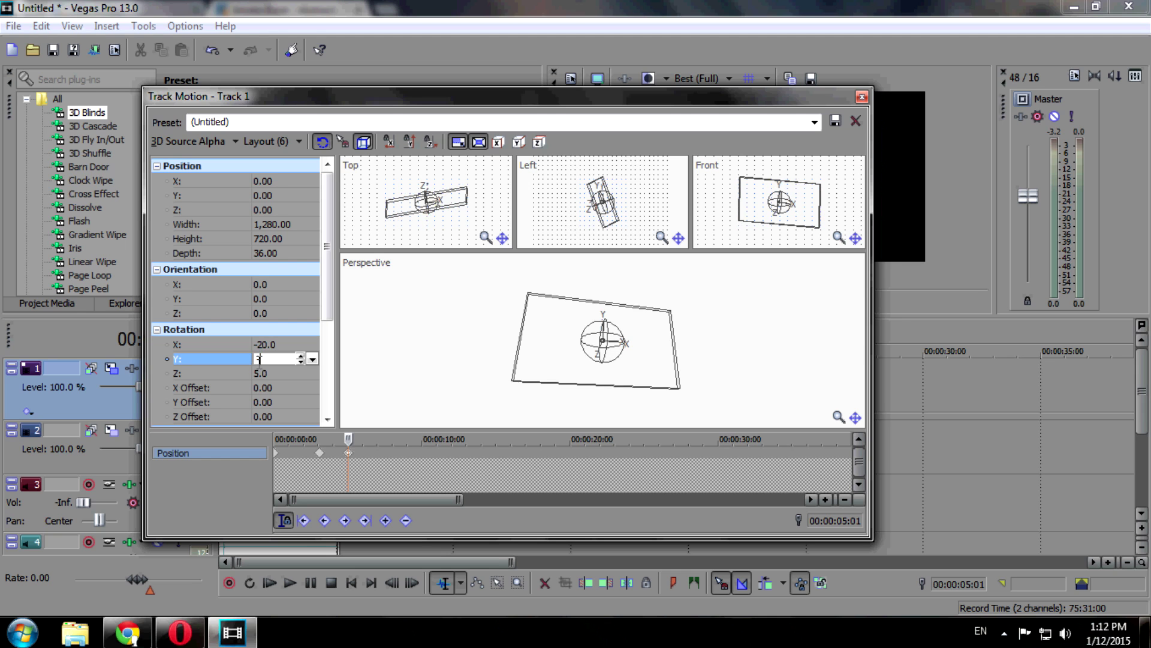
type("-10")
left_click(258, 373)
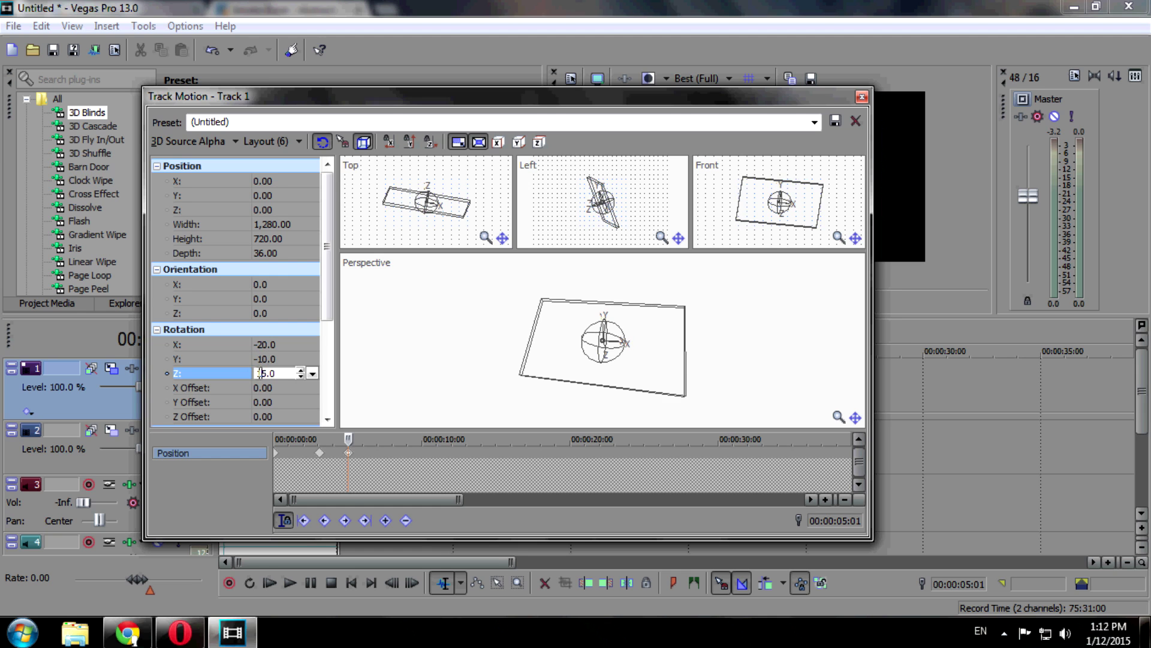
key("Return")
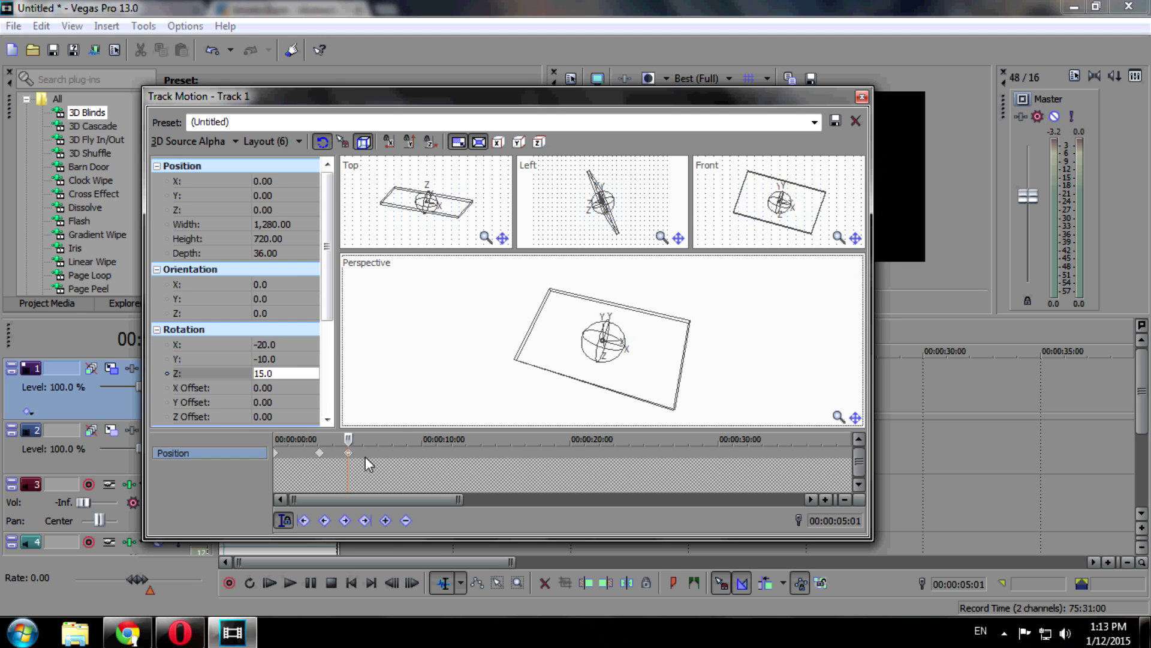
- Return rotation to 0, 0, 0 at 00:00:06:29 and close Track Motion
left_click(377, 456)
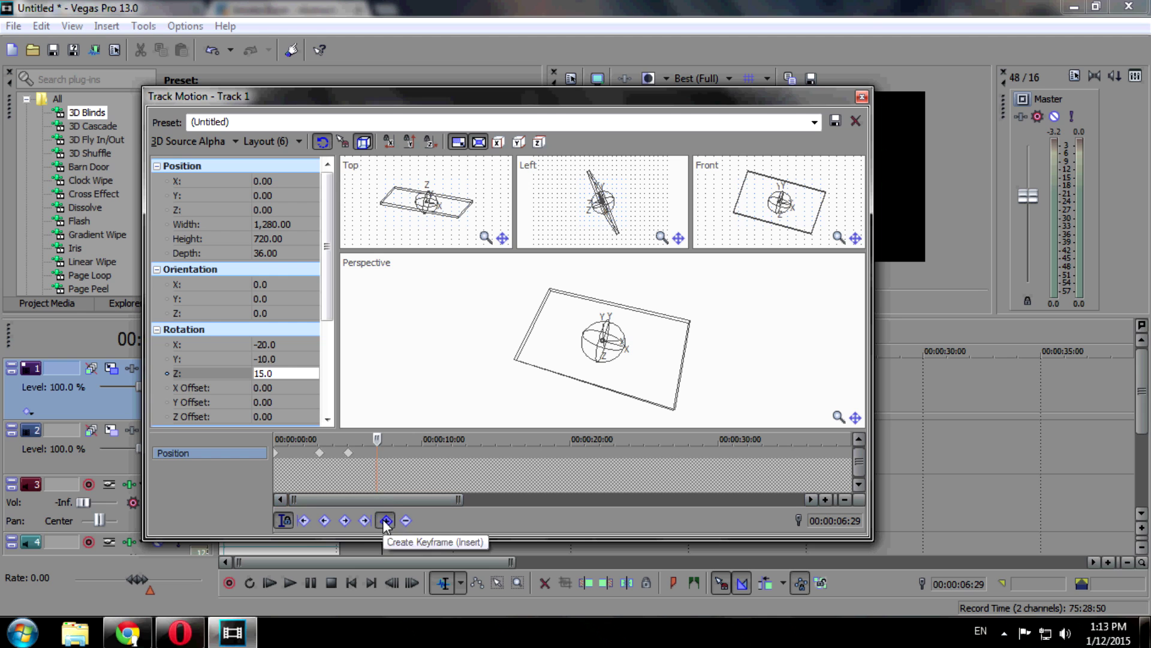
left_click(298, 343)
left_click(292, 358)
type("0")
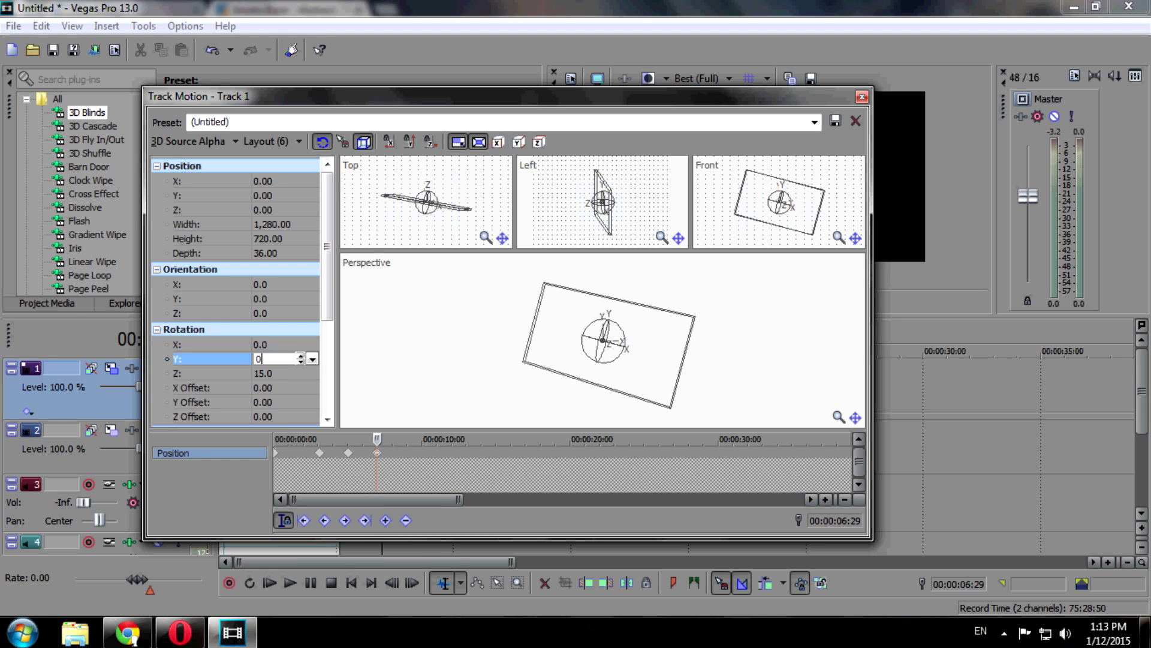
left_click(284, 372)
type("0")
key("Return")
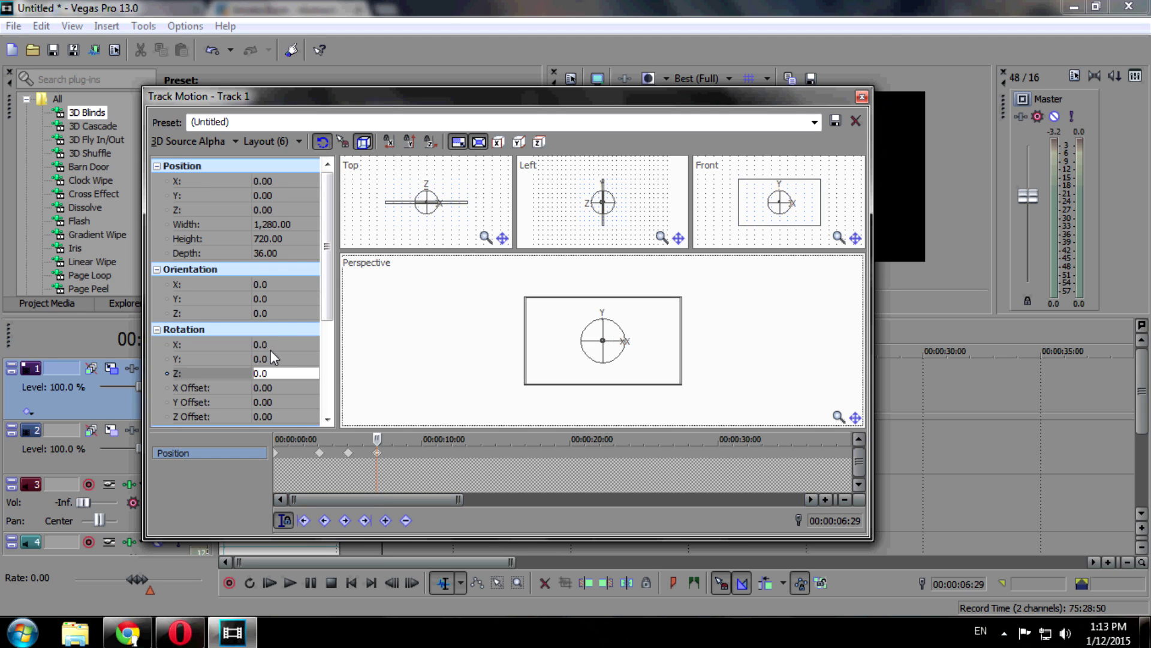
left_click(862, 96)
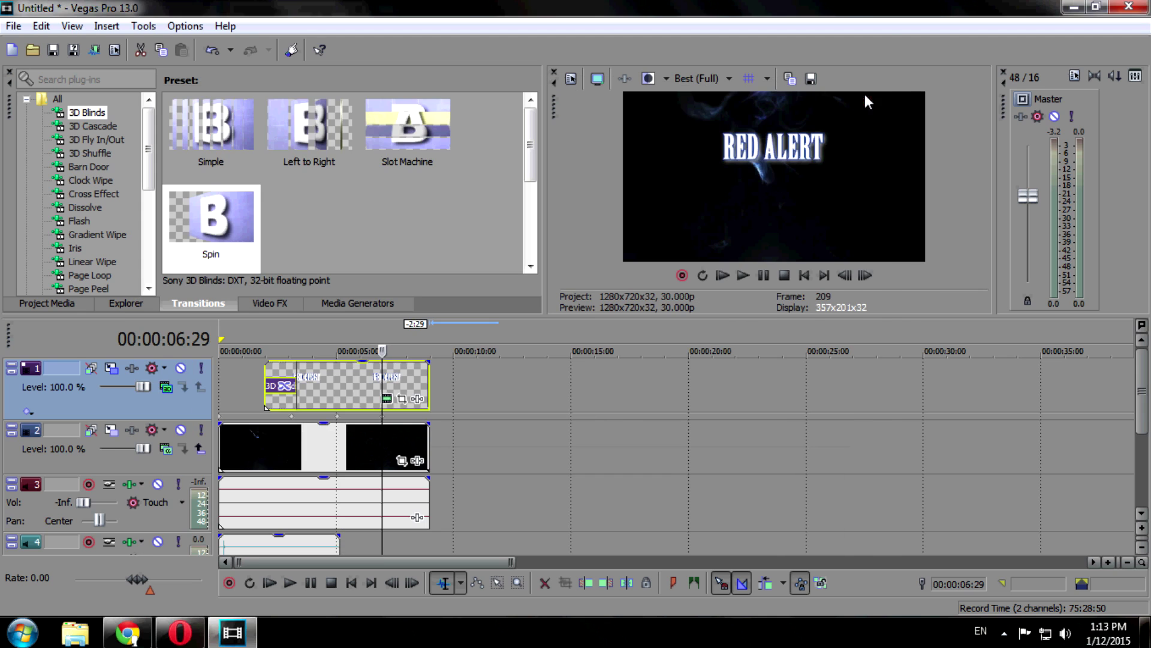
- Preview the outro from the start, stop, and select the track 2 event
left_click(220, 430)
left_click(743, 274)
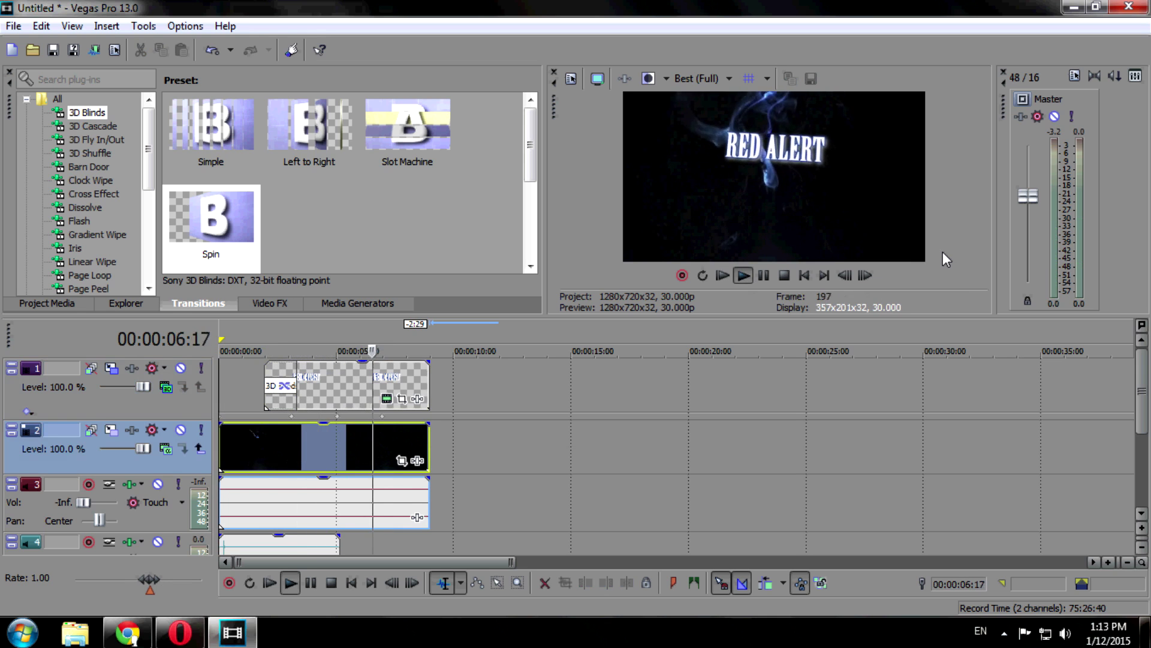
left_click(763, 275)
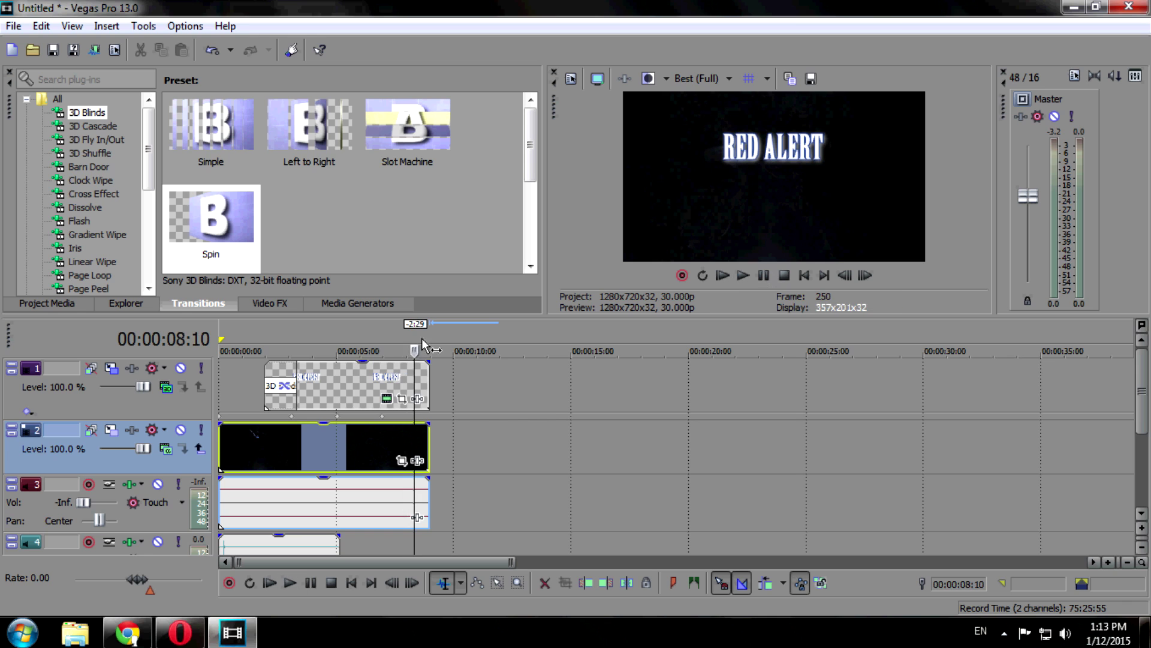
left_click(295, 424)
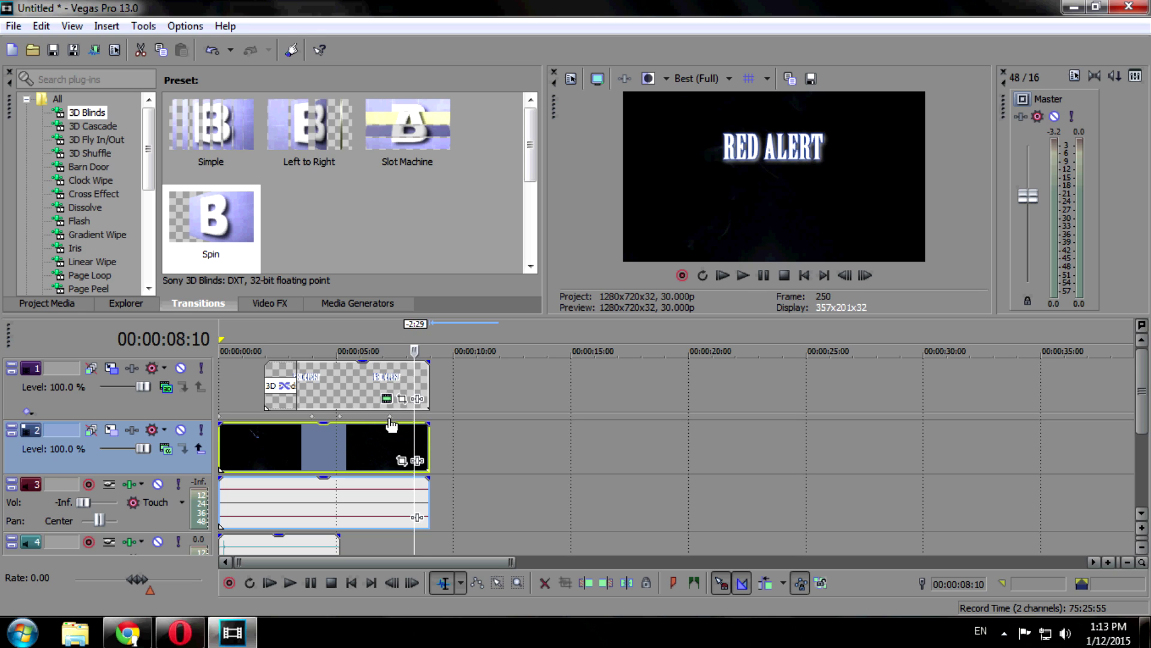
- Replay the RED ALERT title from the project start, pause, and rewind to zero
left_click(220, 427)
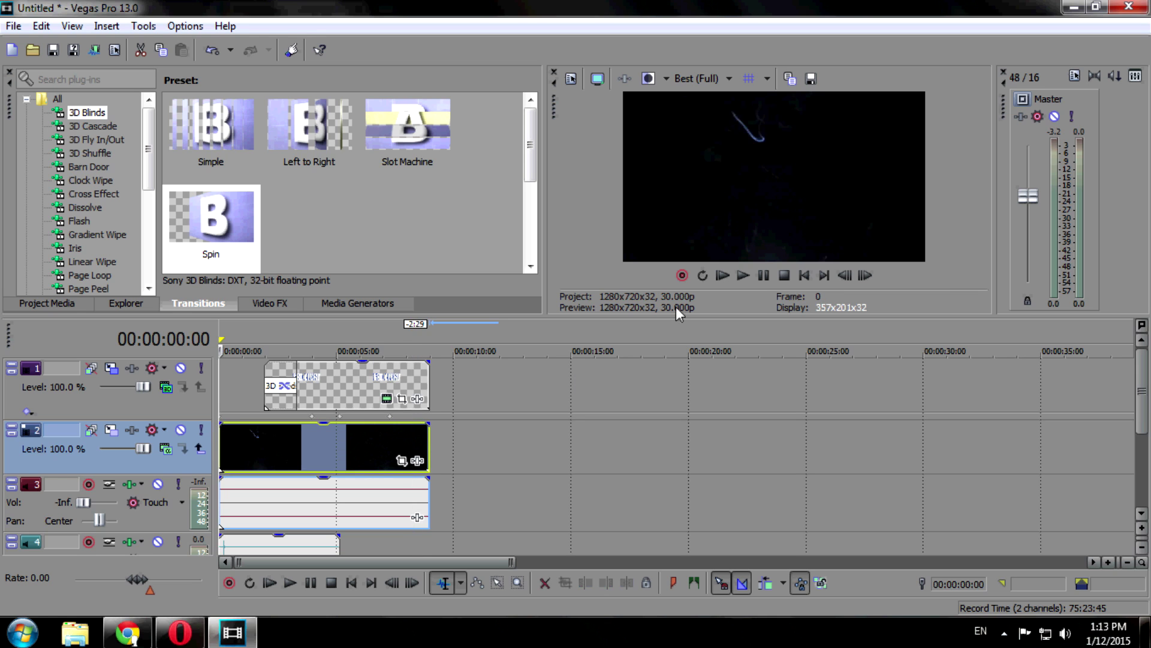
left_click(732, 275)
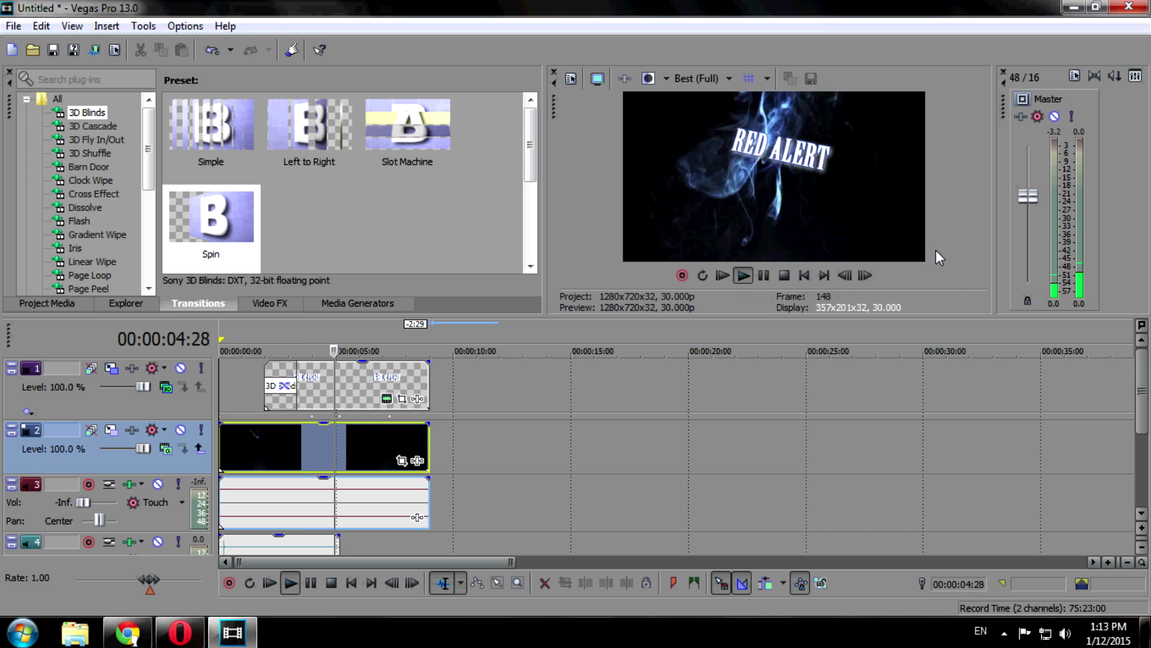
left_click(764, 277)
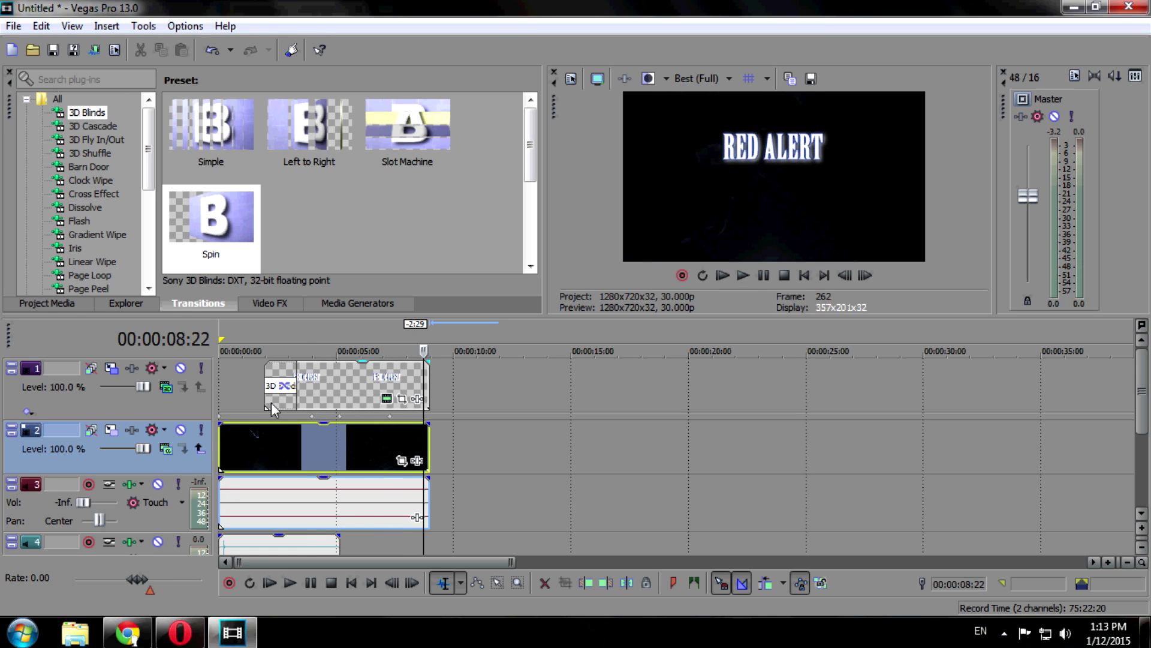
left_click(222, 438)
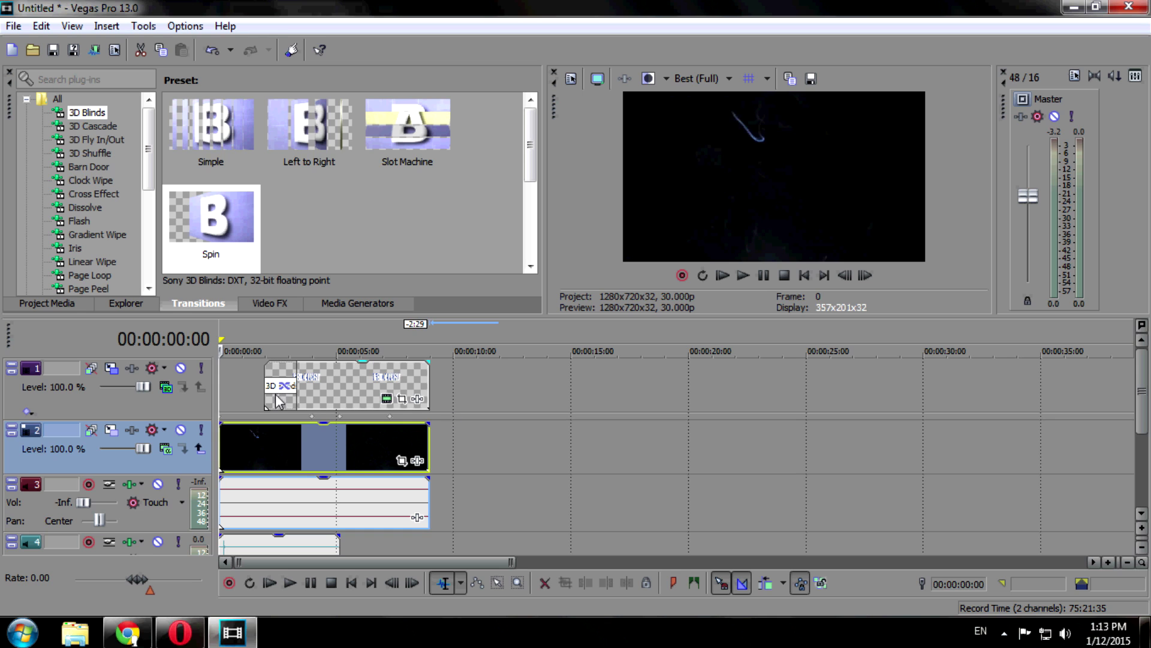
- Add a top video track, move the 3D Blinds clip onto it, and drop Default Text on track 2
left_click(106, 25)
mouse_move(144, 63)
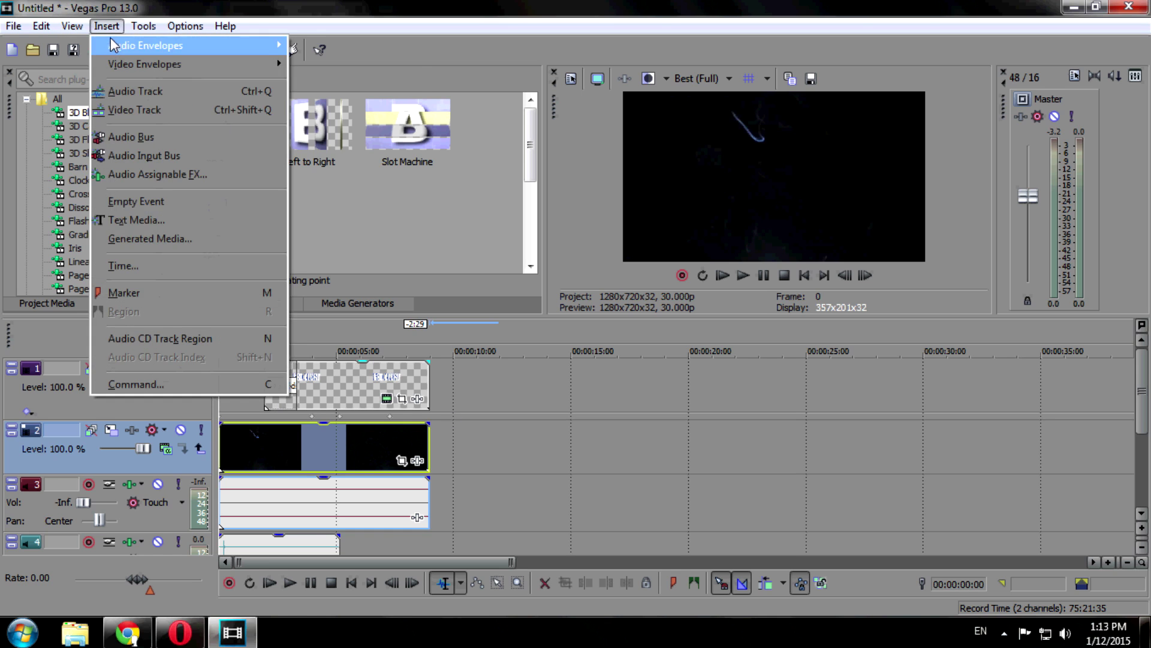
left_click(124, 110)
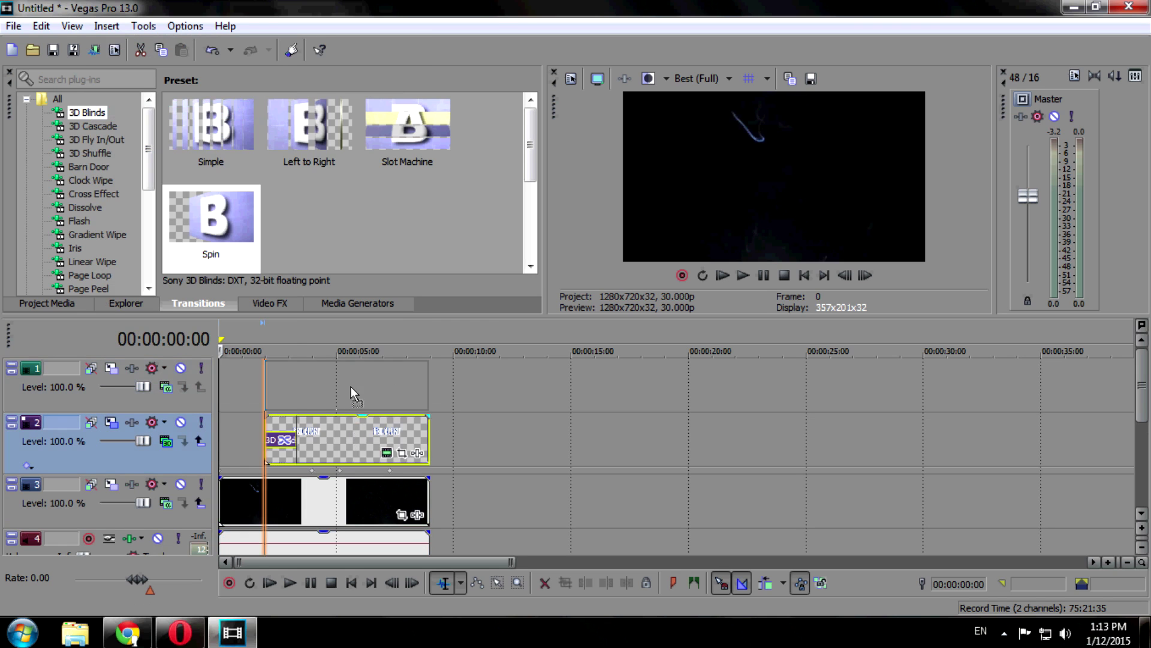
left_click_drag(352, 437, 351, 386)
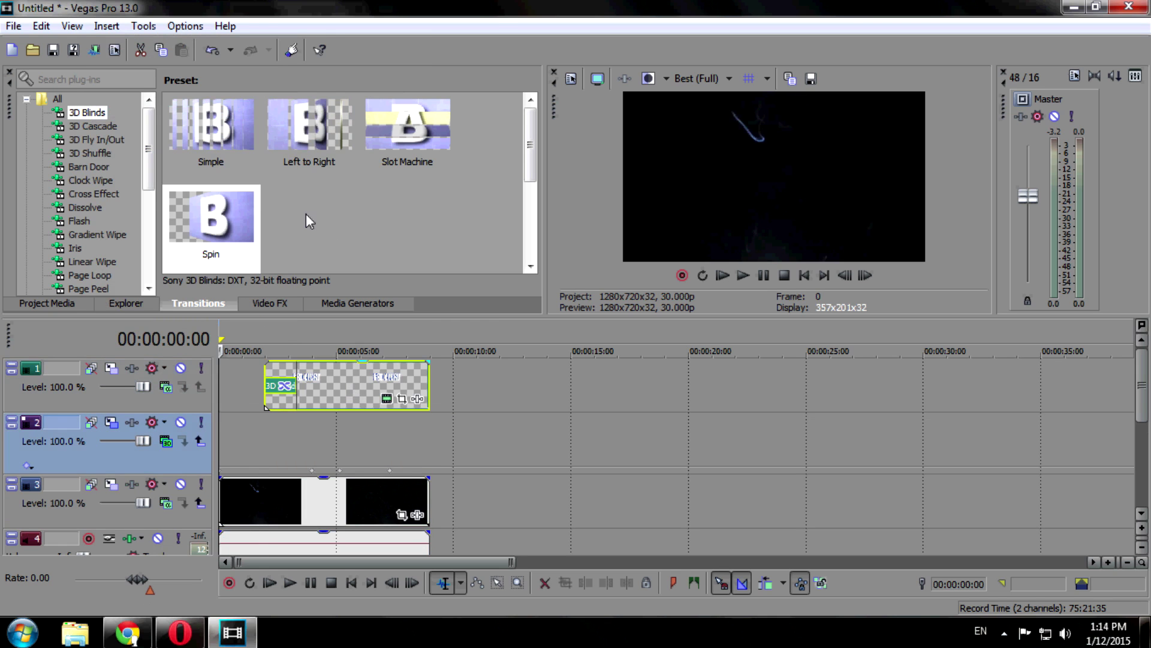
left_click(366, 304)
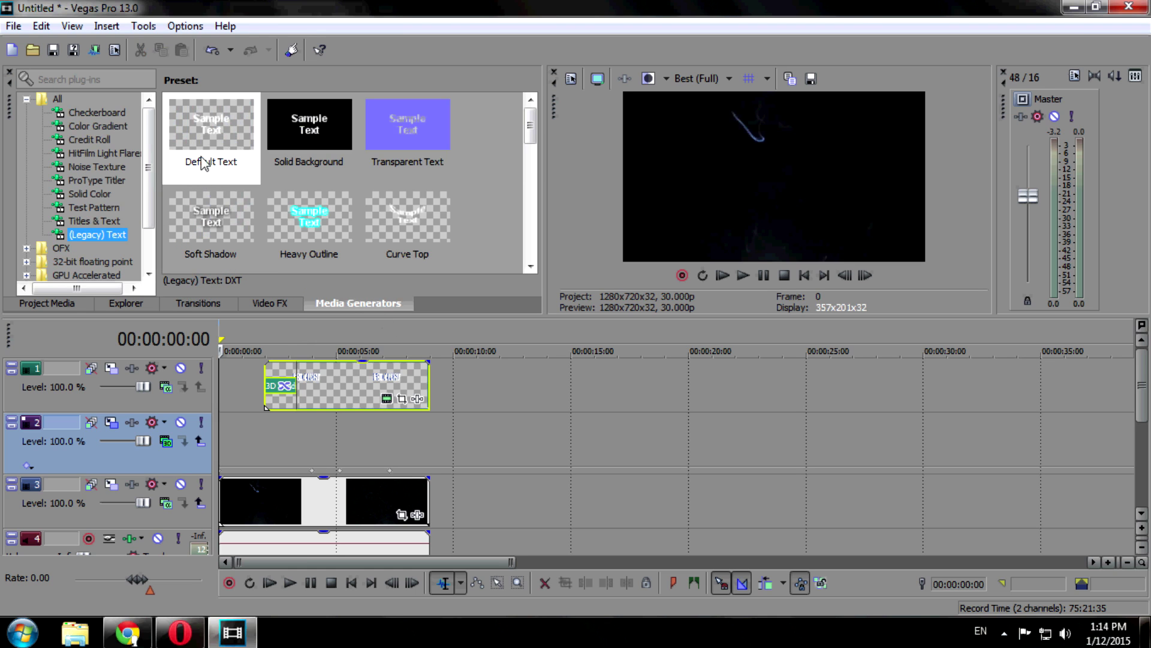
mouse_move(212, 121)
left_mouse_down()
mouse_move(343, 440)
mouse_move(399, 446)
left_mouse_up()
- Set the text size to 36 and replace Sample Text with 'All videos are HQ'
left_click(271, 245)
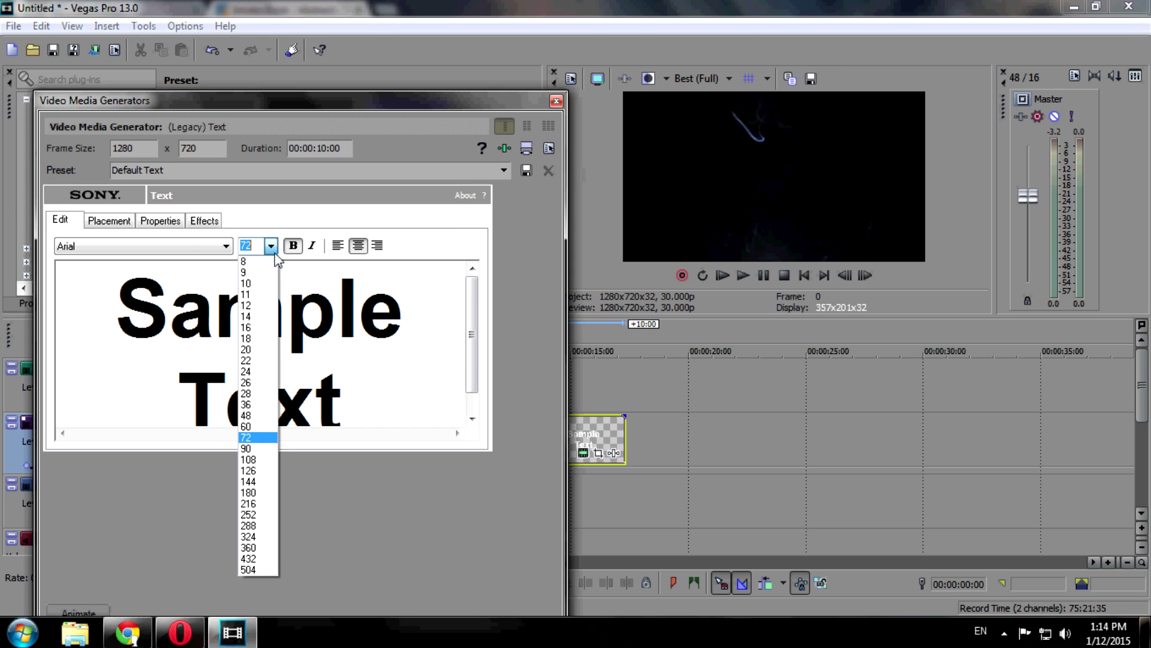
left_click(264, 407)
left_click_drag(386, 367, 118, 271)
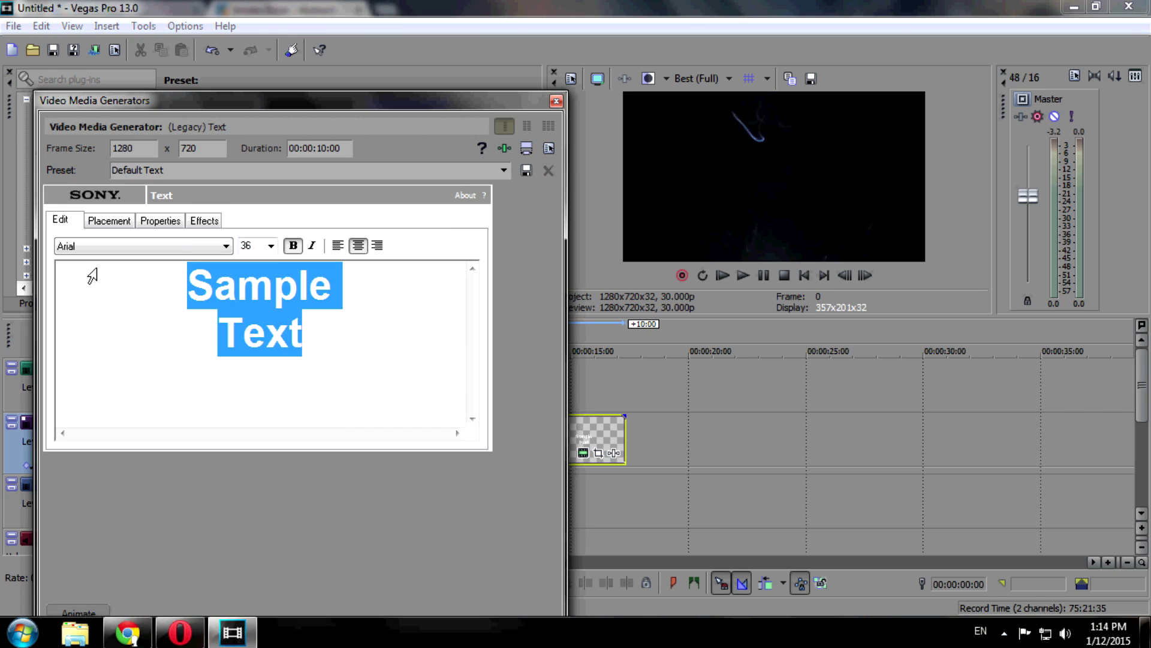
type("All videos are HQ")
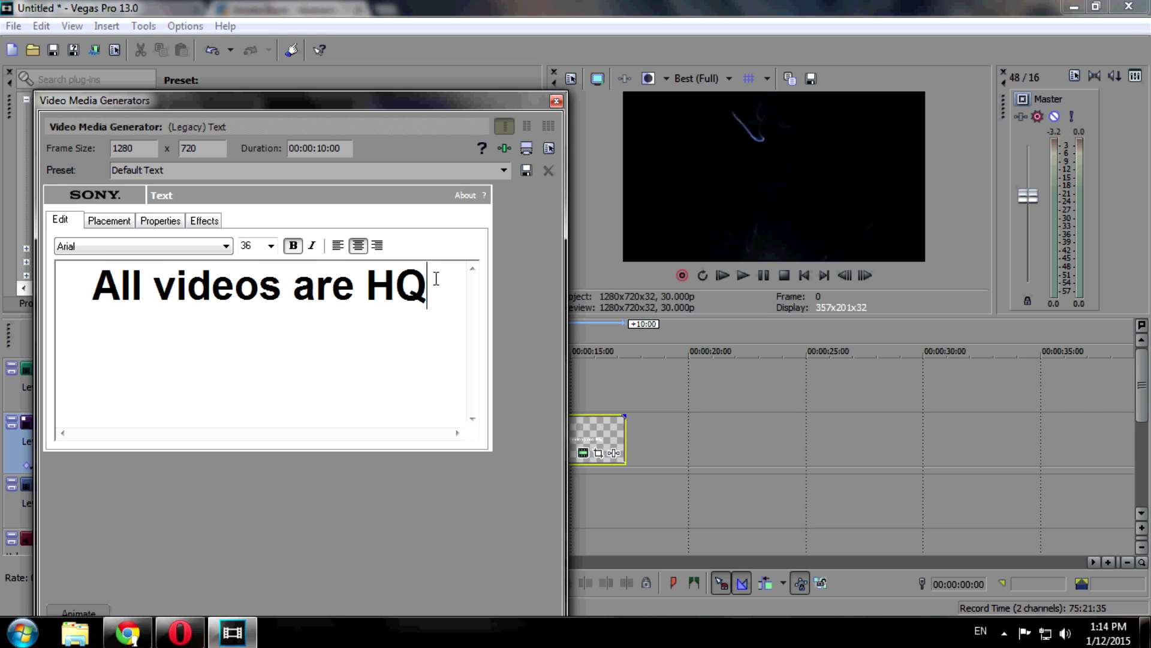
mouse_move(438, 280)
left_mouse_down()
mouse_move(123, 286)
mouse_move(77, 259)
left_mouse_up()
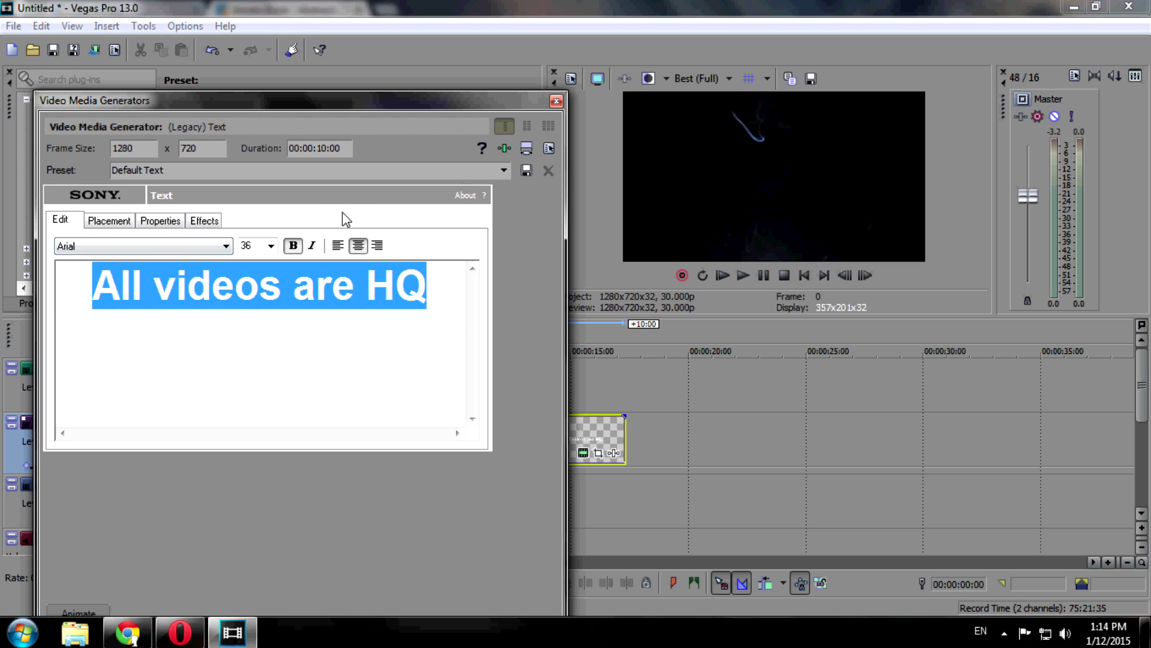
- Move the text lower in the frame, then review its Properties and Effects settings
left_click(126, 223)
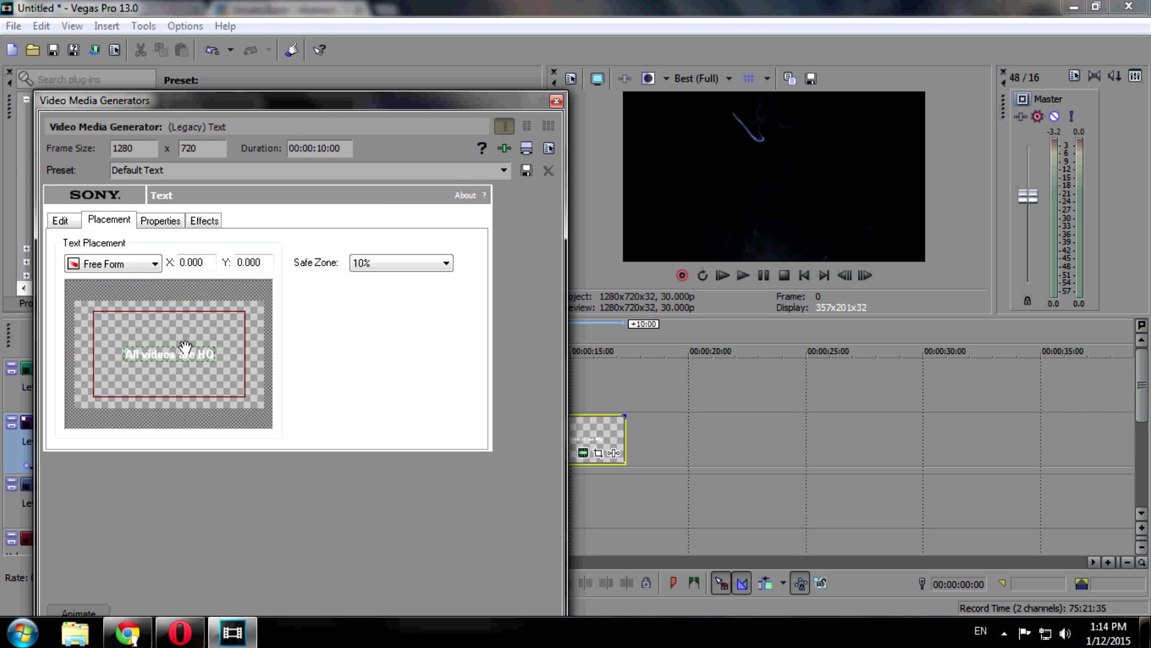
left_click_drag(184, 348, 185, 372)
left_click(156, 225)
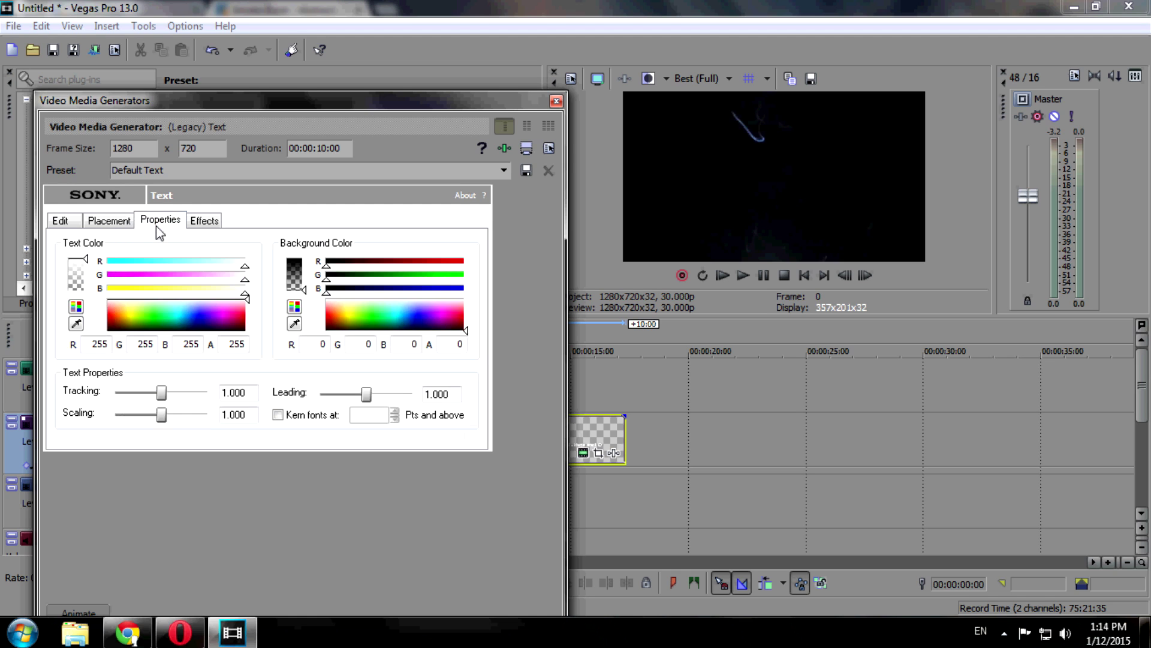
left_click(199, 222)
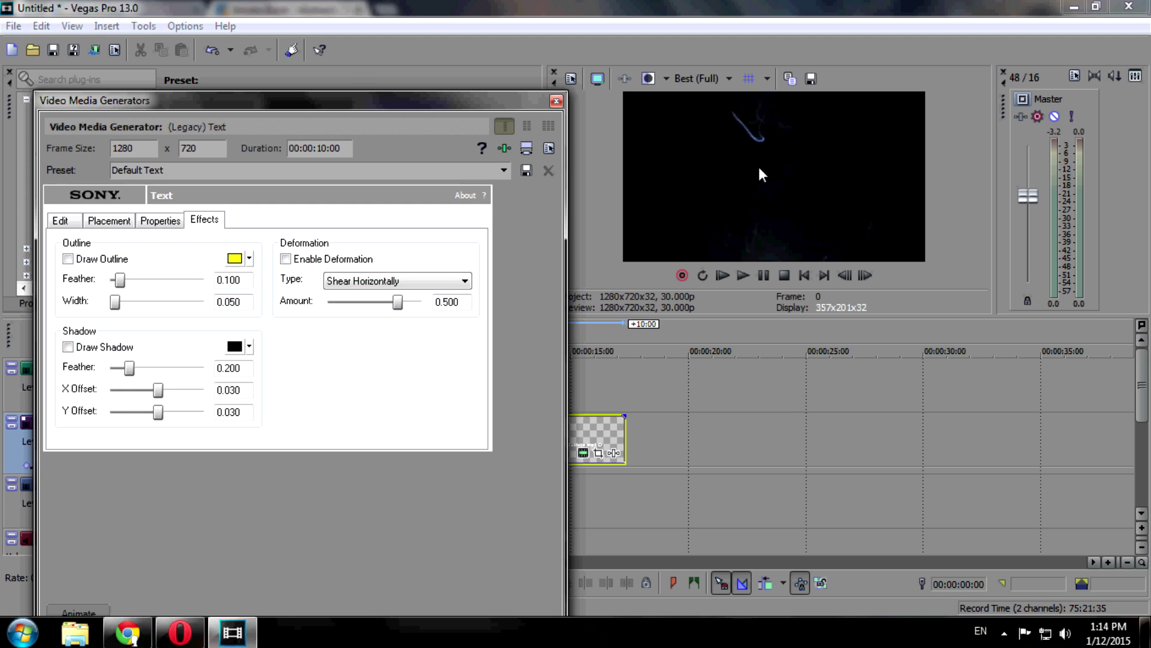
left_click_drag(387, 100, 360, 521)
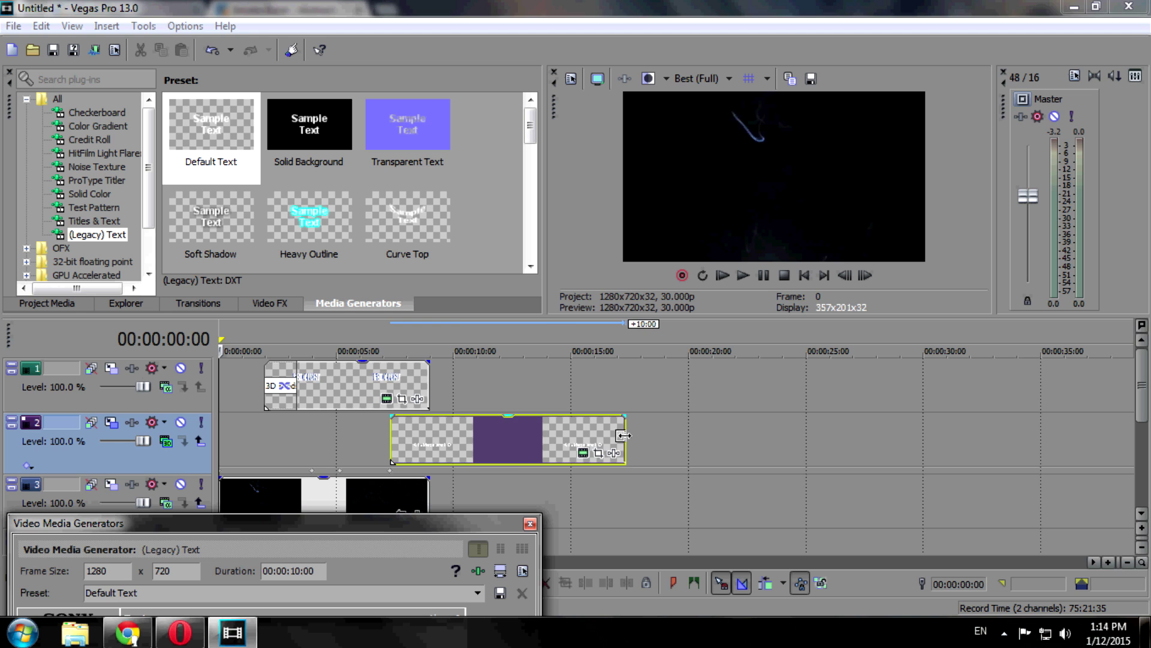
- Trim the HQ text event to end with the title and close the text editor
left_click_drag(622, 435, 423, 441)
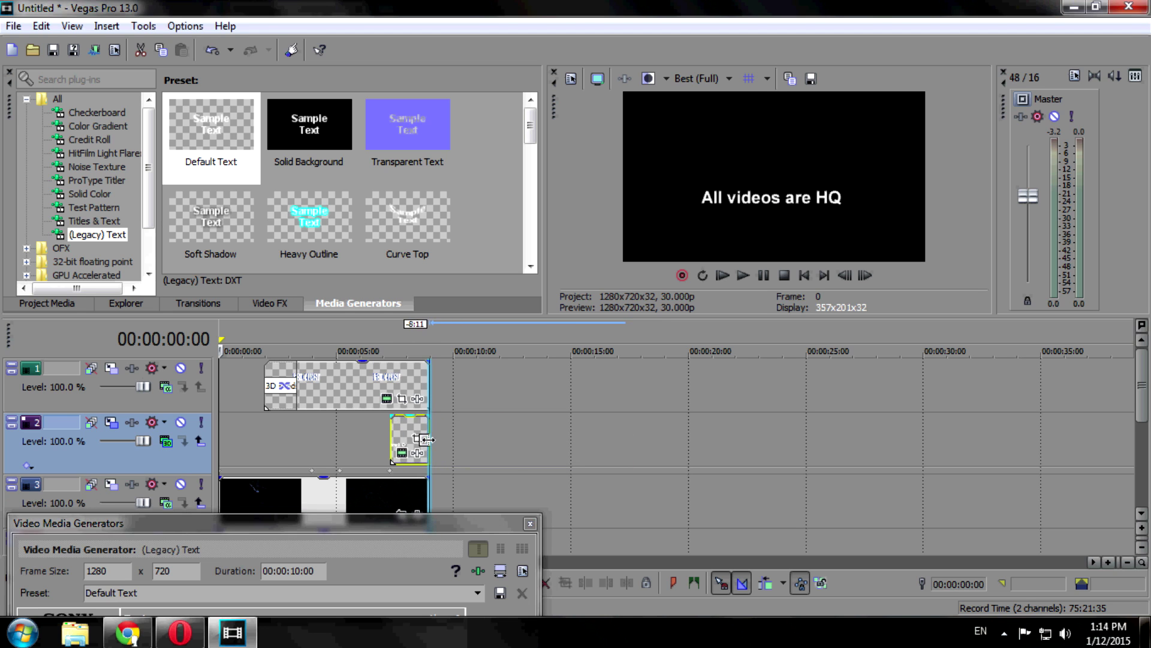
left_click_drag(426, 528, 636, 104)
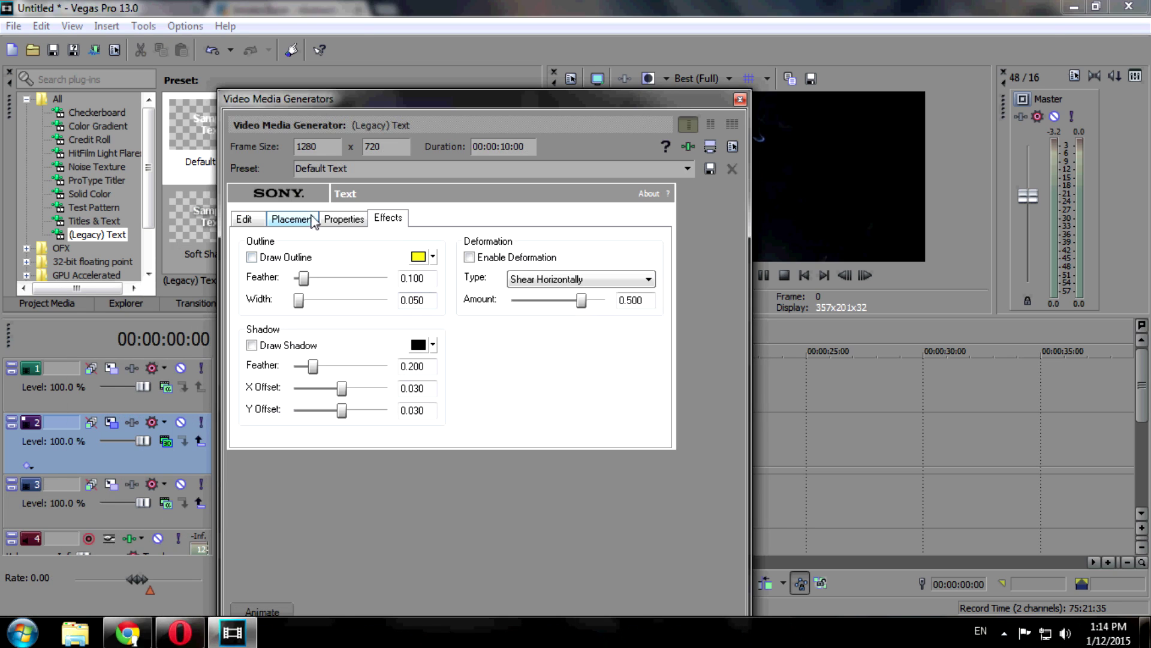
left_click(742, 100)
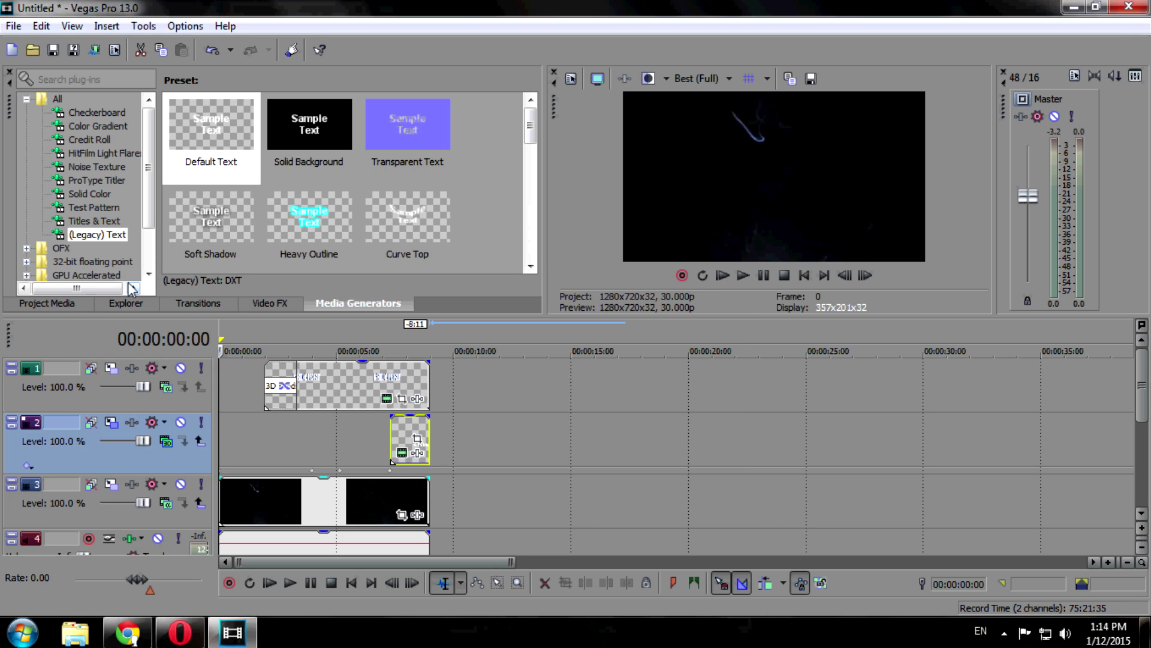
left_click(198, 303)
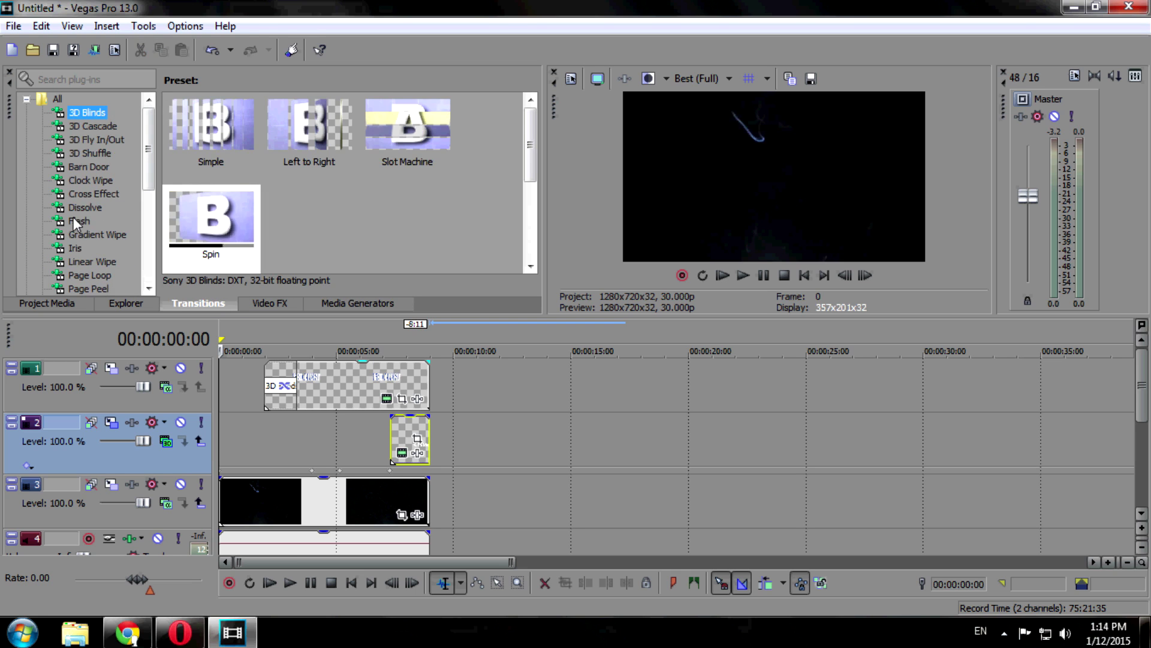
- Apply the default Barn Door transition to the HQ text event and lengthen its fade-in
left_click(81, 209)
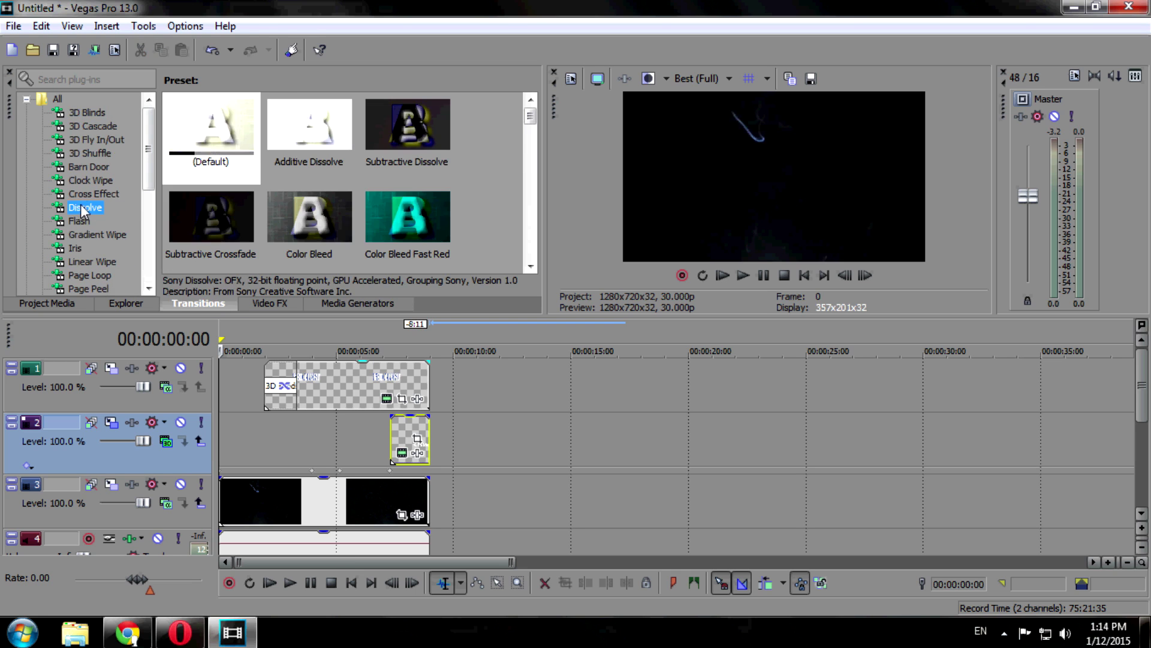
left_click(87, 193)
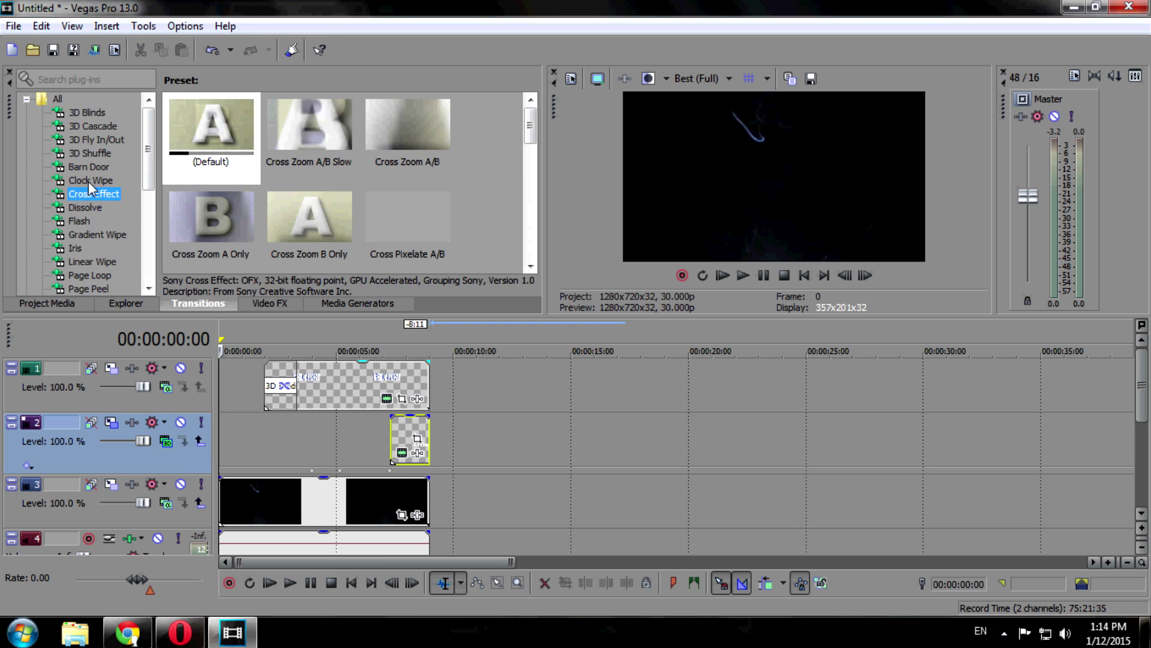
left_click(89, 179)
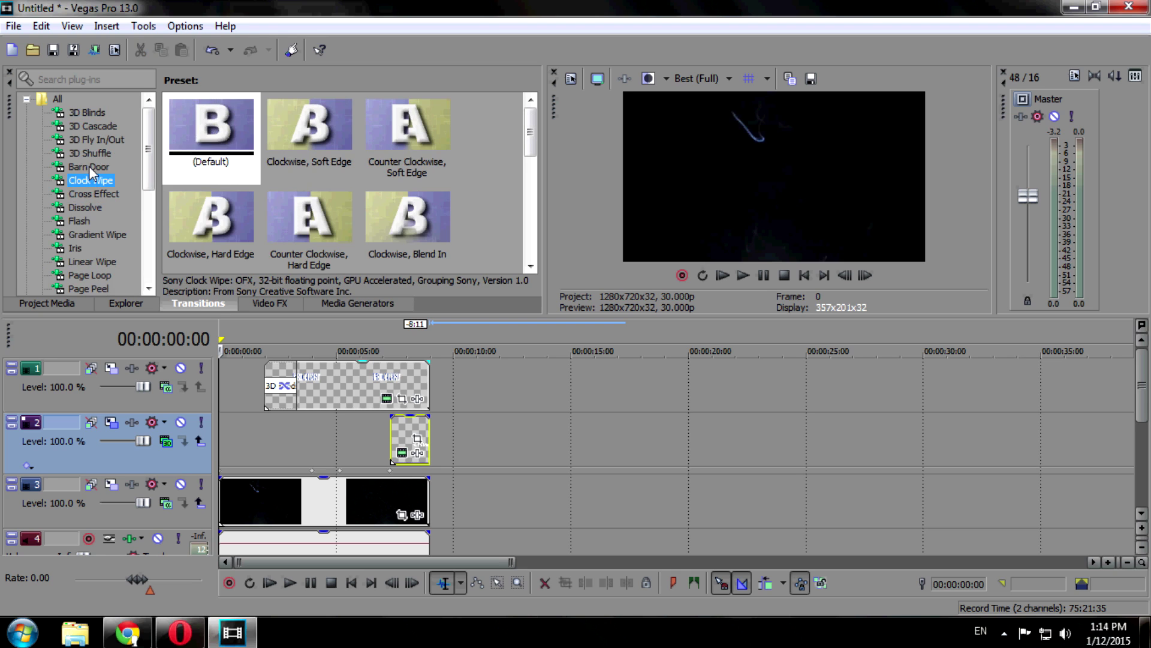
left_click(90, 167)
left_click_drag(242, 155, 396, 430)
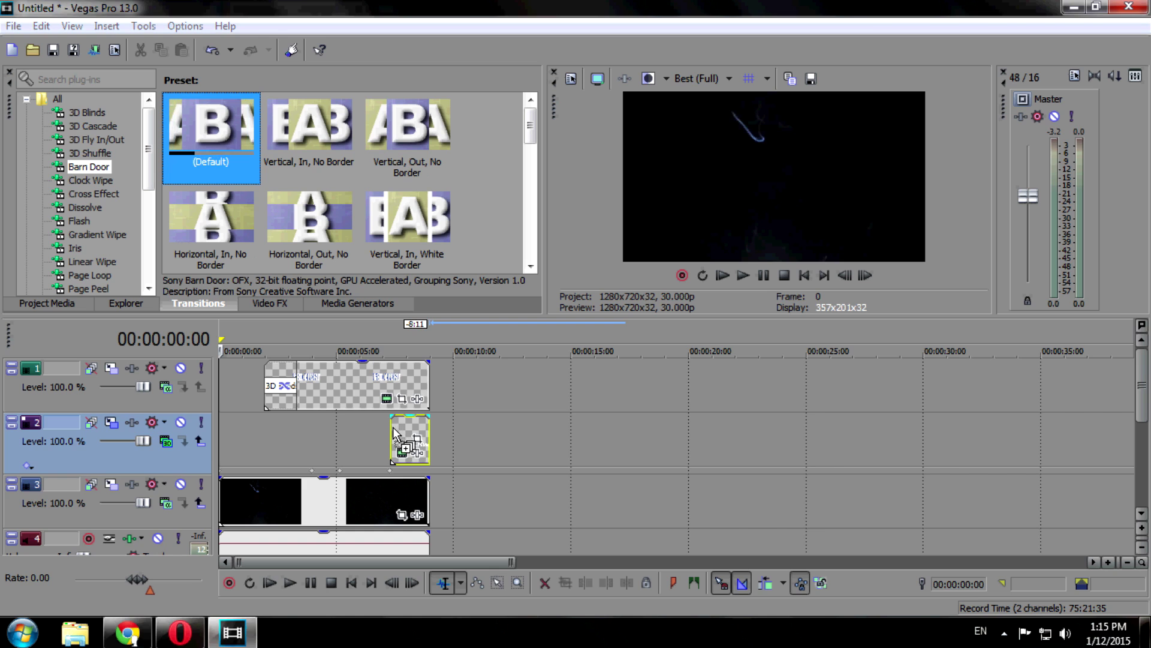
left_click(803, 420)
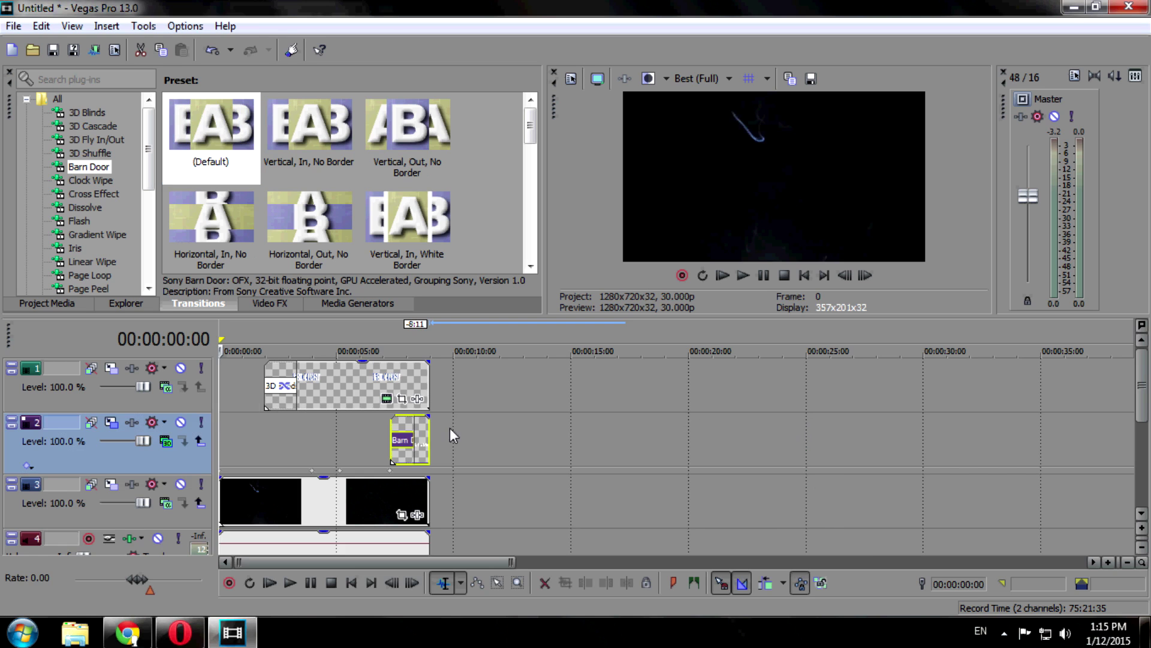
left_click_drag(409, 425, 400, 425)
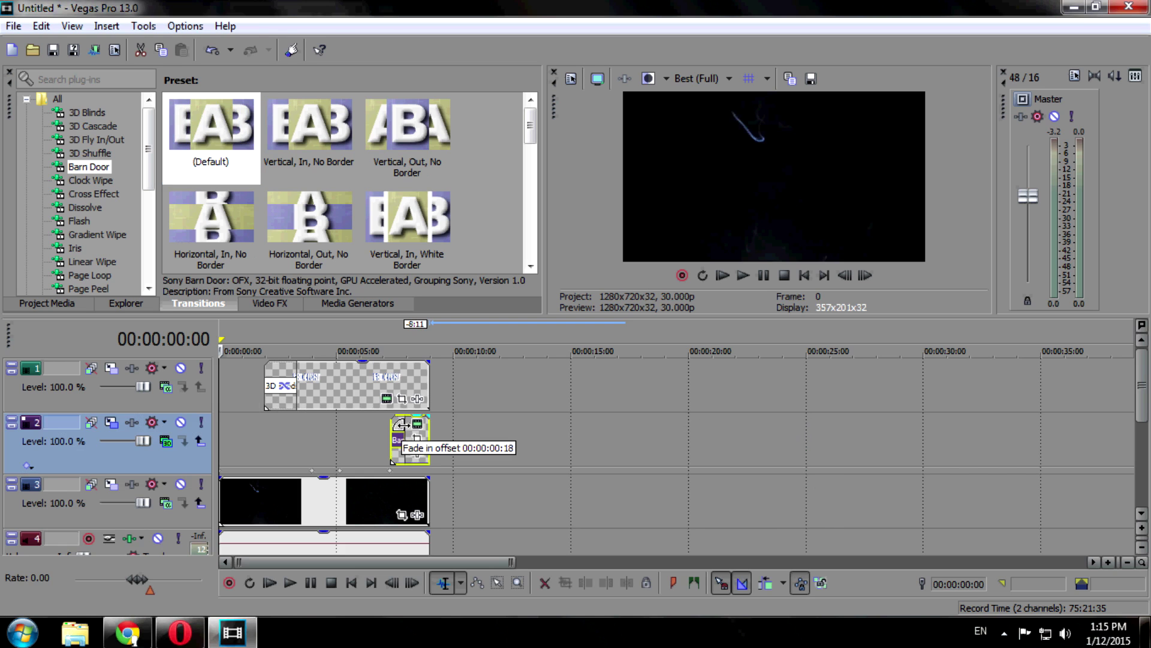
- Play the project to check the HQ text appearing under the title
left_click(224, 497)
left_click(742, 277)
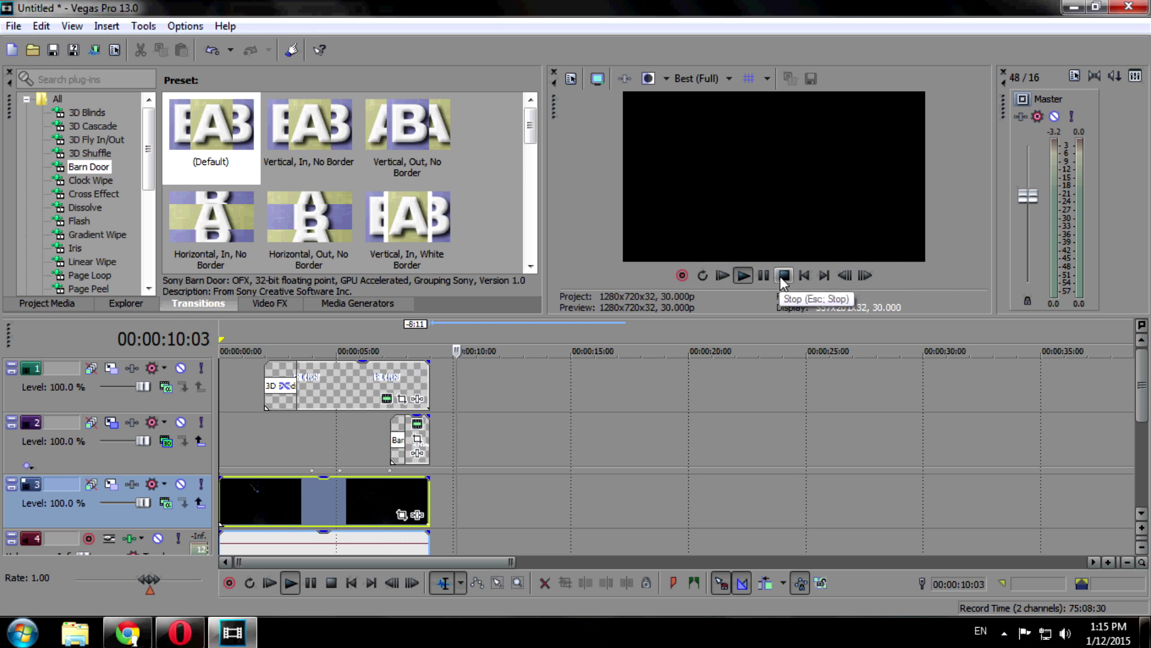
left_click(783, 276)
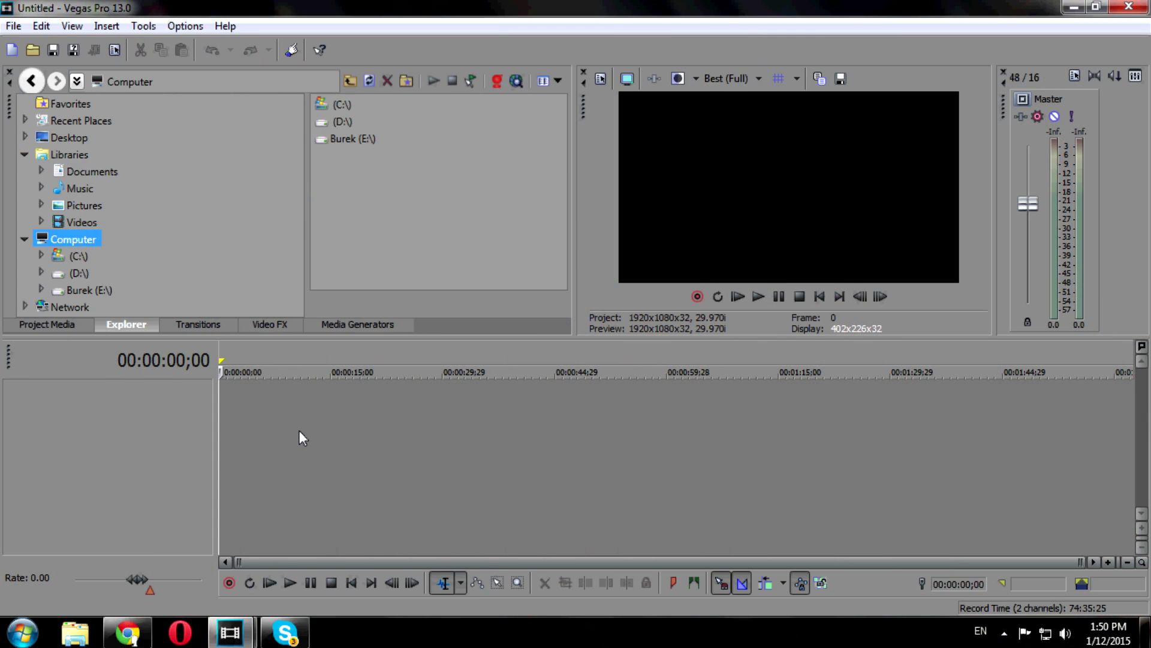
- Browse to E:\Dxtory clipovi and select the first League of Legends recording
left_click(95, 273)
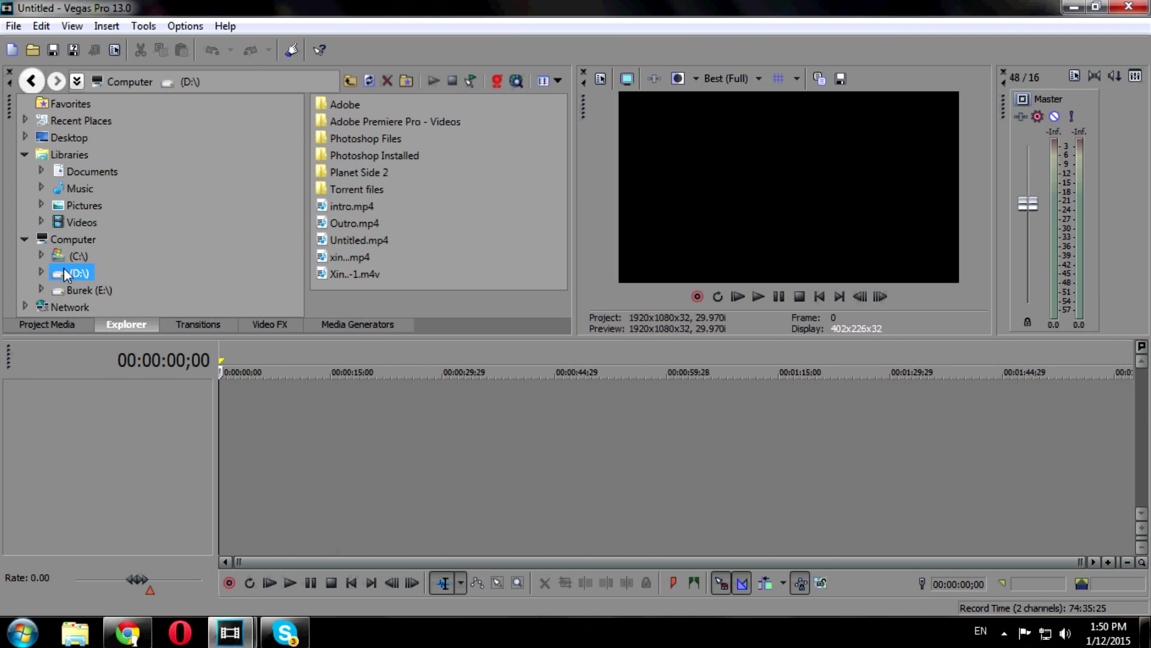
left_click(76, 289)
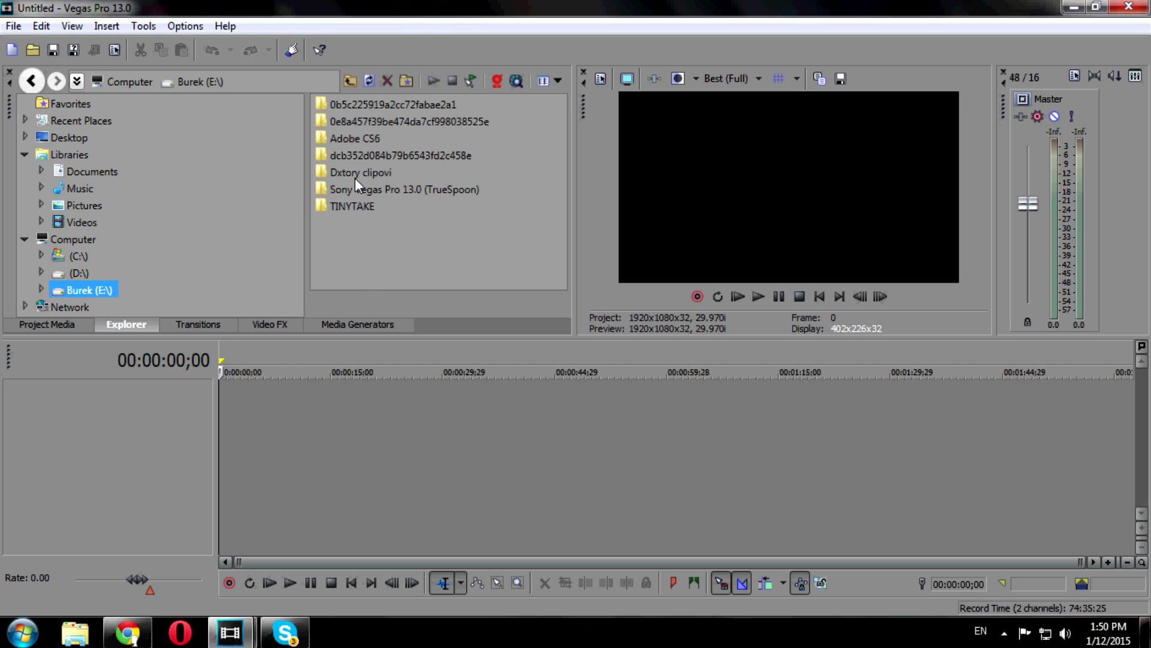
left_click(352, 173)
double_click(325, 176)
left_click(362, 104)
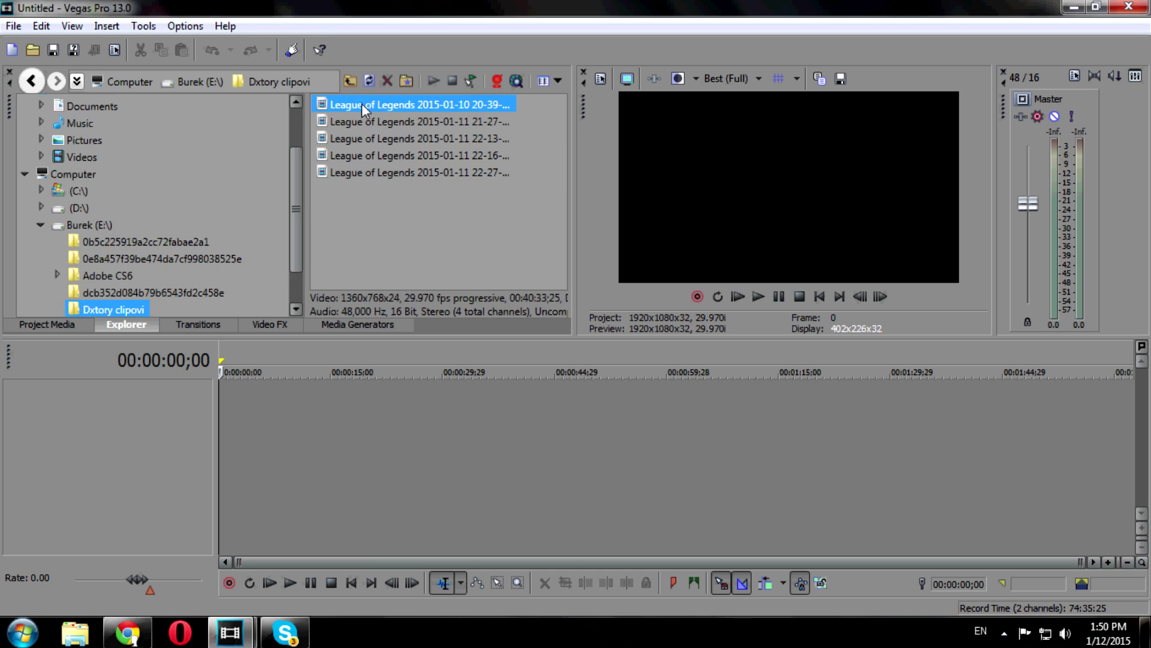
- Place the first recording on the timeline, mute audio track 3, and adjust track 2's volume
mouse_move(362, 104)
left_mouse_down()
mouse_move(288, 413)
mouse_move(228, 399)
left_mouse_up()
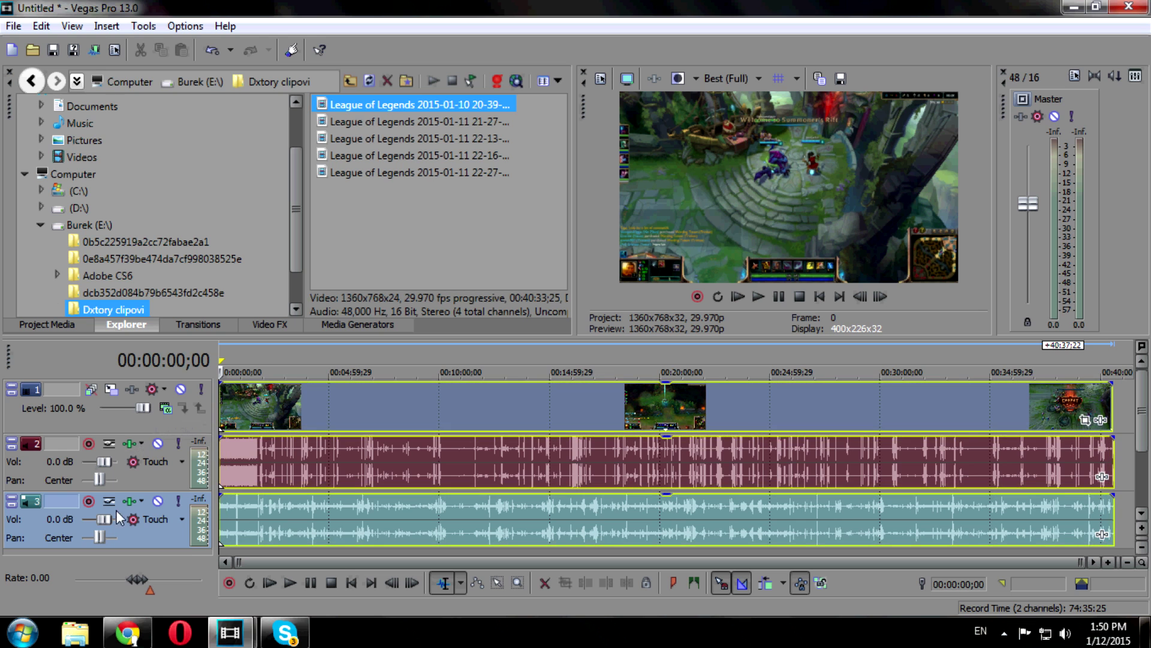
left_click_drag(106, 518, 70, 515)
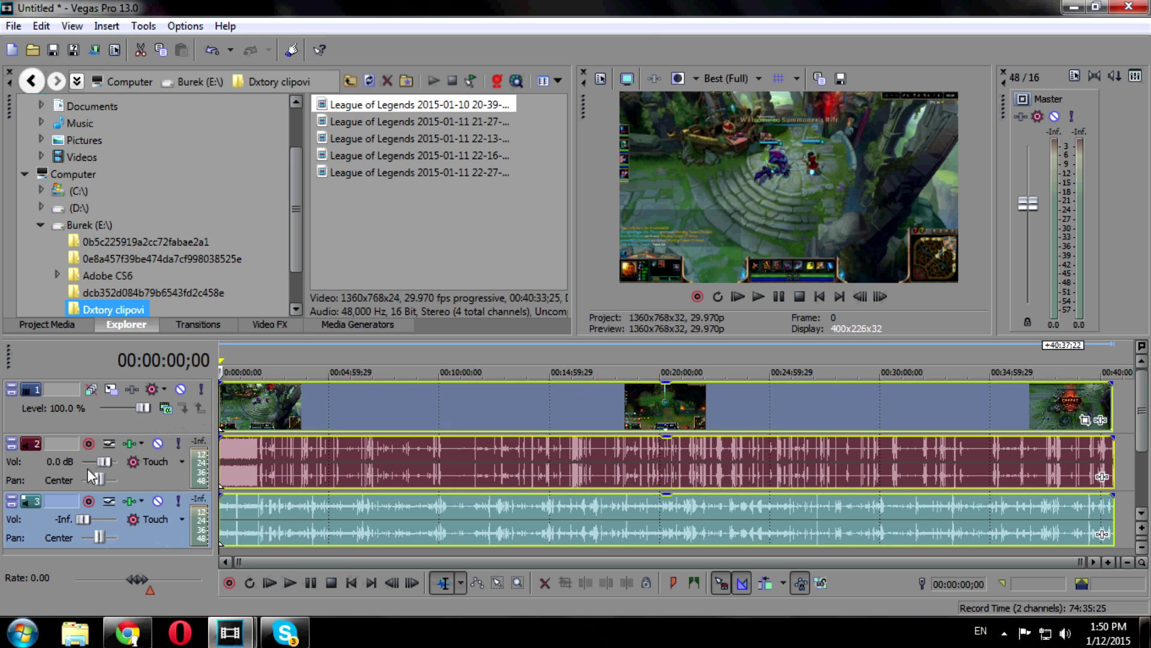
left_click_drag(105, 461, 63, 465)
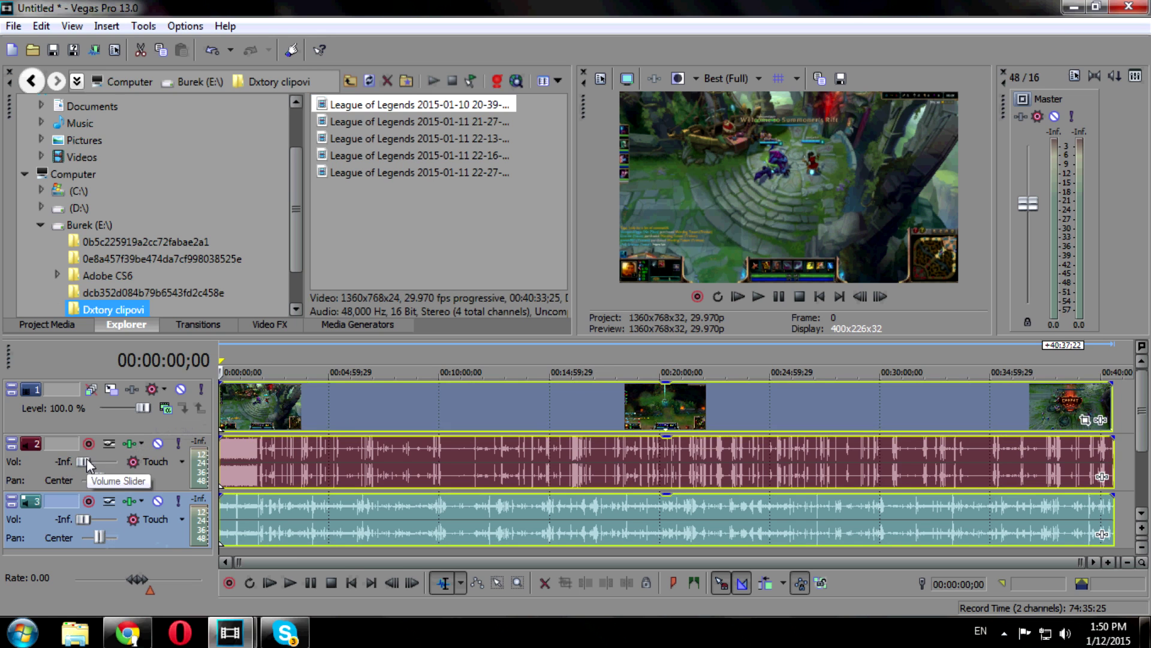
left_click_drag(87, 458, 334, 413)
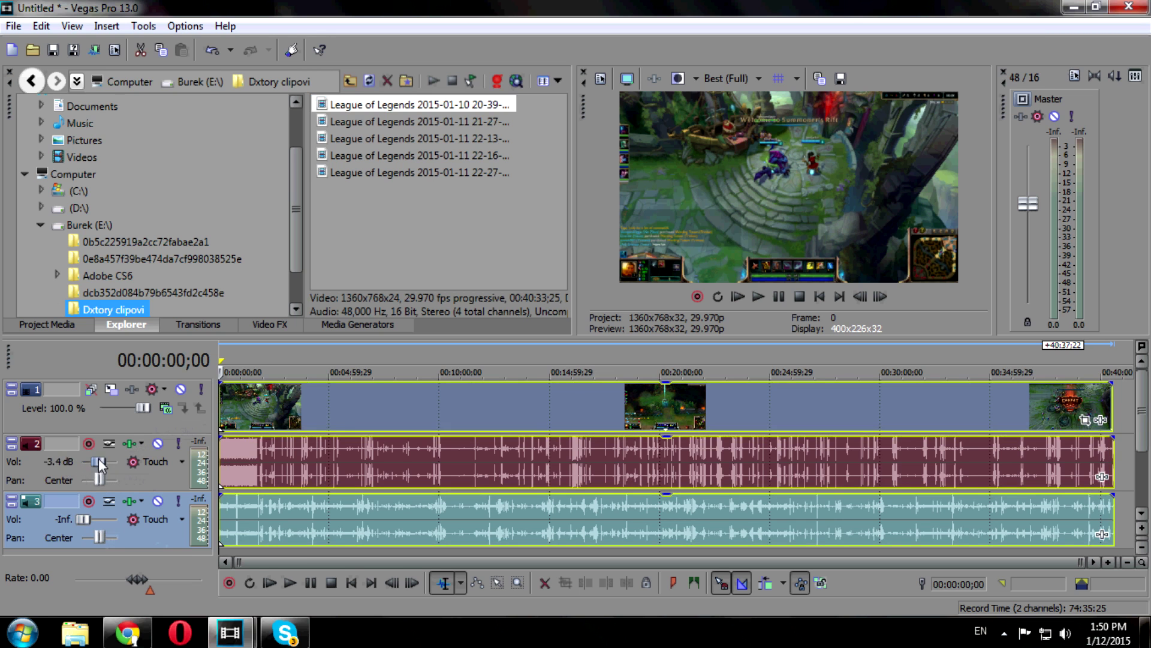
- Preview playback while fine-tuning audio track 2's volume to -1.1 dB
left_click(762, 299)
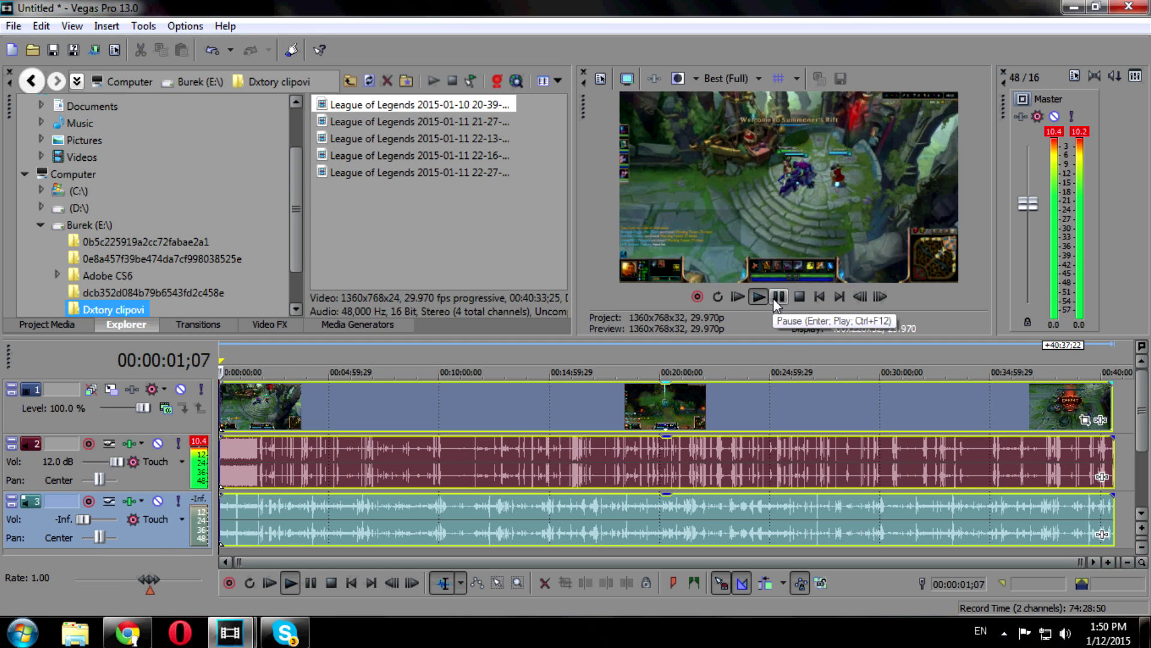
left_click(773, 298)
left_click_drag(116, 462, 105, 456)
left_click(227, 419)
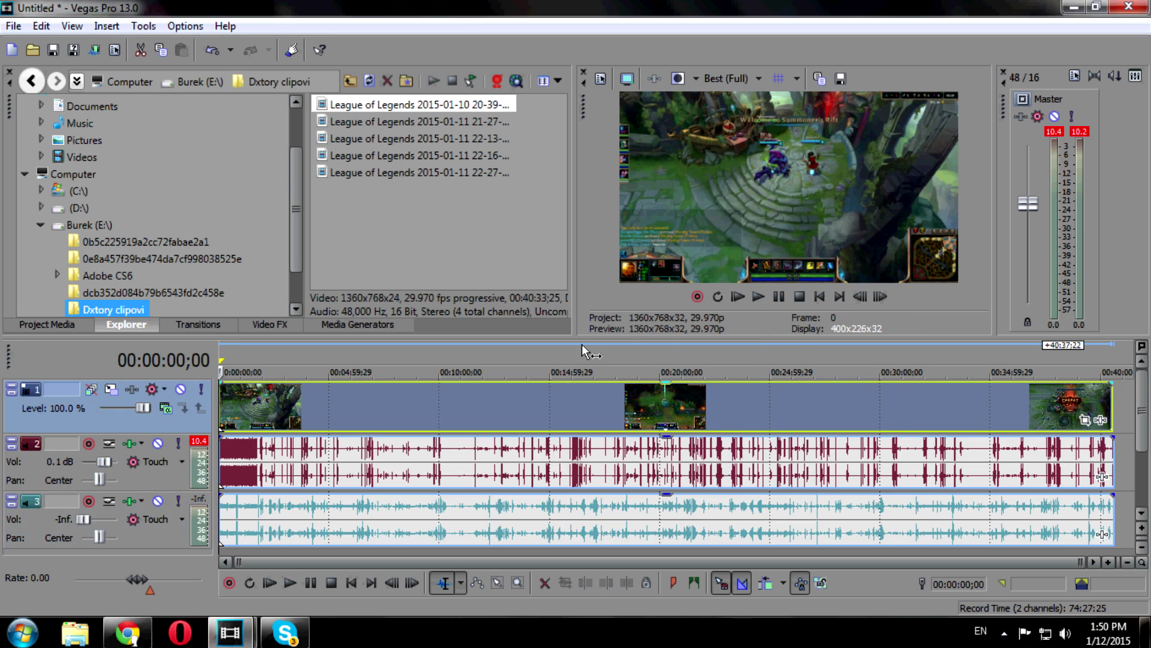
left_click(761, 299)
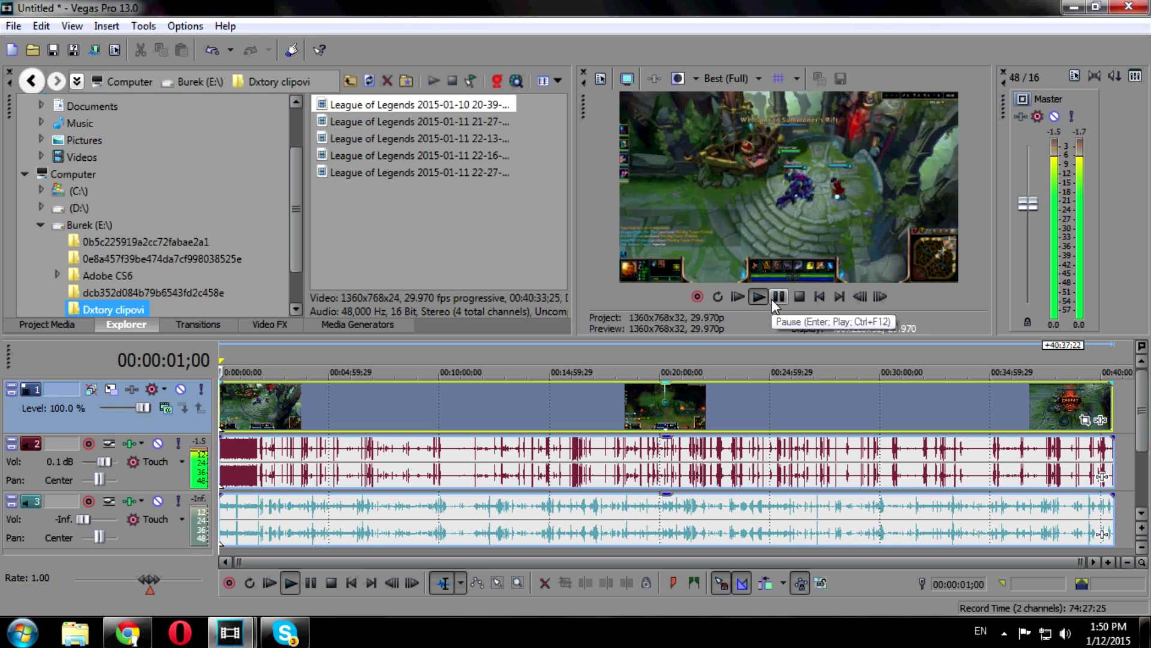
left_click_drag(105, 459, 104, 458)
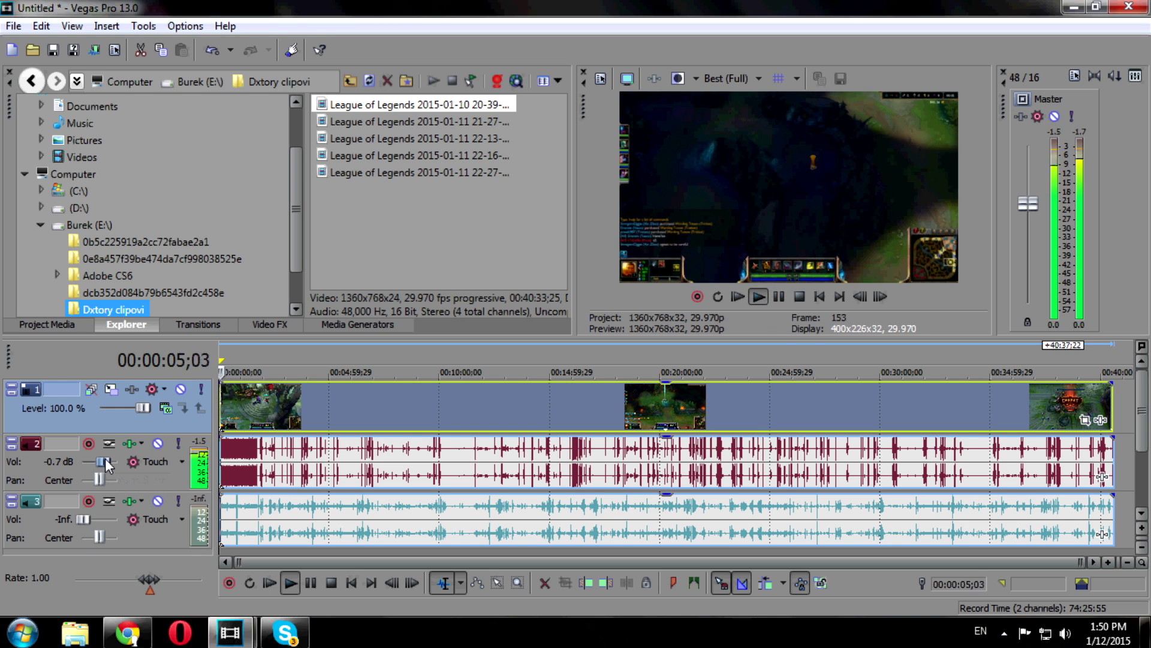
left_click(780, 297)
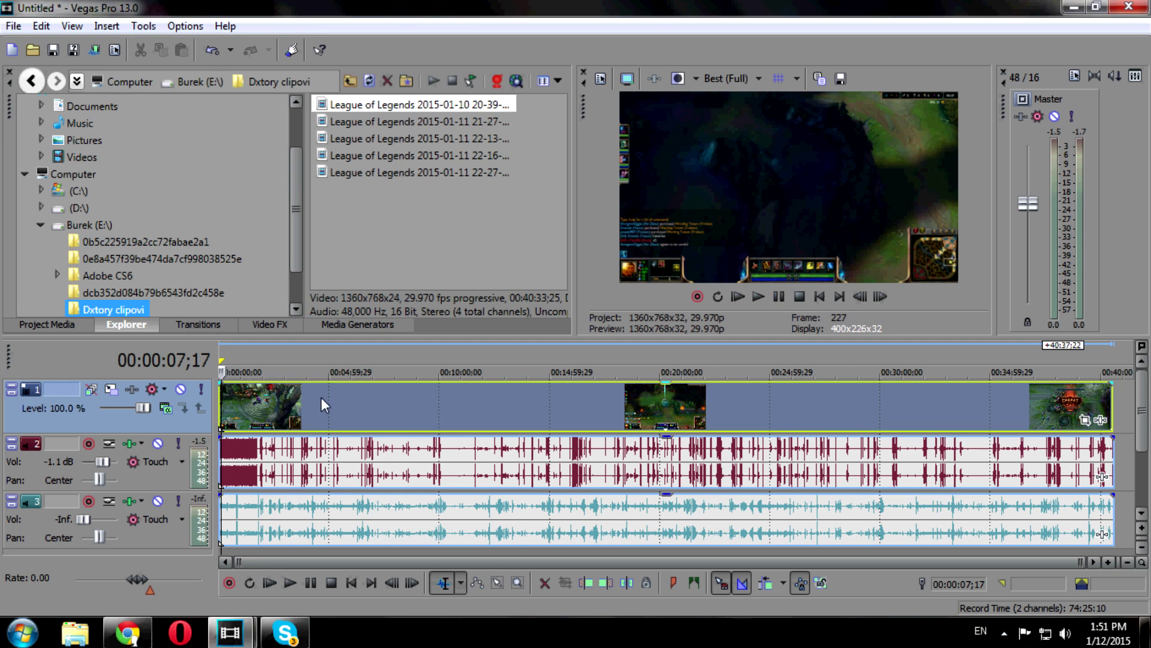
scroll(323, 393, "up", 2)
scroll(326, 401, "up", 2)
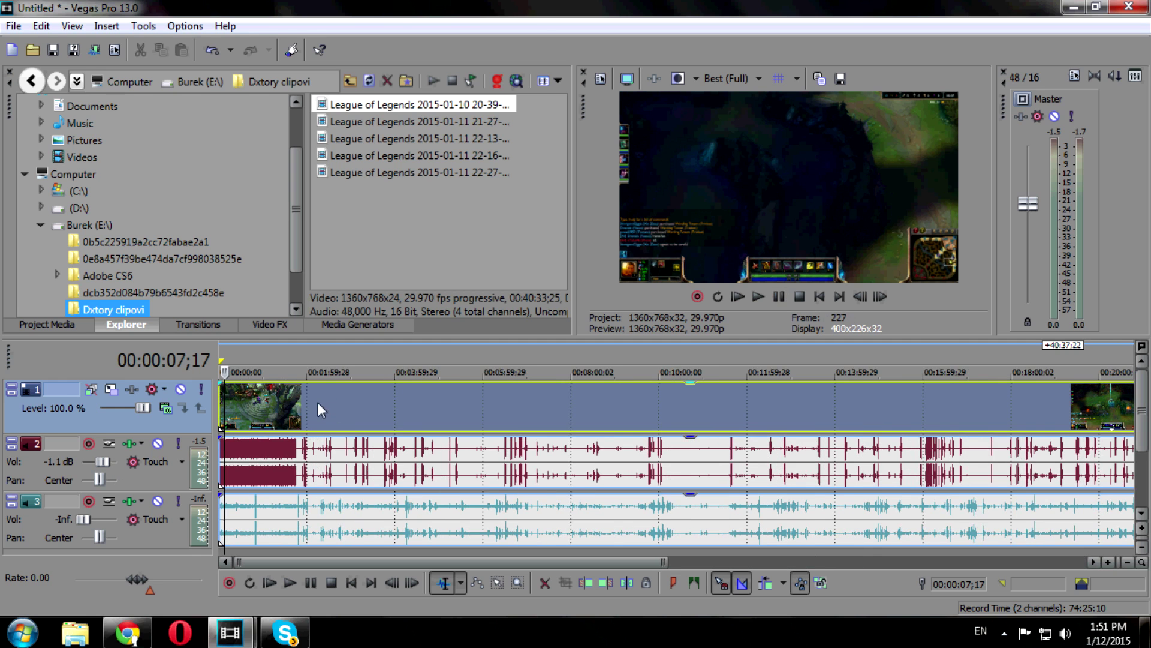
- Trim the gameplay event's end at about 00:01:59;27 and return the playhead to the start
right_click(306, 399)
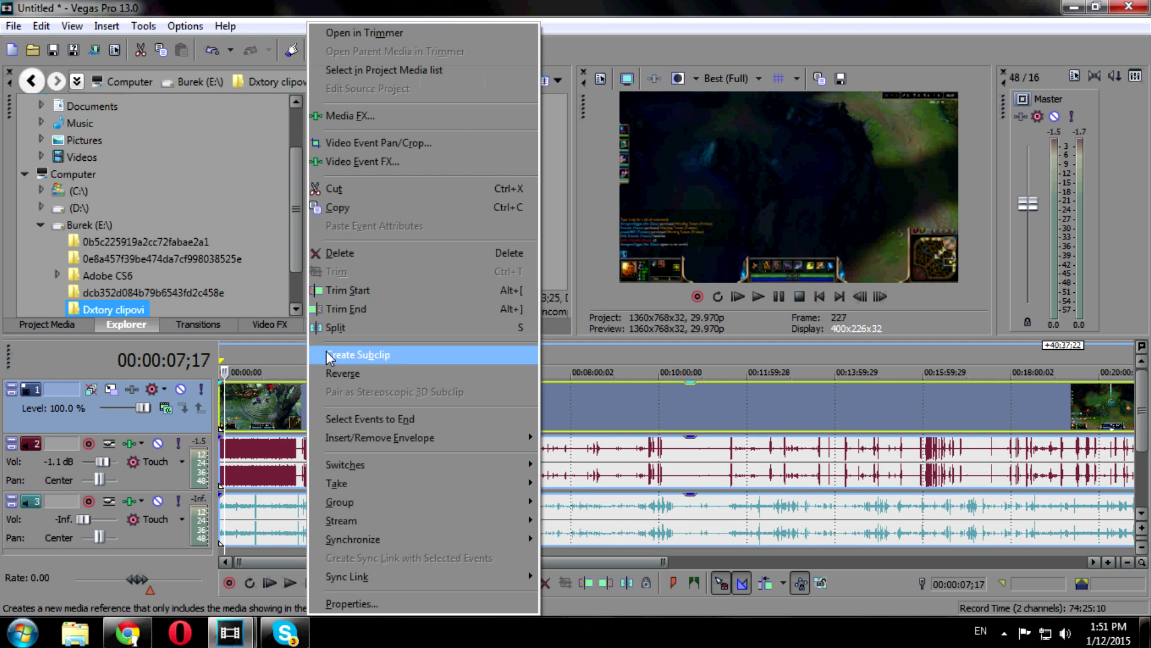
left_click(351, 309)
left_click(307, 399)
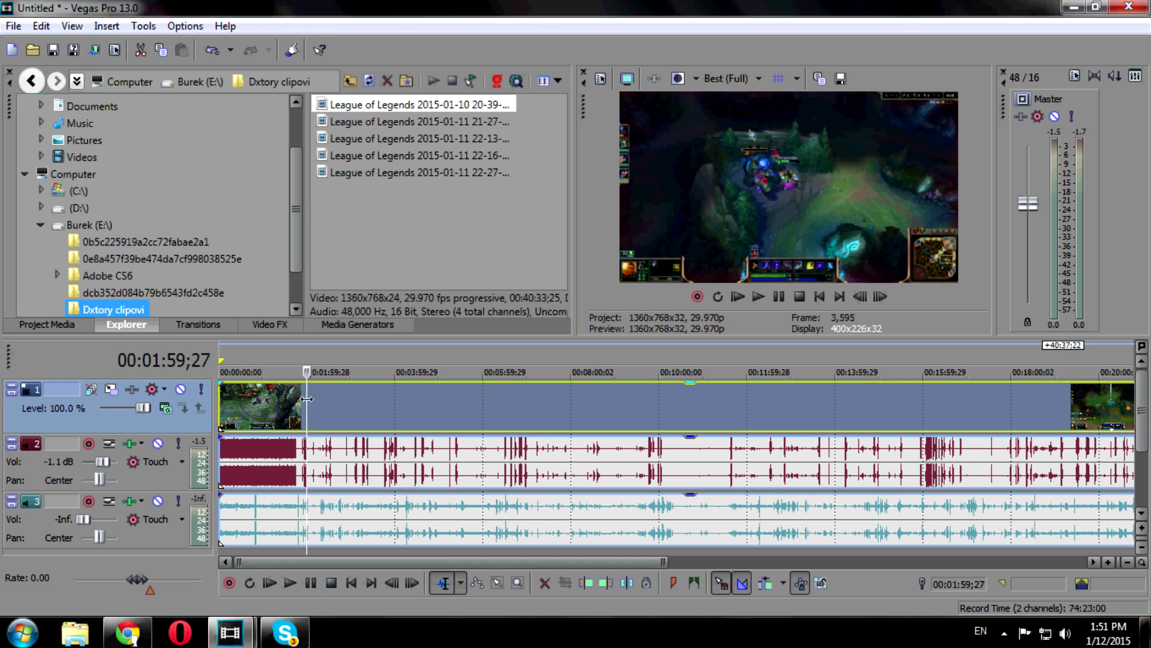
right_click(307, 398)
left_click(373, 308)
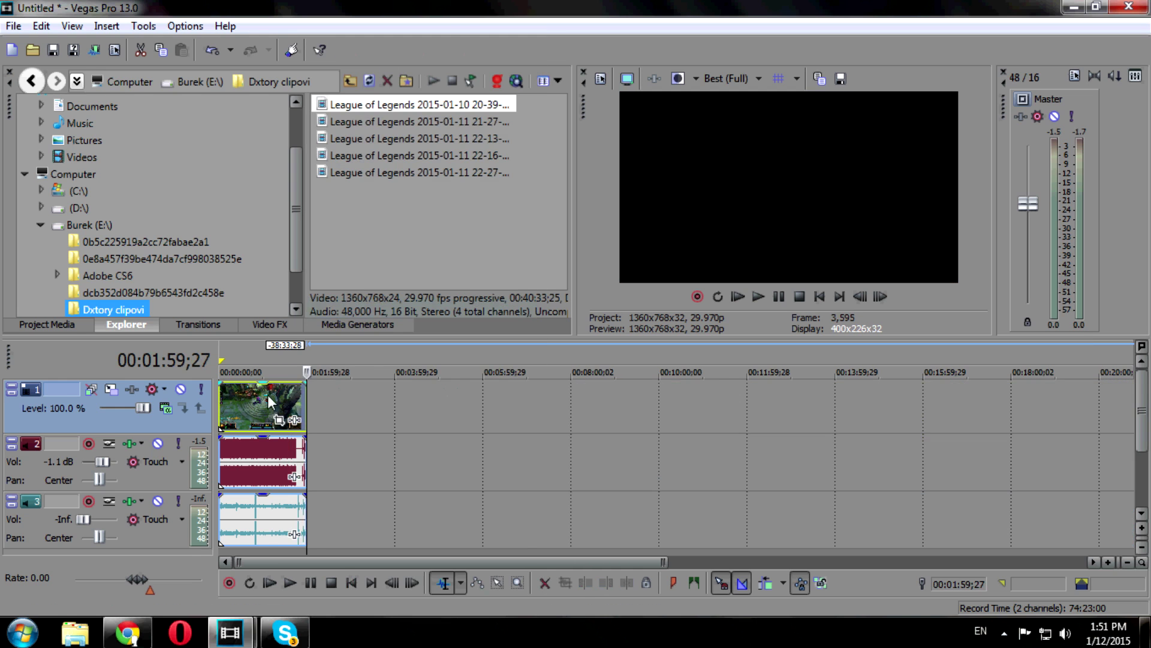
scroll(292, 401, "up", 1)
scroll(305, 403, "up", 2)
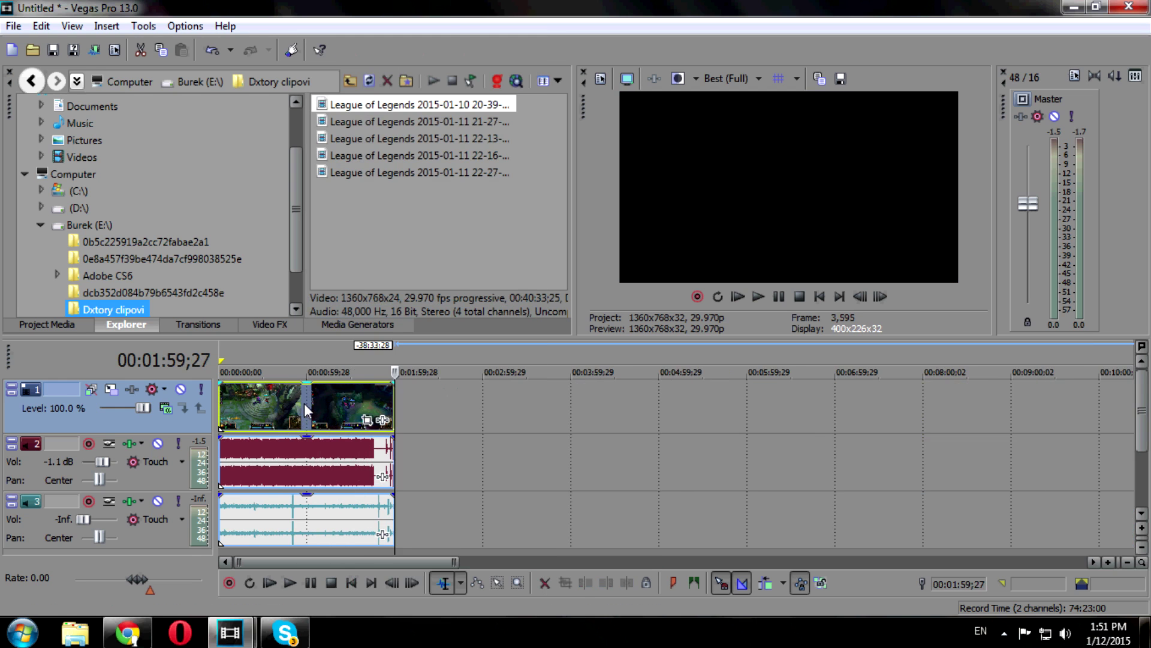
left_click(354, 404)
left_click(221, 403)
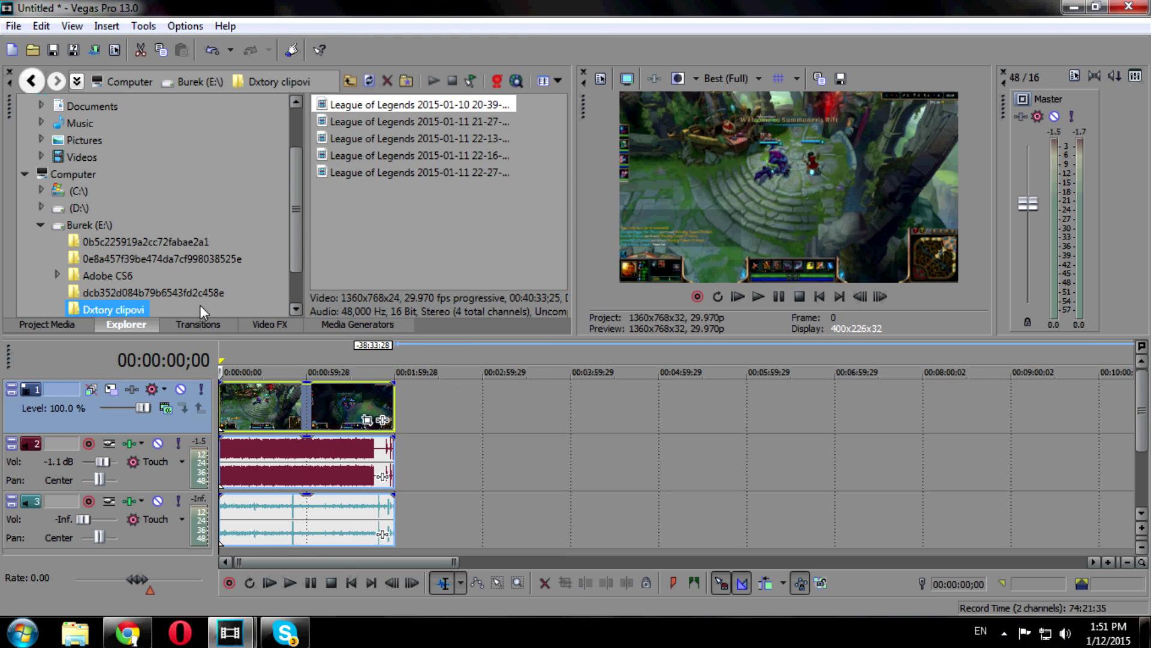
- Split the gameplay clip at 00:00:49;16
left_click(296, 326)
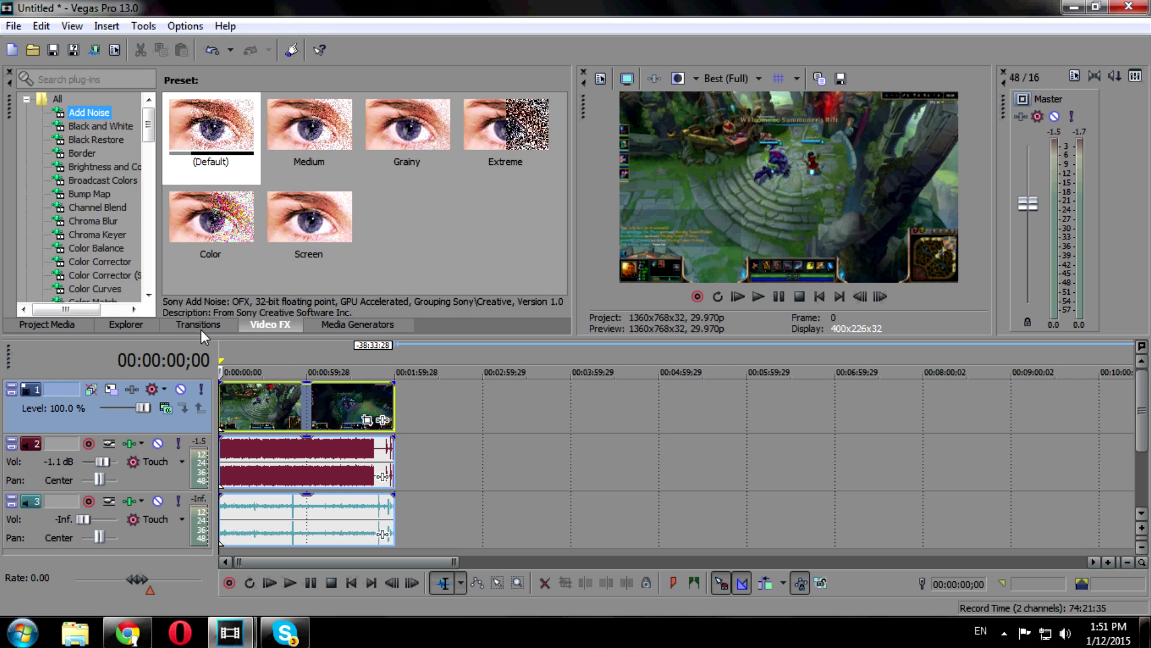
left_click(201, 330)
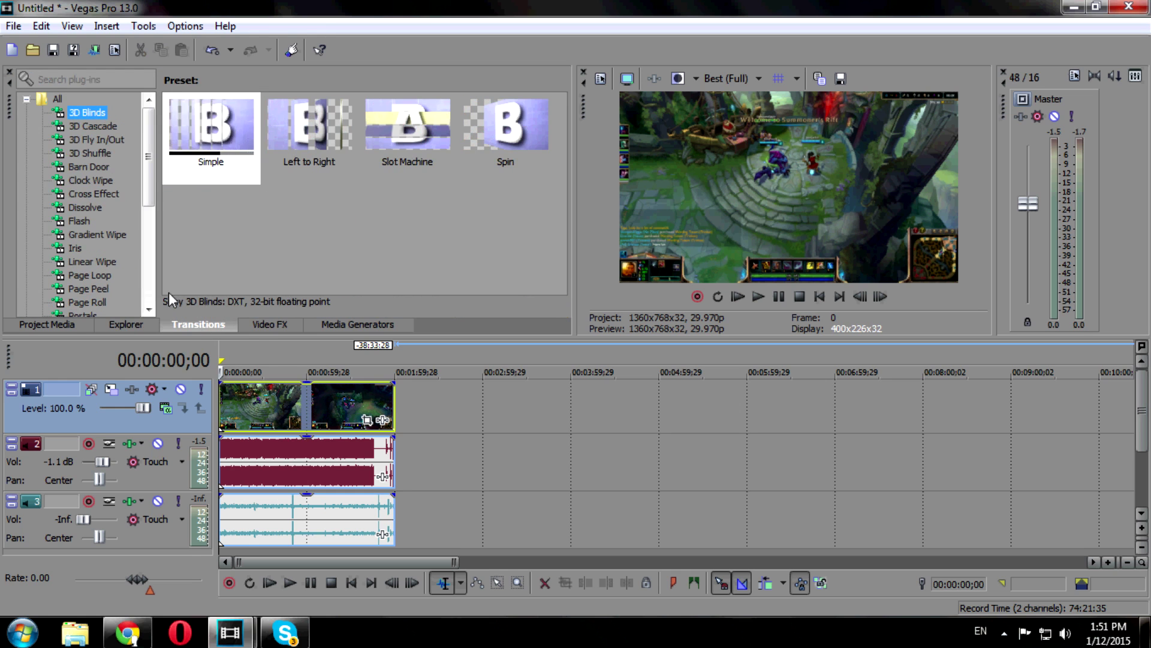
left_click_drag(151, 162, 148, 211)
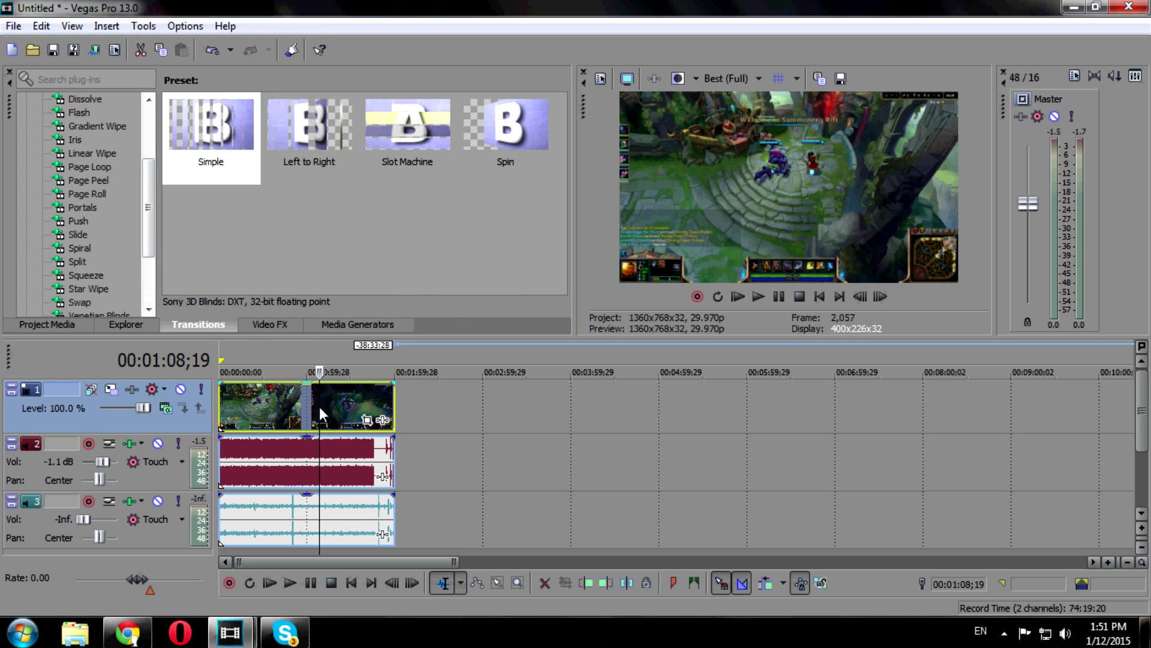
left_click(319, 404)
left_click(313, 407)
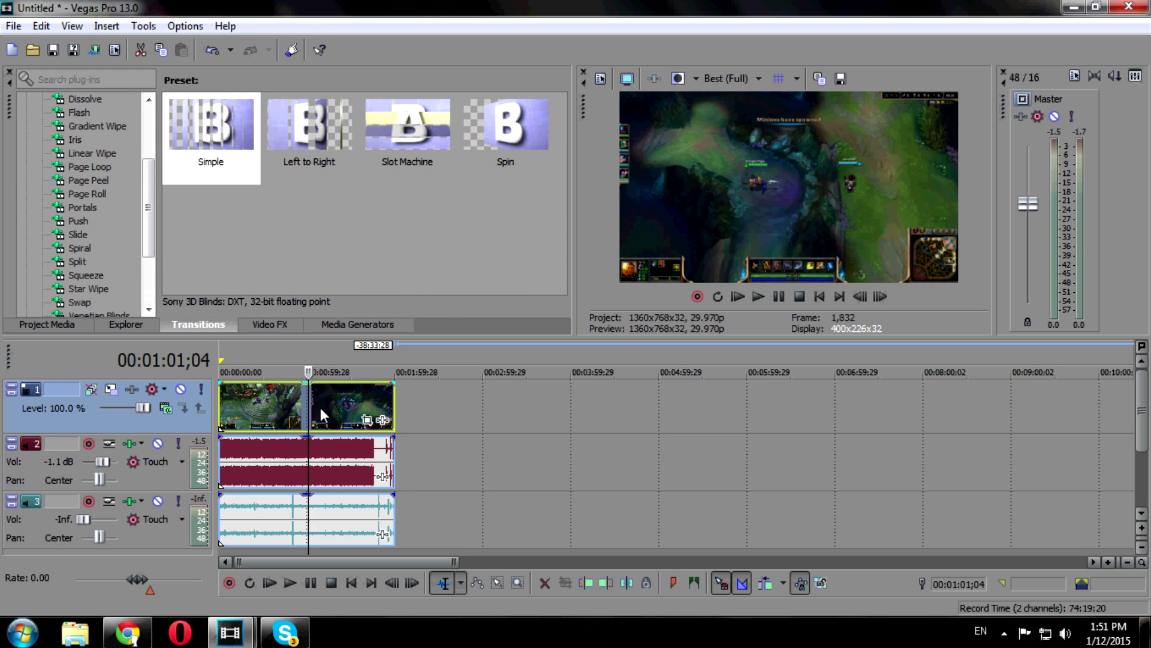
left_click(296, 405)
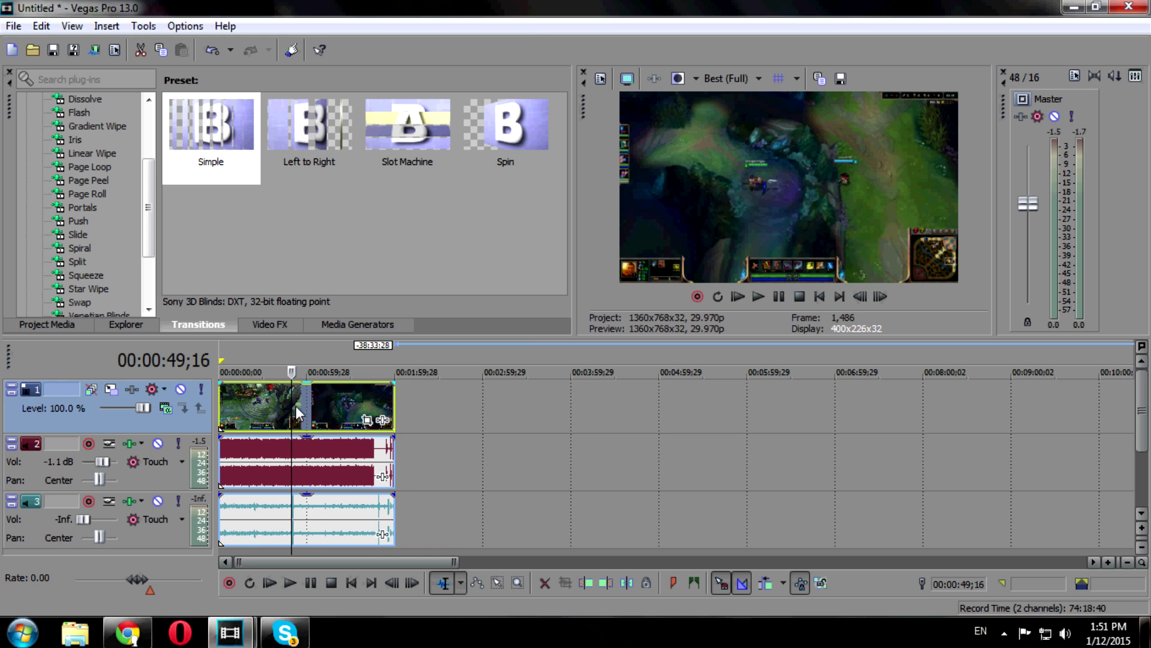
right_click(290, 403)
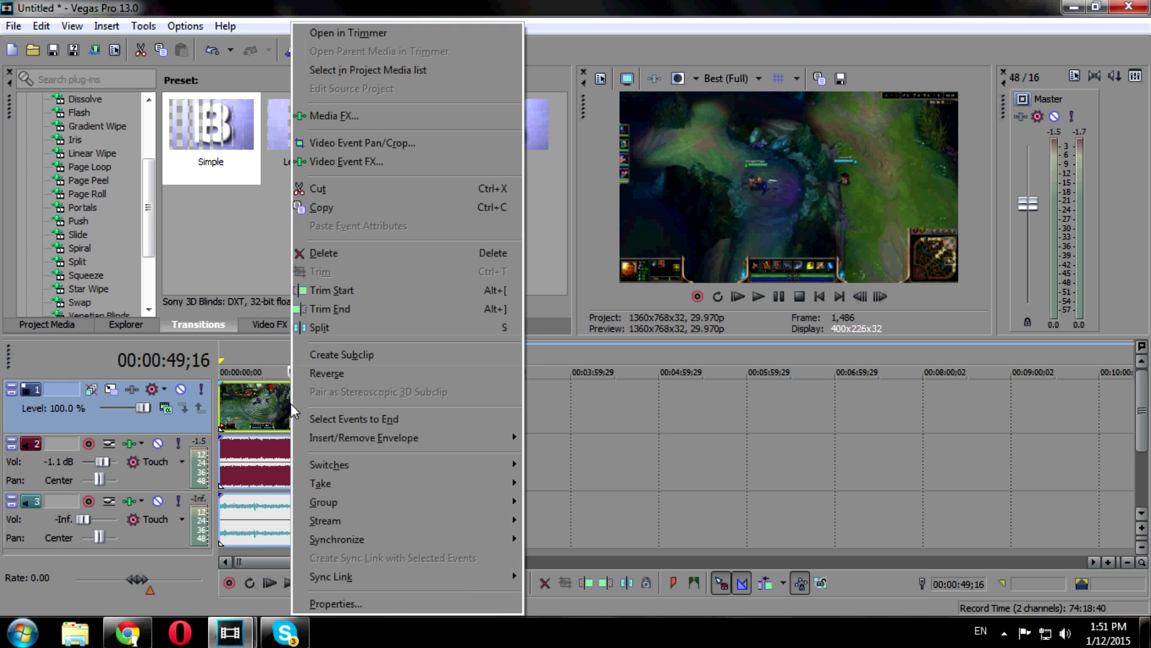
left_click(358, 332)
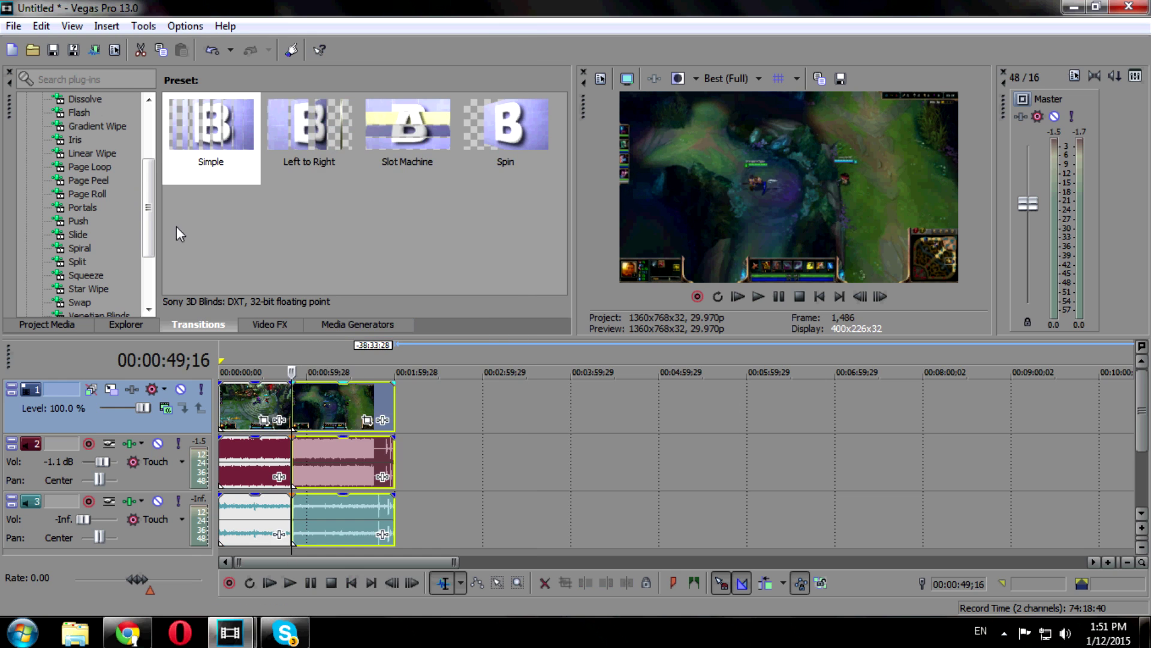
mouse_move(149, 218)
left_mouse_down()
mouse_move(148, 231)
mouse_move(148, 220)
left_mouse_up()
mouse_move(309, 124)
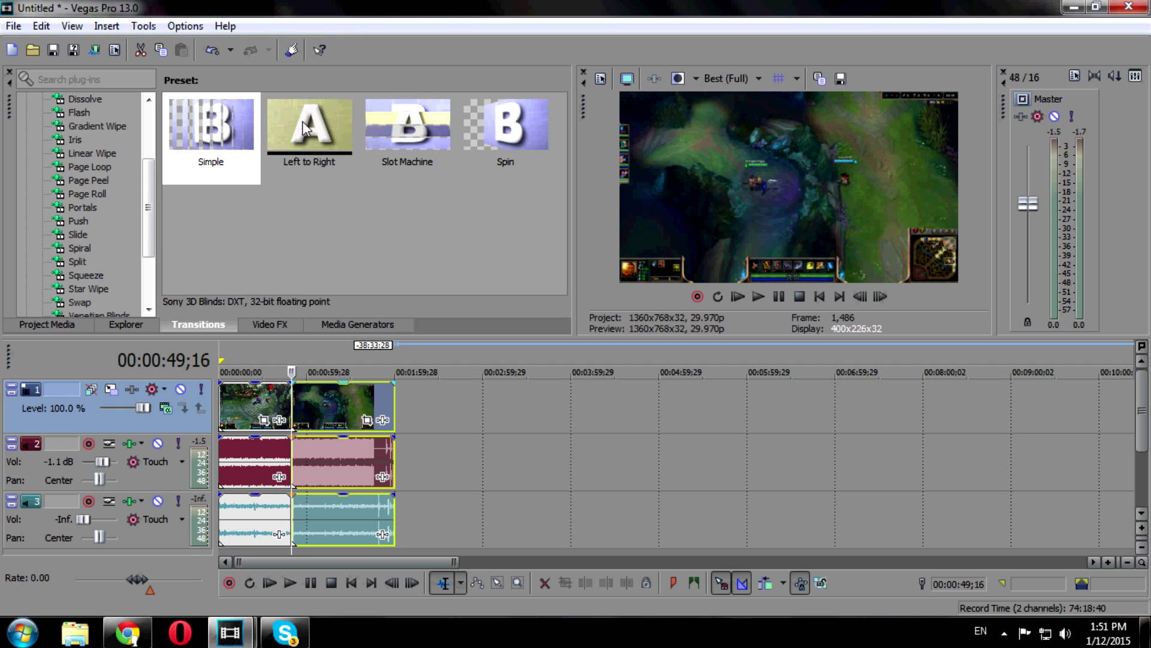
- Place the 3D Blinds 'Left to Right' transition across the cut and close its settings
left_click(306, 127)
left_click_drag(307, 127, 293, 409)
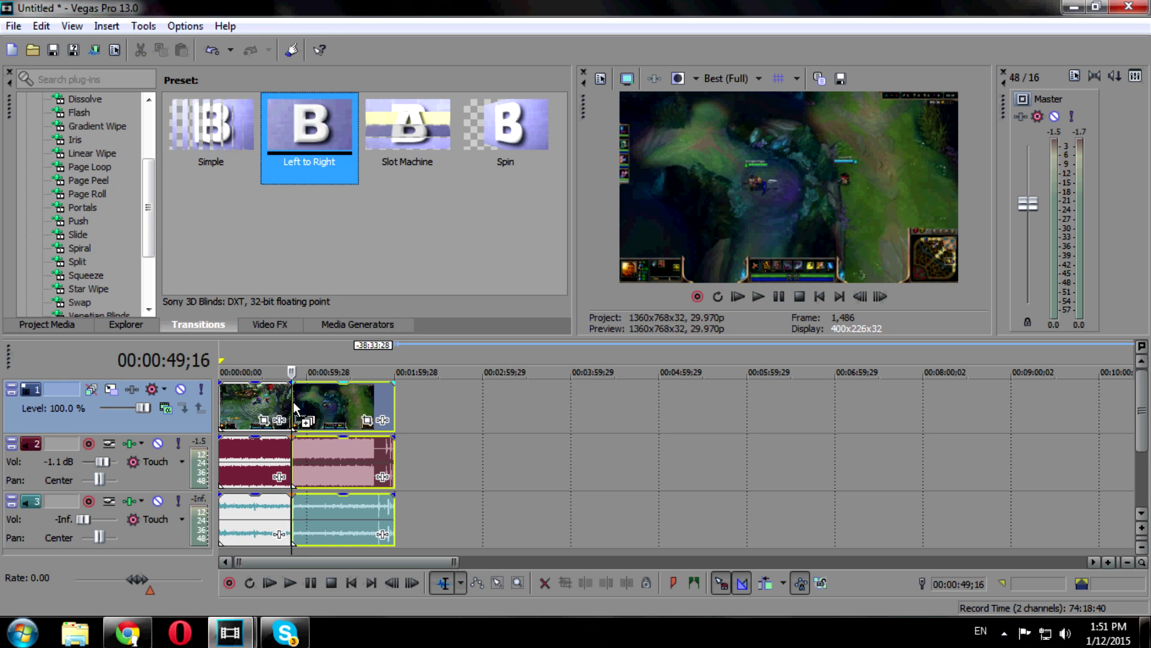
left_click_drag(293, 406, 294, 401)
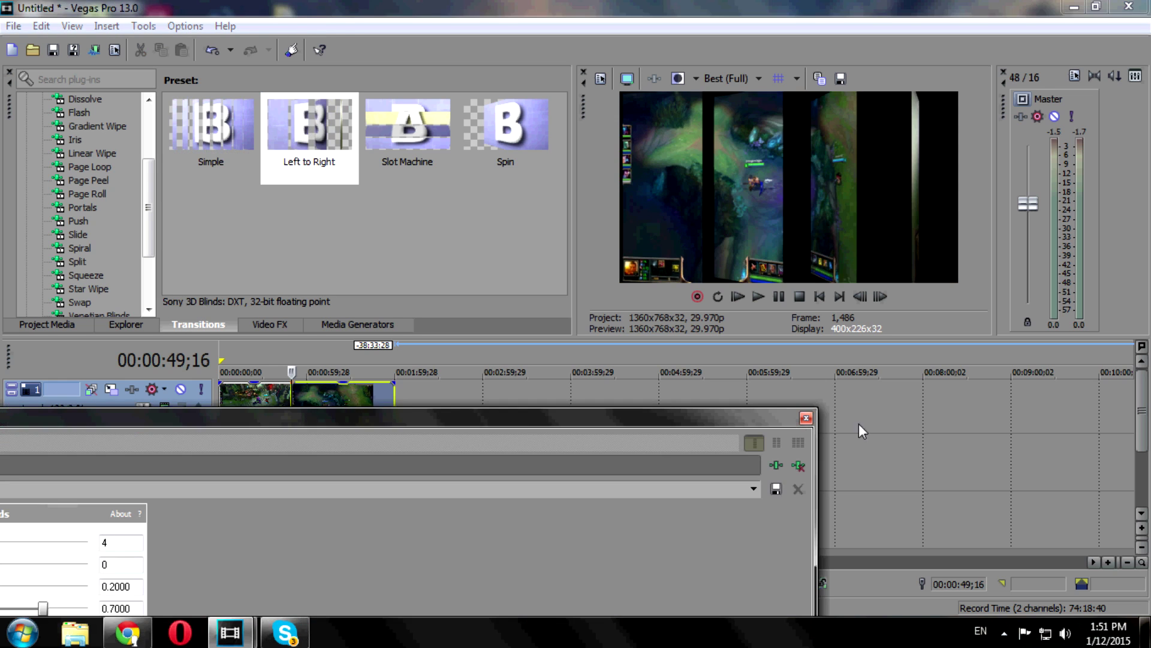
left_click(806, 417)
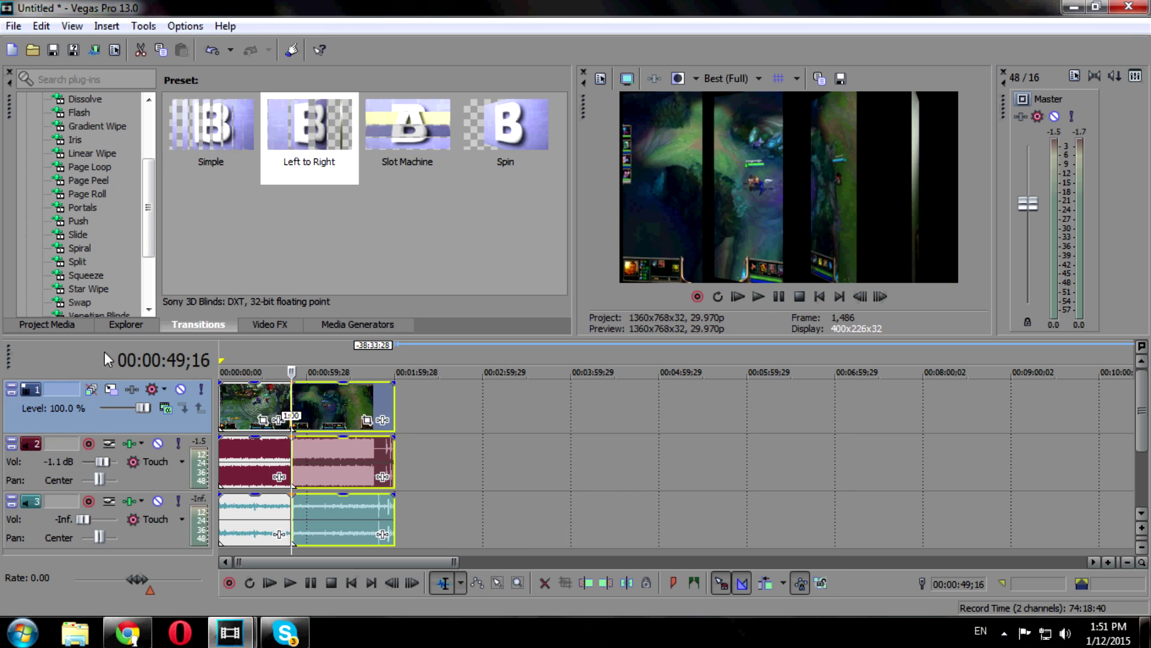
- Play back the new 3D Blinds transition to review it
left_click(276, 393)
left_click(758, 296)
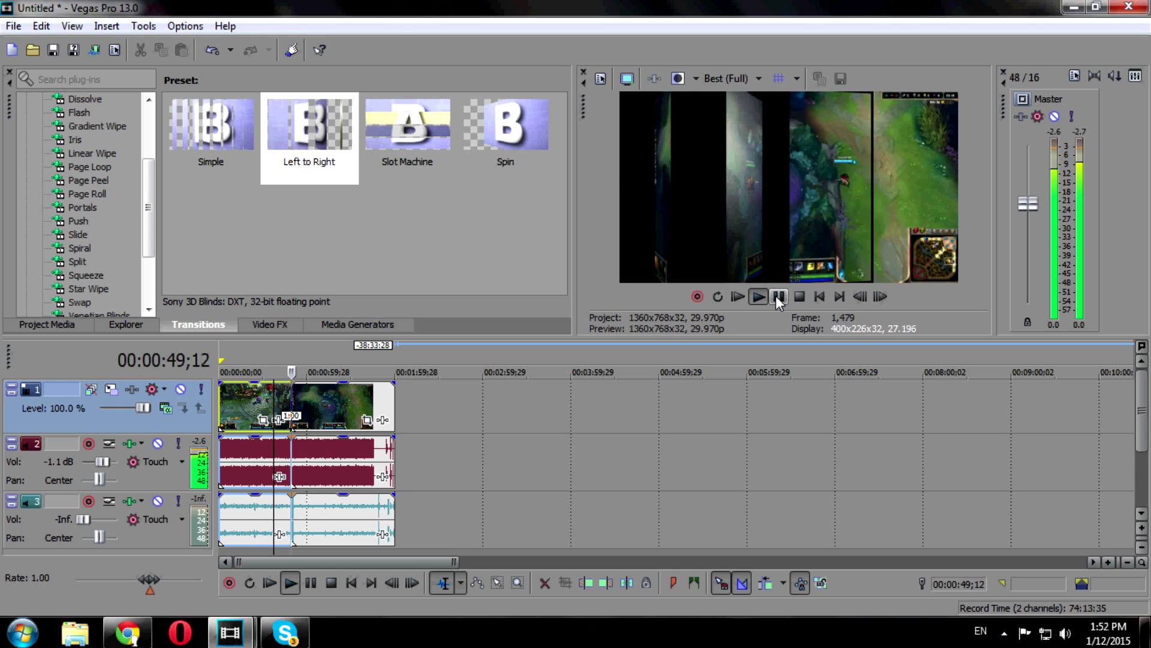
left_click(777, 297)
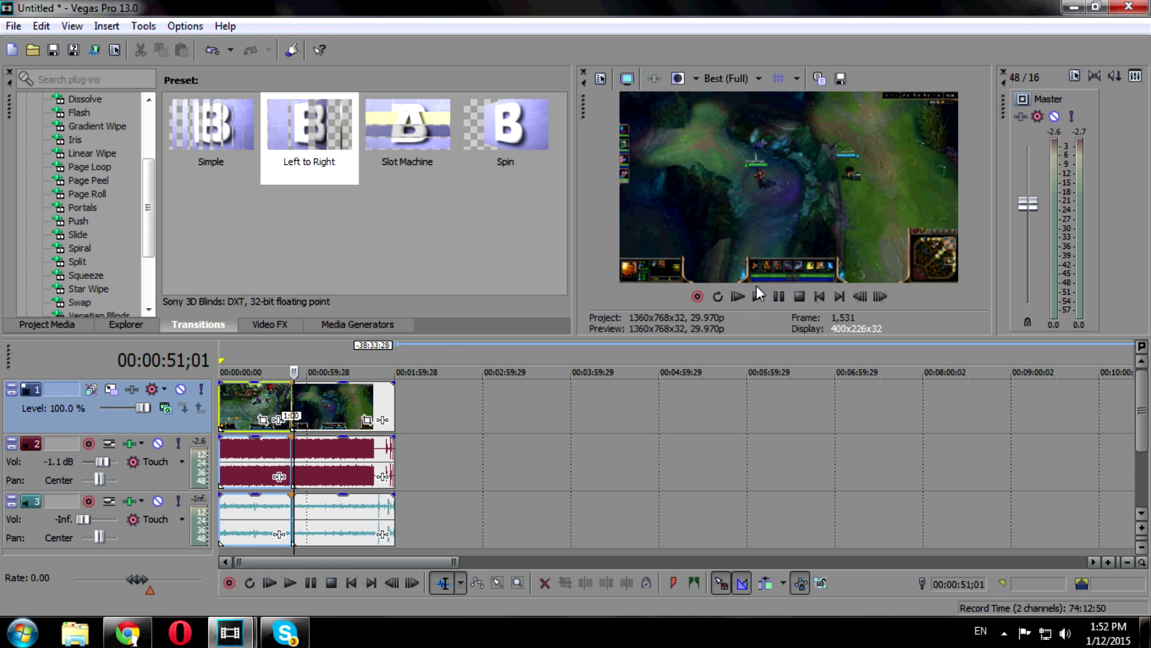
- Split the second gameplay piece near 1:06 and again at 00:01:19;00
left_click(312, 396)
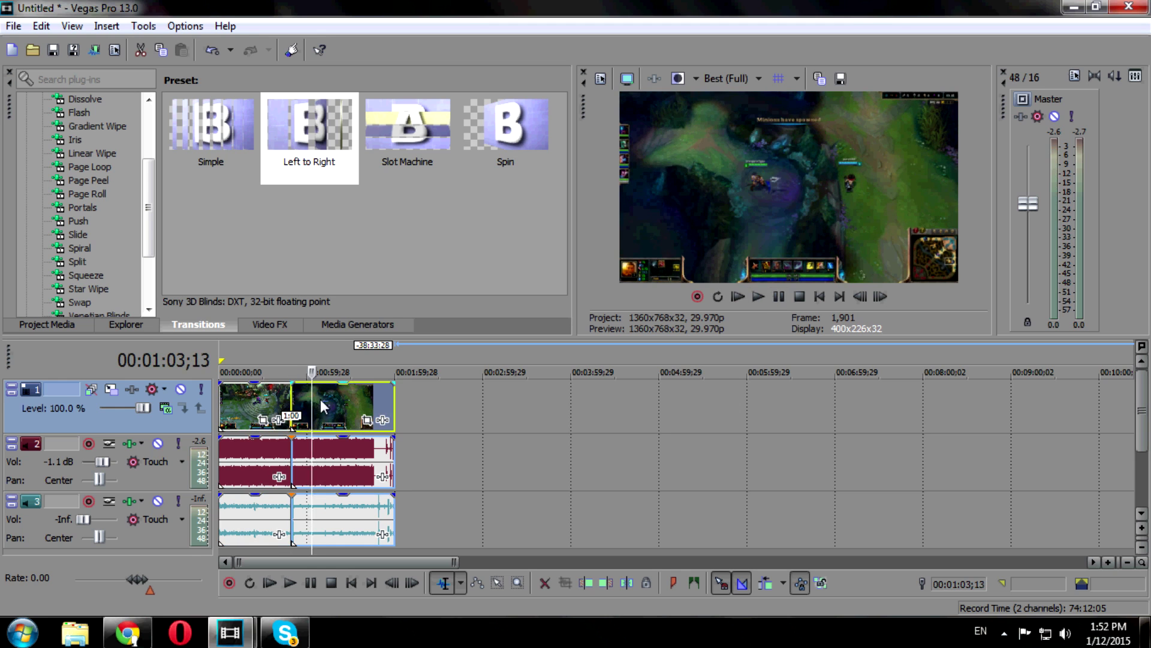
left_click(316, 400)
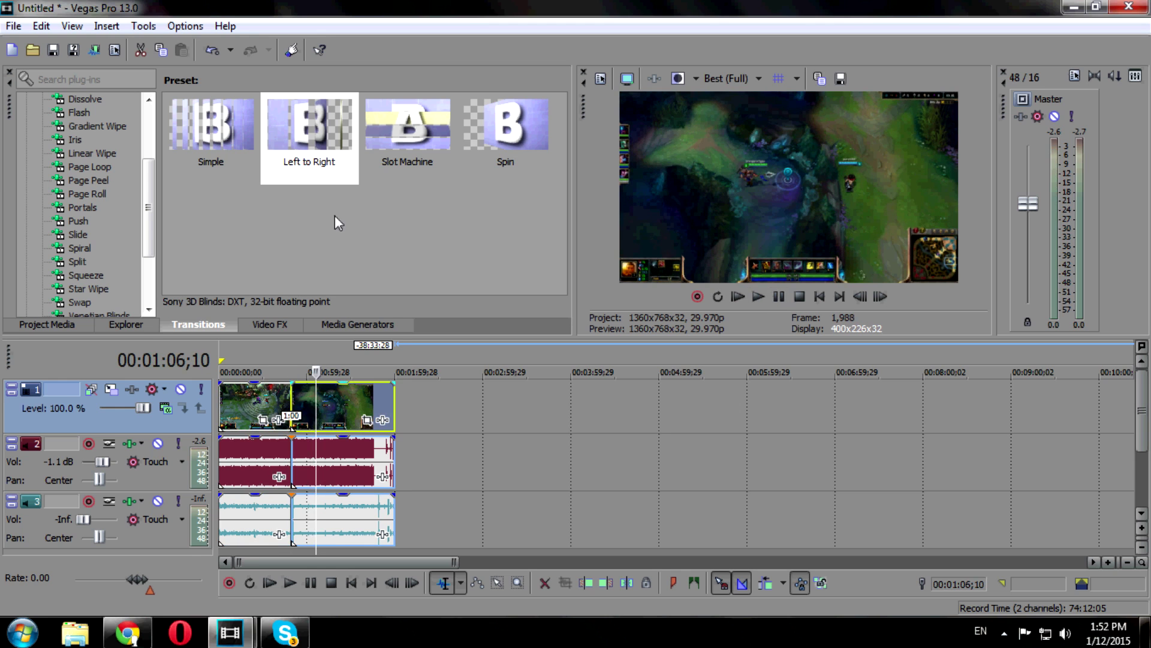
right_click(318, 407)
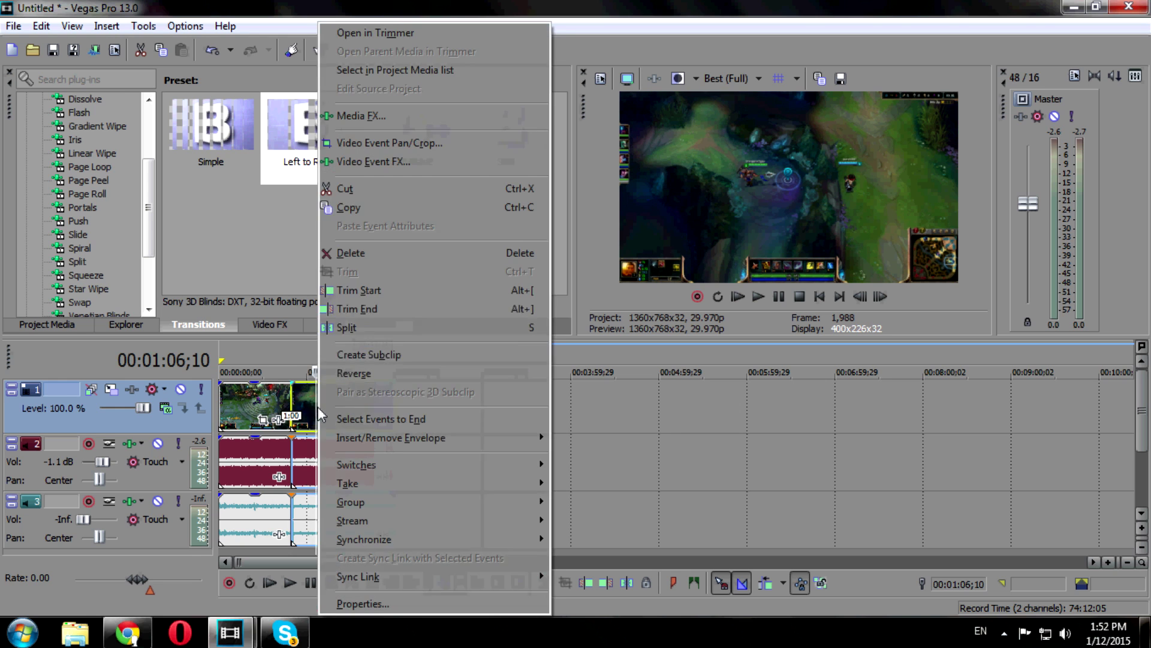
left_click(369, 327)
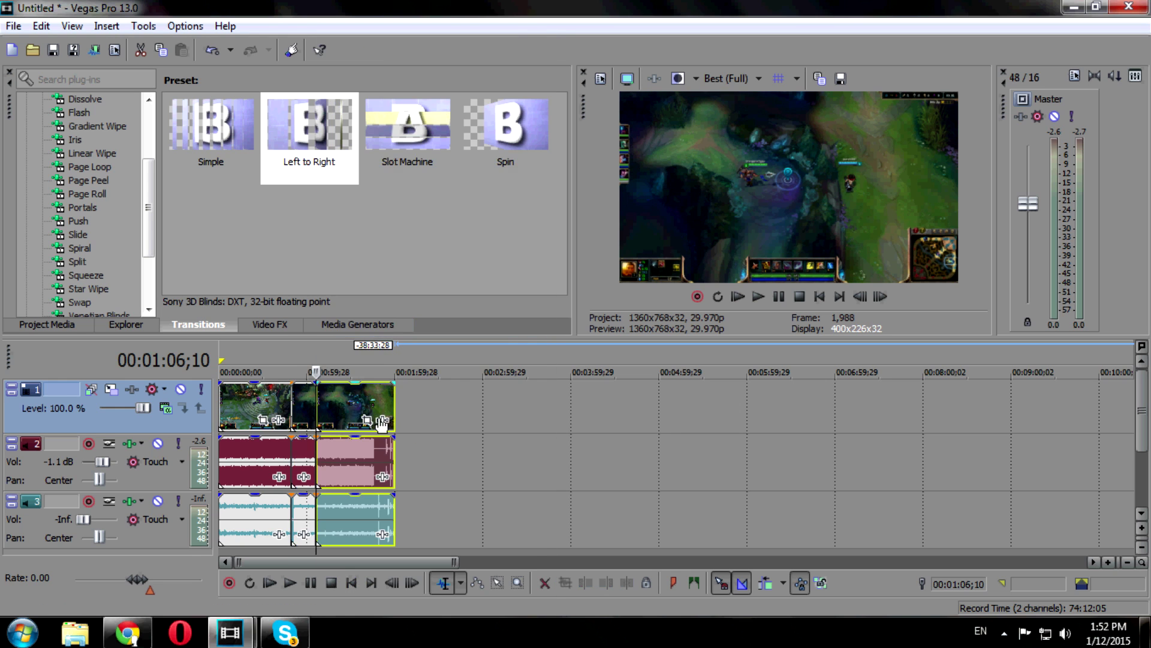
left_click(337, 400)
right_click(335, 398)
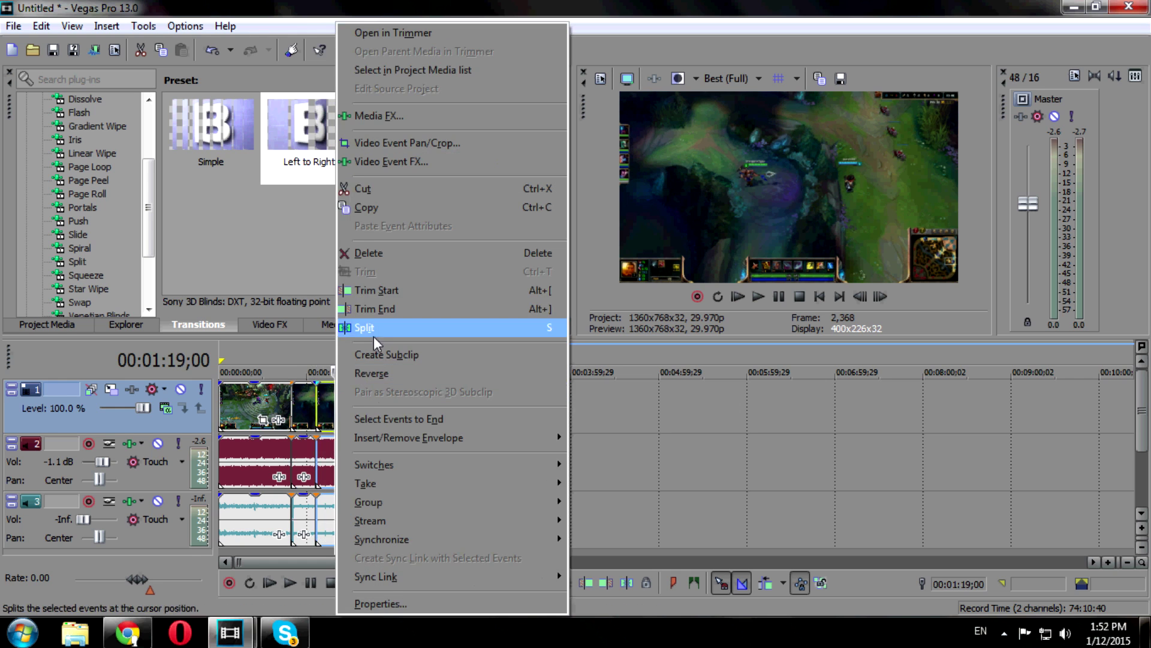
left_click(374, 328)
left_click(327, 398)
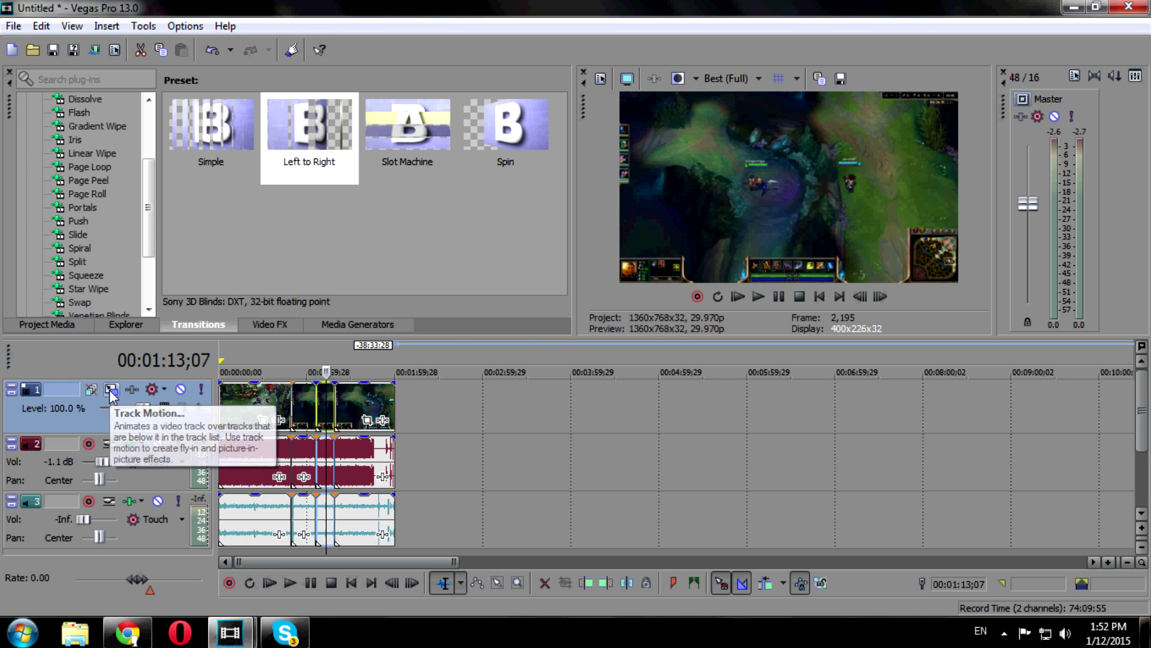
scroll(353, 415, "up", 2)
scroll(353, 415, "up", 1)
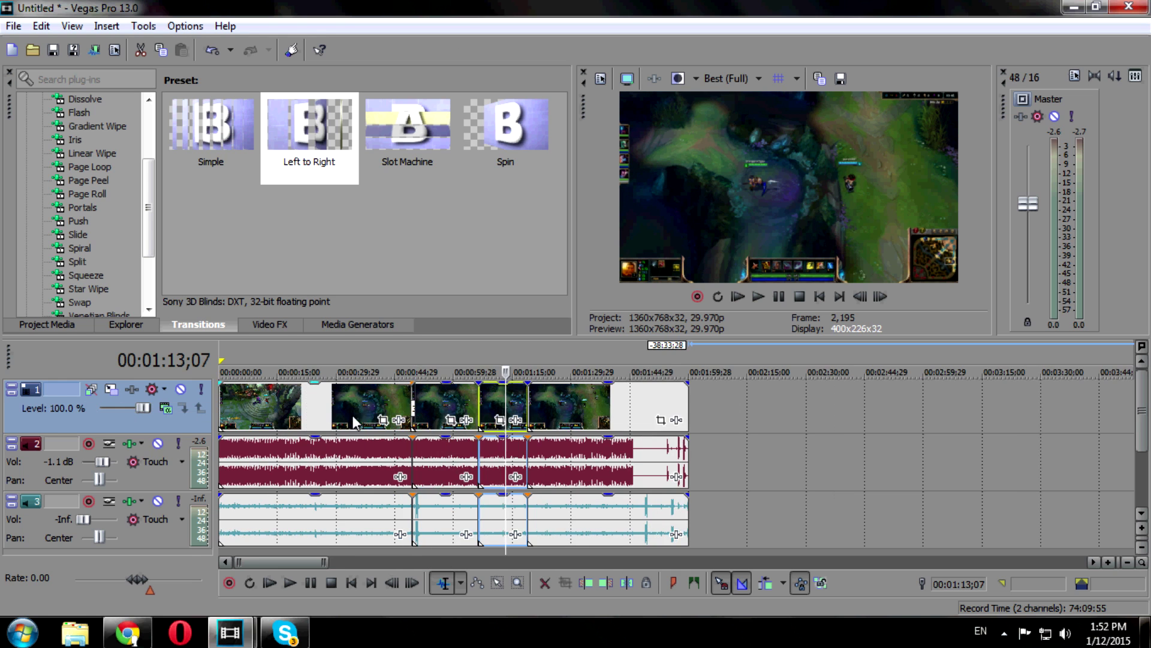
- Set Track 1's motion compositing mode to 3D Source Alpha
left_click(112, 390)
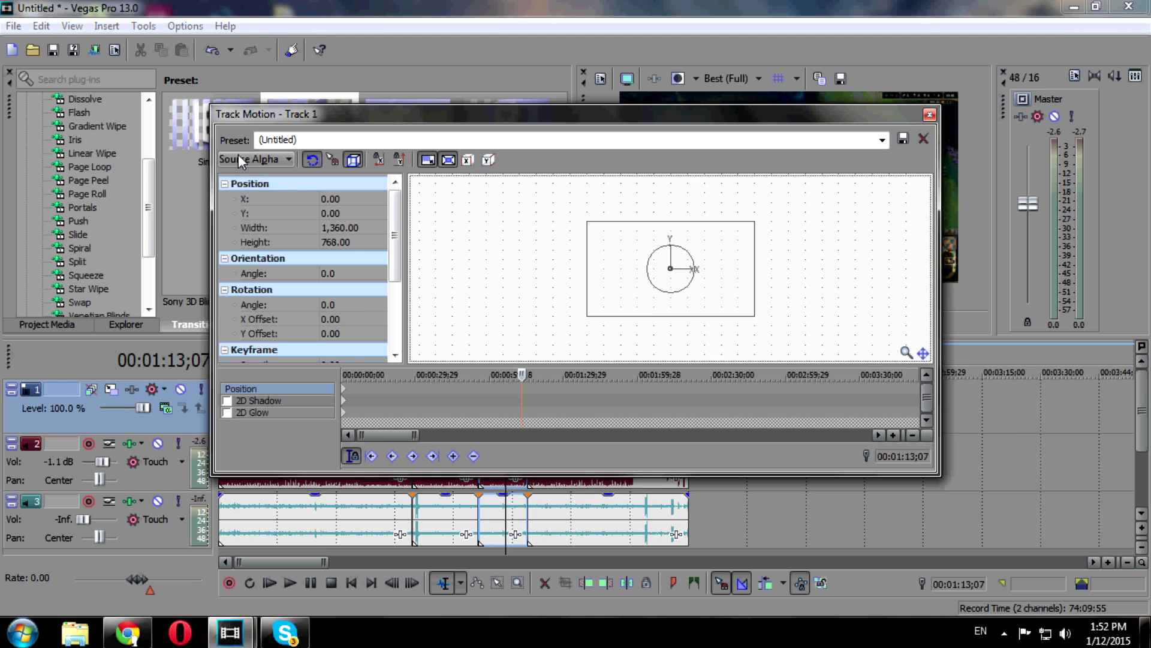
left_click(264, 160)
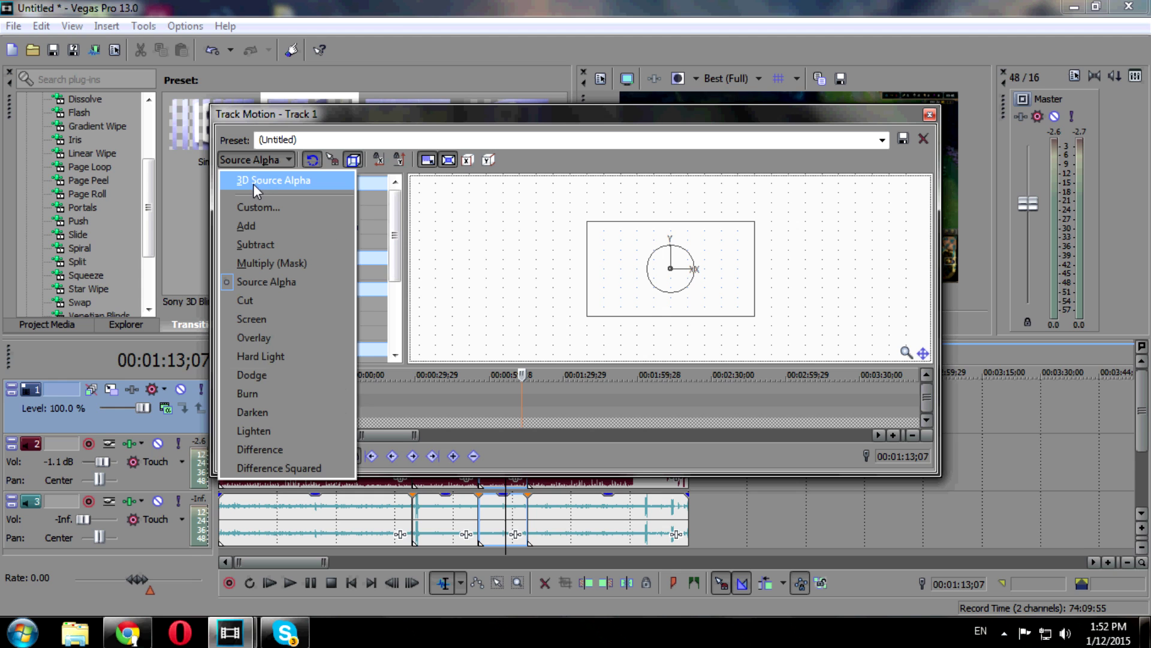
left_click(252, 183)
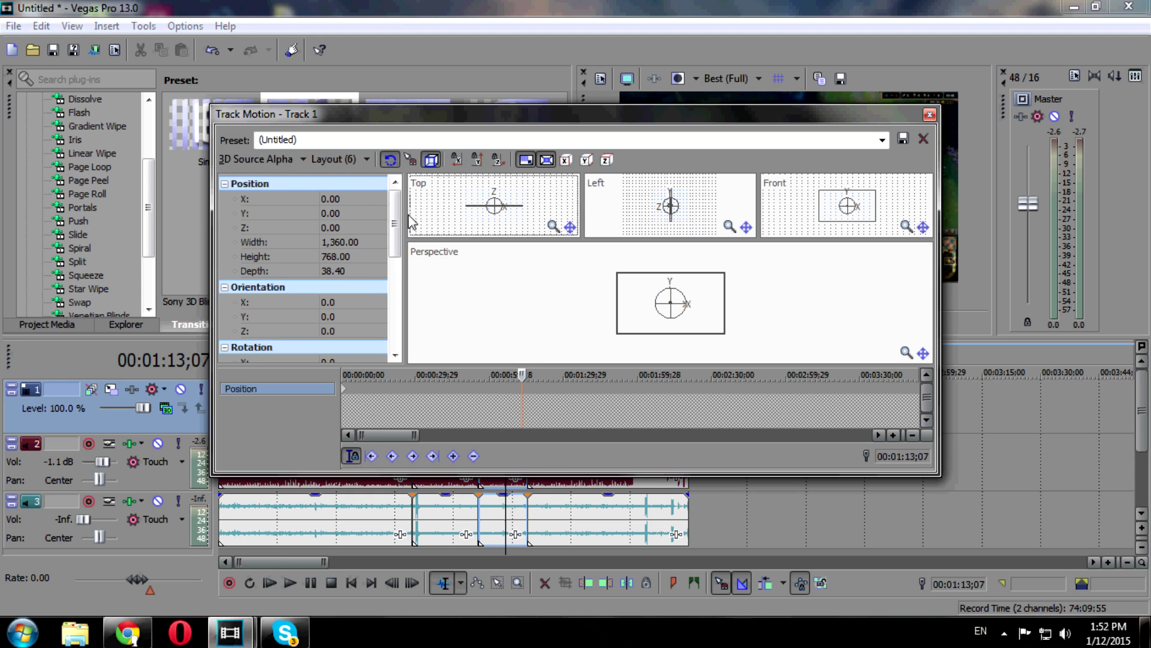
- Add Track 1 motion keyframes at 00:01:13;07, 00:01:25;12 and 00:01:36;11
left_click(455, 457)
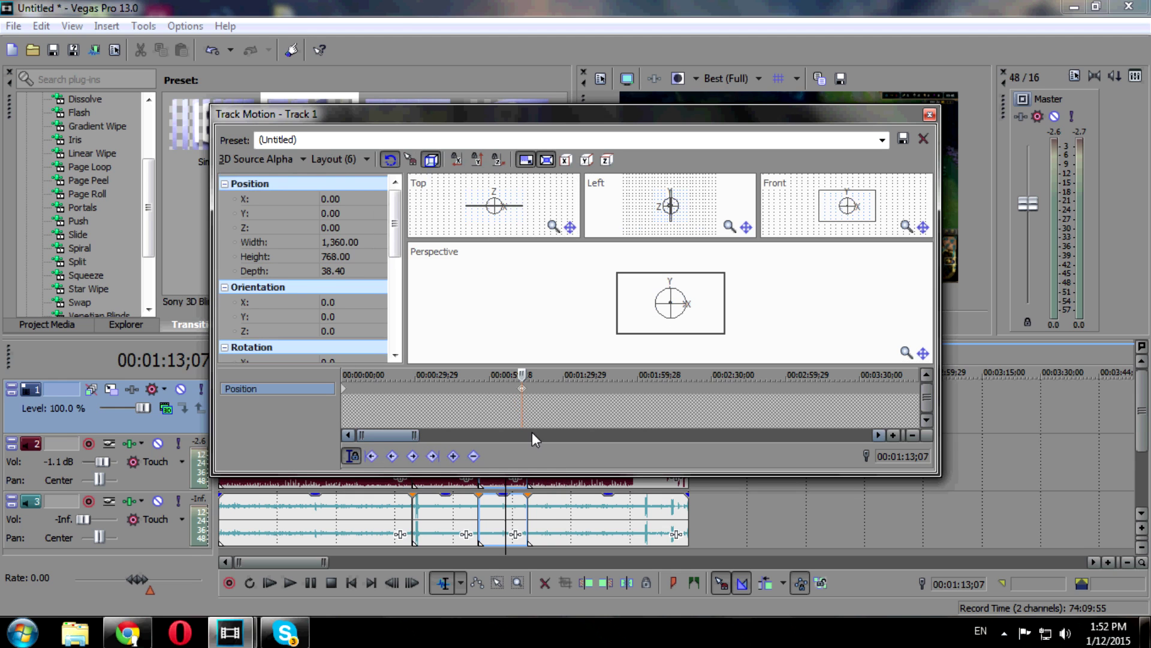
left_click(552, 388)
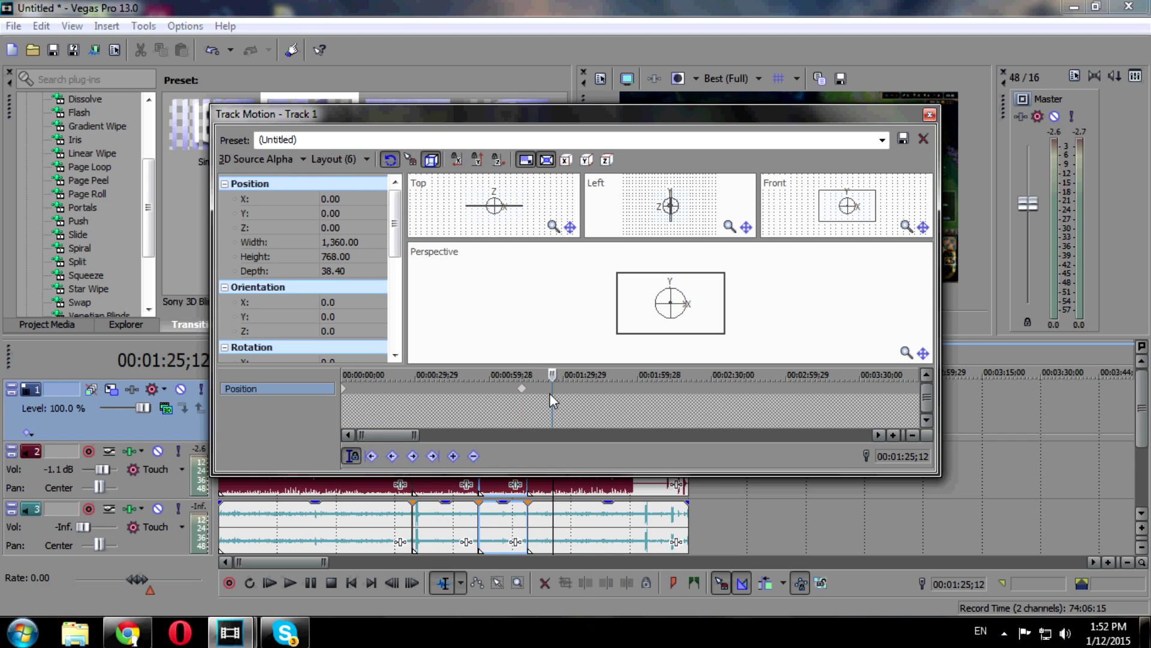
left_click(452, 456)
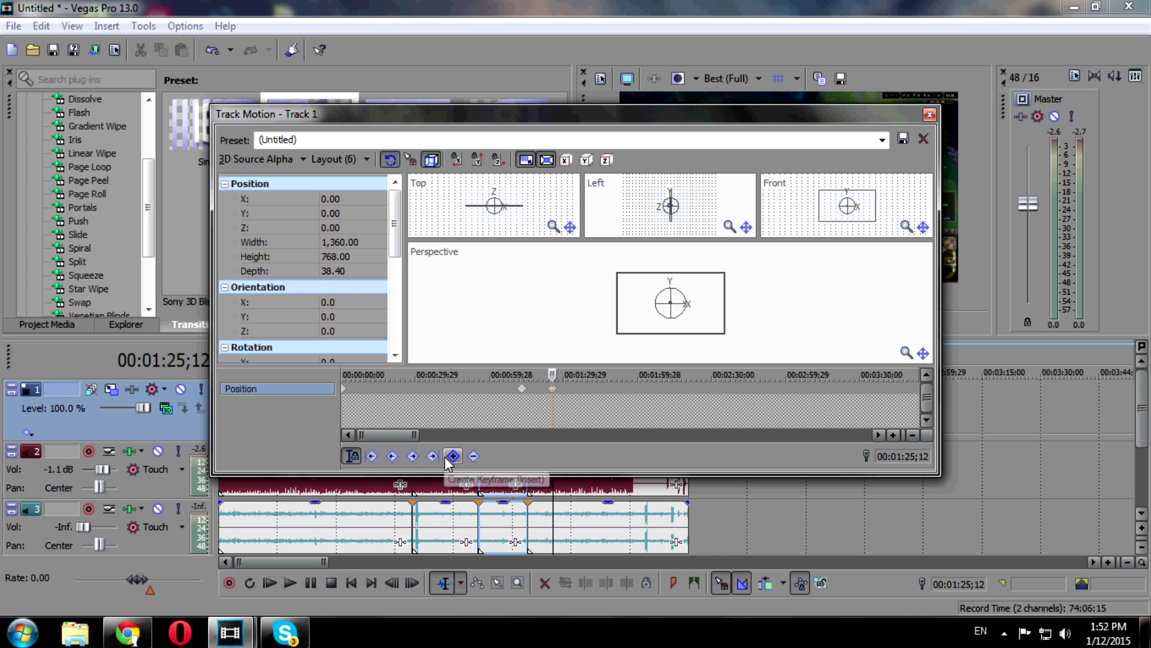
left_click(580, 389)
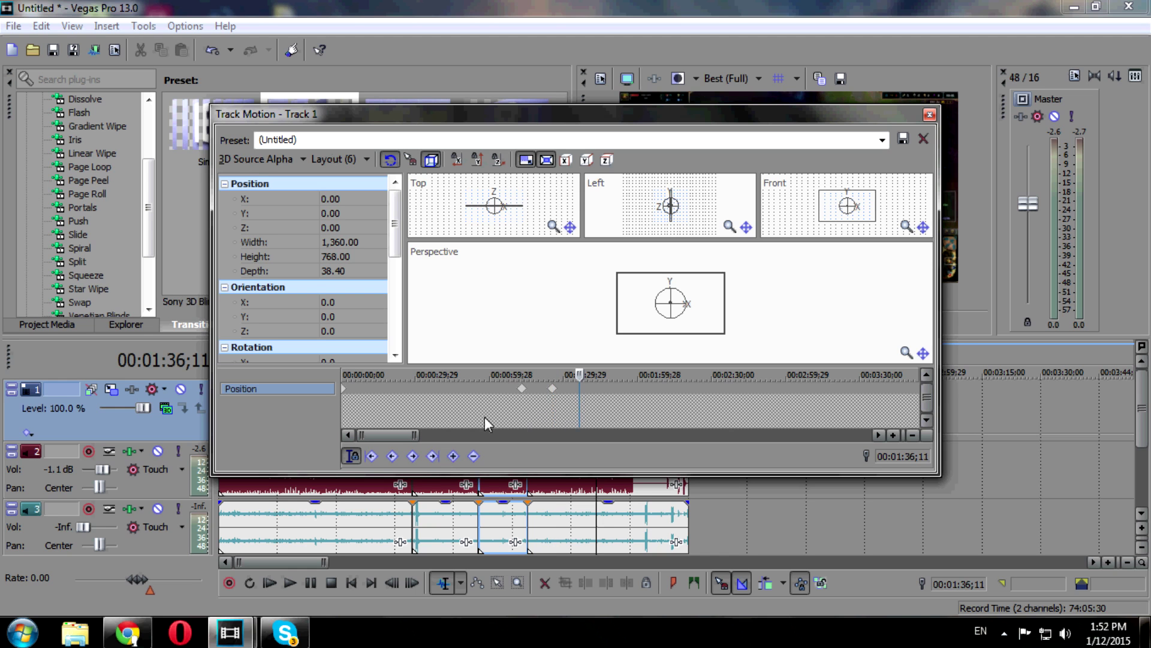
left_click(448, 458)
scroll(389, 232, "down", 3)
scroll(389, 232, "down", 2)
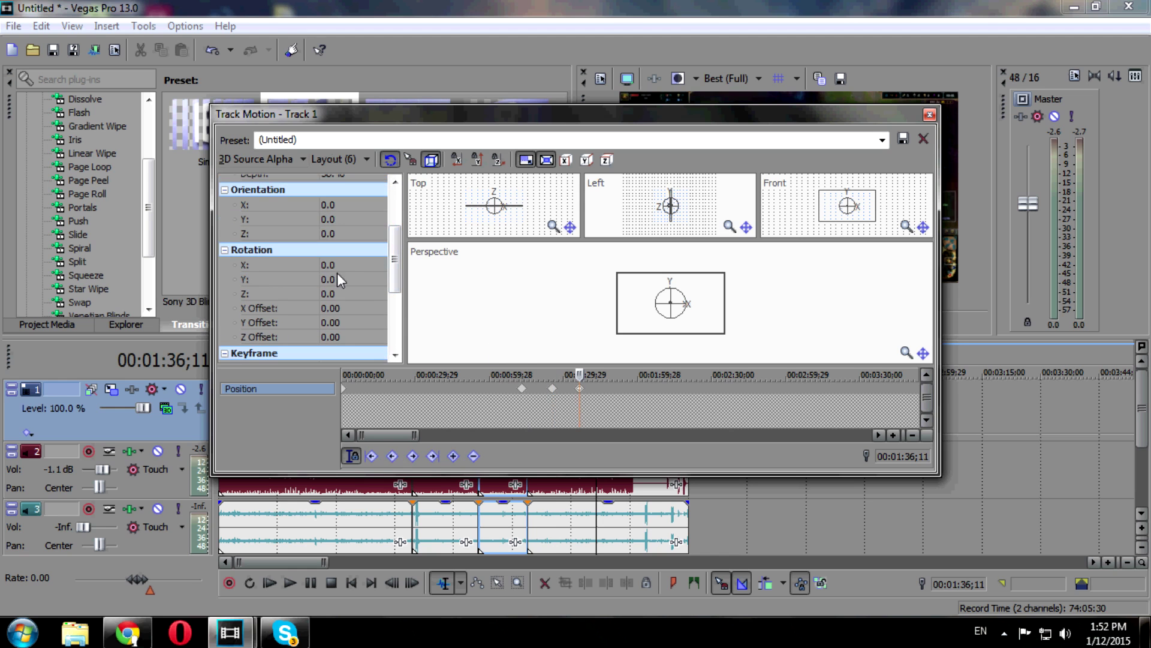
- Set the first keyframe's rotation to X 40, Y 40, Z 10
left_click(521, 389)
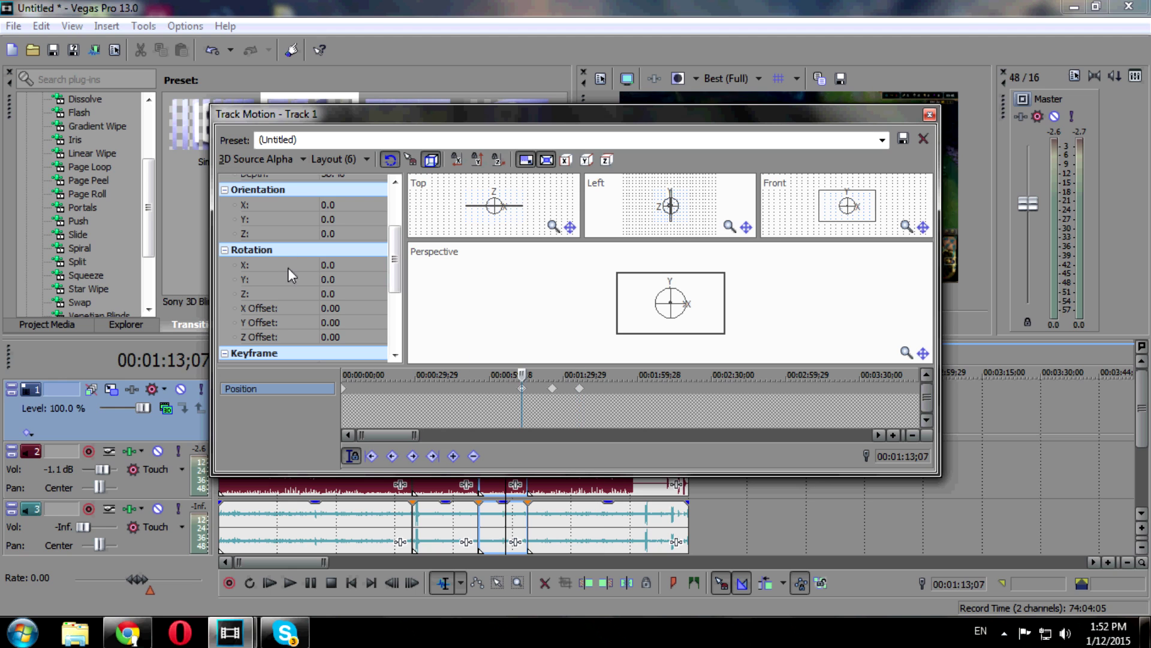
left_click(325, 265)
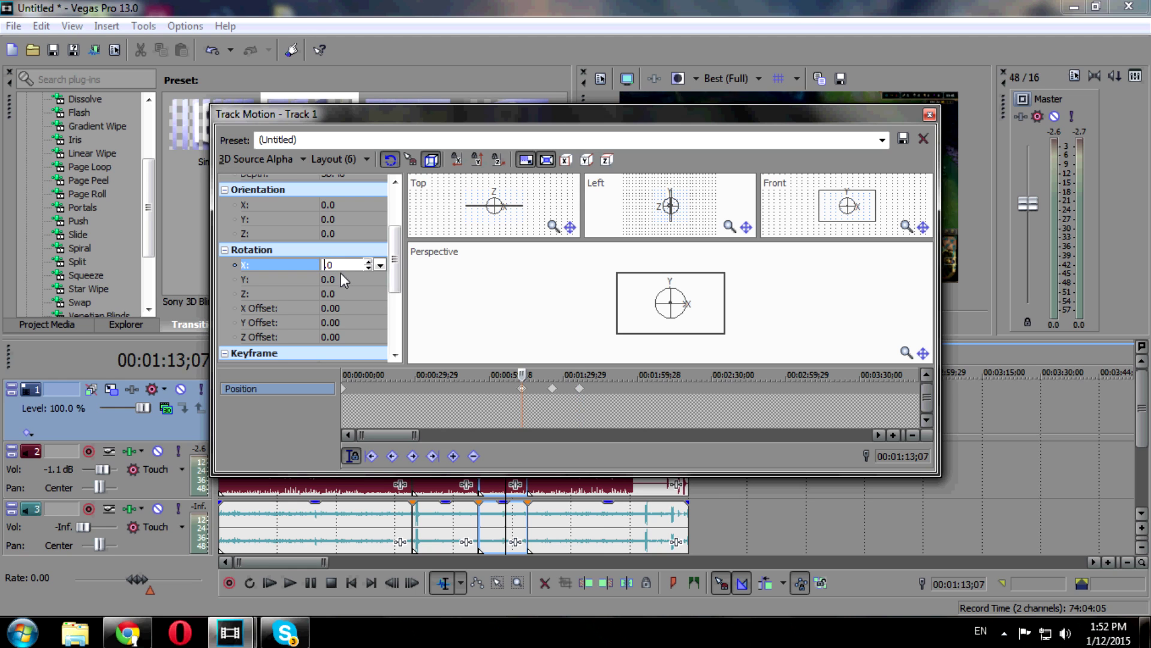
type("60")
key("Tab")
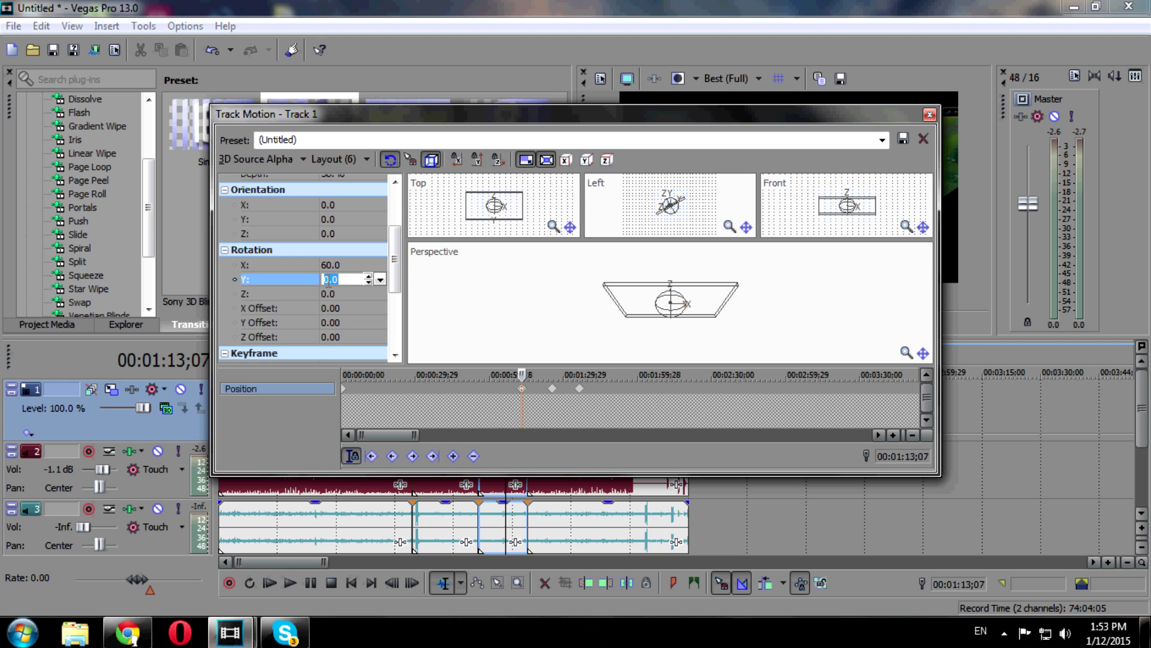
key("shift+Tab")
type("40")
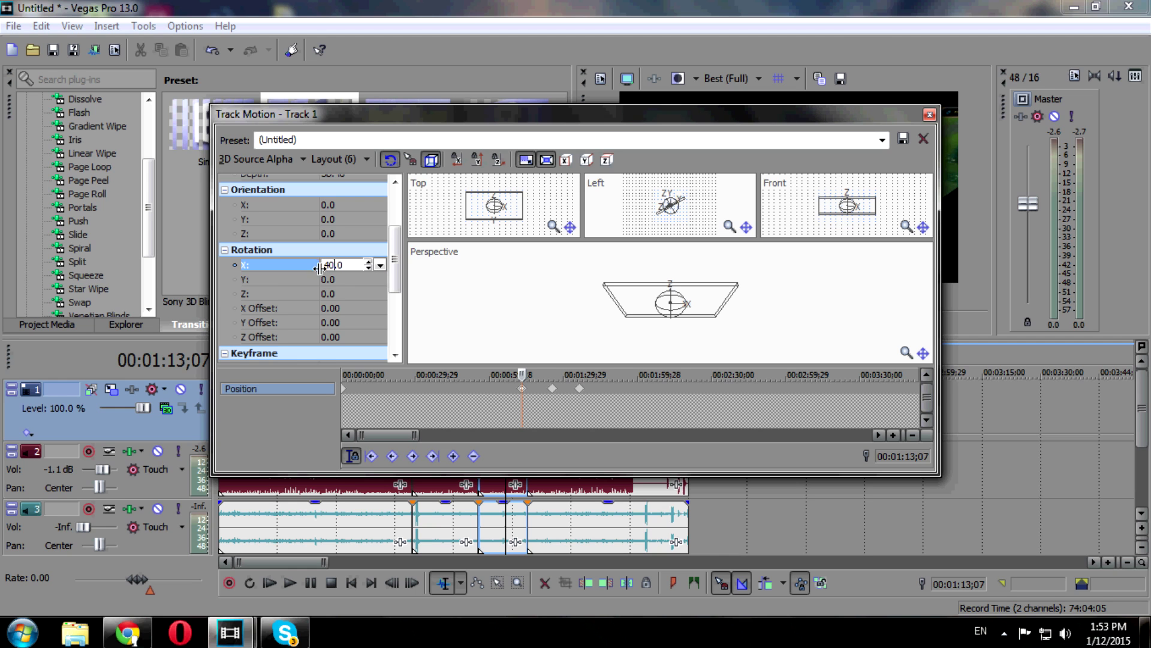
key("Tab")
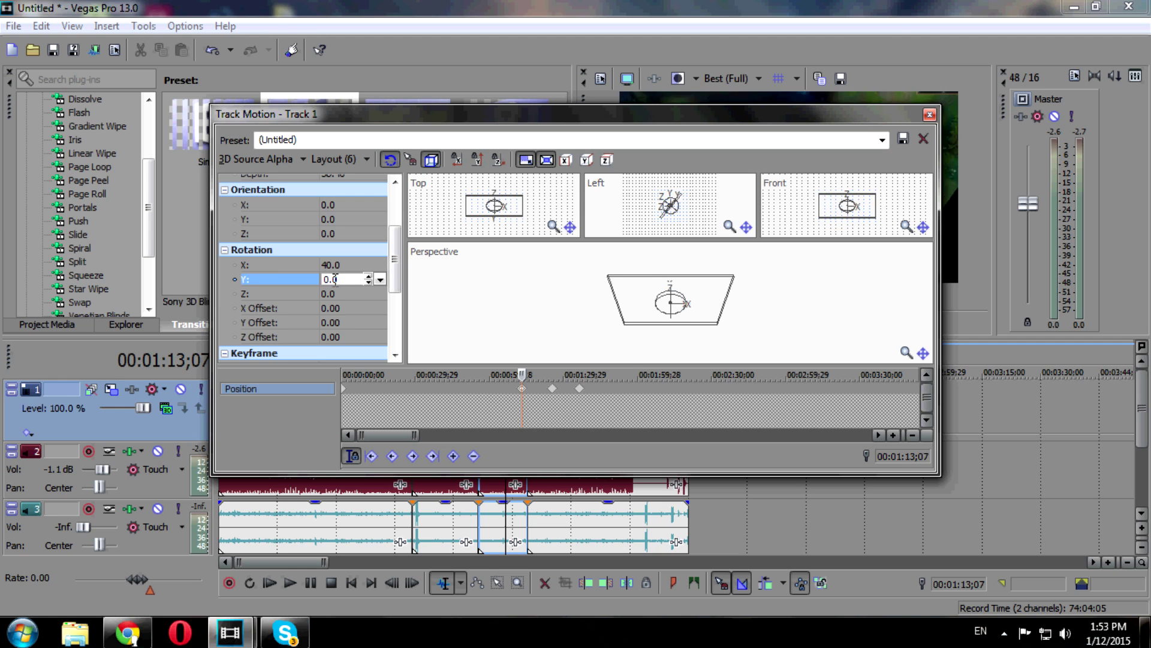
type("40")
key("Return")
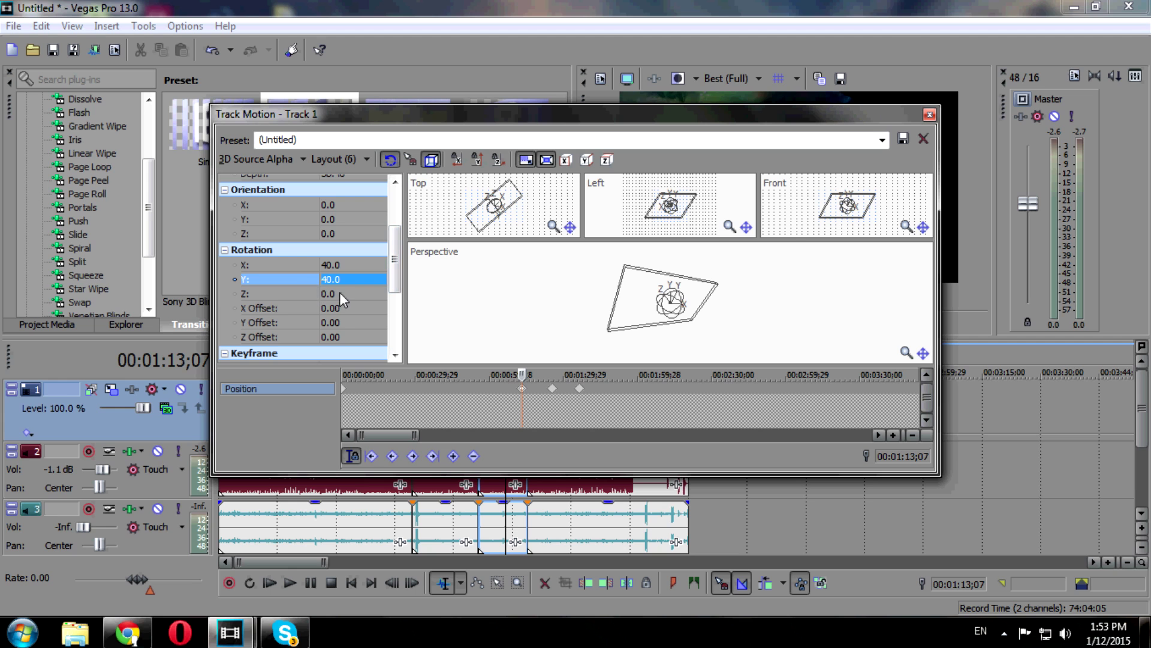
left_click(339, 292)
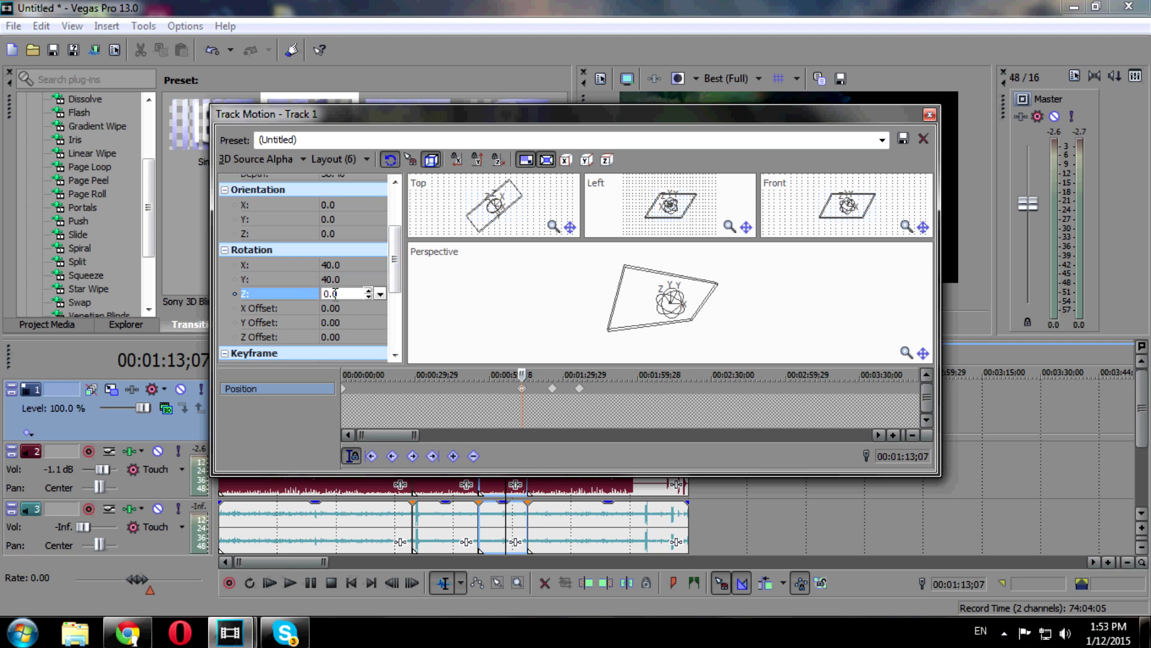
type("10")
key("Return")
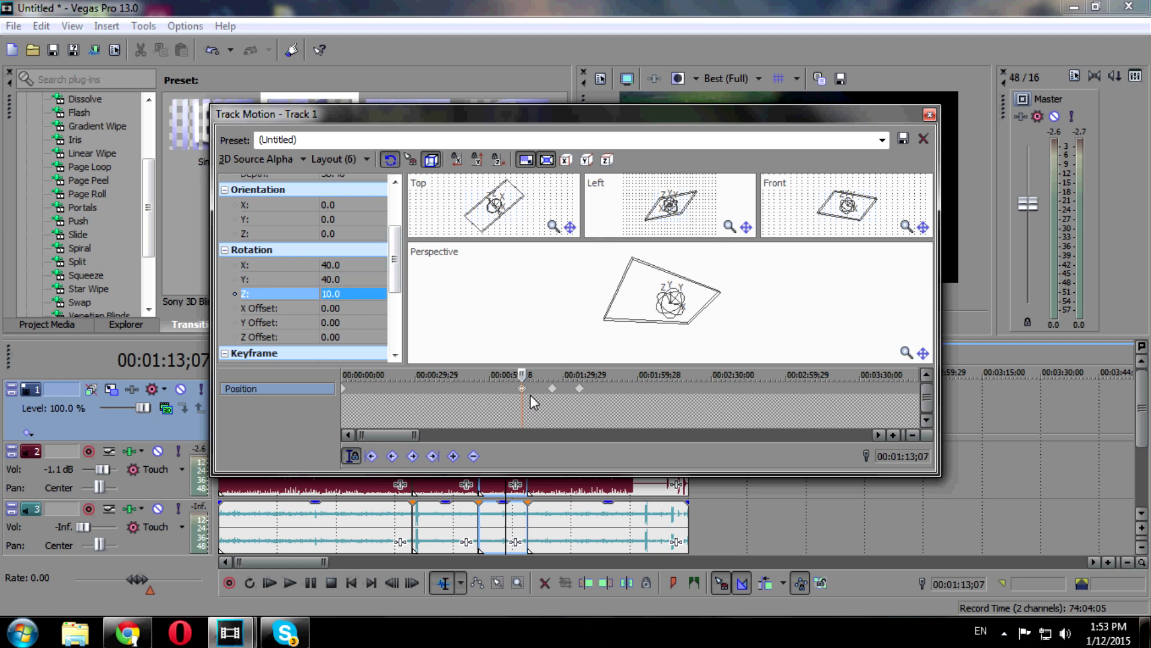
- Set the second keyframe's rotation to X -400, Y -40, Z 10
left_click(553, 389)
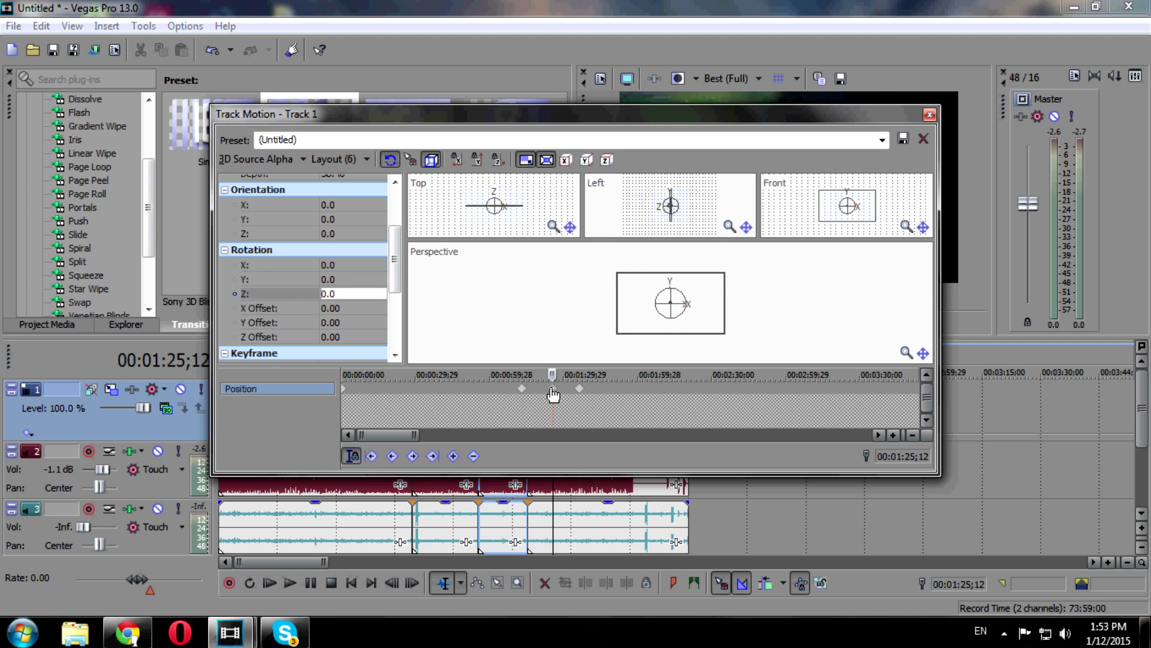
left_click(329, 265)
type("-40")
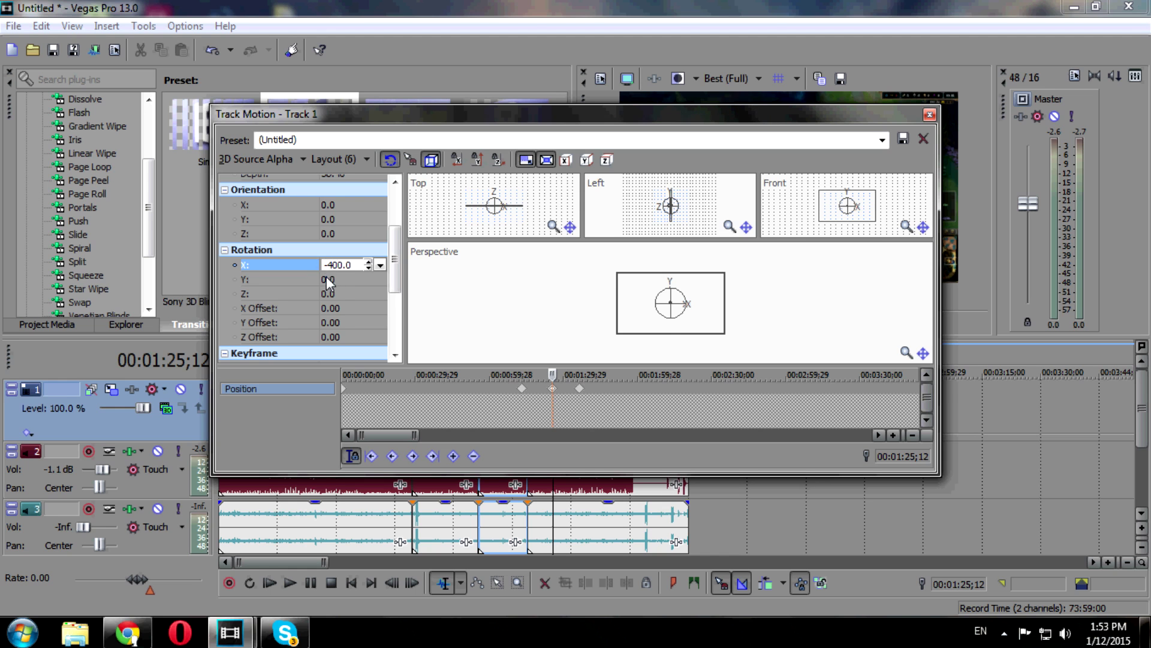
key("Return")
left_click(322, 279)
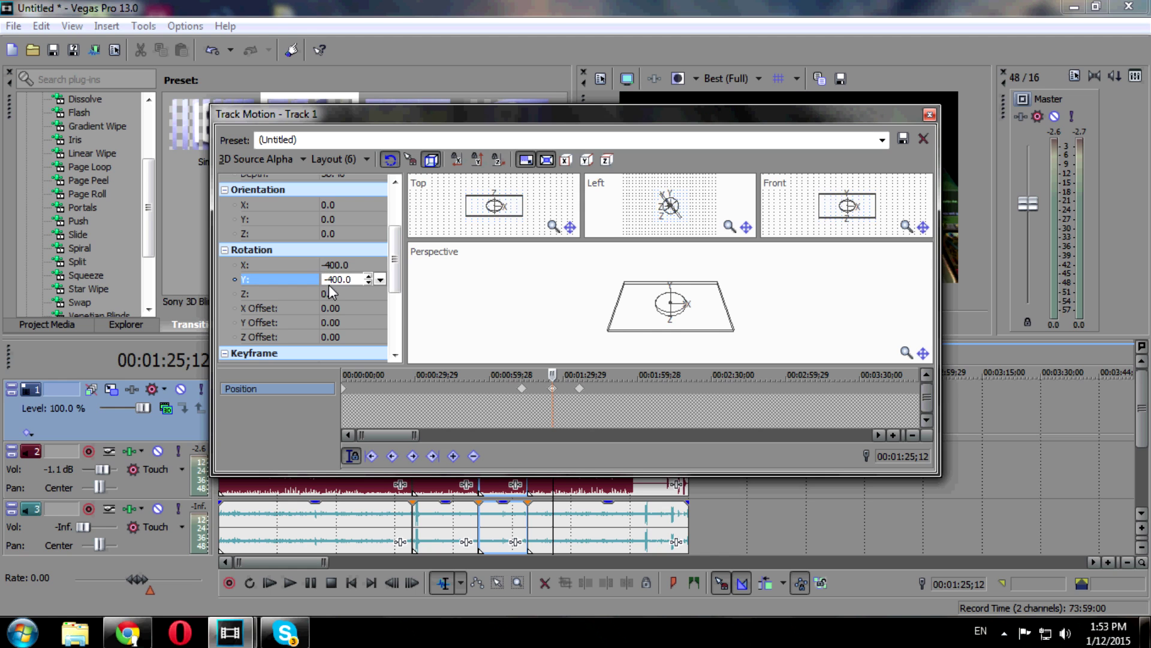
type("-40")
left_click(329, 293)
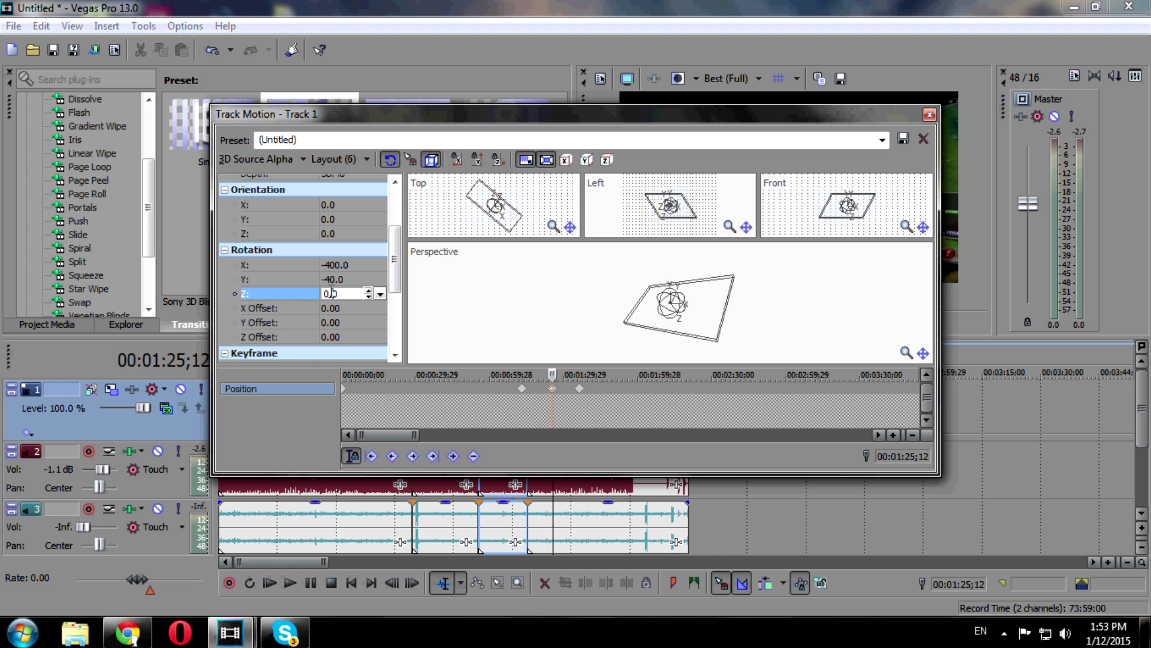
type("1")
left_click(572, 327)
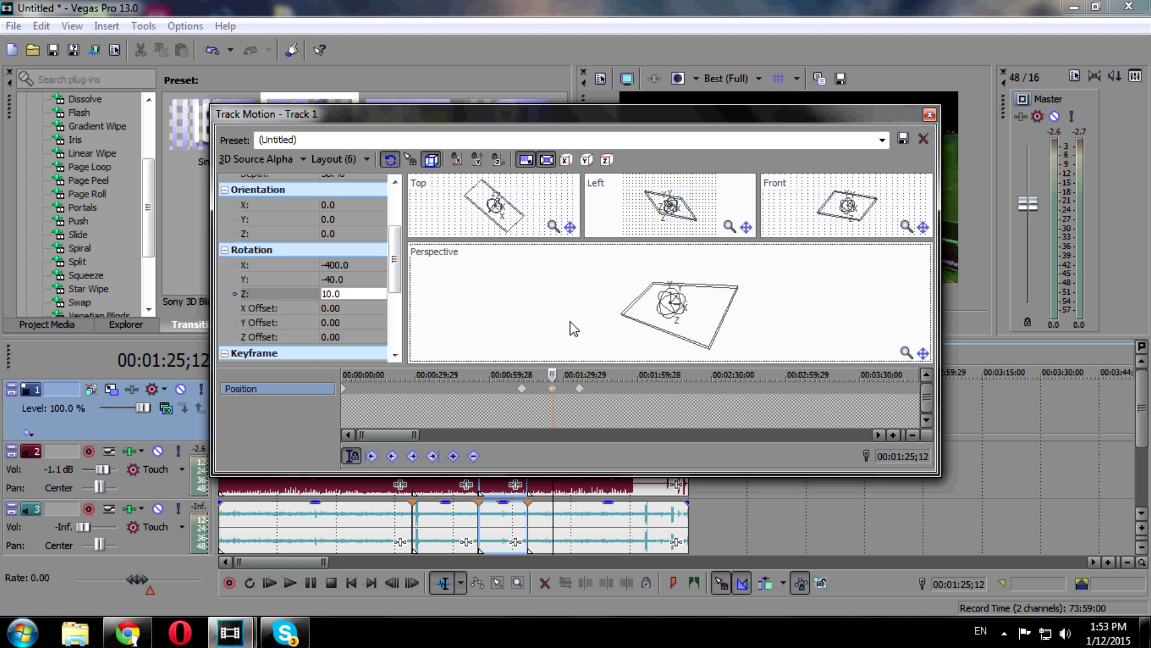
left_click(580, 390)
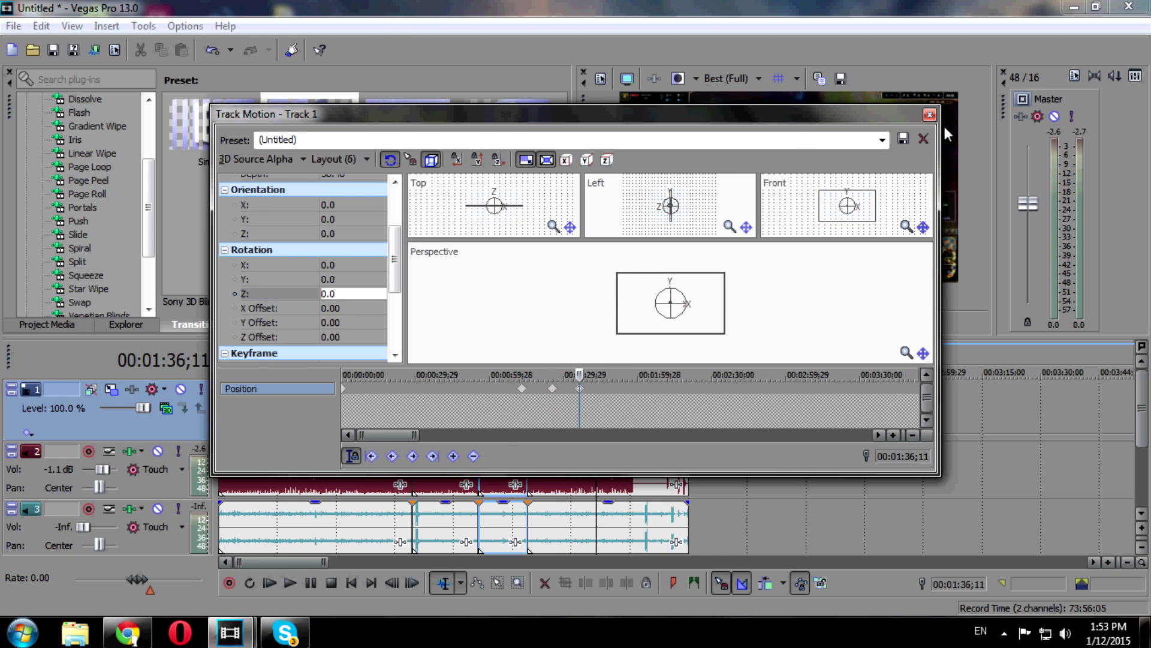
left_click(929, 113)
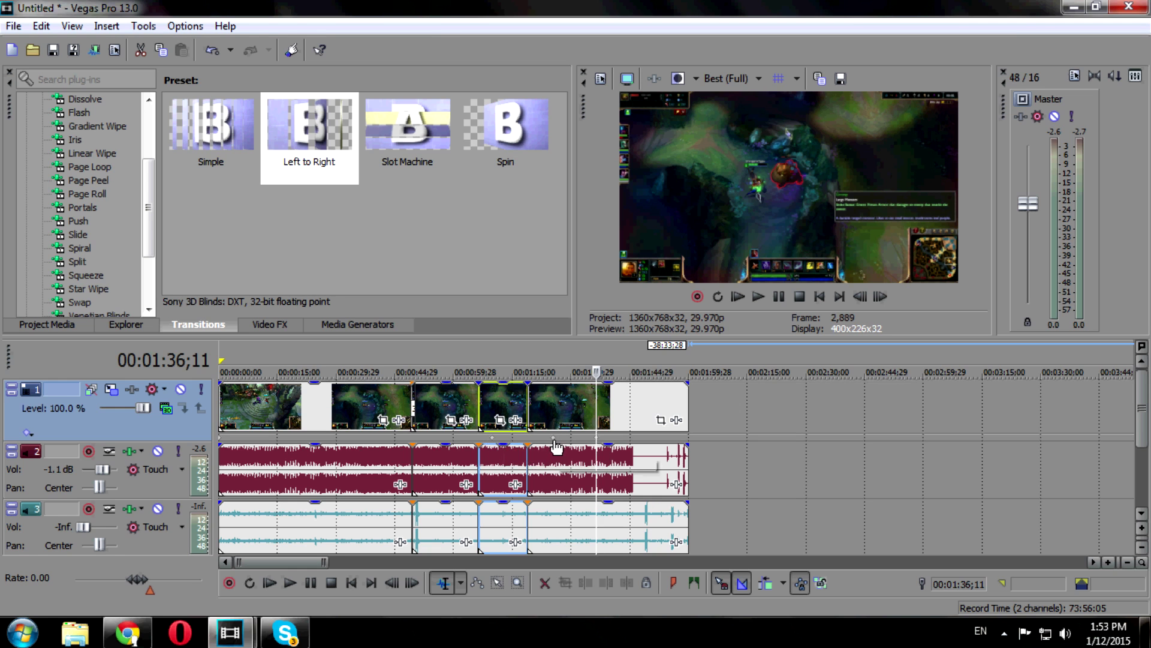
left_click_drag(511, 442, 527, 442)
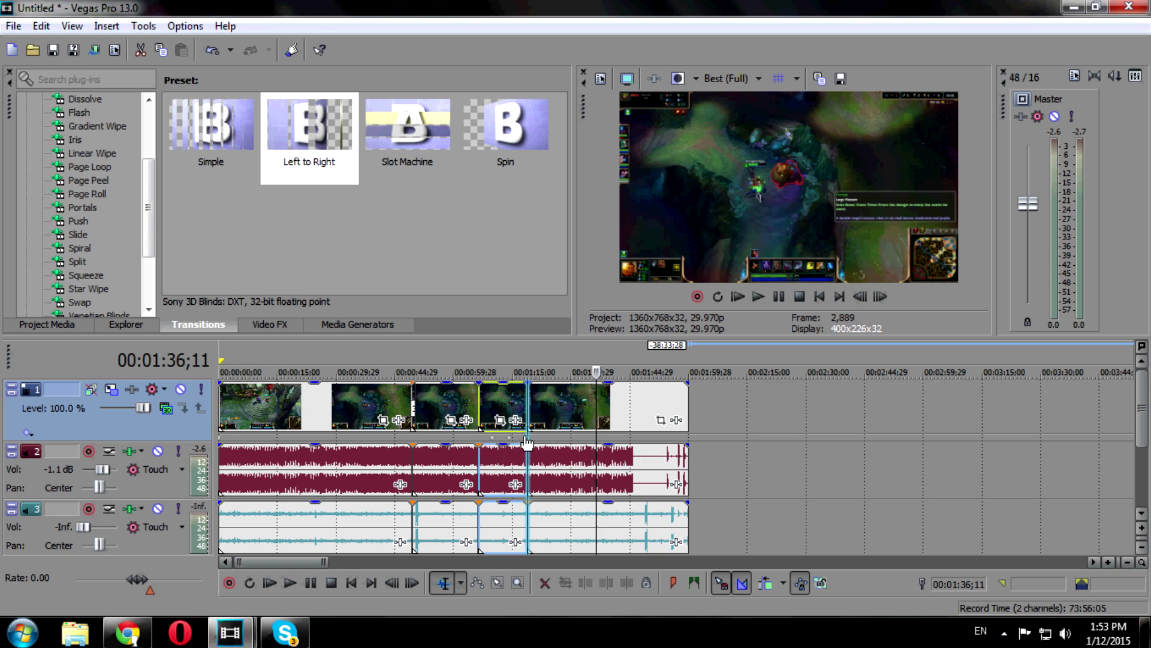
left_click(472, 402)
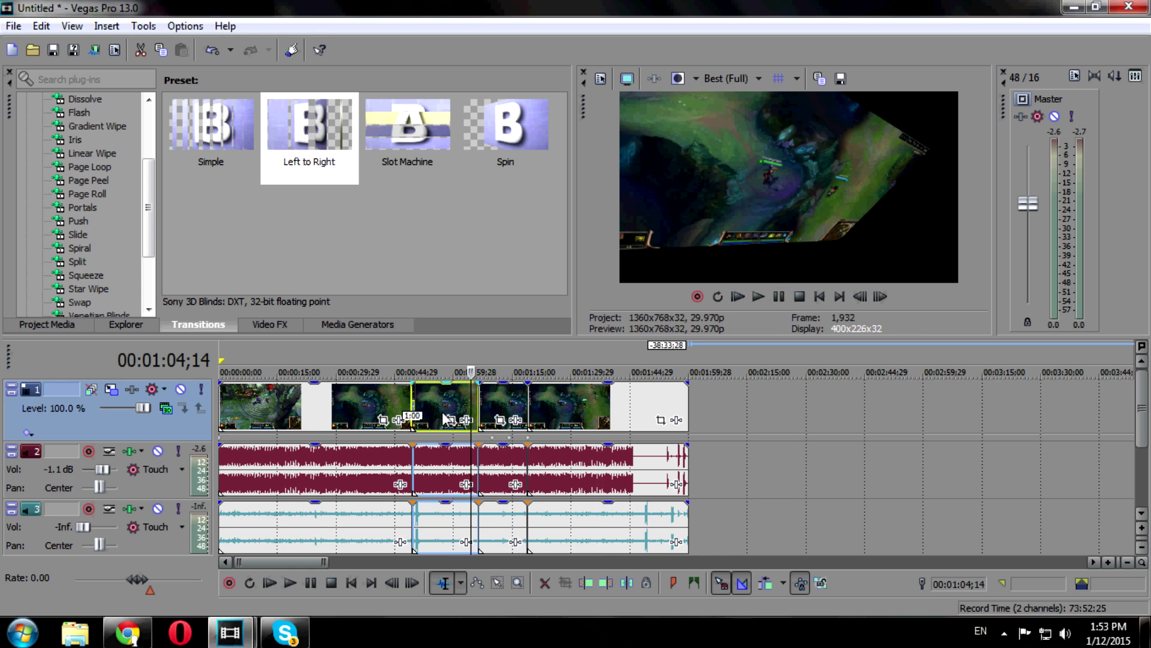
left_click(414, 412)
left_click(758, 296)
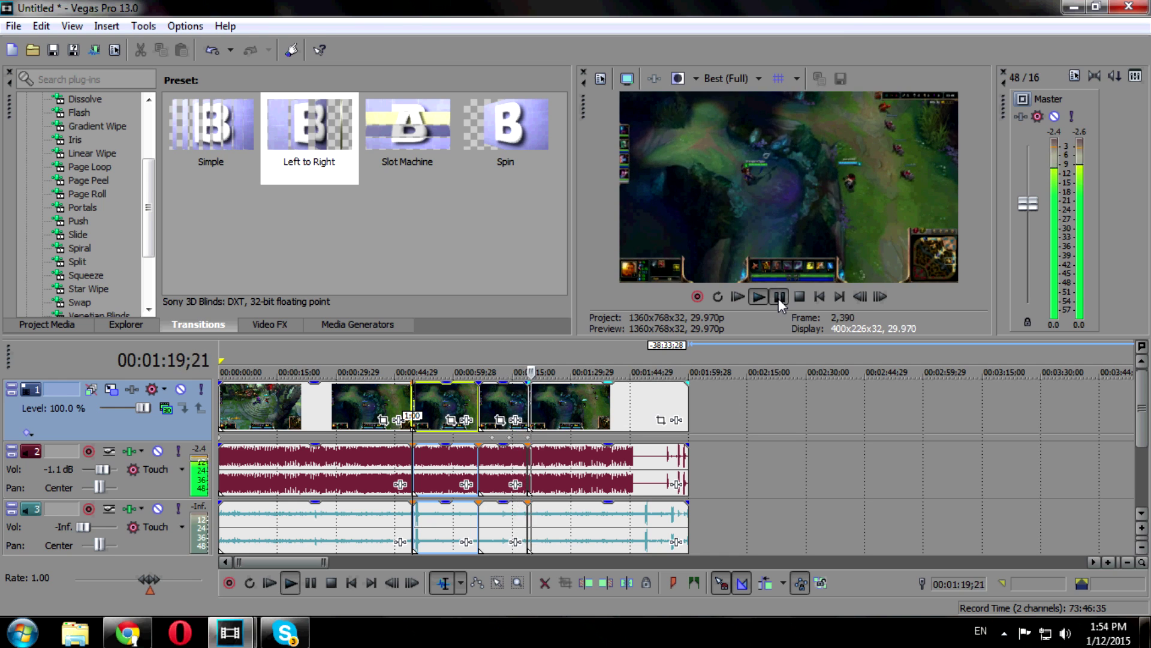
left_click(778, 298)
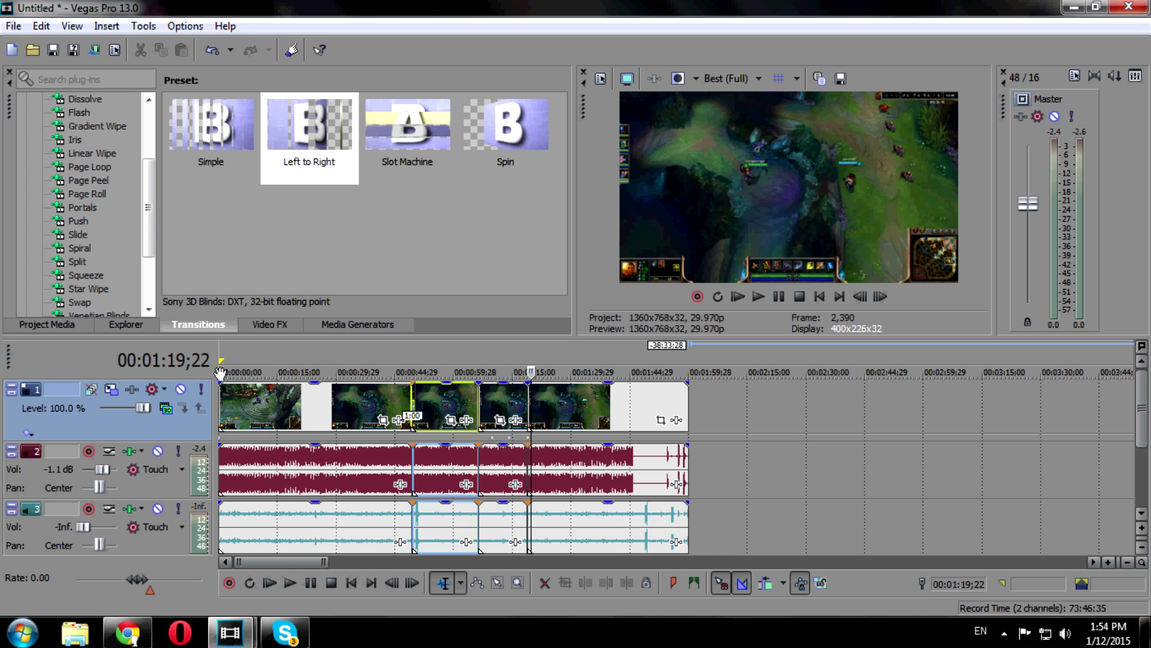
- Review Track 1's tilted rotation keyframe in Track Motion, then close the dialog
left_click(112, 390)
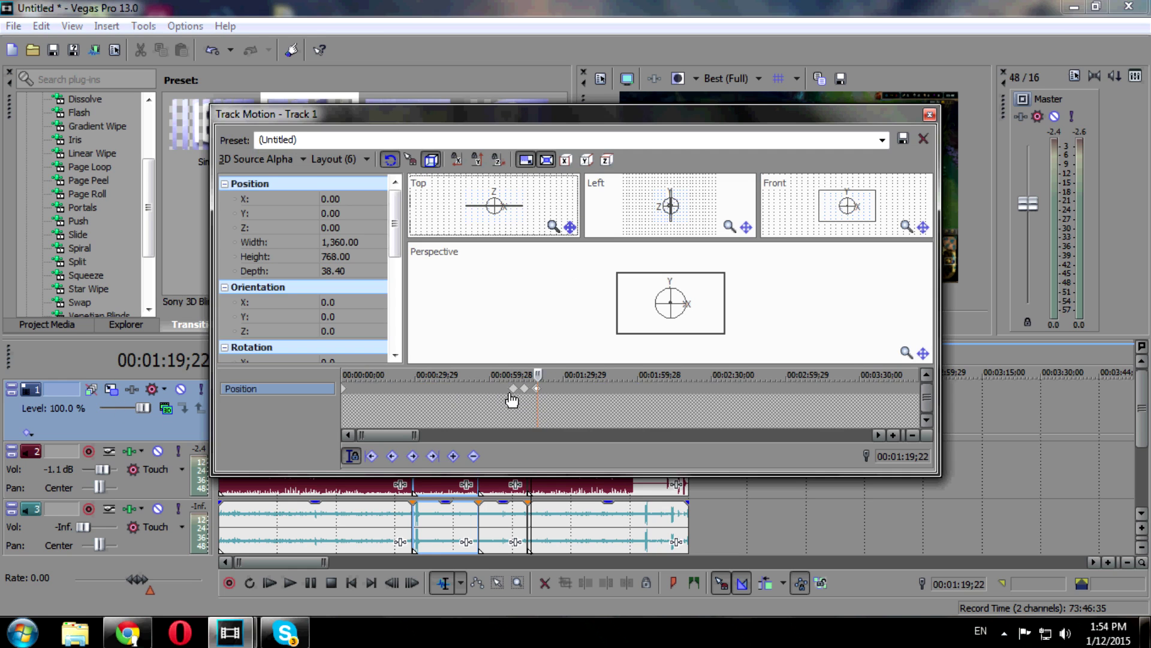
left_click(343, 397)
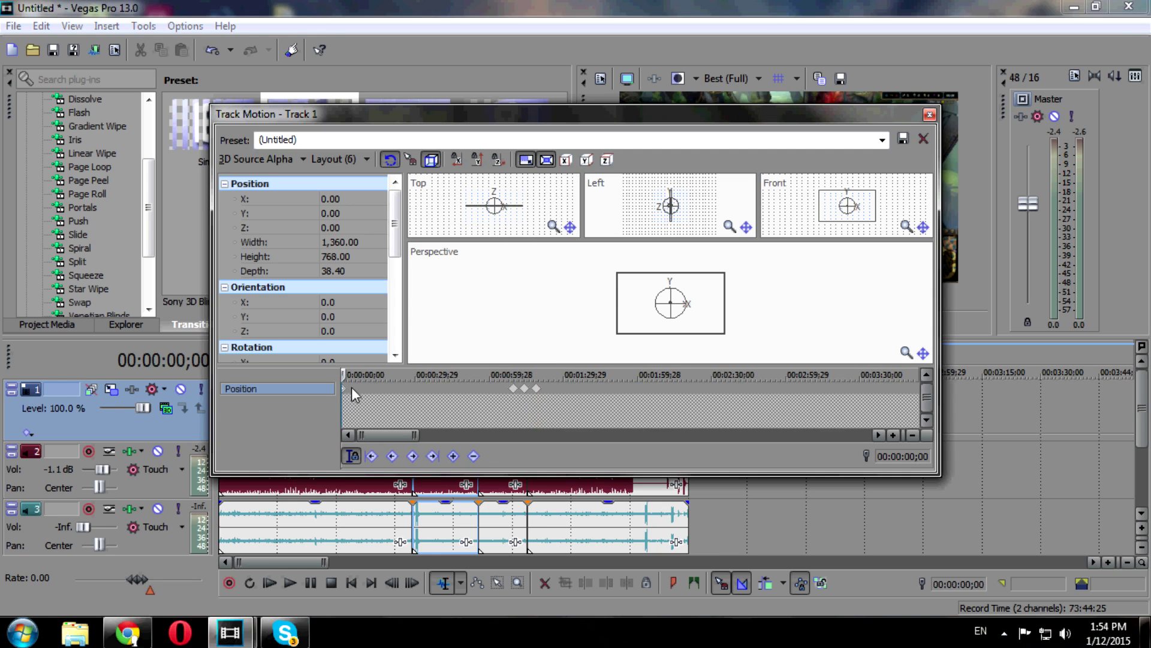
left_click(514, 398)
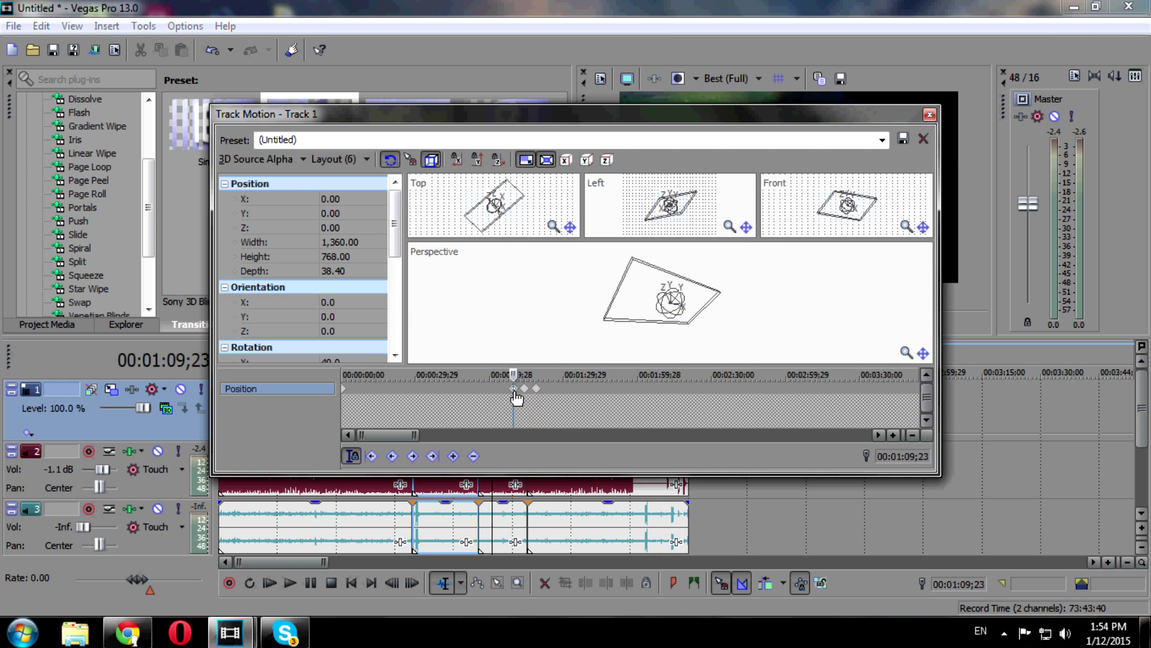
left_click_drag(393, 255, 397, 274)
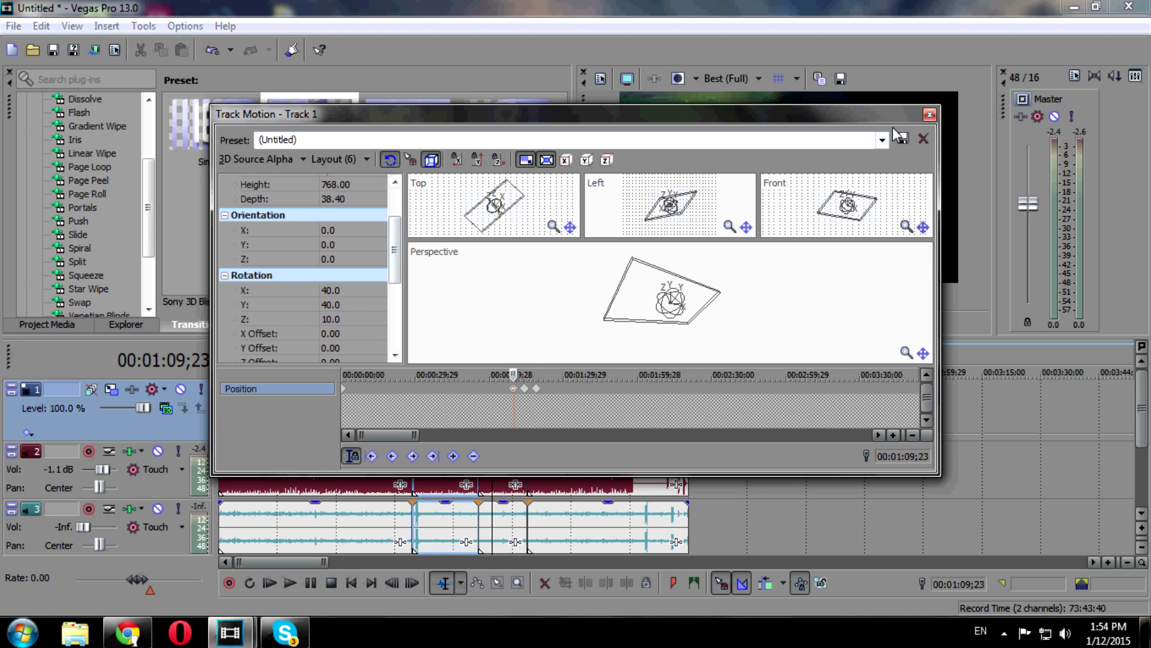
left_click(928, 117)
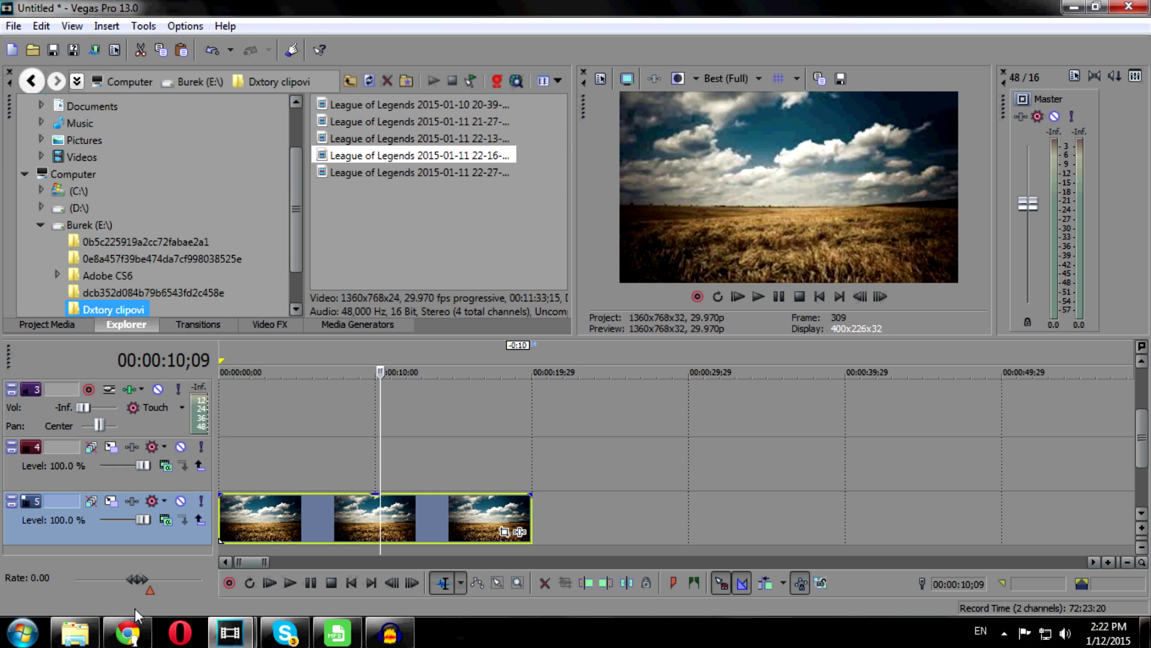
- Check the field image in Chrome, then return to Vegas Pro
left_click(129, 632)
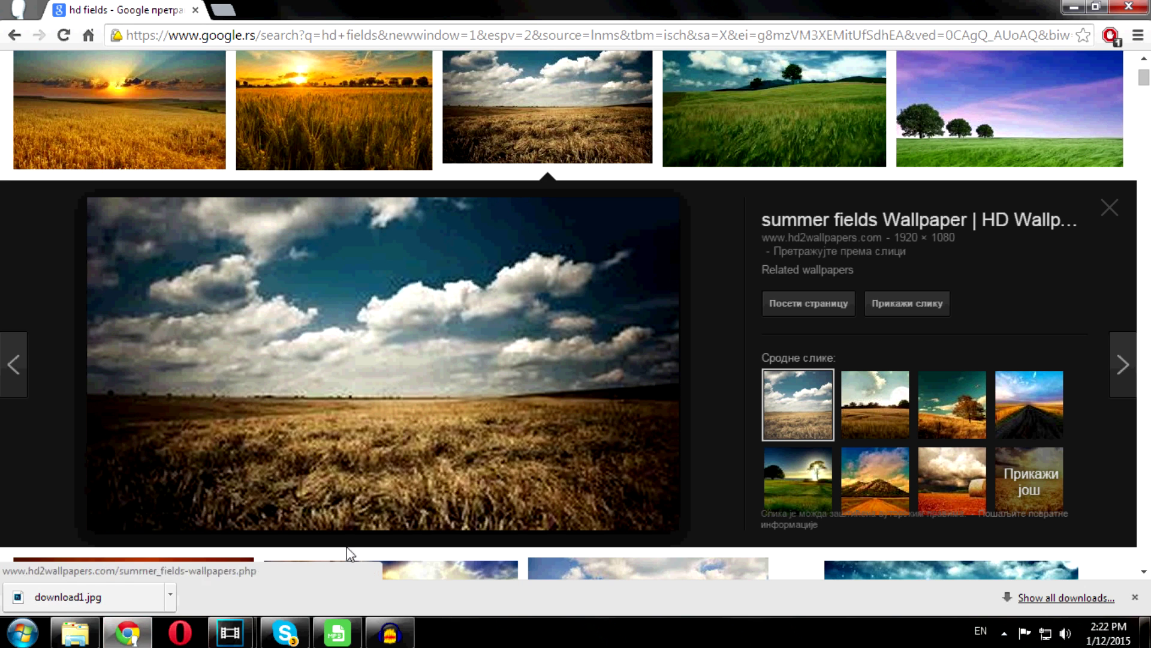
left_click(1077, 8)
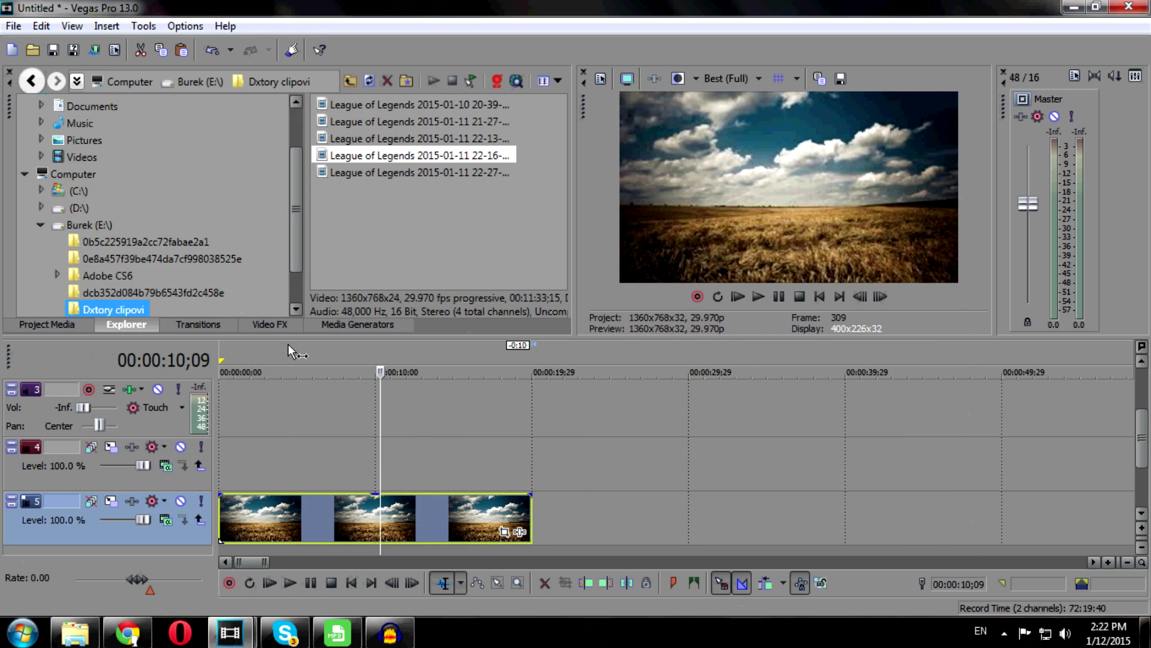
- Add a (Legacy) Text Soft Shadow event on track 4 reading 'Please Subscribe'
left_click(389, 324)
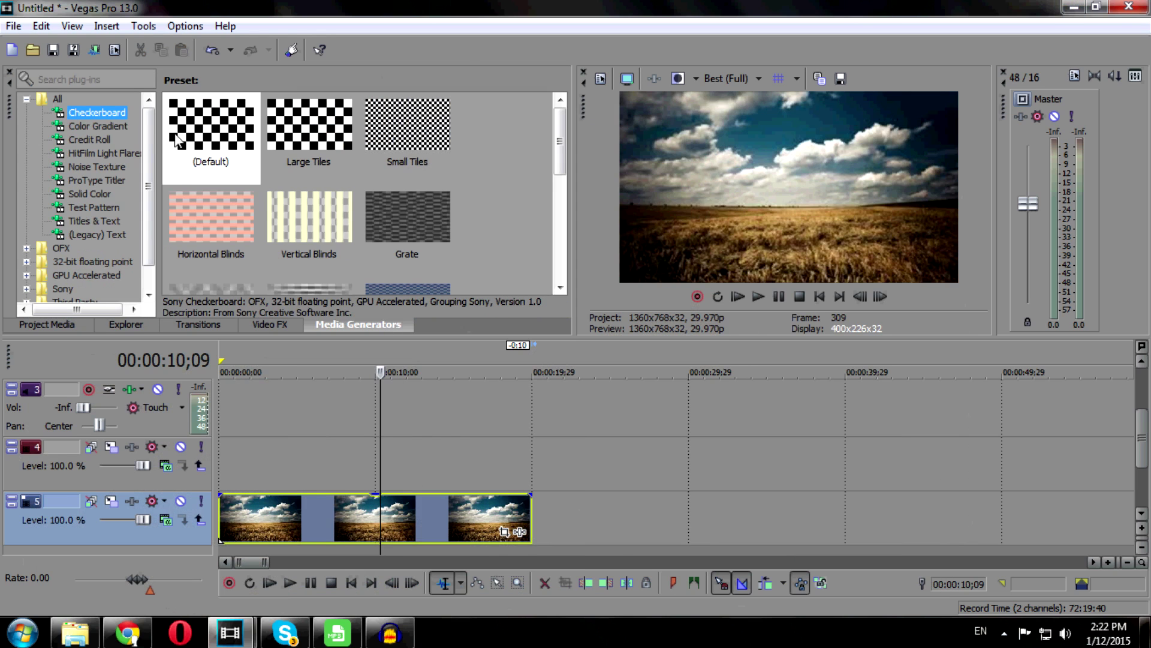
left_click(90, 235)
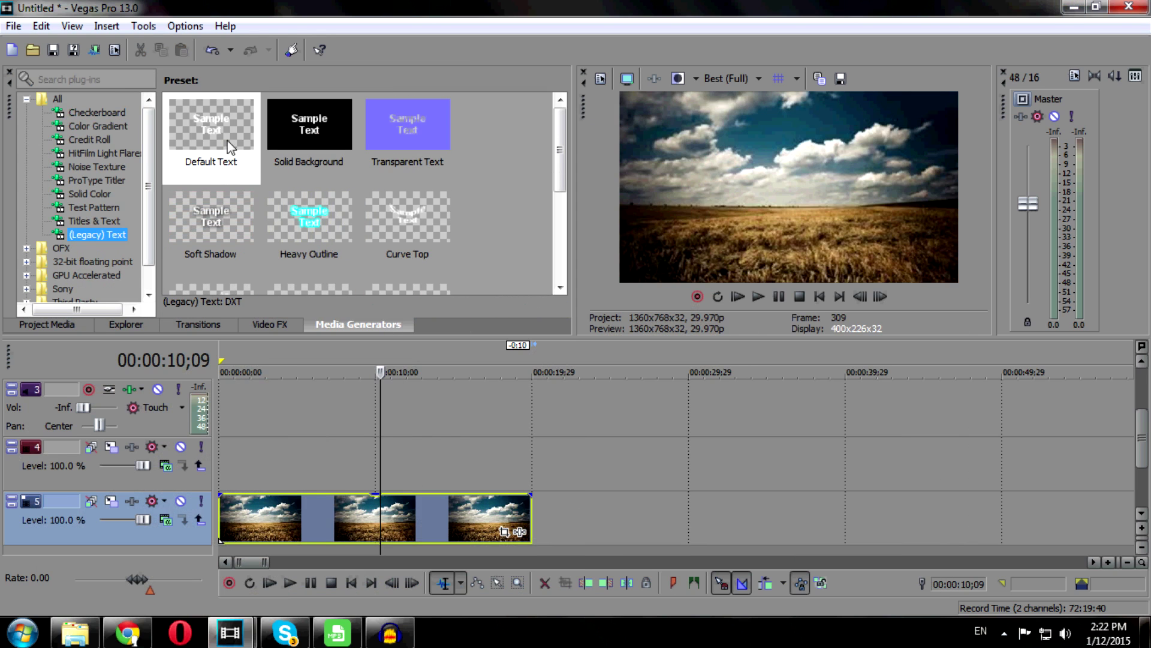
left_click_drag(216, 201, 392, 460)
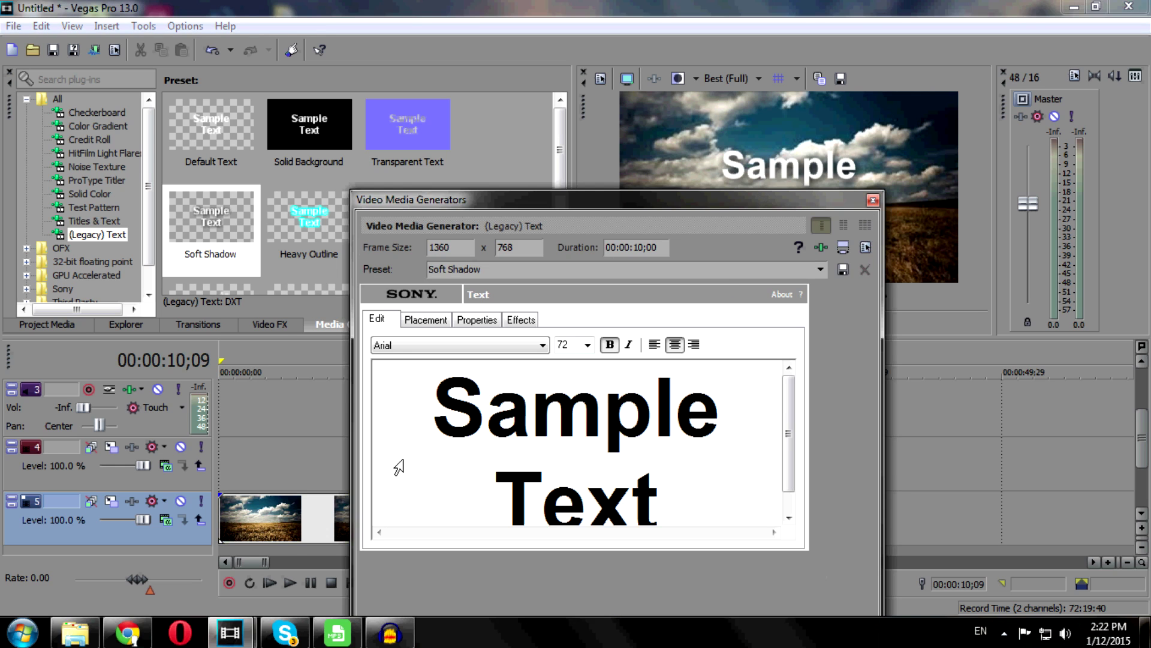
left_click(659, 483)
key("ctrl+a")
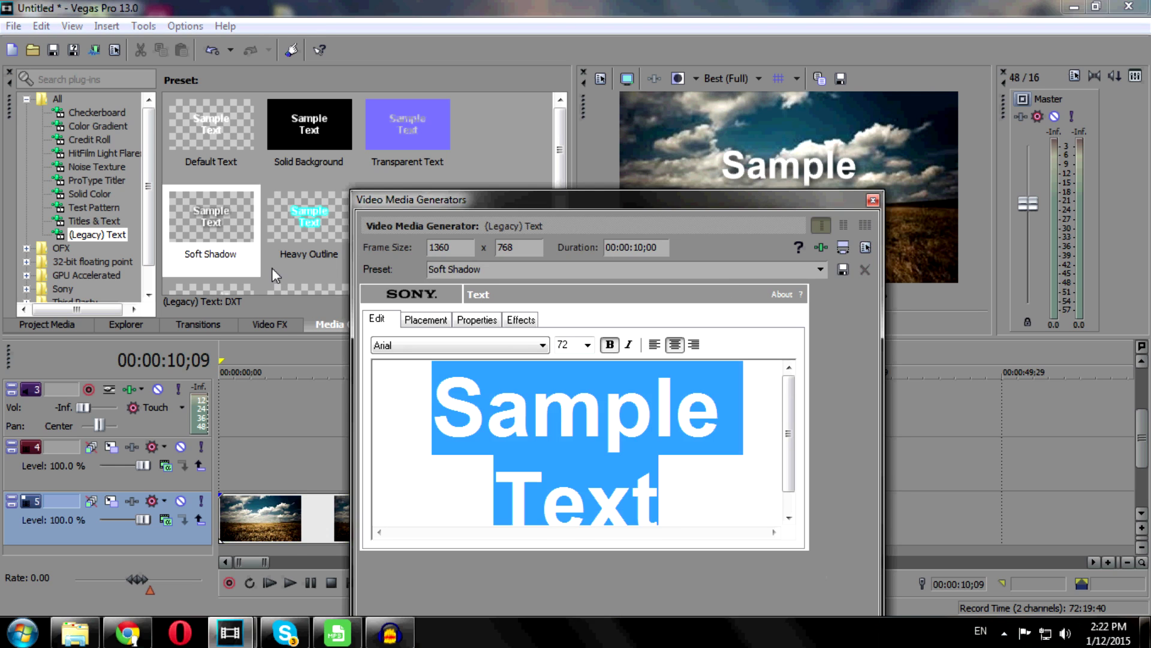
type("Please \\")
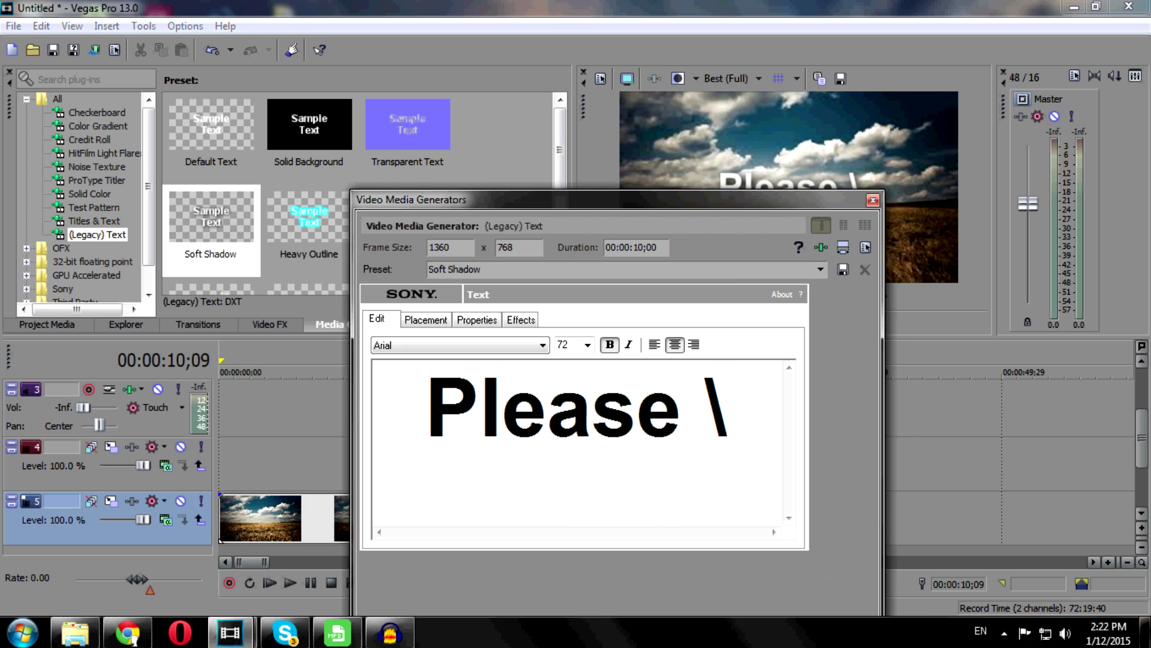
key("BackSpace")
type("Subscribe")
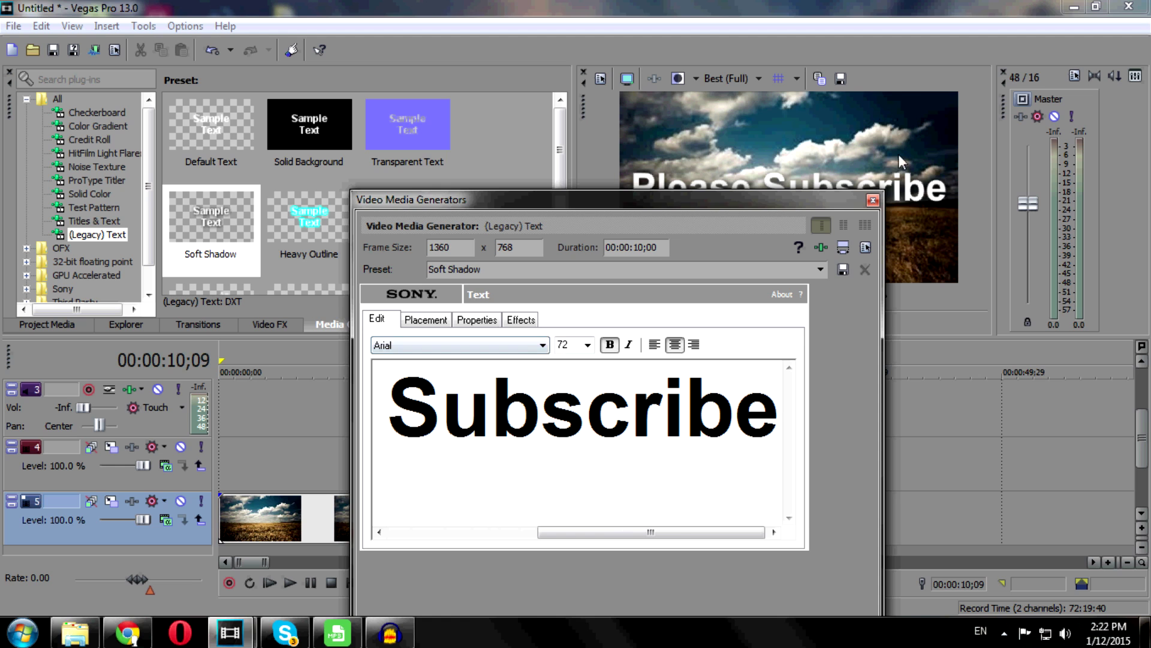
left_click(873, 199)
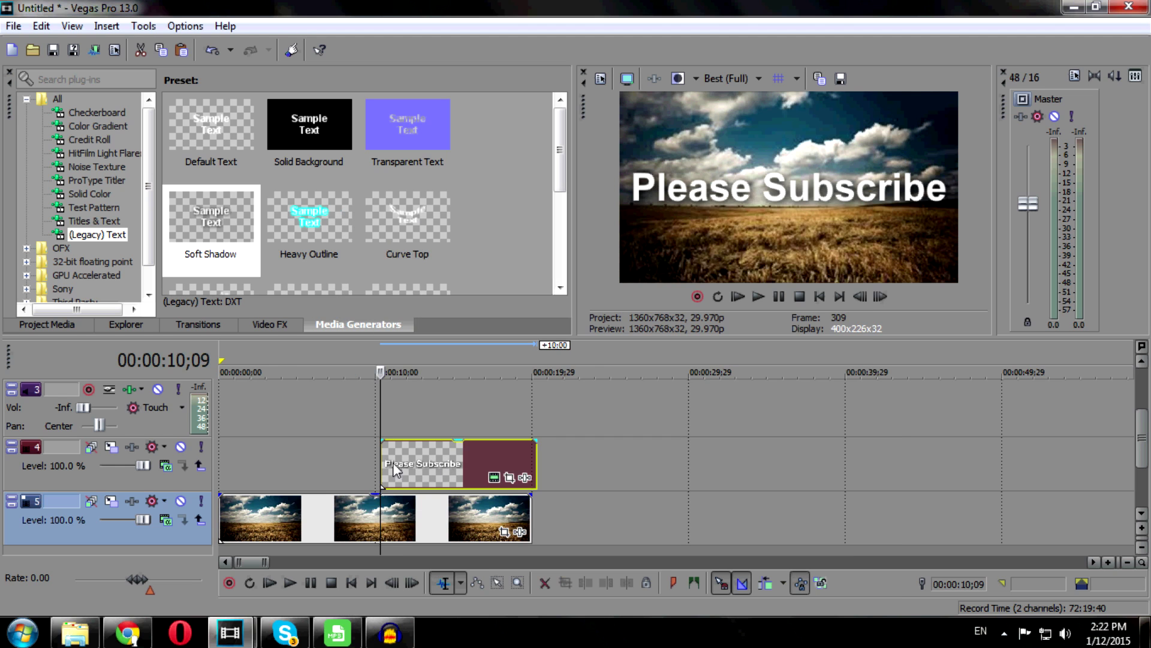
- Move the Please Subscribe event to the timeline start and place its text near the frame bottom
mouse_move(380, 462)
left_mouse_down()
mouse_move(384, 453)
mouse_move(220, 457)
left_mouse_up()
left_click(489, 476)
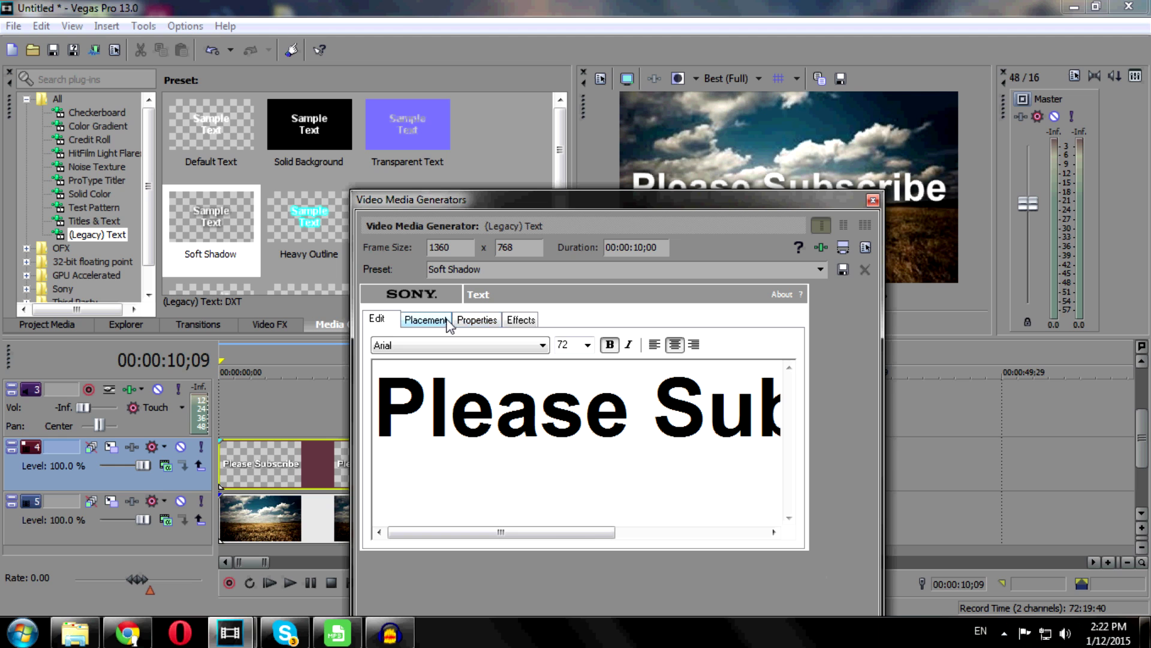
left_click(420, 322)
left_click_drag(509, 460, 509, 506)
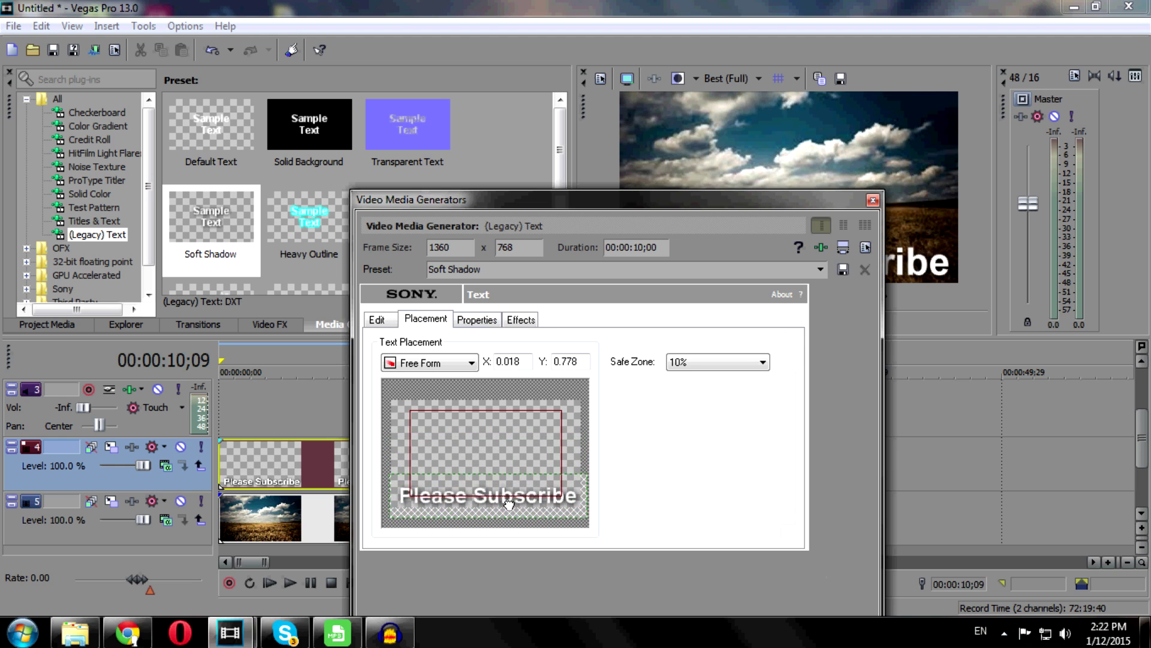
left_click(872, 201)
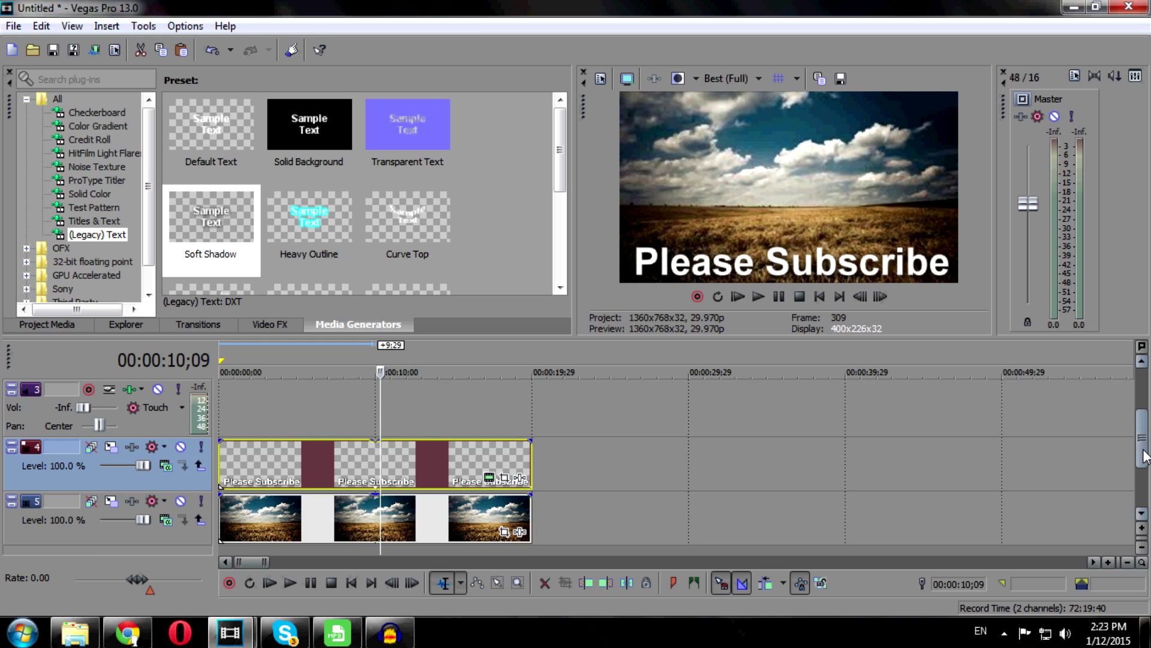
scroll(1140, 439, "up", 1)
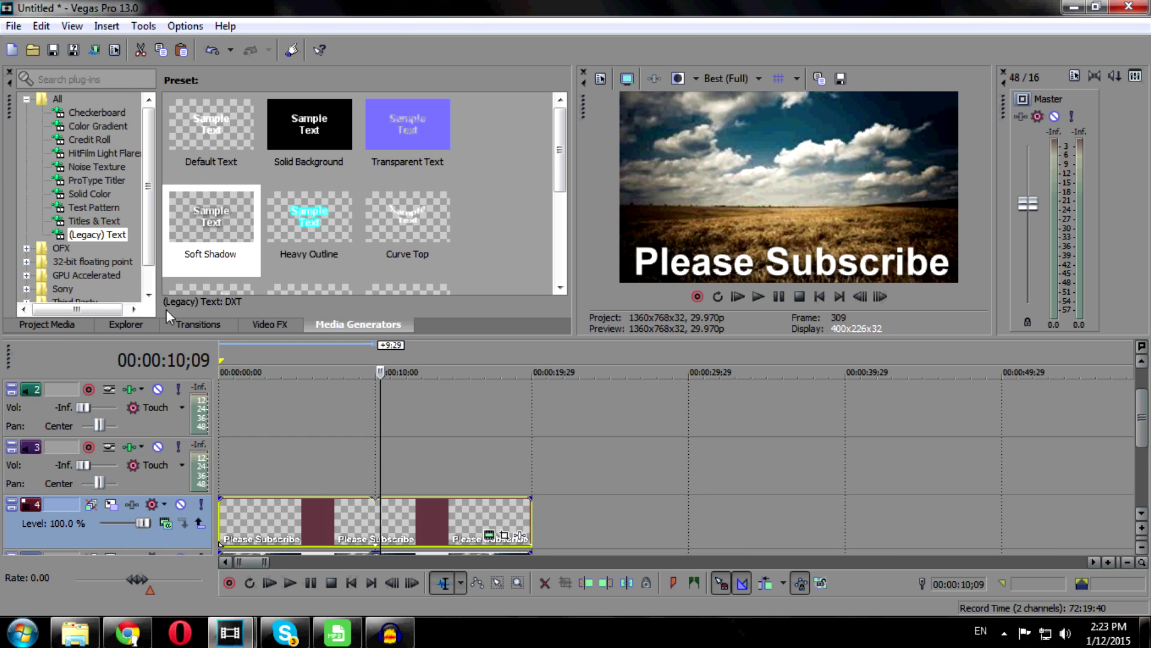
- Add the League of Legends clip from Project Media and set the cursor at 00:00:19;29
left_click(47, 324)
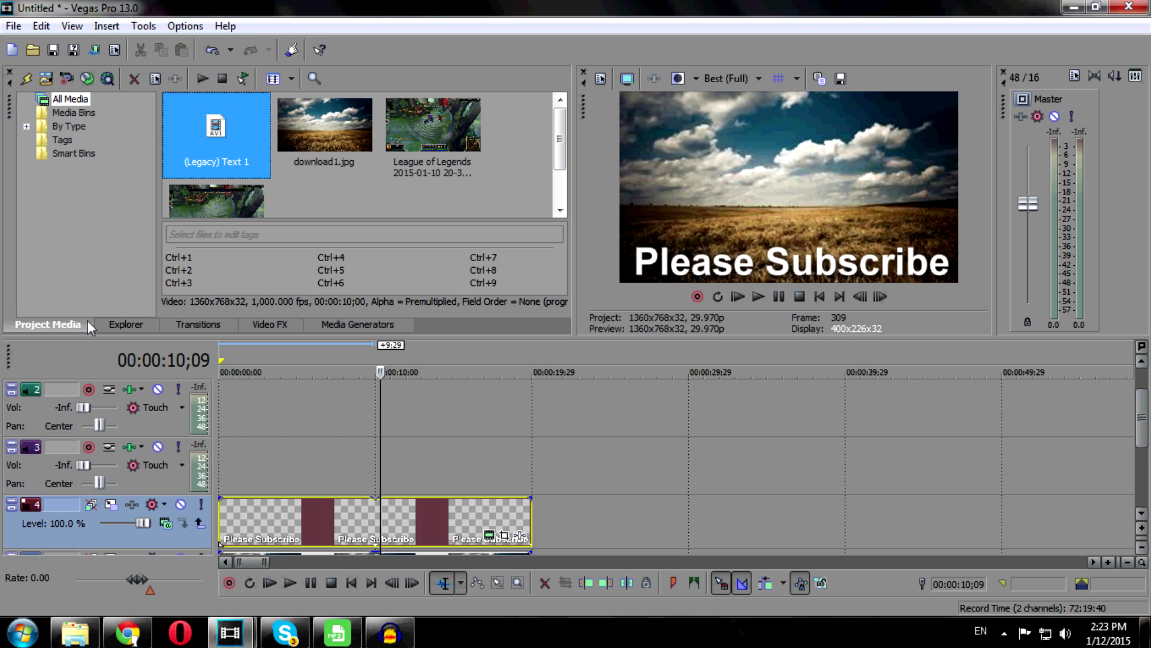
left_click(412, 123)
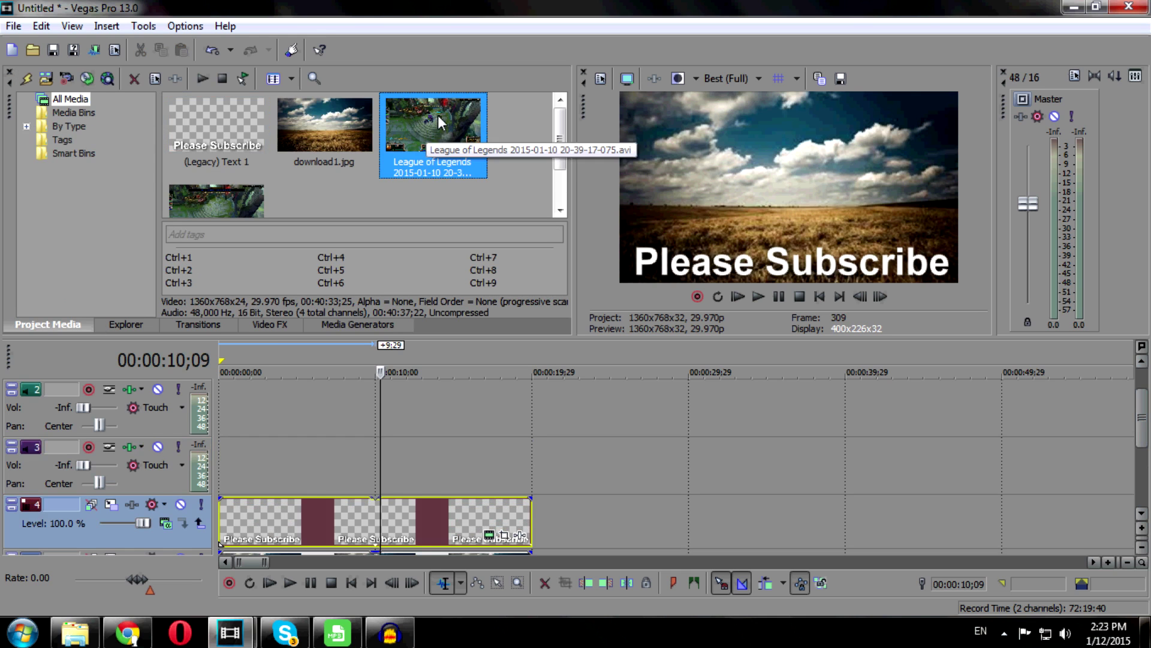
left_click_drag(434, 129, 238, 407)
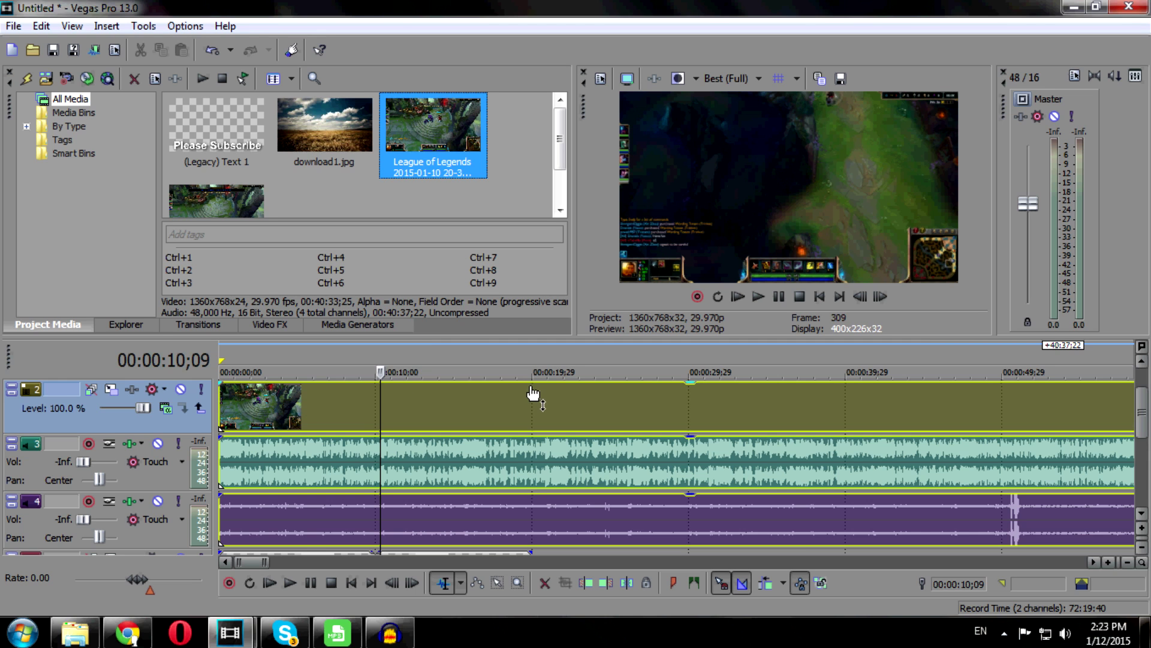
mouse_move(532, 385)
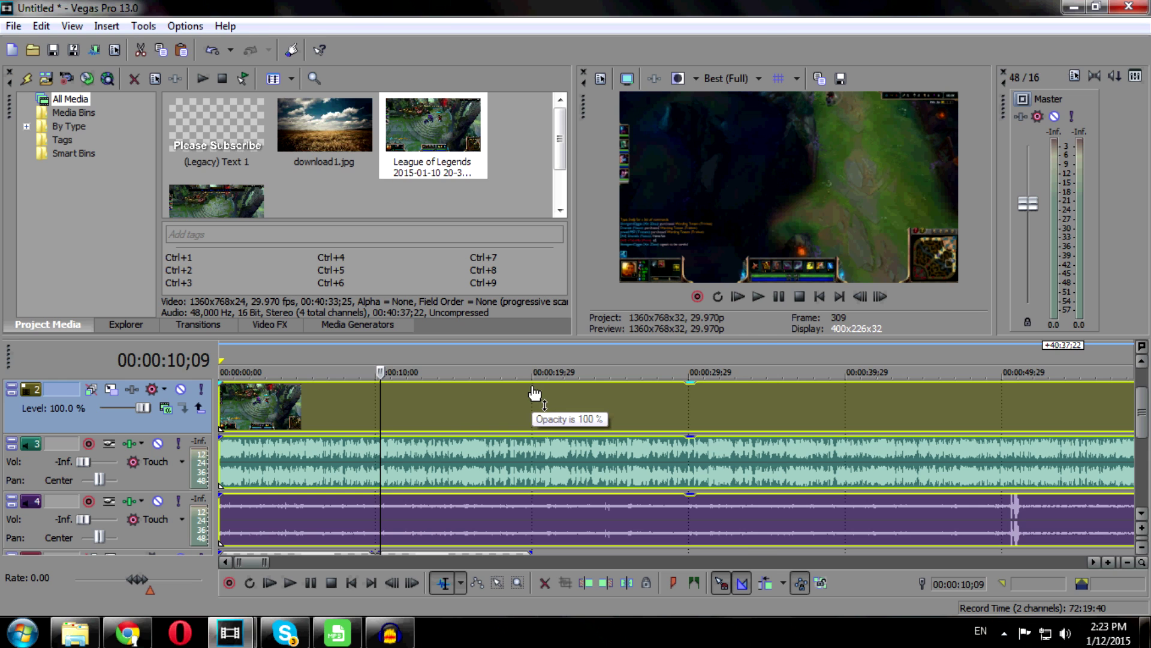
left_click(531, 396)
- Trim the League of Legends clip's end at 00:00:19;29 and open its Pan/Crop settings
right_click(532, 397)
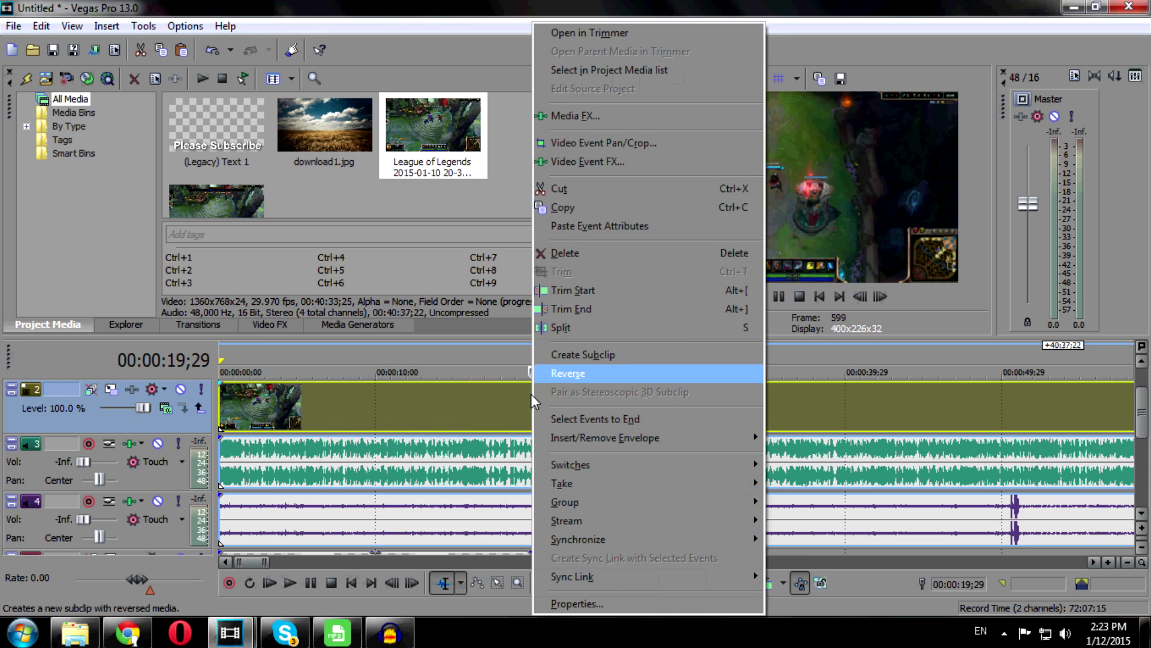
left_click(598, 309)
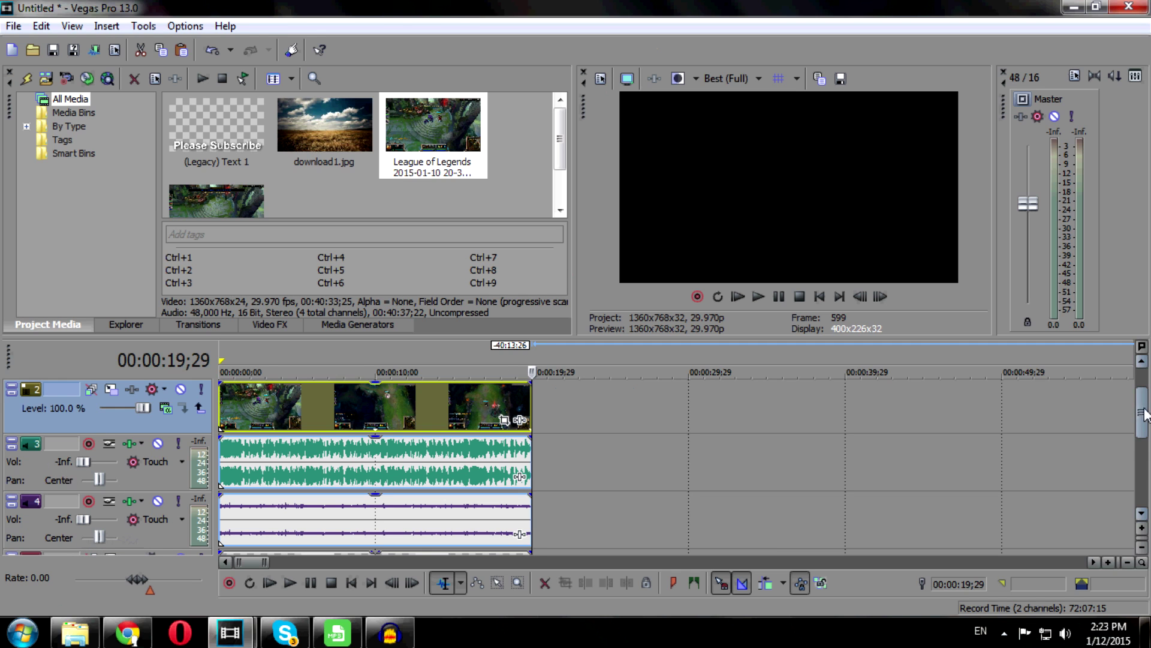
mouse_move(1143, 425)
left_mouse_down()
mouse_move(1144, 458)
mouse_move(1135, 430)
left_mouse_up()
scroll(1145, 456, "up", 1)
scroll(1136, 430, "down", 1)
scroll(1129, 427, "up", 1)
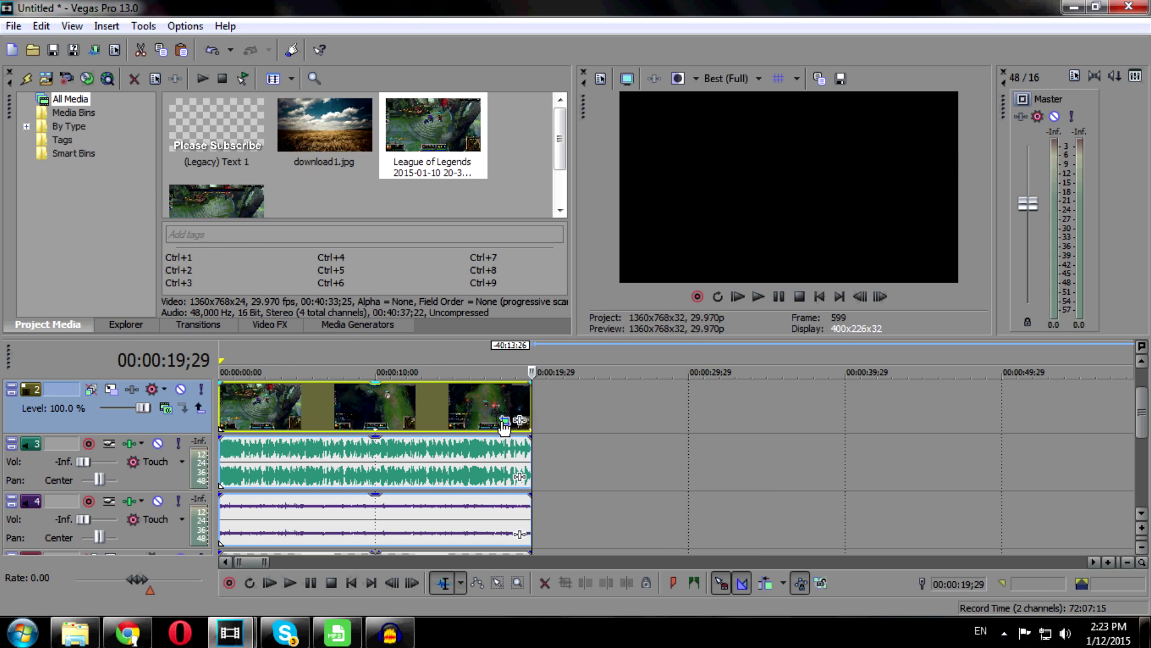
left_click(503, 420)
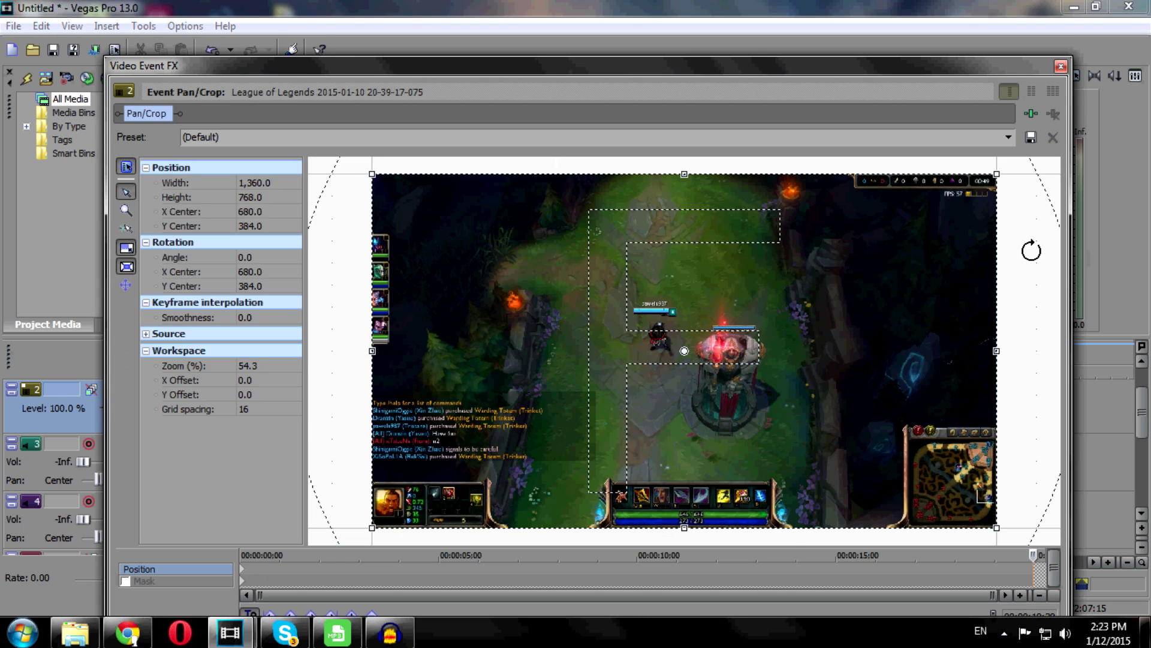
scroll(967, 271, "down", 2)
scroll(961, 277, "down", 3)
scroll(955, 281, "down", 1)
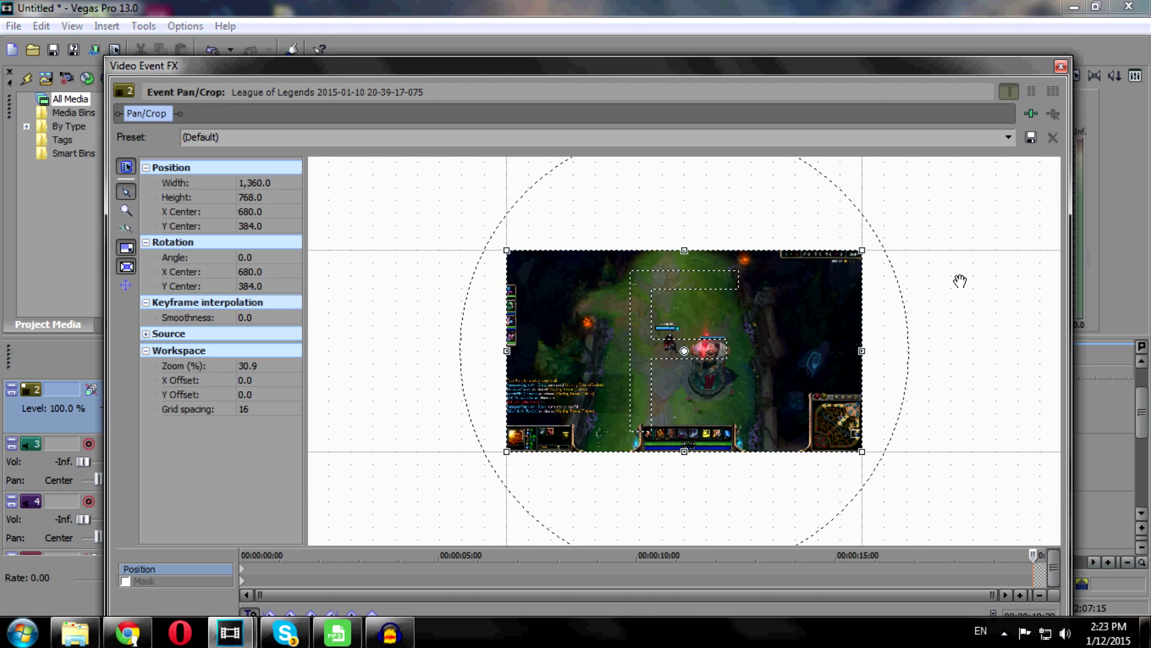
- Add a Position keyframe at about 7 s and shrink the first gameplay clip into an upper-right inset
left_click(242, 572)
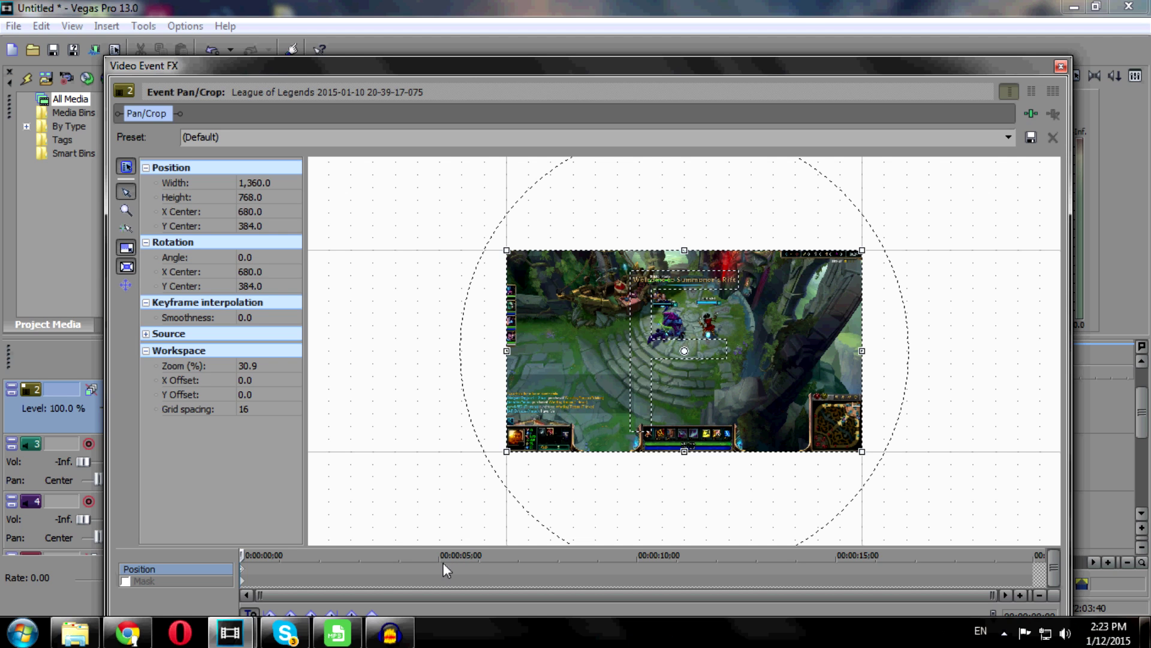
left_click(518, 565)
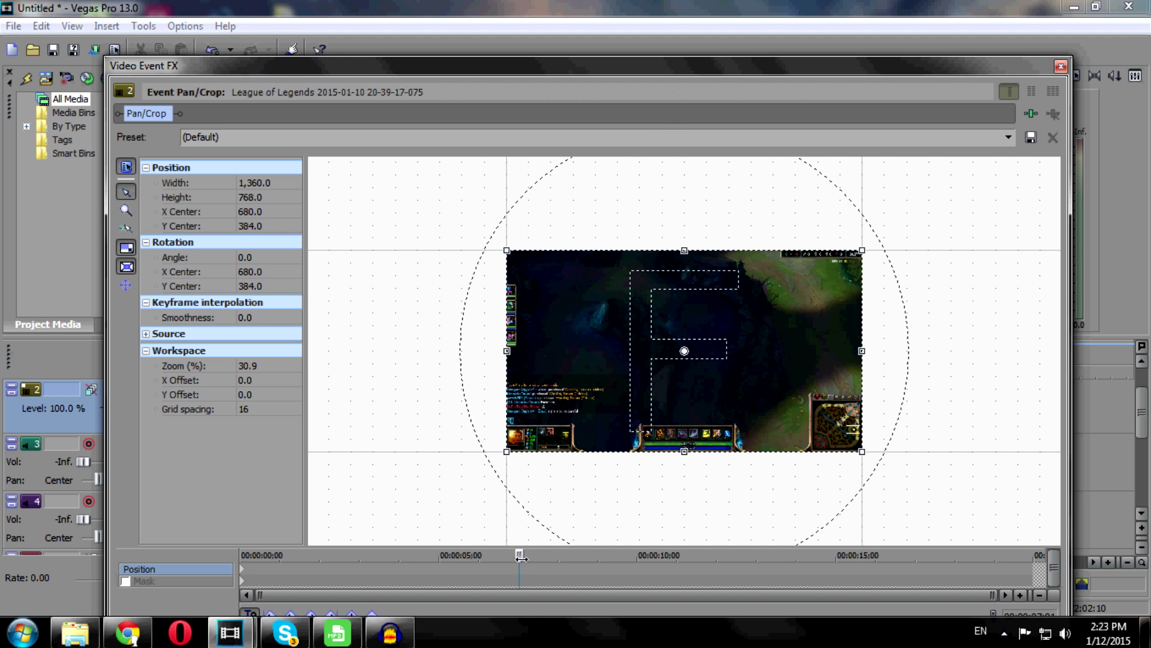
mouse_move(661, 70)
left_mouse_down()
mouse_move(676, 16)
mouse_move(669, 21)
left_mouse_up()
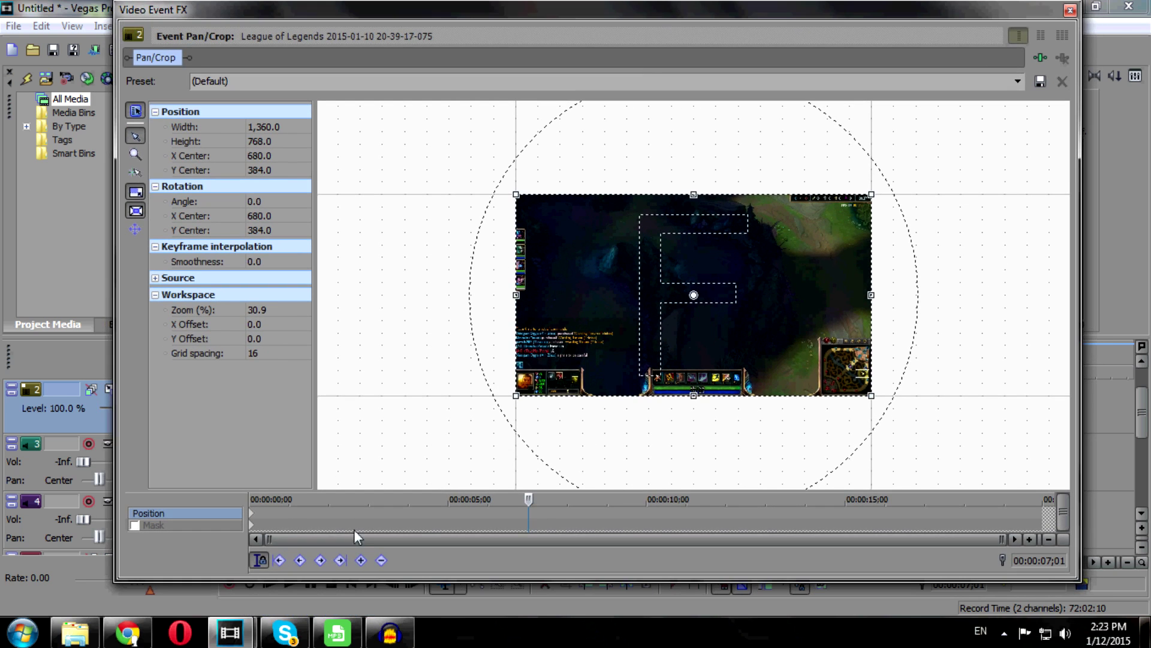
left_click(361, 561)
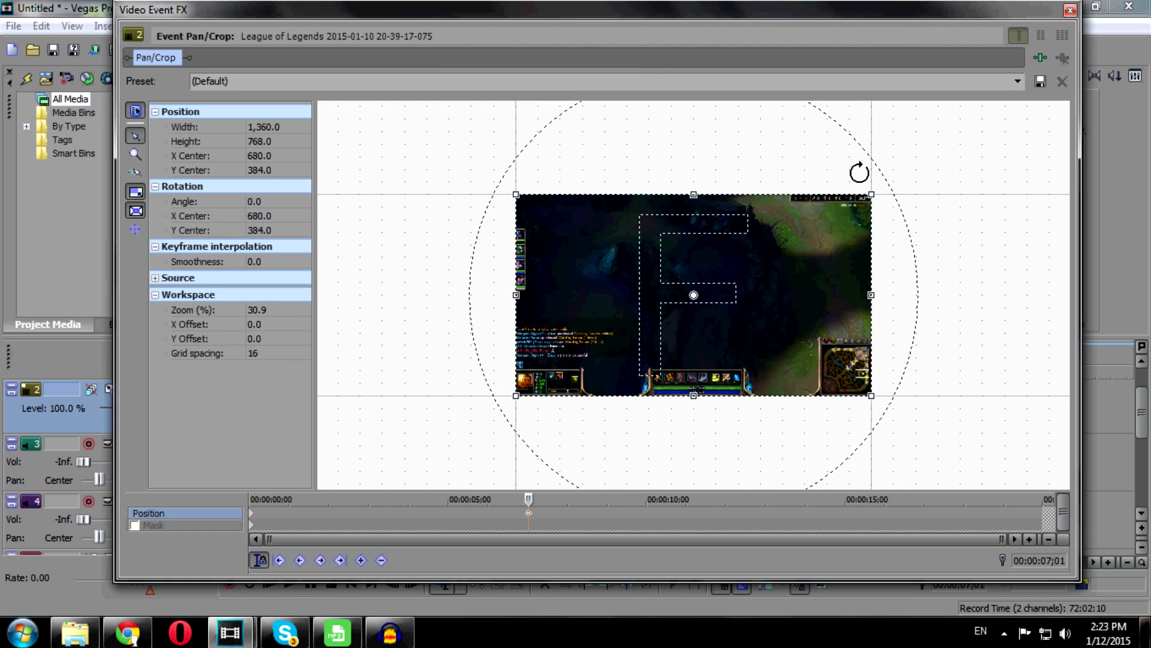
mouse_move(871, 194)
left_mouse_down()
mouse_move(945, 133)
mouse_move(1062, 111)
left_mouse_up()
left_click_drag(913, 261, 725, 276)
scroll(744, 279, "down", 2)
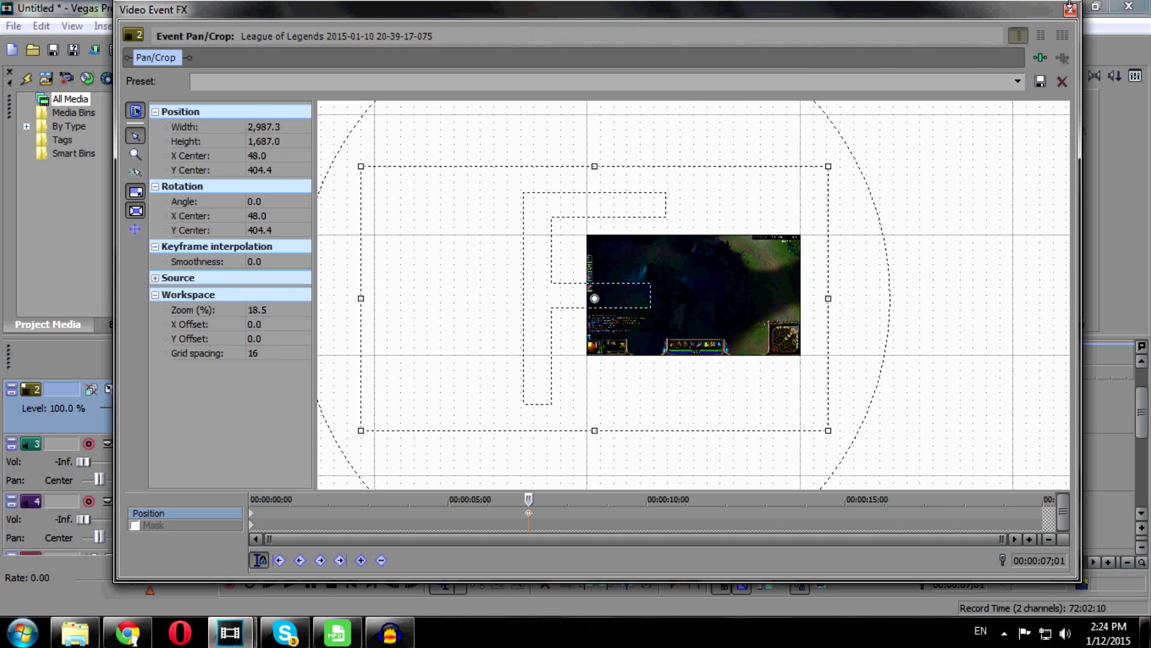
left_click(1070, 10)
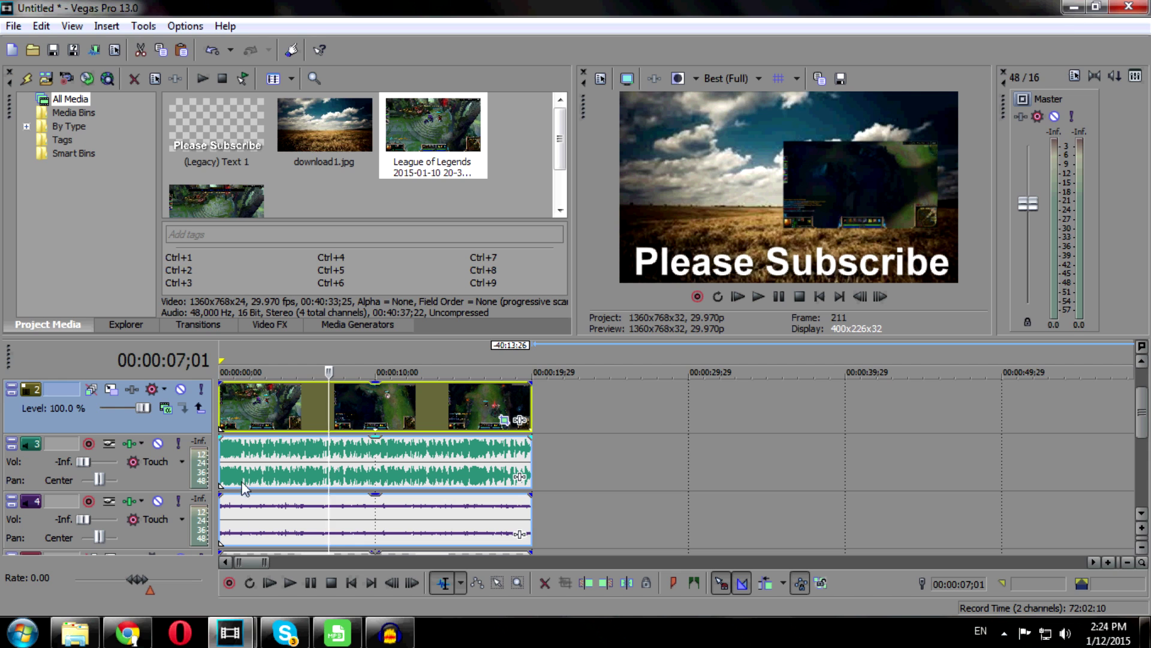
left_click(223, 423)
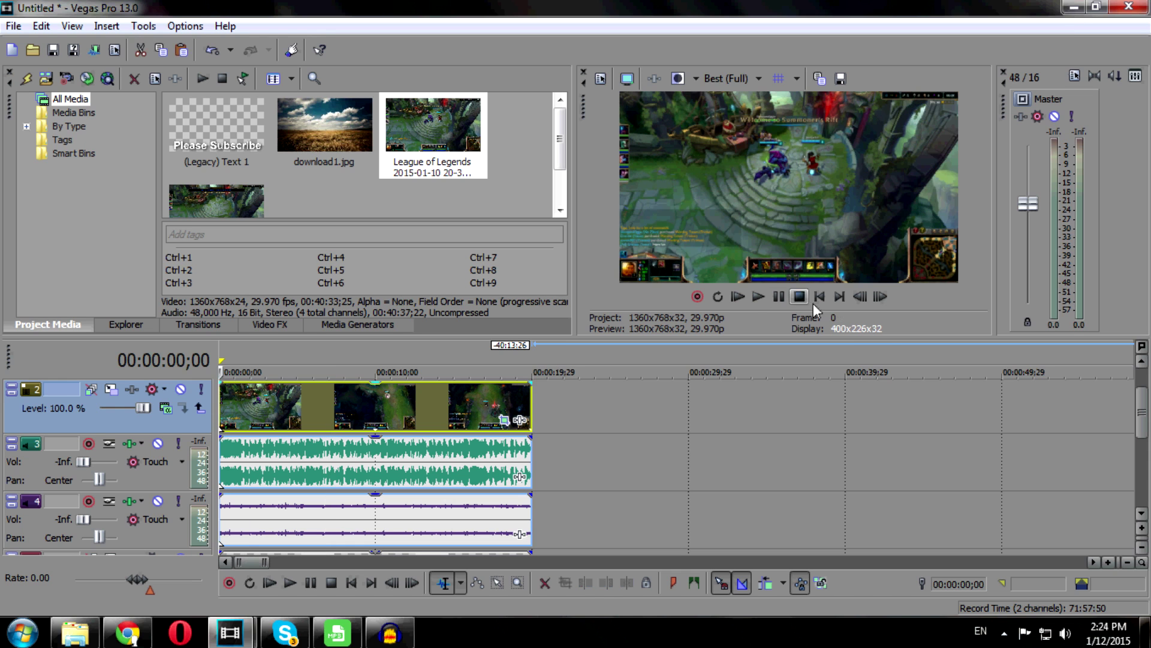
left_click(759, 296)
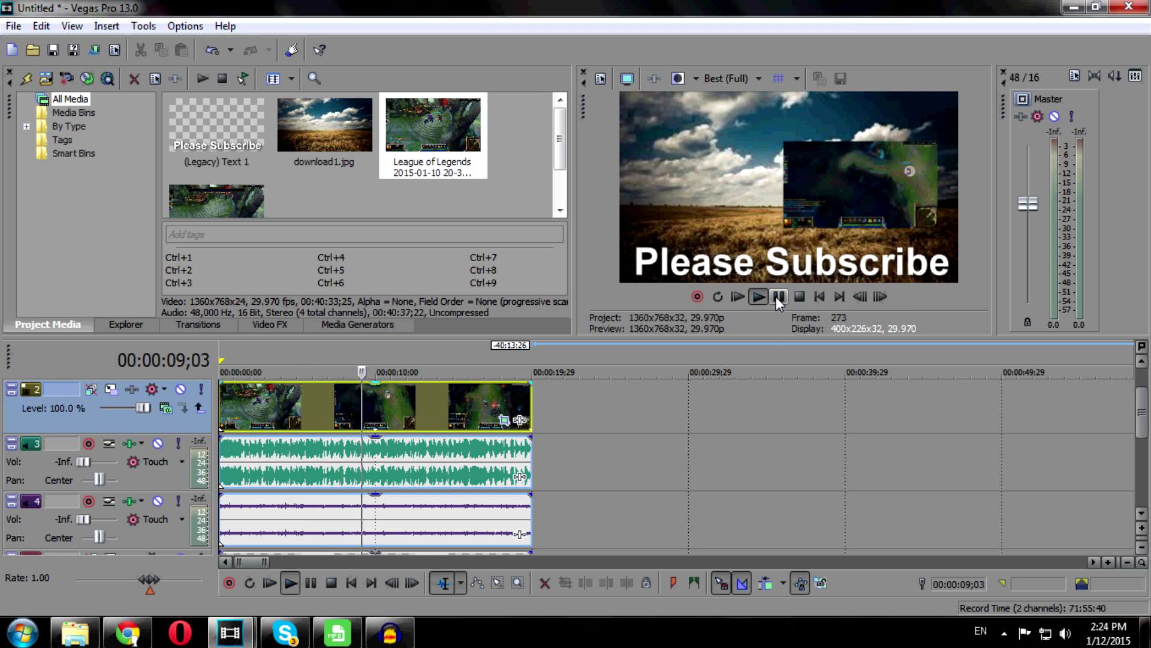
left_click(778, 295)
left_click(225, 412)
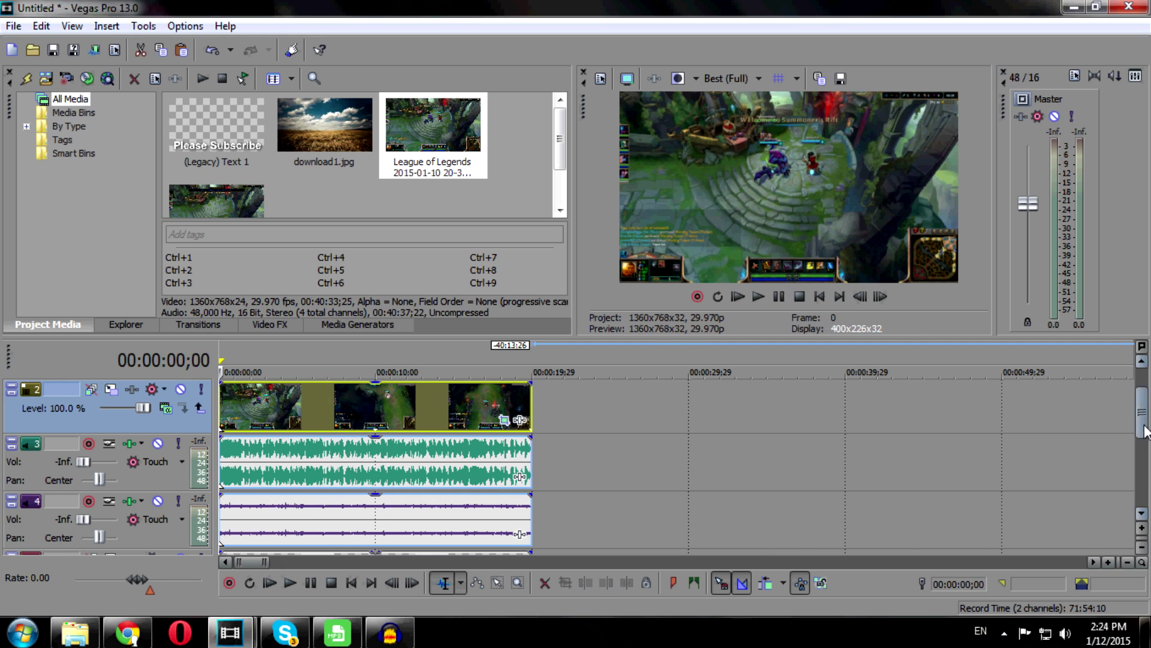
mouse_move(1140, 413)
left_mouse_down()
mouse_move(1138, 490)
mouse_move(1138, 463)
left_mouse_up()
- Insert a new video track and move the first gameplay clip onto it
left_click(74, 26)
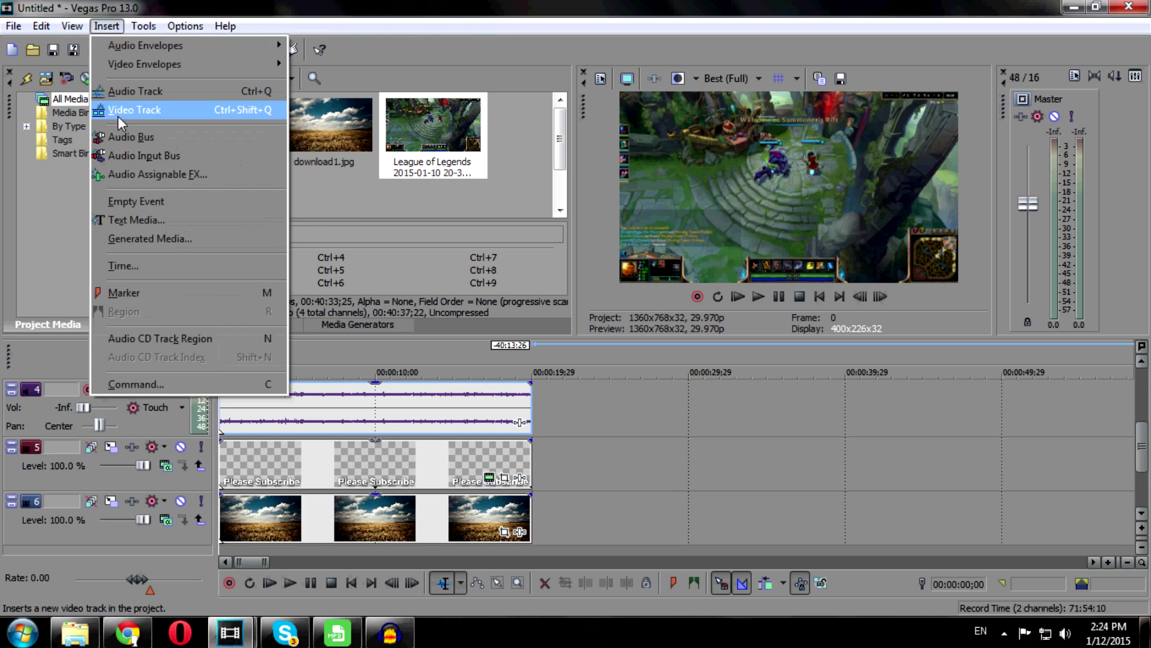
left_click(118, 112)
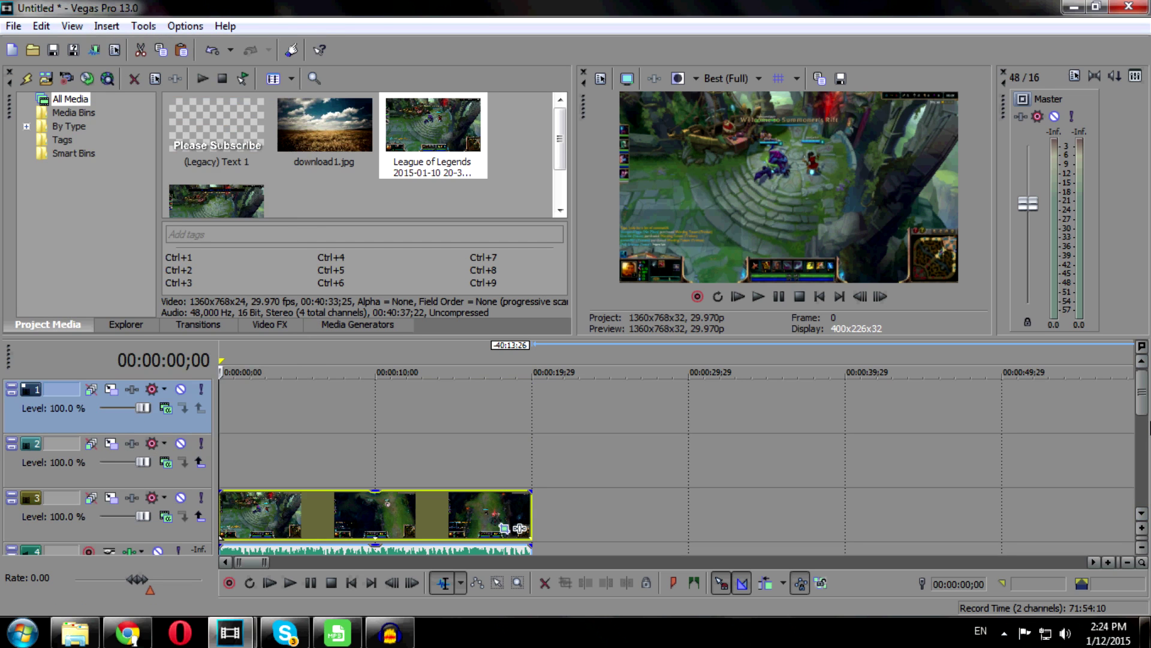
left_click_drag(390, 508, 382, 413)
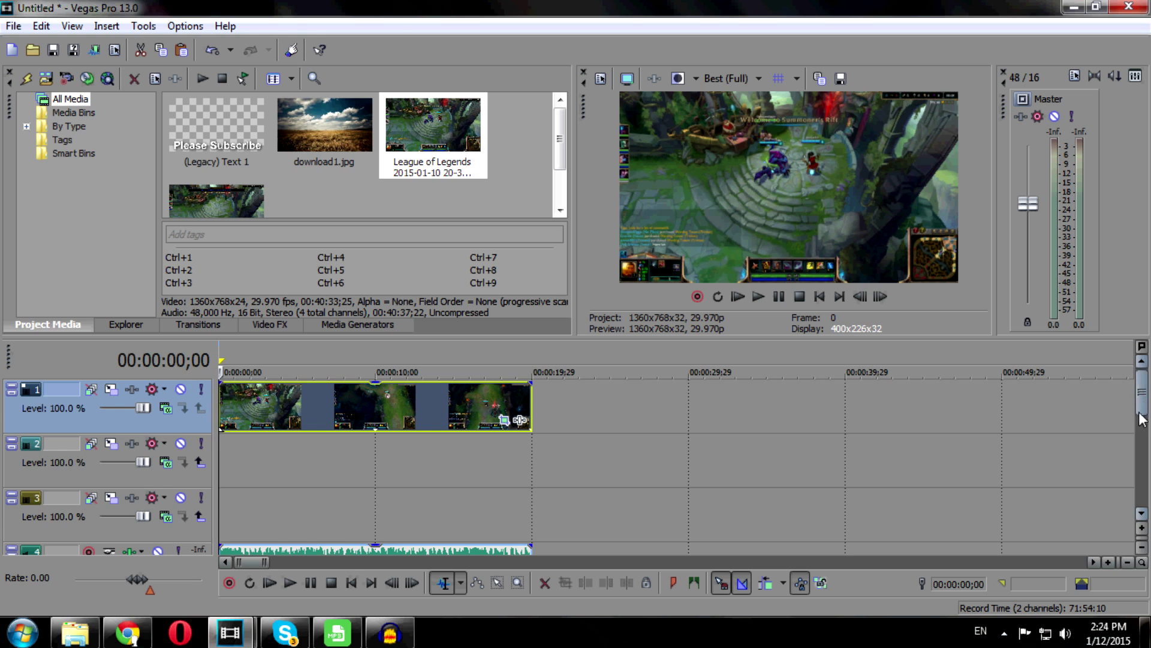
left_click_drag(1141, 410, 1141, 428)
scroll(1123, 437, "down", 2)
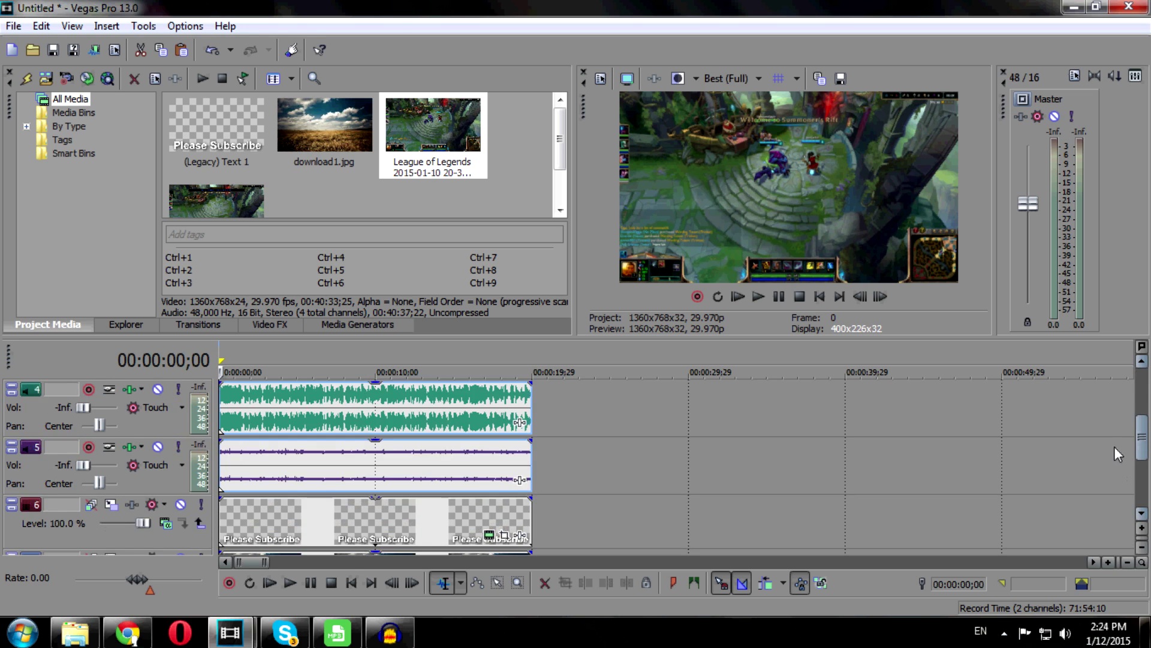
scroll(1112, 438, "up", 1)
- Place the second gameplay clip on track 2 and trim its end at 00:00:19;29
left_click(194, 206)
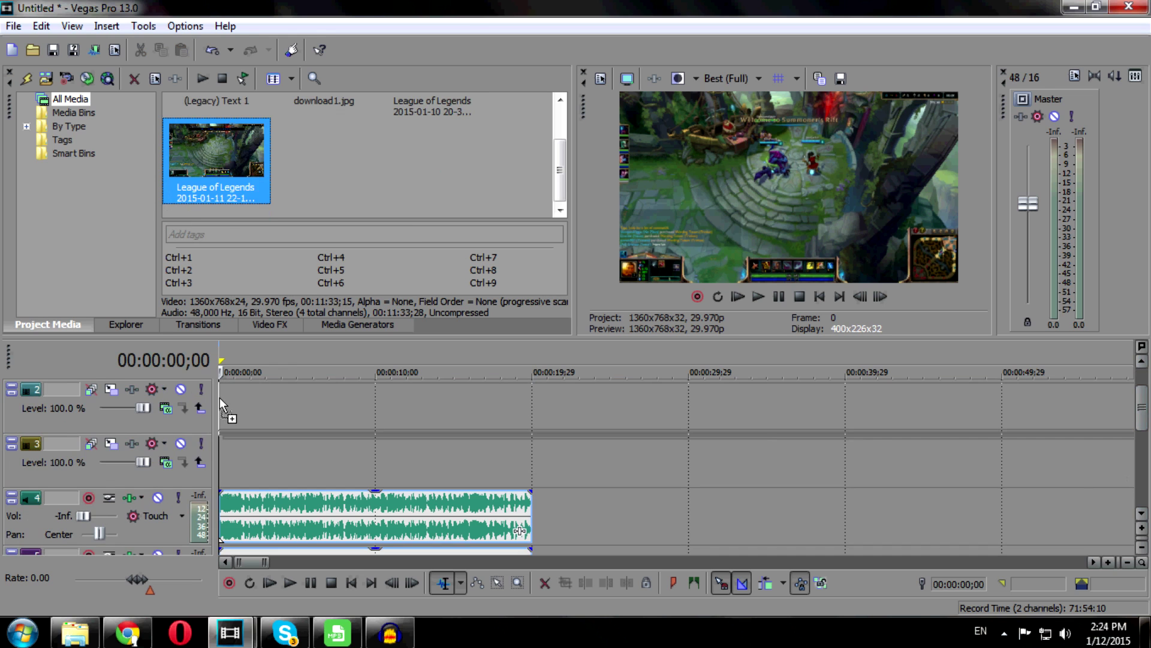
left_click_drag(198, 170, 229, 402)
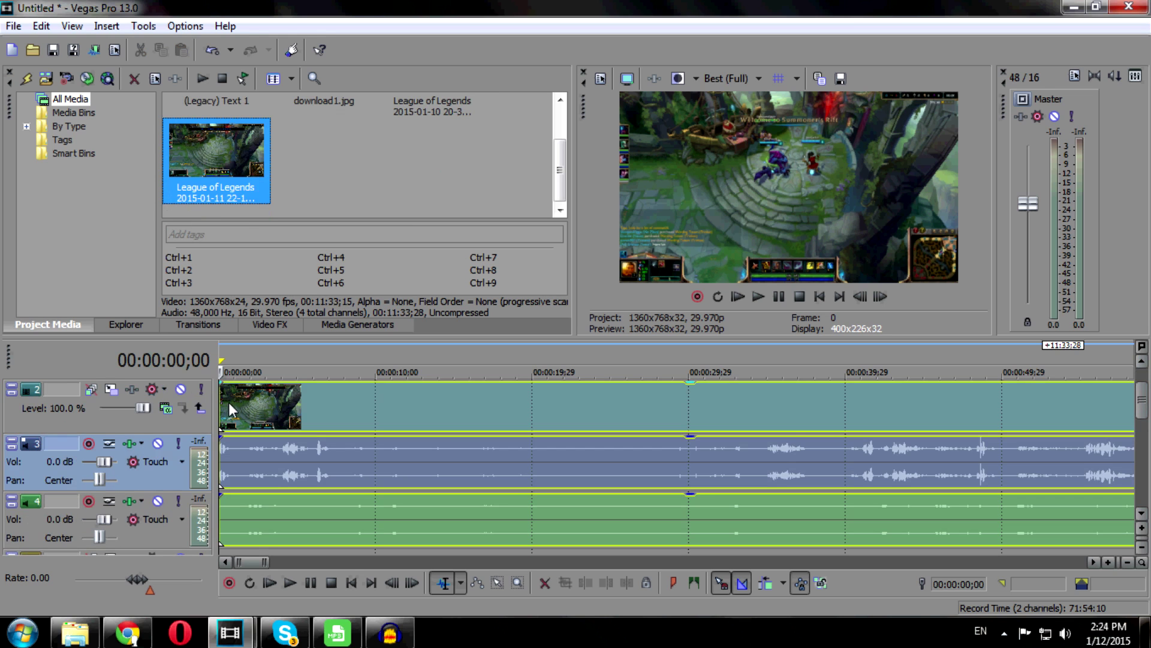
left_click(531, 399)
right_click(532, 398)
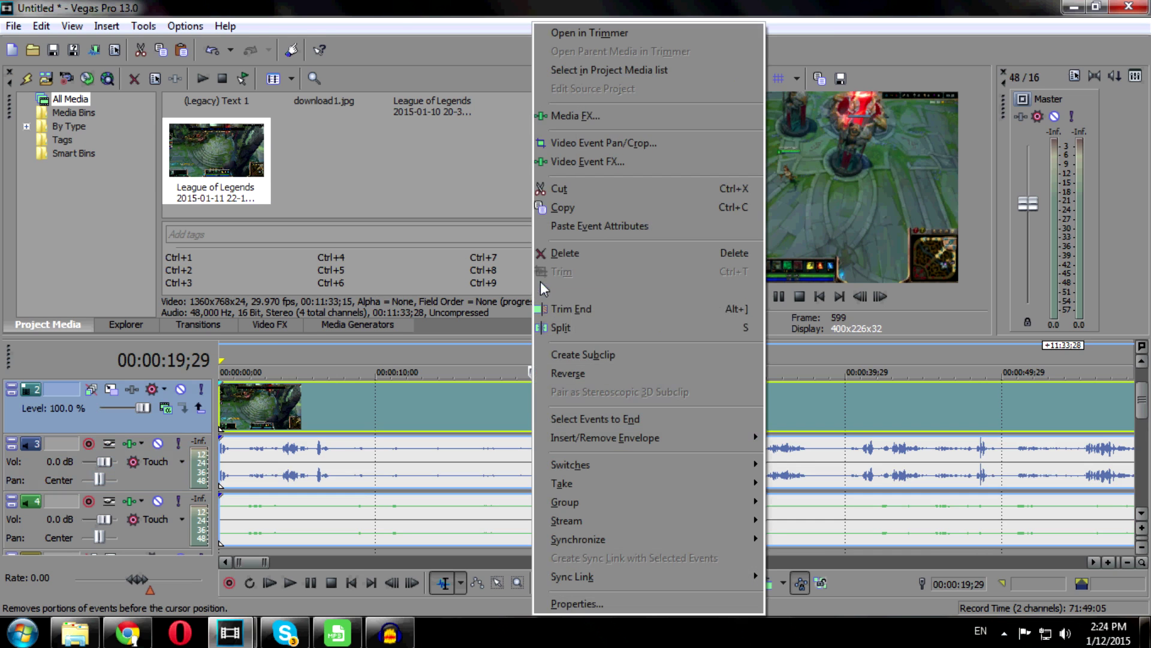
left_click(575, 310)
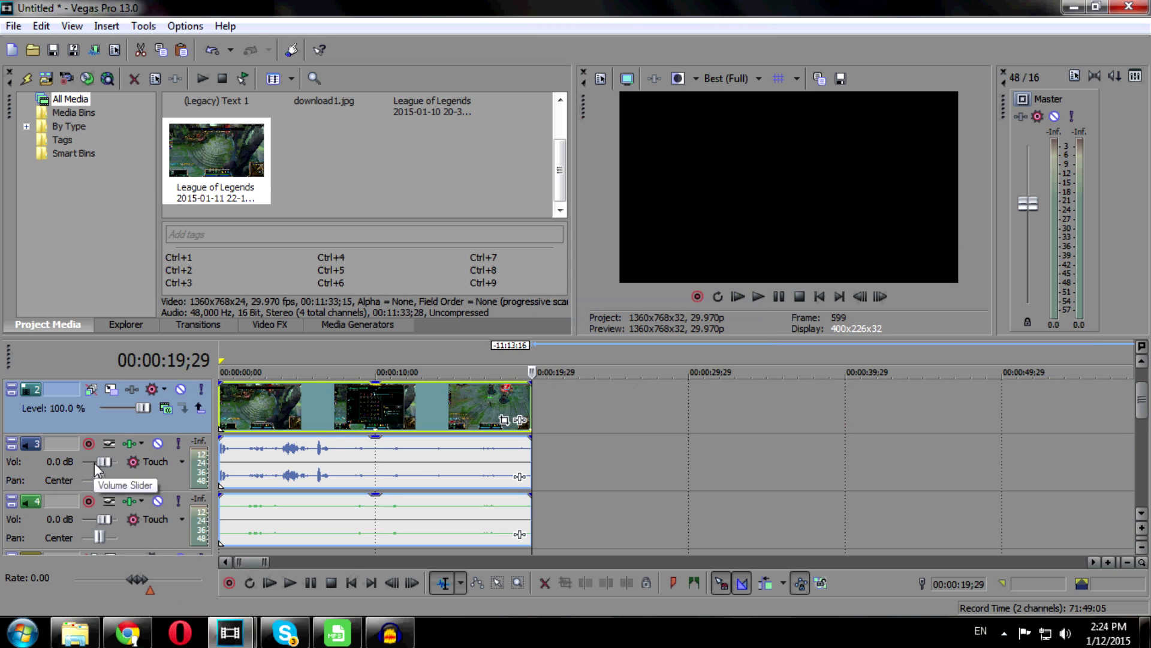
- Mute the audio on tracks 3 and 4 by setting their volume to -Inf
left_click_drag(99, 461, 48, 468)
left_click_drag(103, 519, 35, 518)
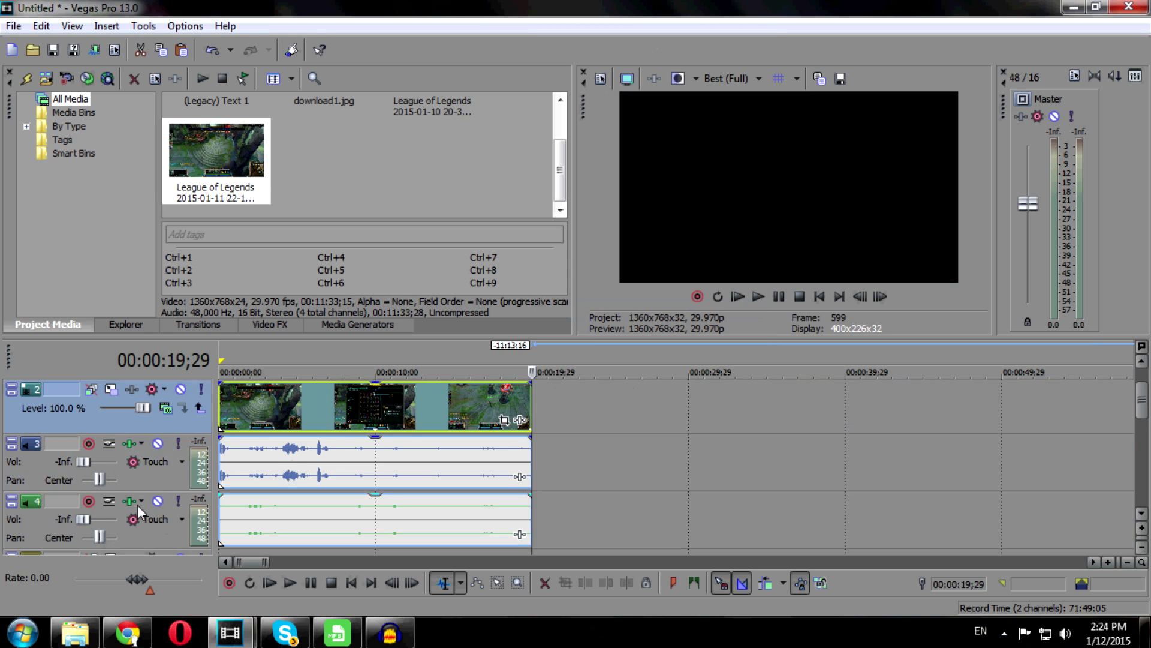
left_click(503, 419)
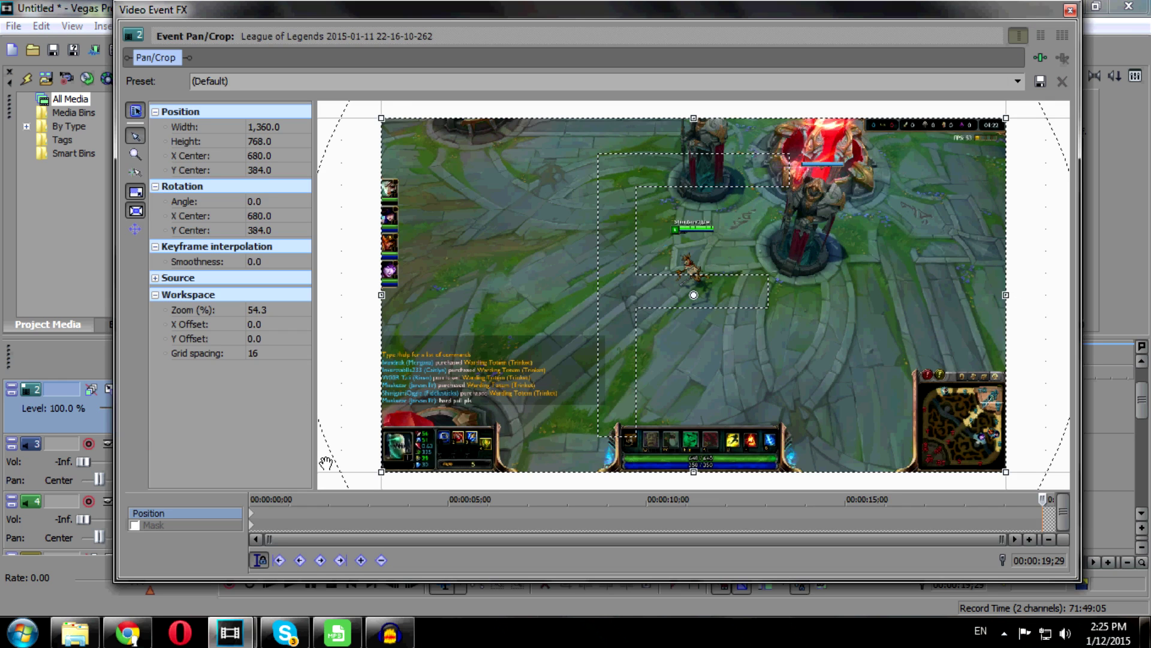
scroll(734, 360, "down", 2)
scroll(692, 343, "down", 3)
scroll(810, 182, "down", 2)
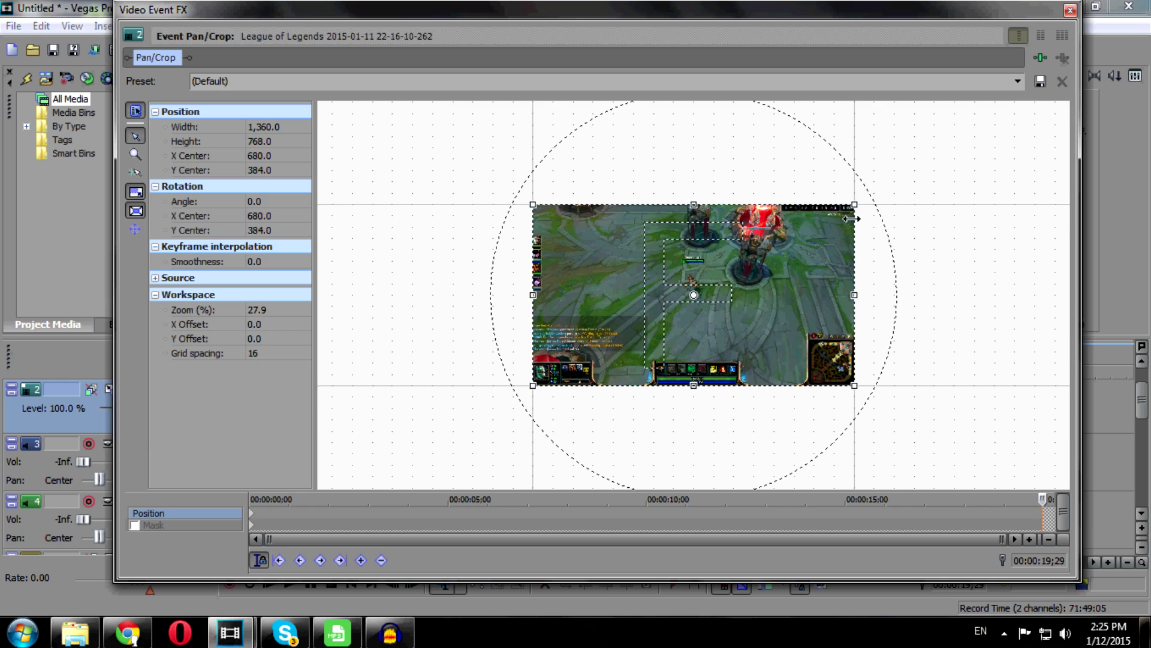
- Enlarge the second clip's crop box so the clip shrinks and shifts toward the left
mouse_move(858, 205)
left_mouse_down()
mouse_move(948, 162)
mouse_move(1023, 181)
left_mouse_up()
scroll(856, 309, "down", 2)
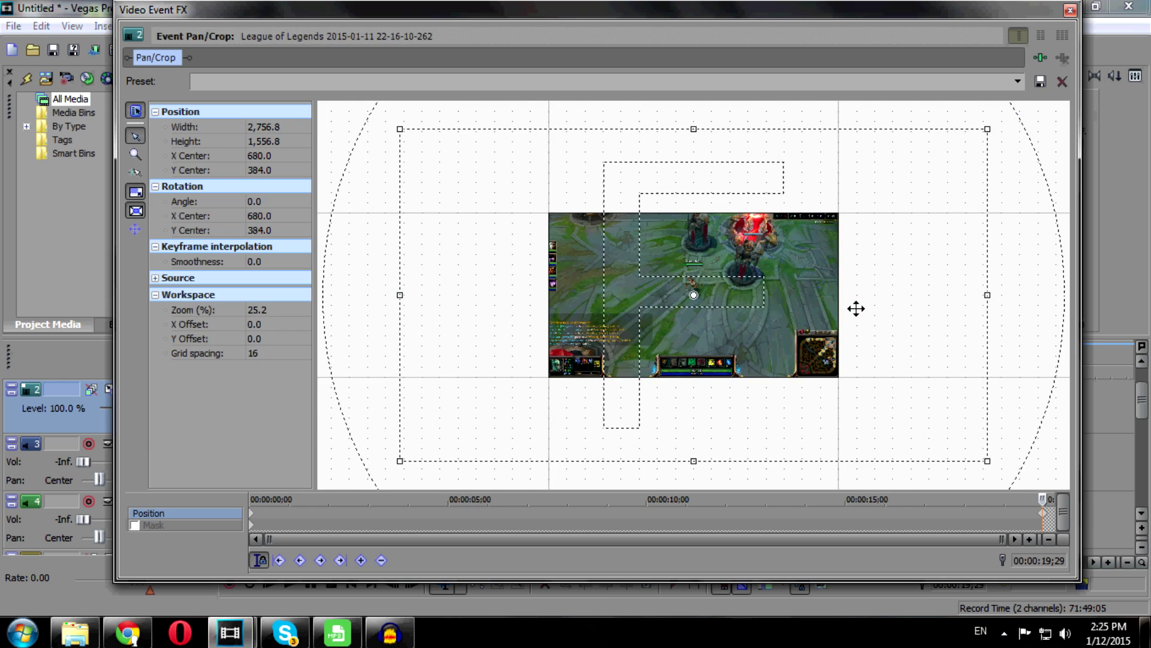
scroll(846, 312, "down", 1)
scroll(823, 313, "down", 1)
left_click_drag(754, 300, 833, 302)
left_click_drag(1000, 167, 1007, 162)
left_click_drag(862, 248, 874, 248)
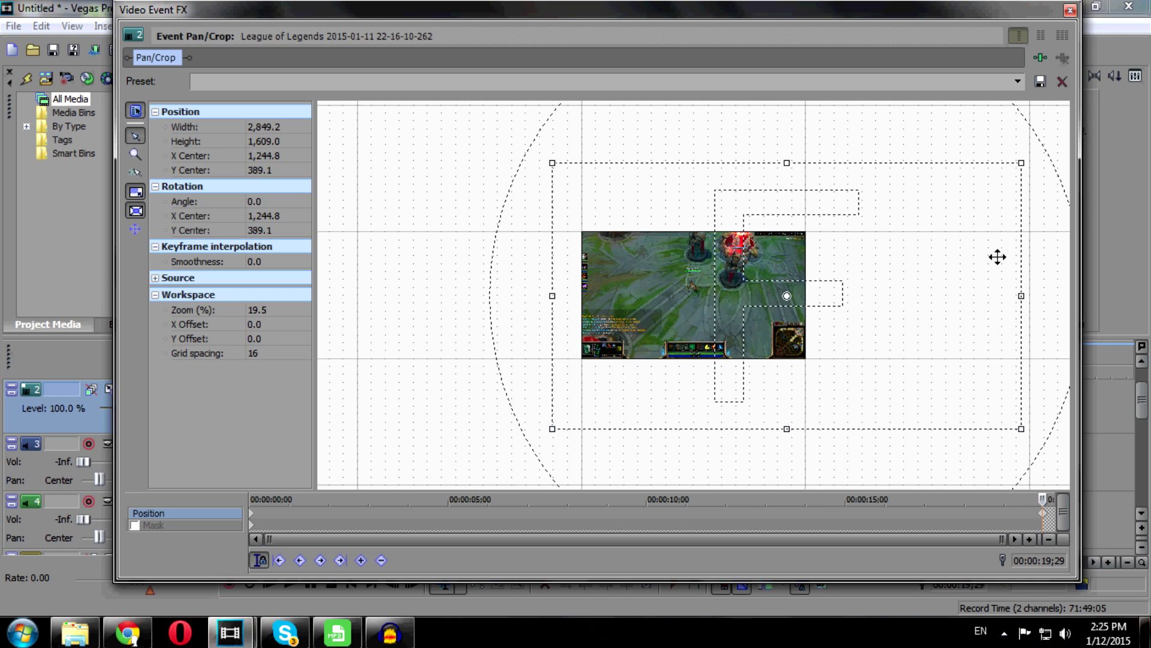
left_click(1070, 10)
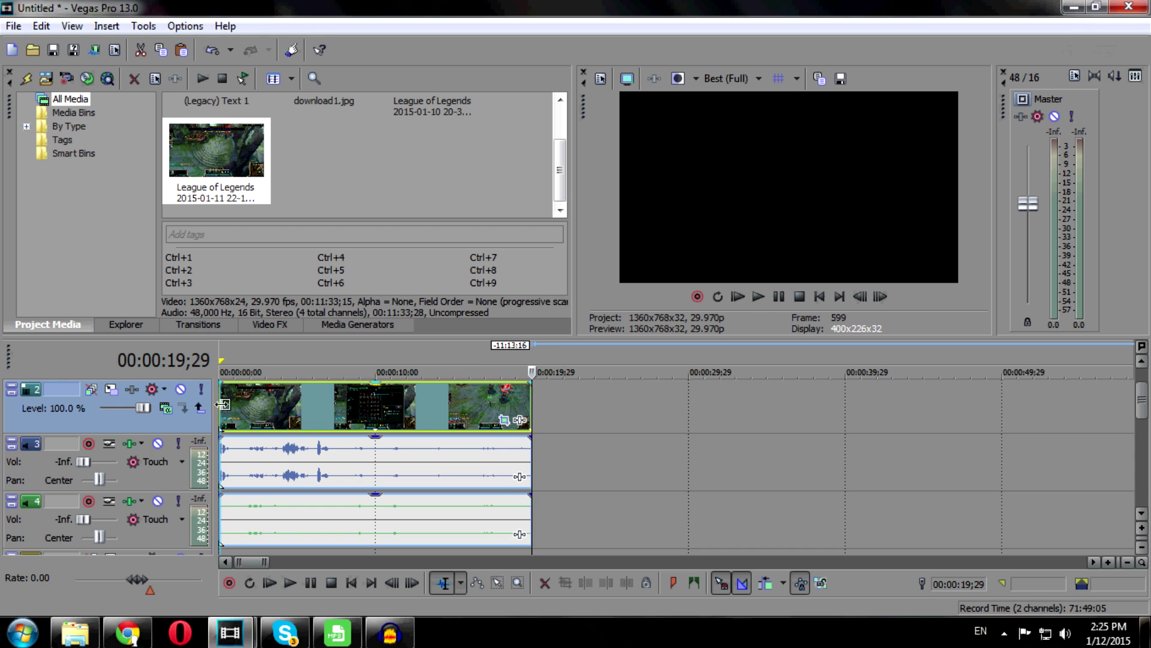
key("ctrl+Home")
- Preview the outro from the start and check track 2's motion settings
left_click(774, 300)
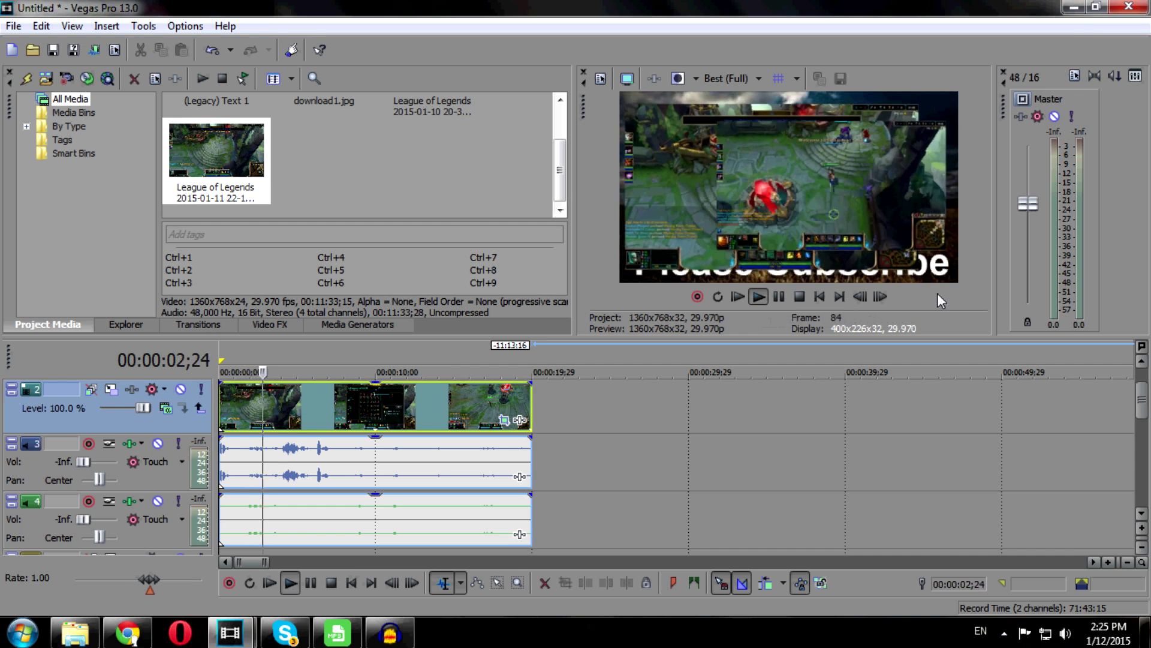
left_click(778, 297)
left_click(221, 400)
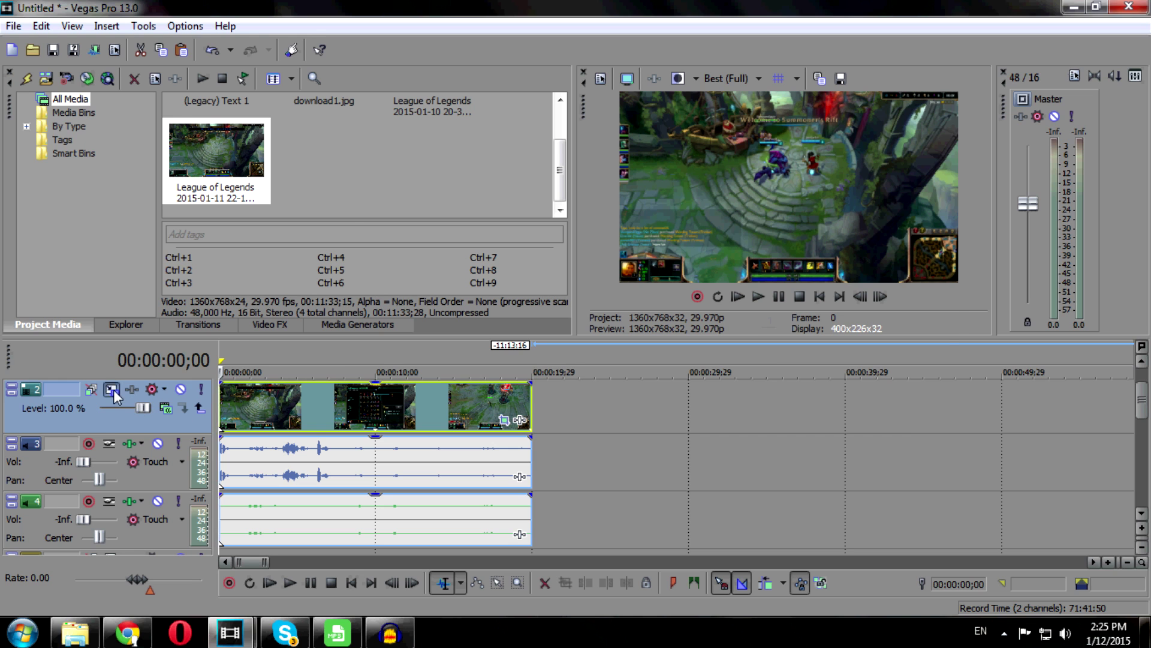
left_click(113, 391)
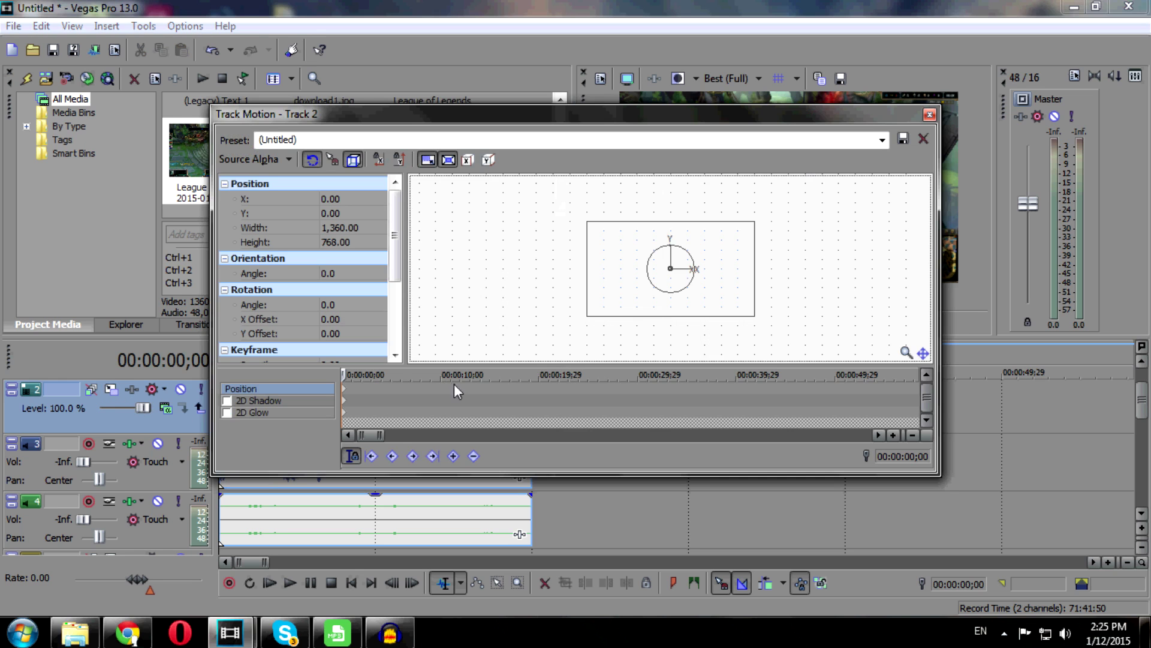
left_click(930, 115)
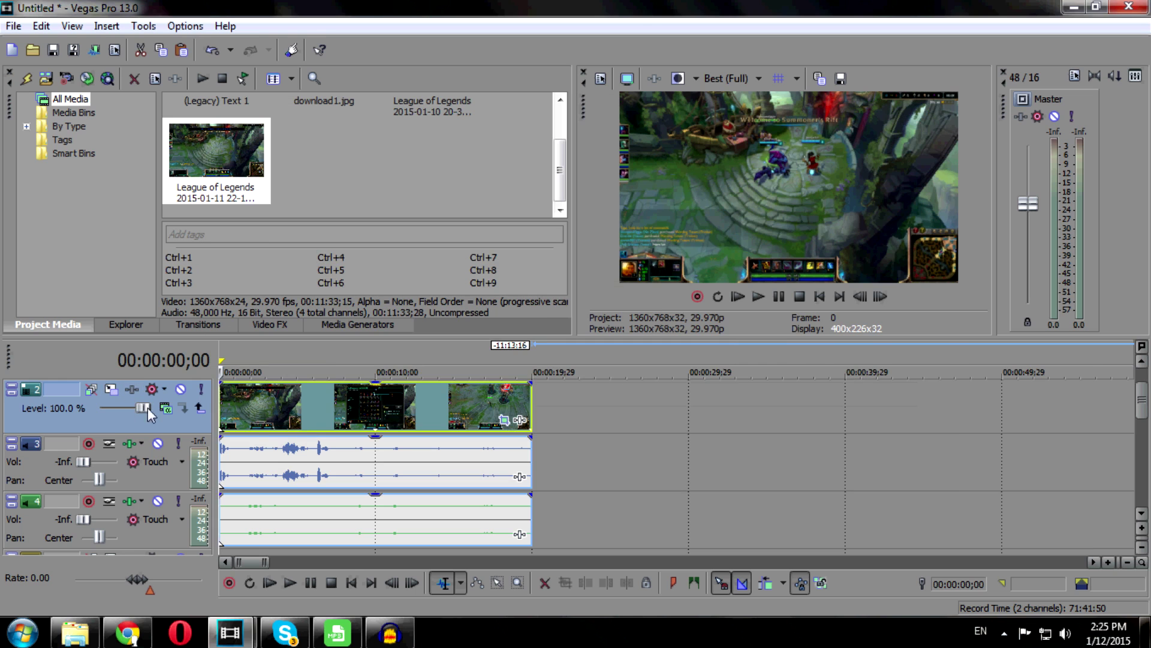
- Reframe the second gameplay clip as a smaller left-side inset, then preview the layout
left_click(505, 420)
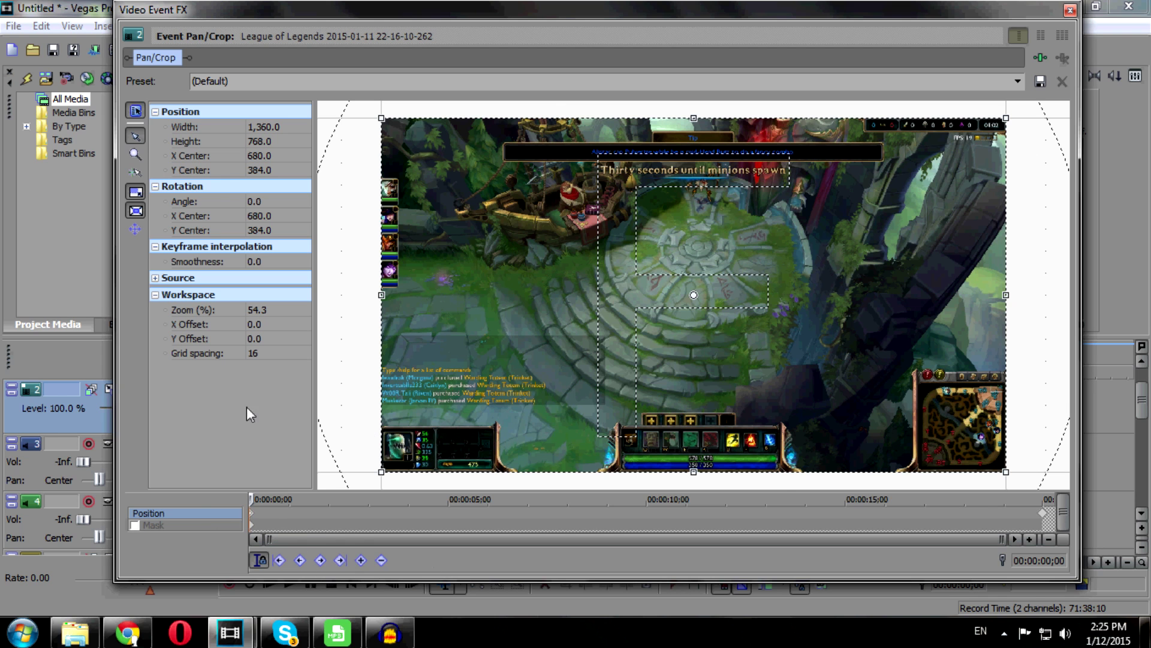
scroll(608, 244, "down", 2)
scroll(630, 242, "down", 2)
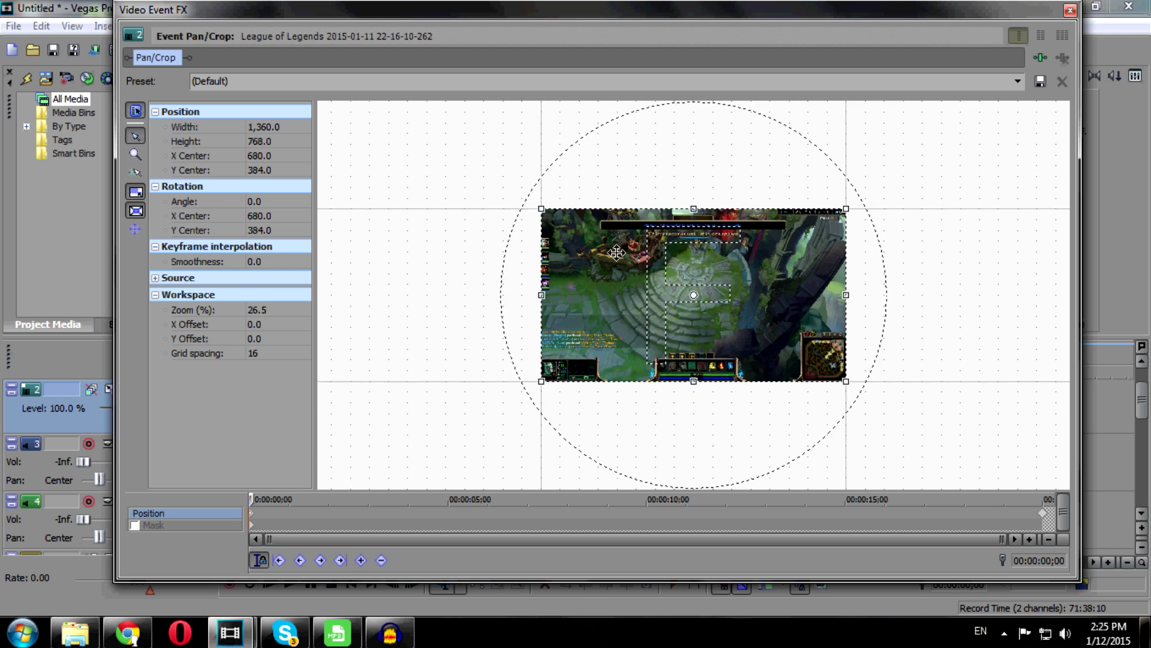
scroll(825, 236, "down", 2)
left_click_drag(820, 227, 976, 142)
left_click_drag(781, 288, 908, 292)
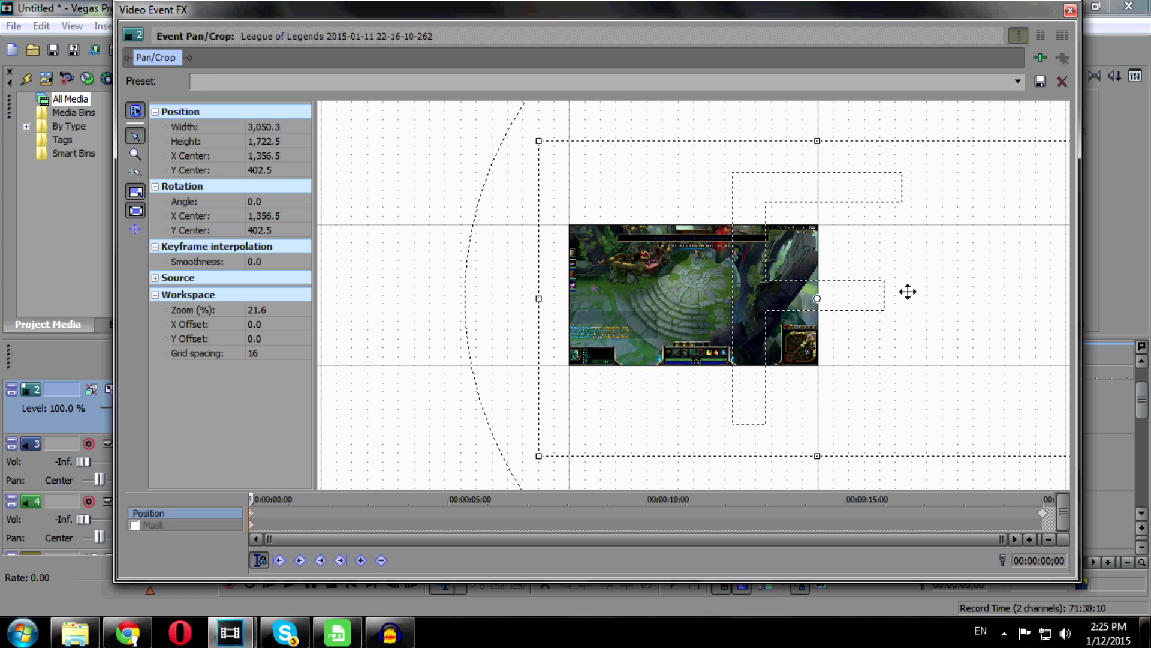
left_click(1069, 11)
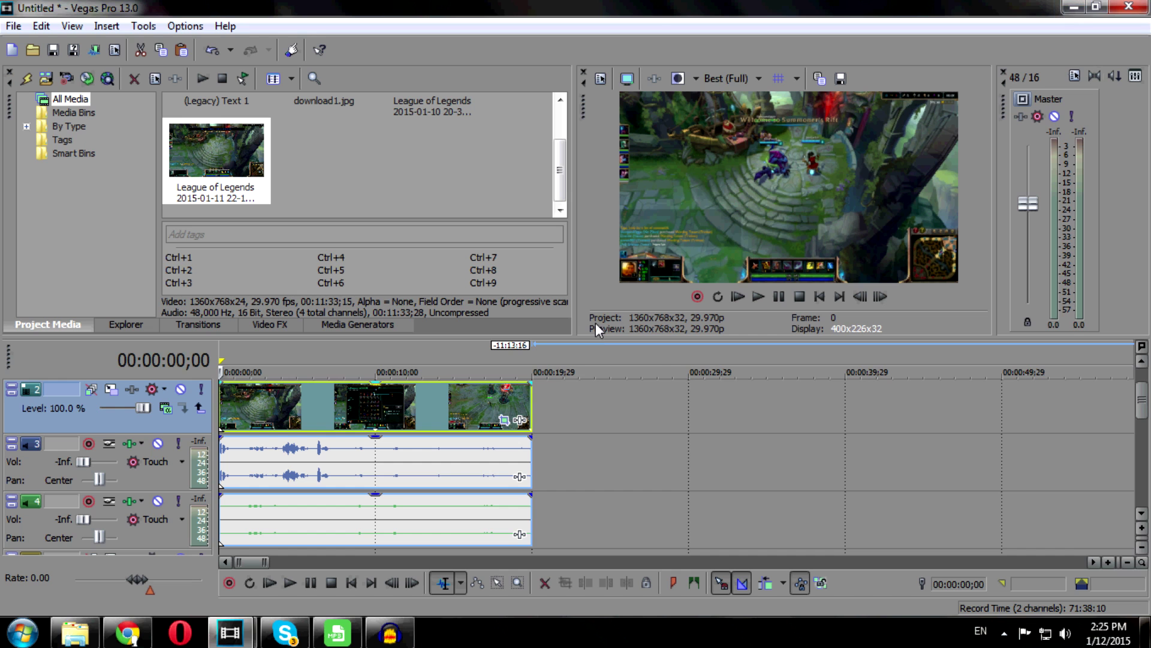
left_click(765, 298)
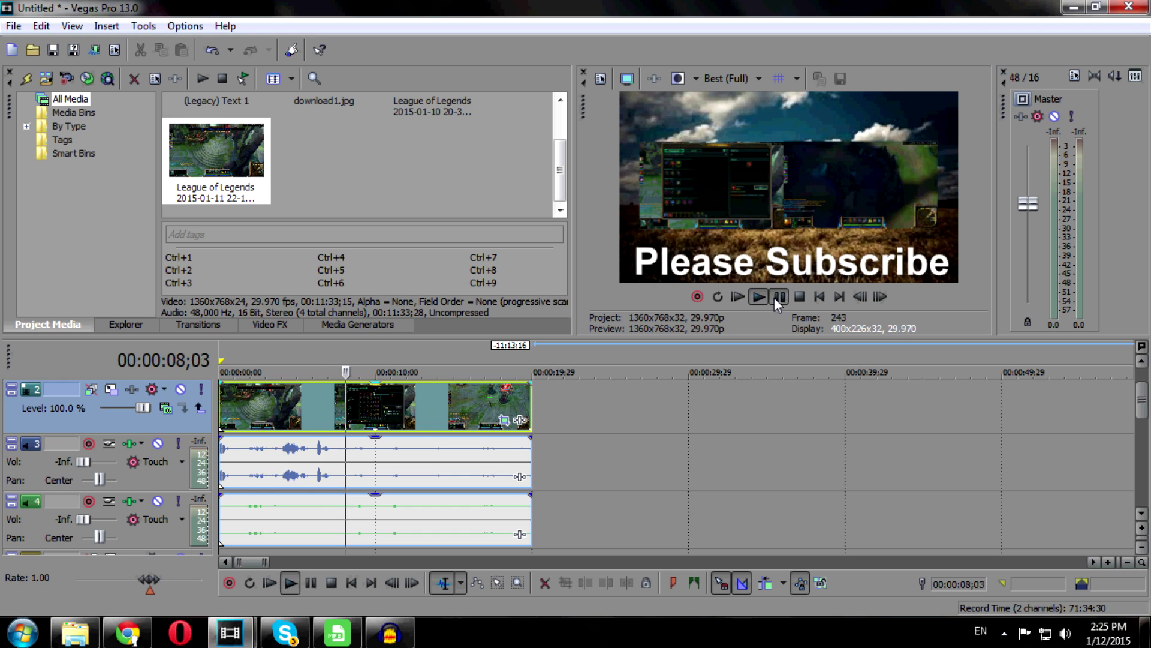
left_click(778, 298)
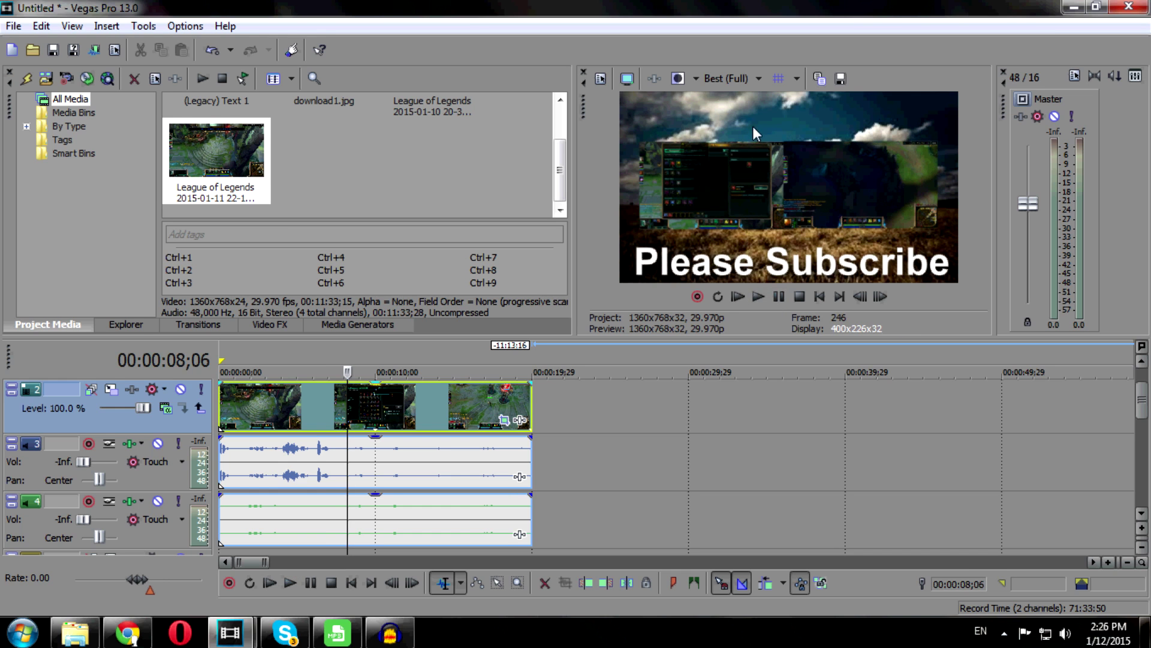
- Add a (Legacy) Text Soft Shadow event on track 5 reading 'Gameplays Tutorials'
left_click(370, 323)
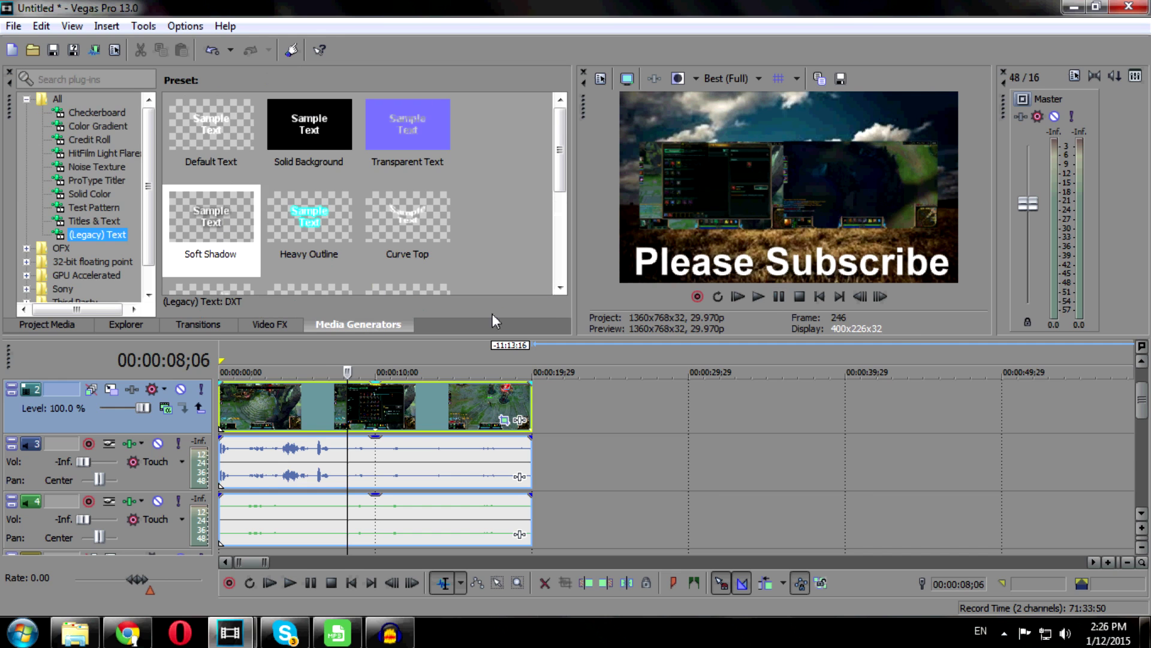
left_click_drag(1141, 400, 1141, 439)
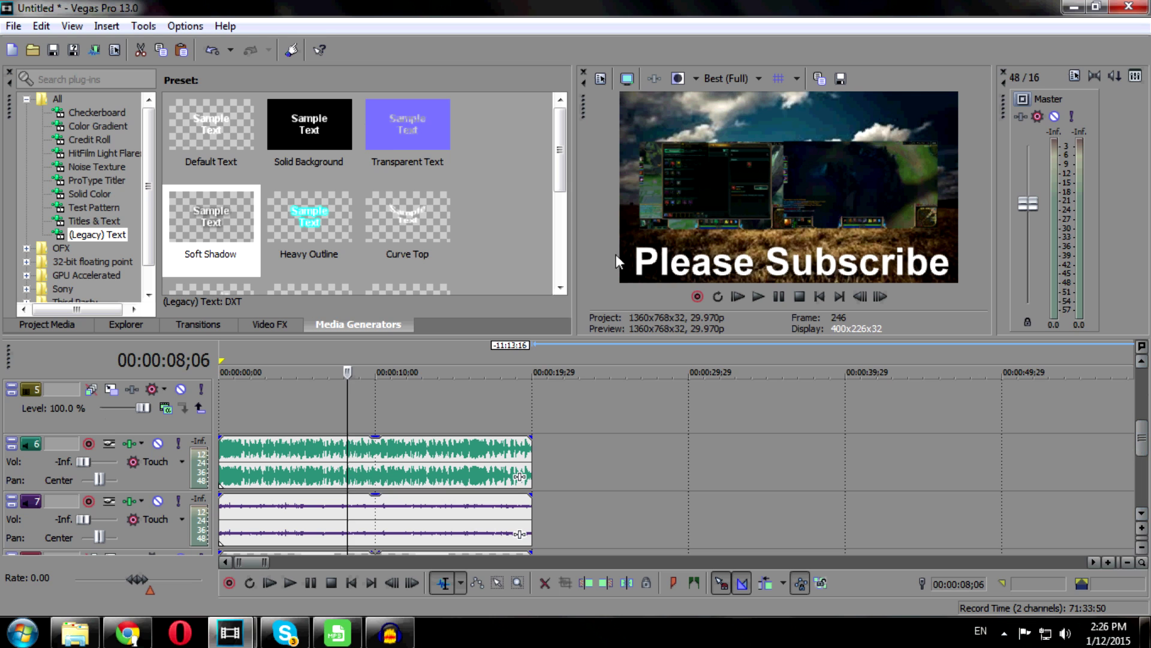
left_click_drag(212, 223, 382, 392)
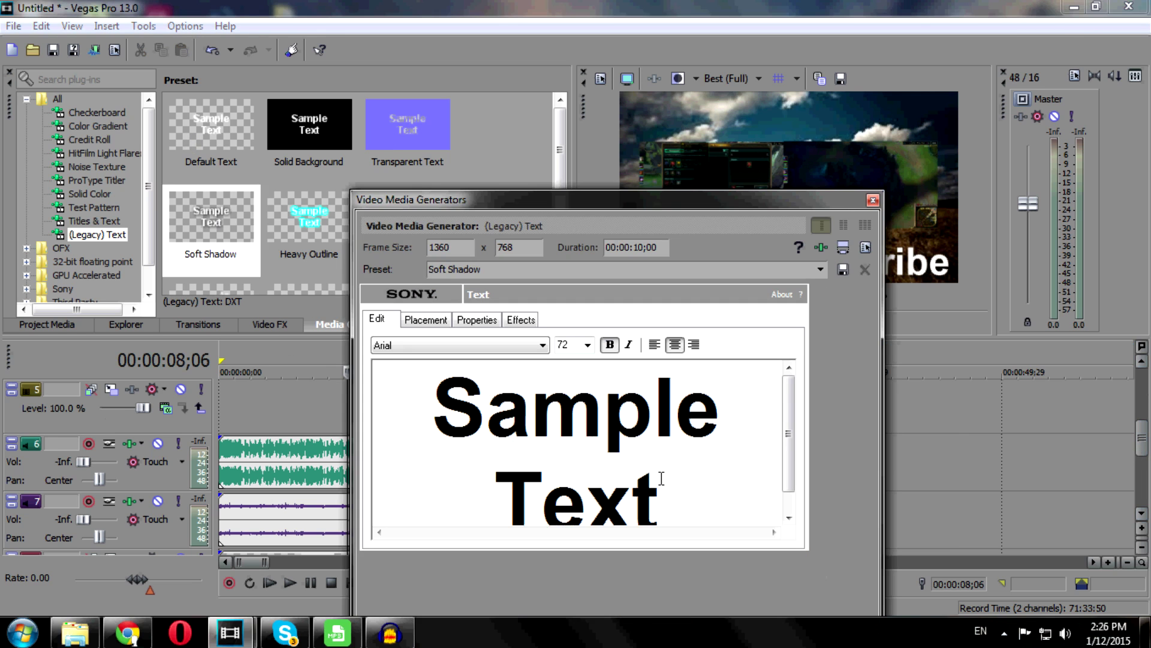
mouse_move(660, 478)
left_mouse_down()
mouse_move(390, 369)
mouse_move(370, 310)
left_mouse_up()
type("Gameplays")
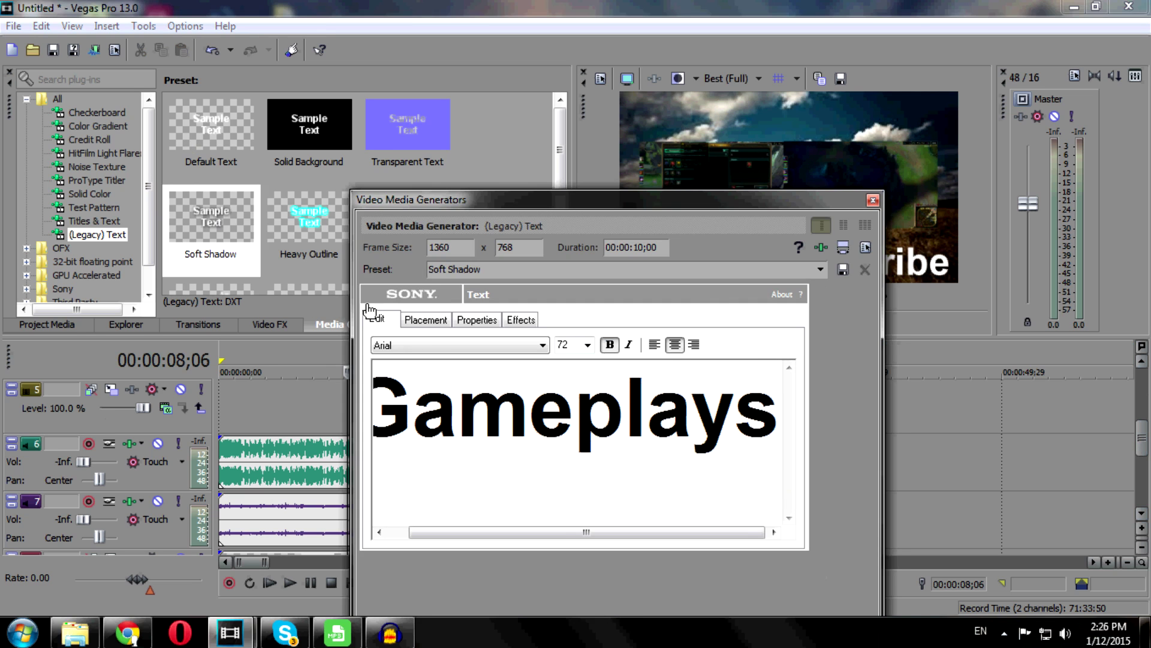
type("      T")
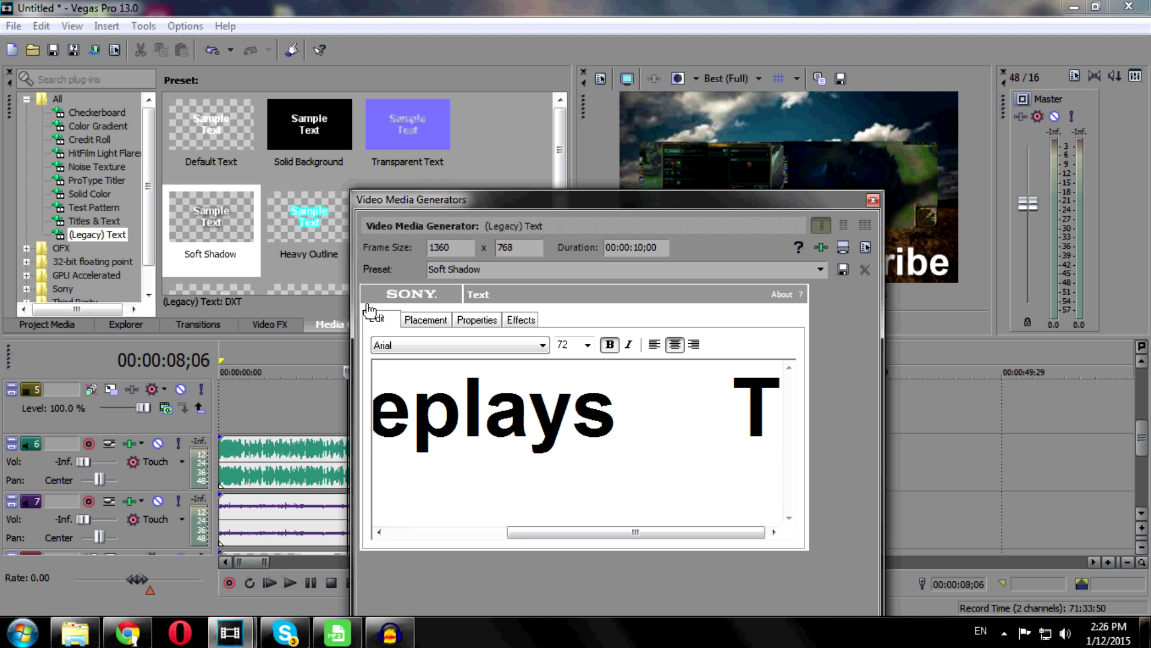
type("utorial")
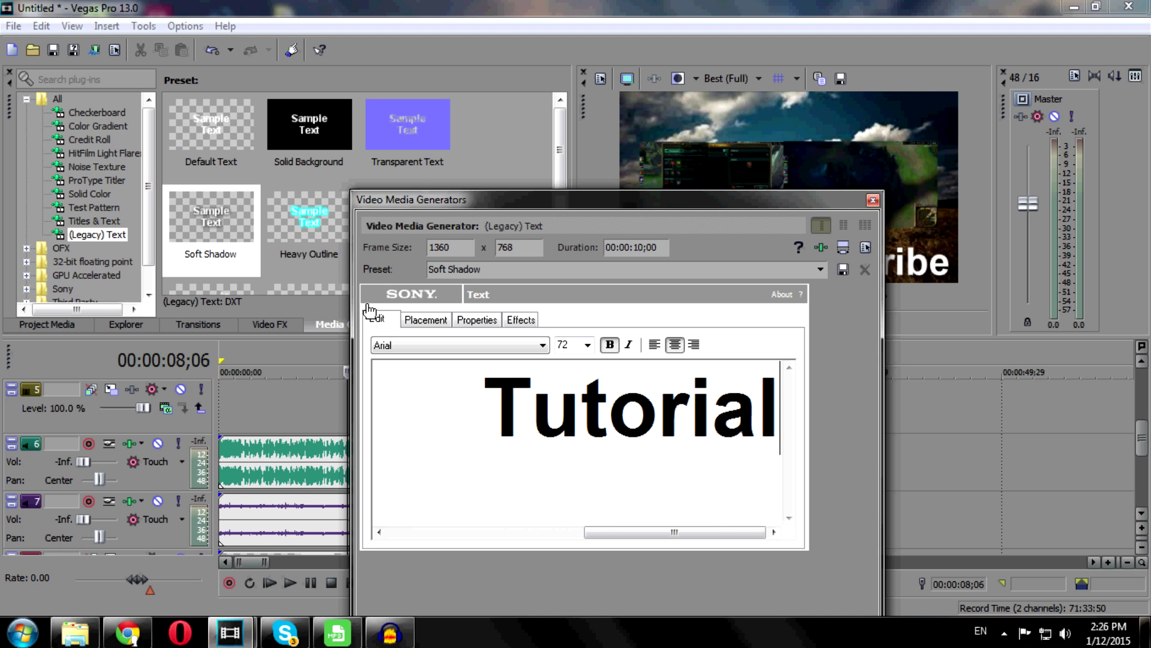
type("s")
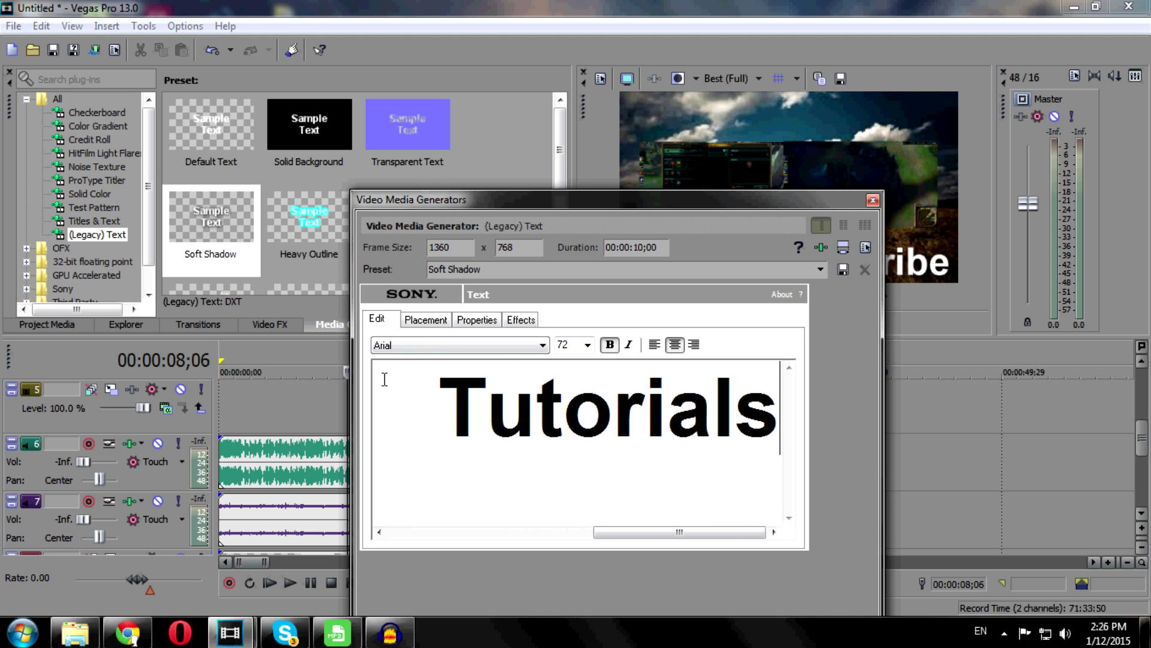
left_click(426, 321)
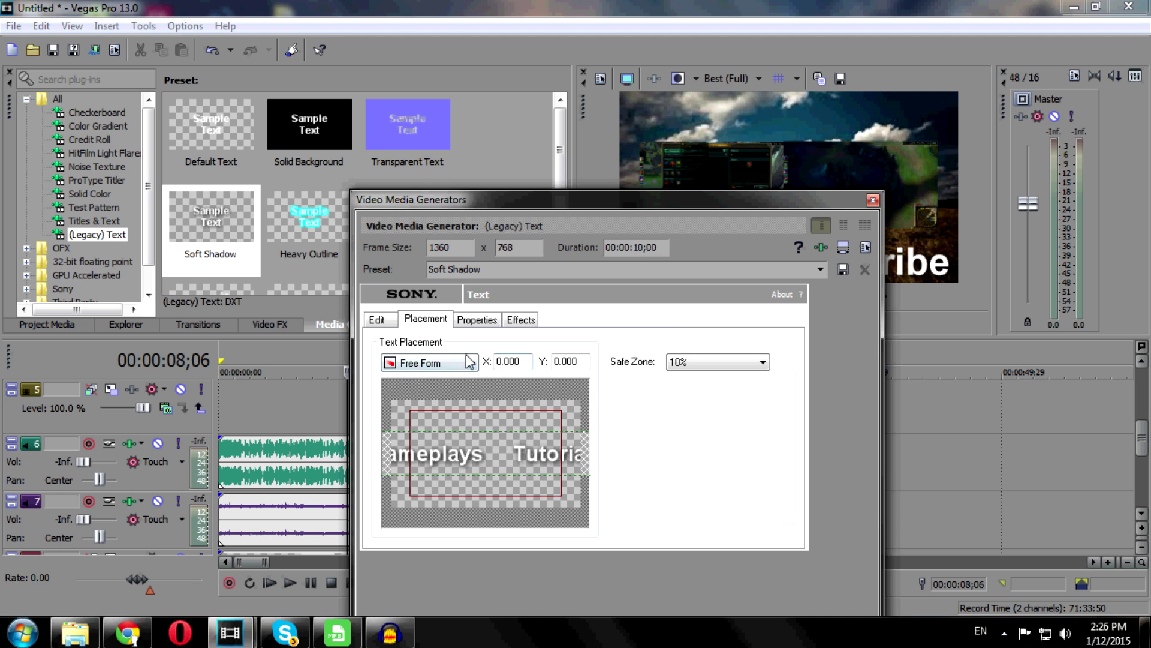
left_click(378, 321)
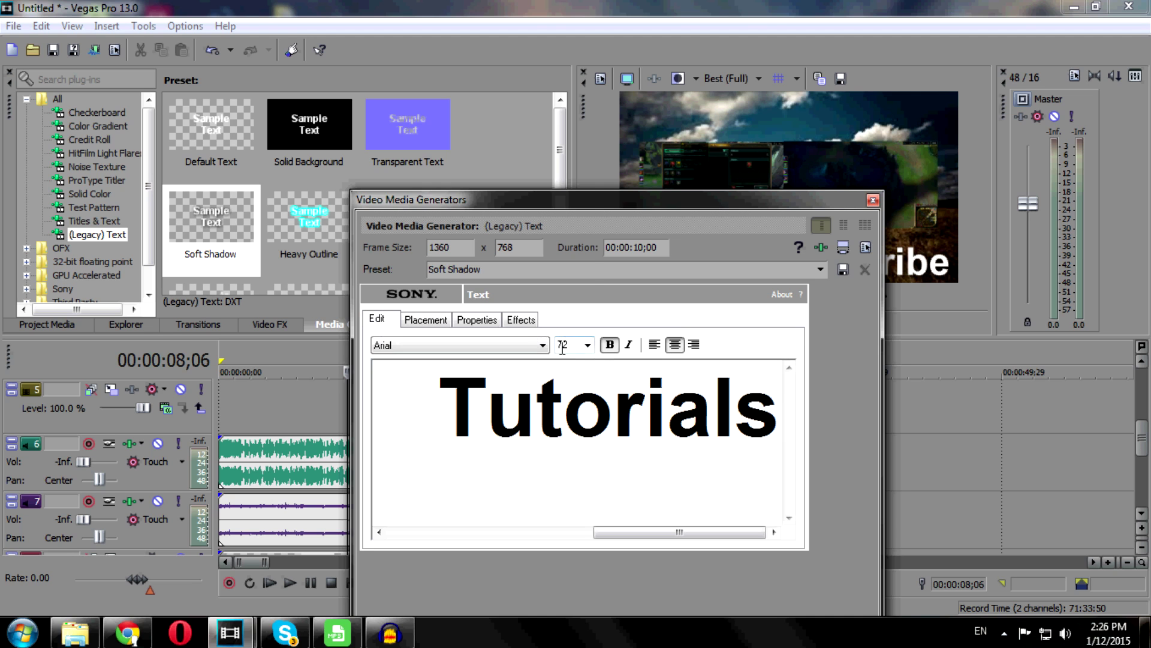
- Set the title's font size to 48 and move it near the top of the frame
left_click(588, 346)
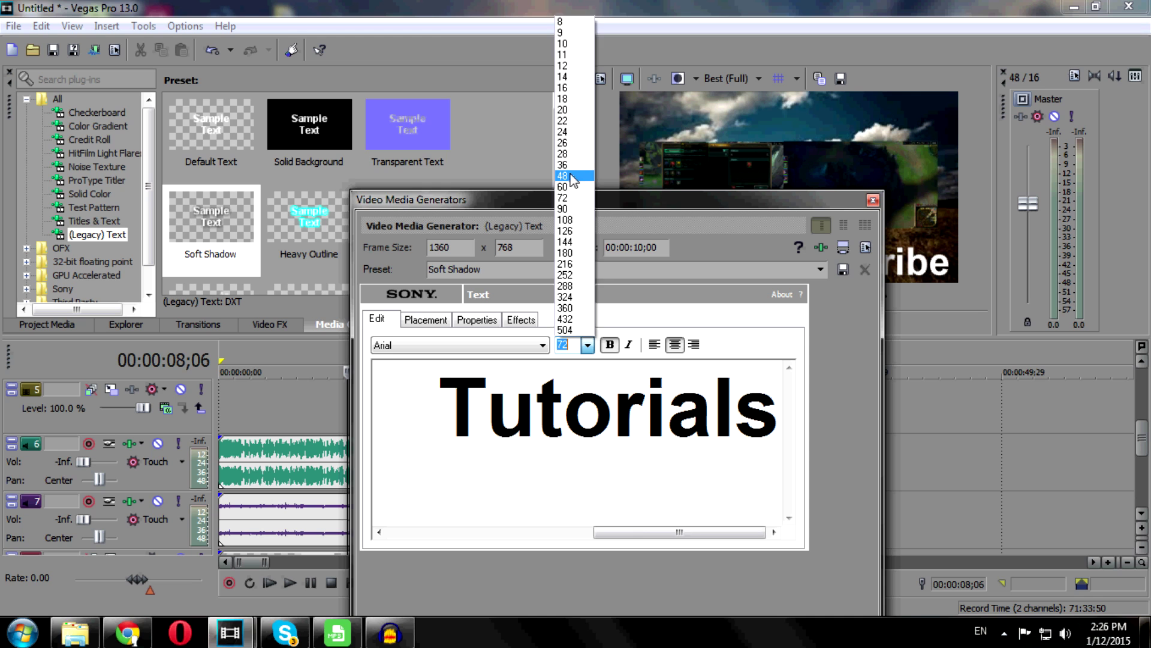
left_click(572, 177)
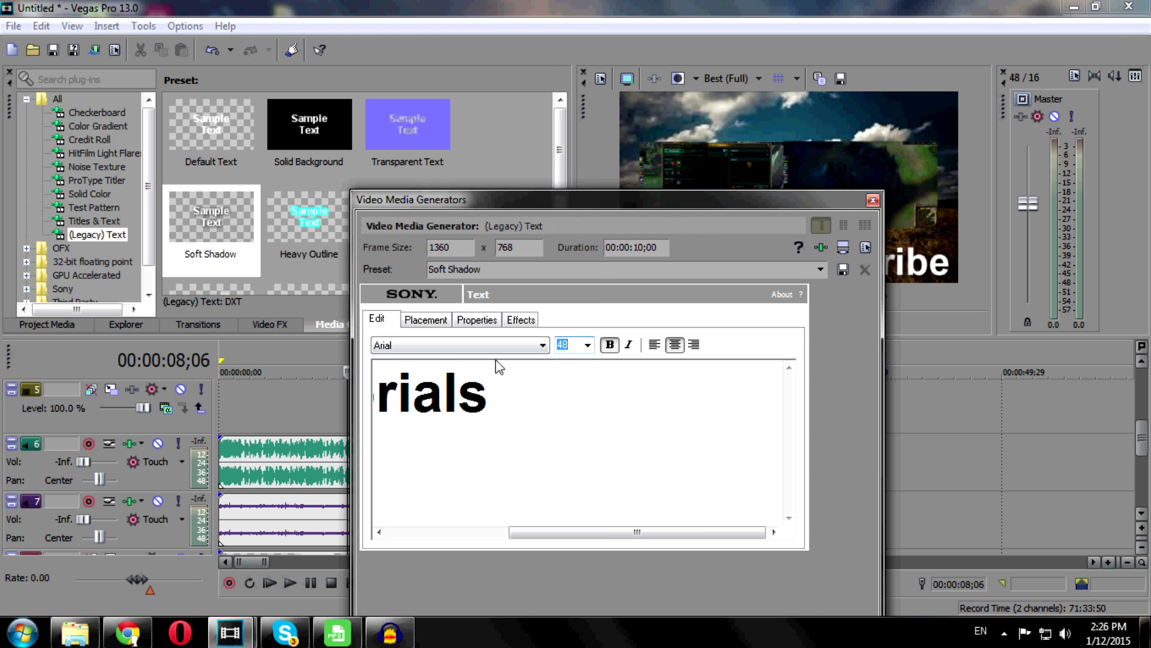
left_click(431, 324)
left_click_drag(504, 453, 506, 420)
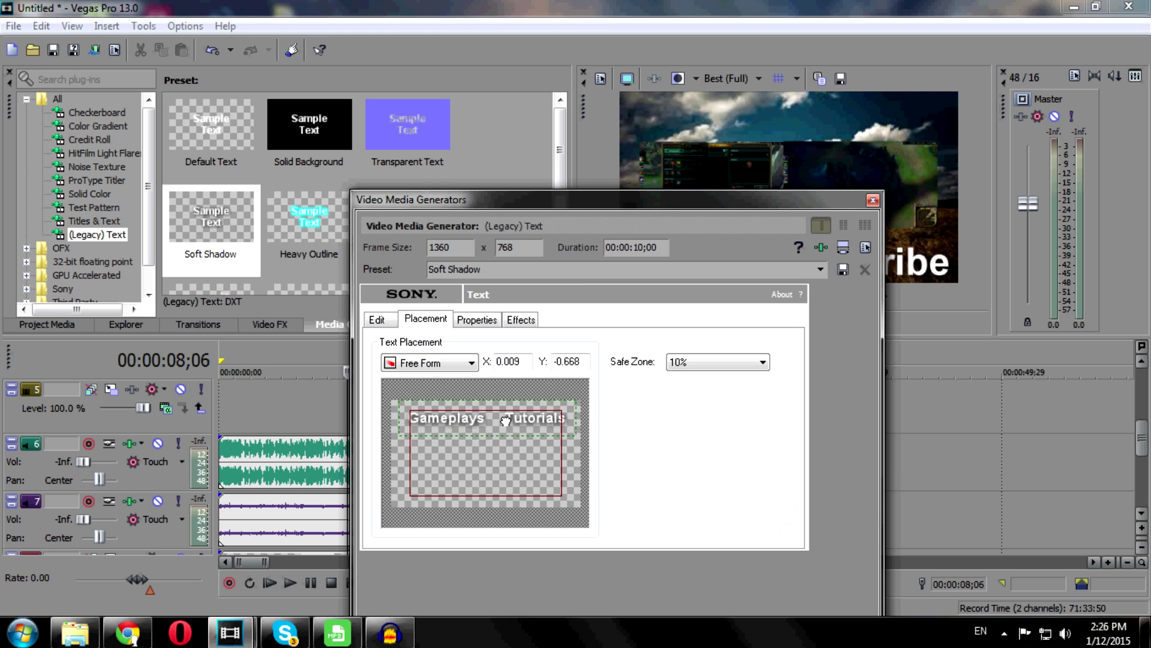
left_click(871, 200)
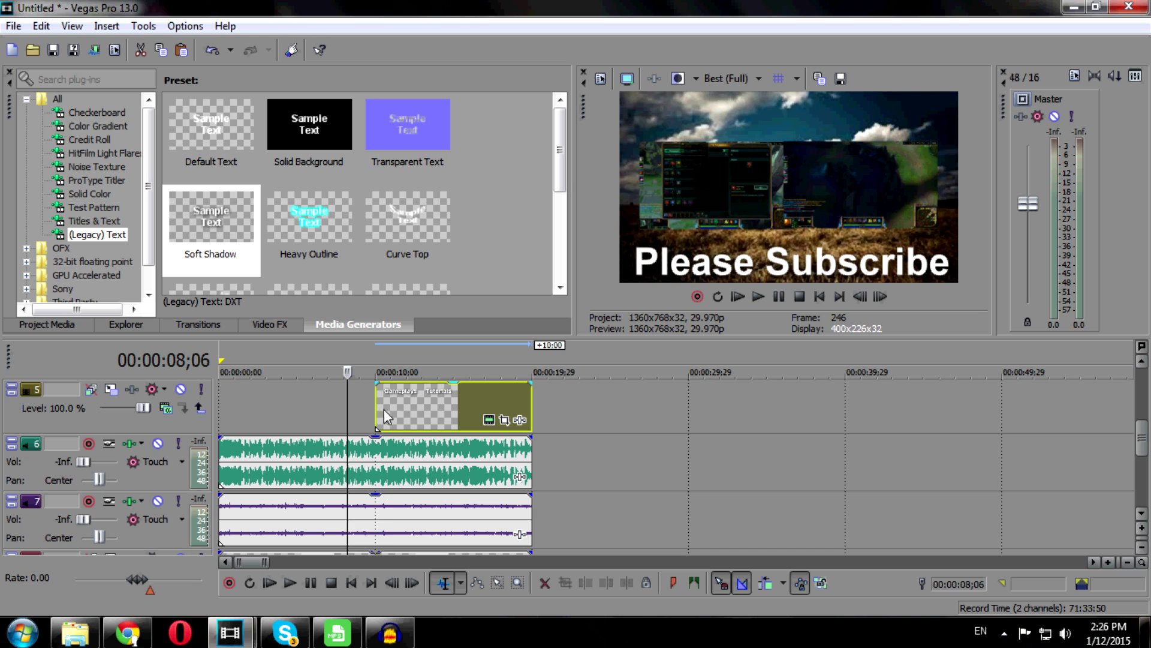
- Apply the Simple 3D Blinds transition to the start of the 'Gameplays Tutorials' title and preview it
left_click(393, 414)
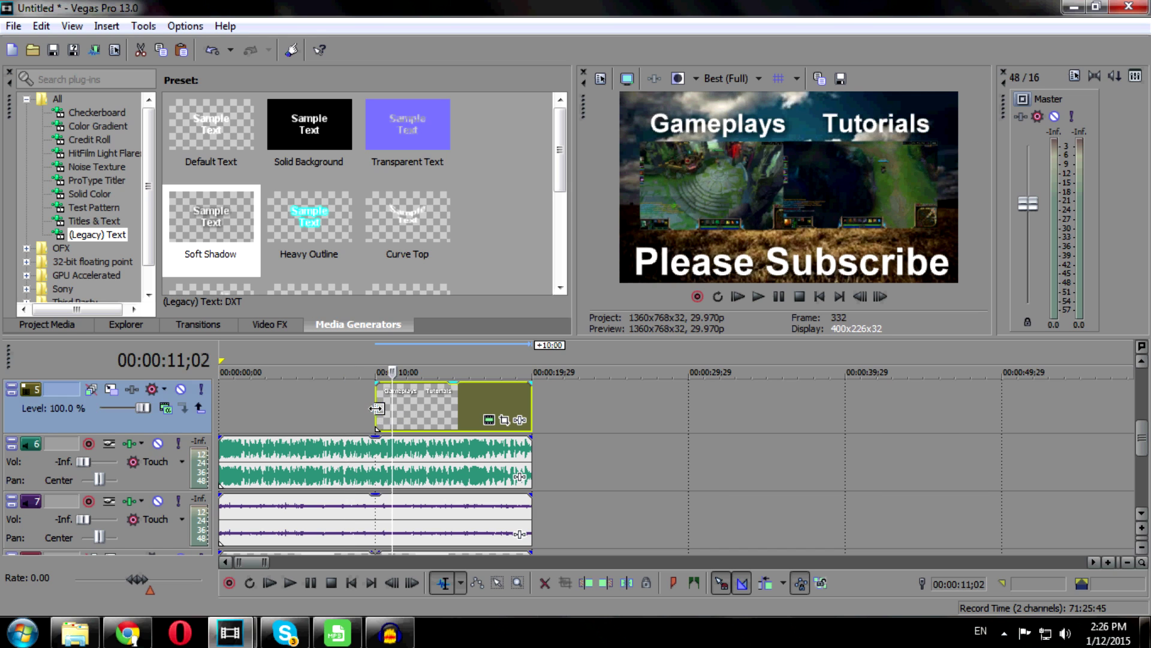
left_click(376, 409)
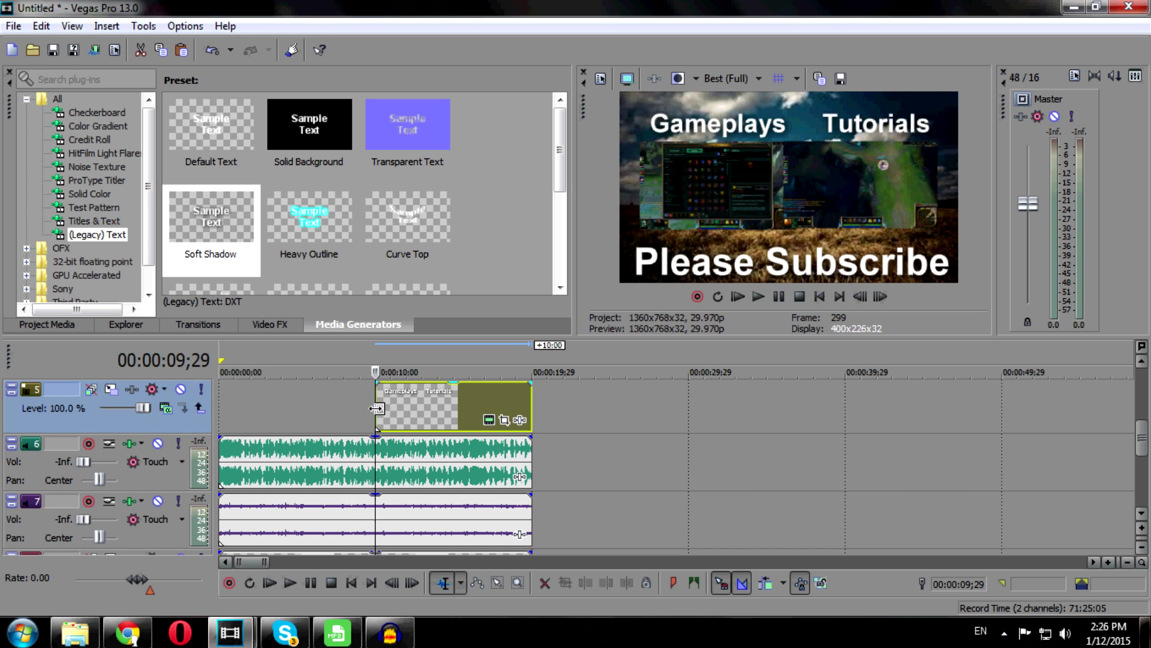
left_click(205, 324)
left_click(233, 136)
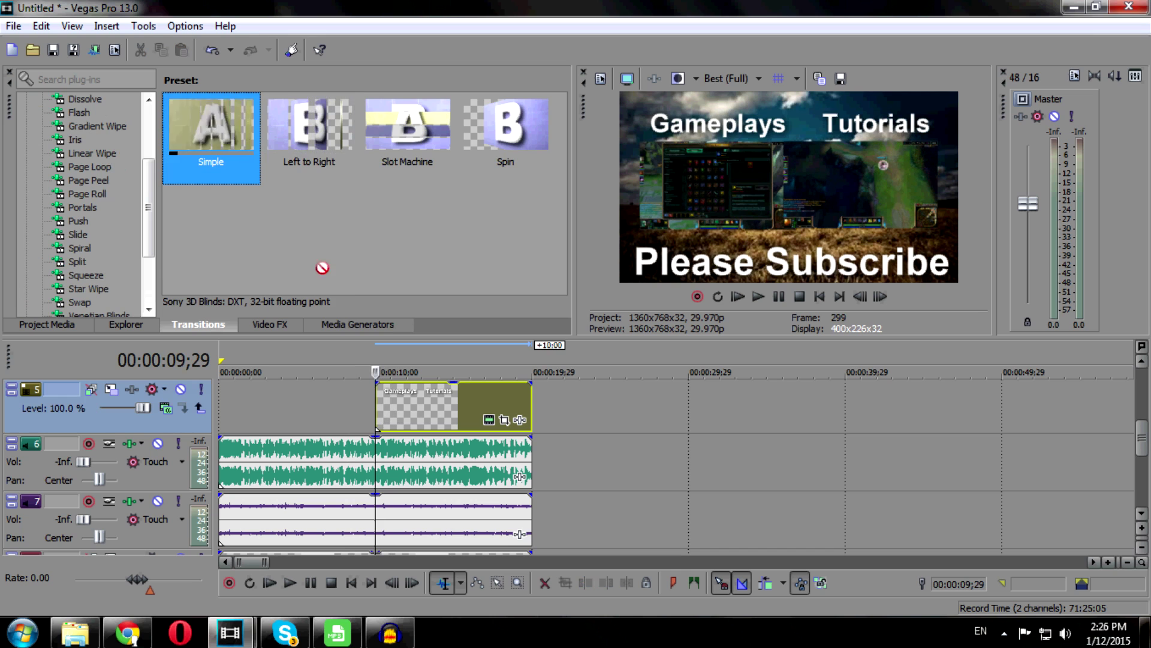
left_click_drag(360, 322, 377, 396)
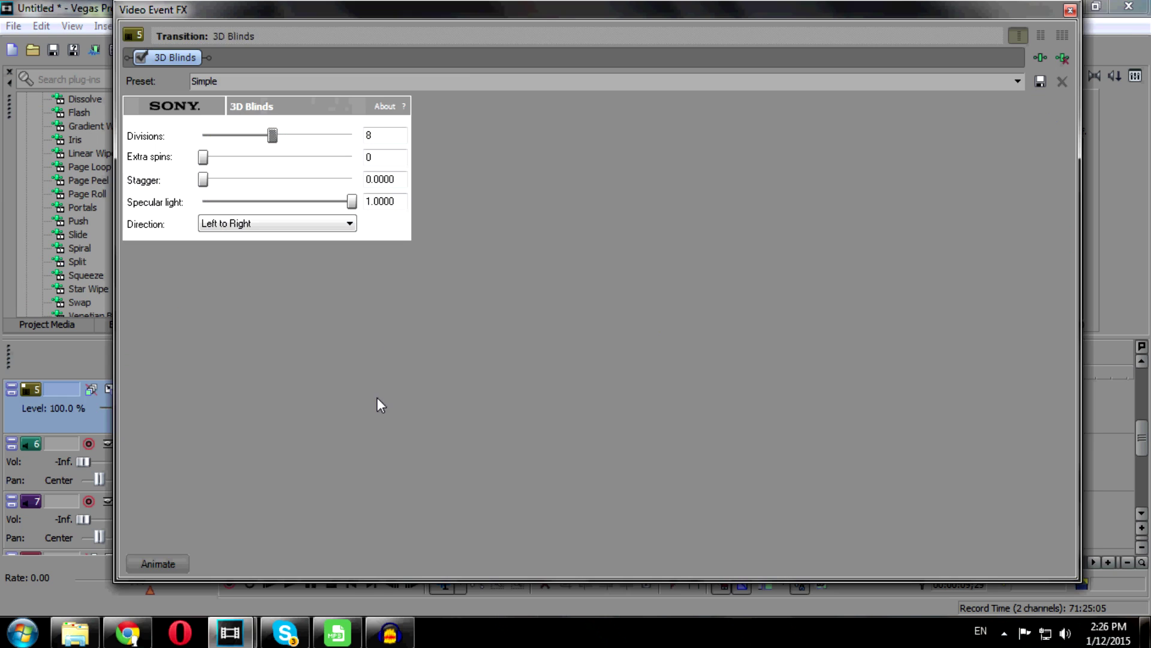
left_click(1070, 10)
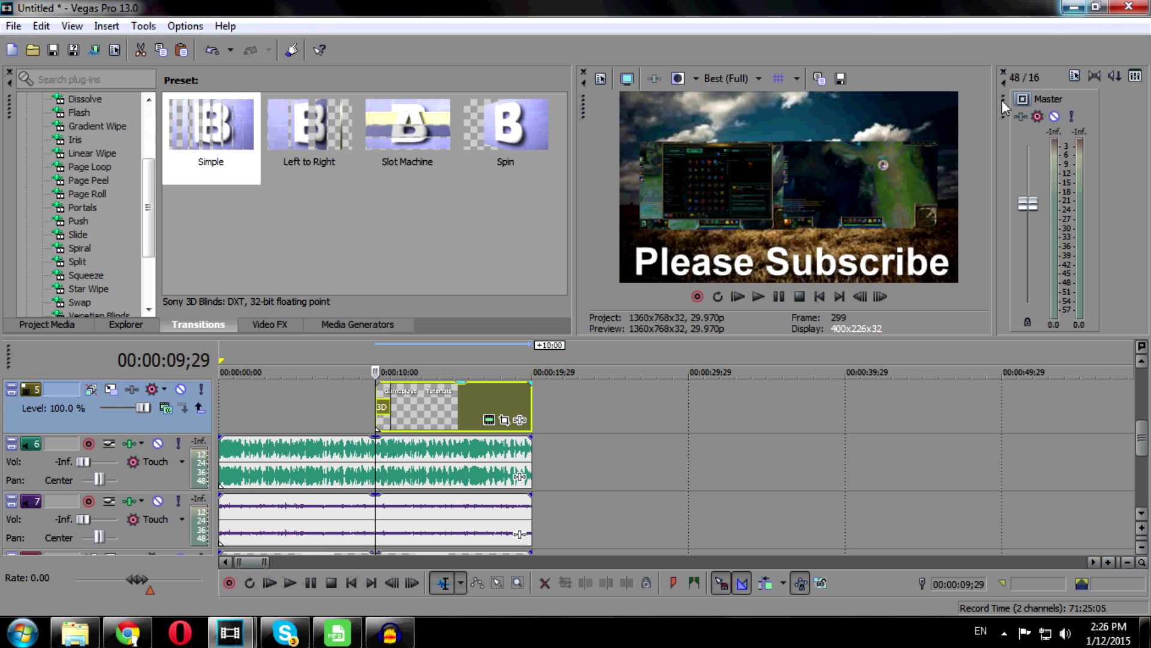
left_click(225, 455)
left_click(758, 296)
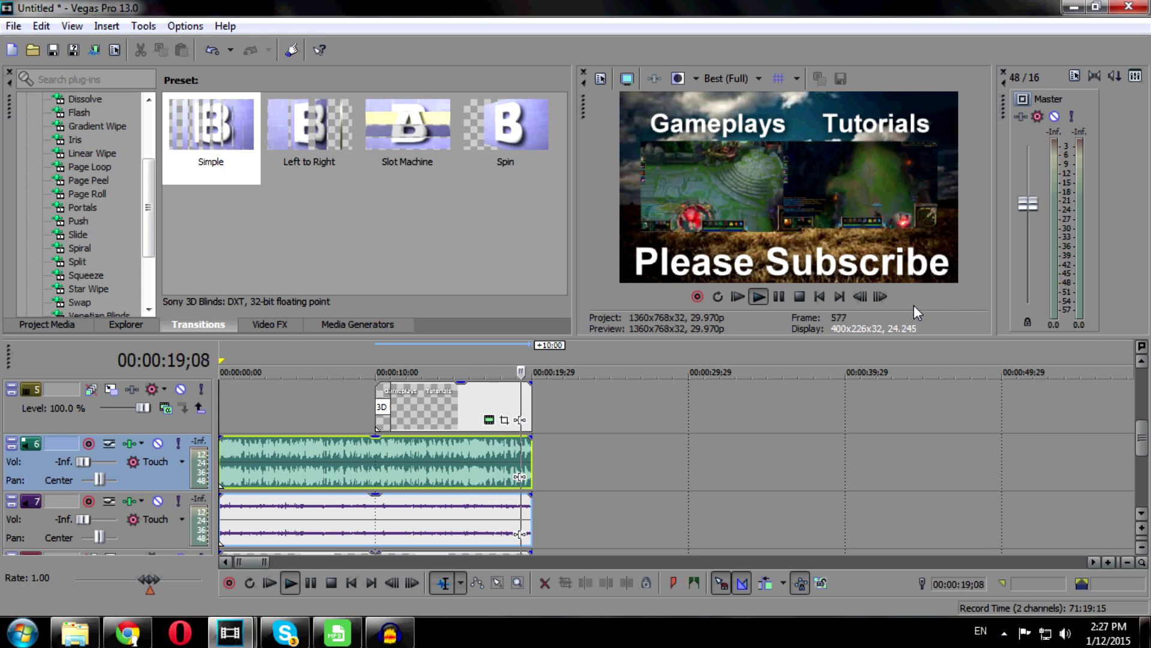
left_click(310, 582)
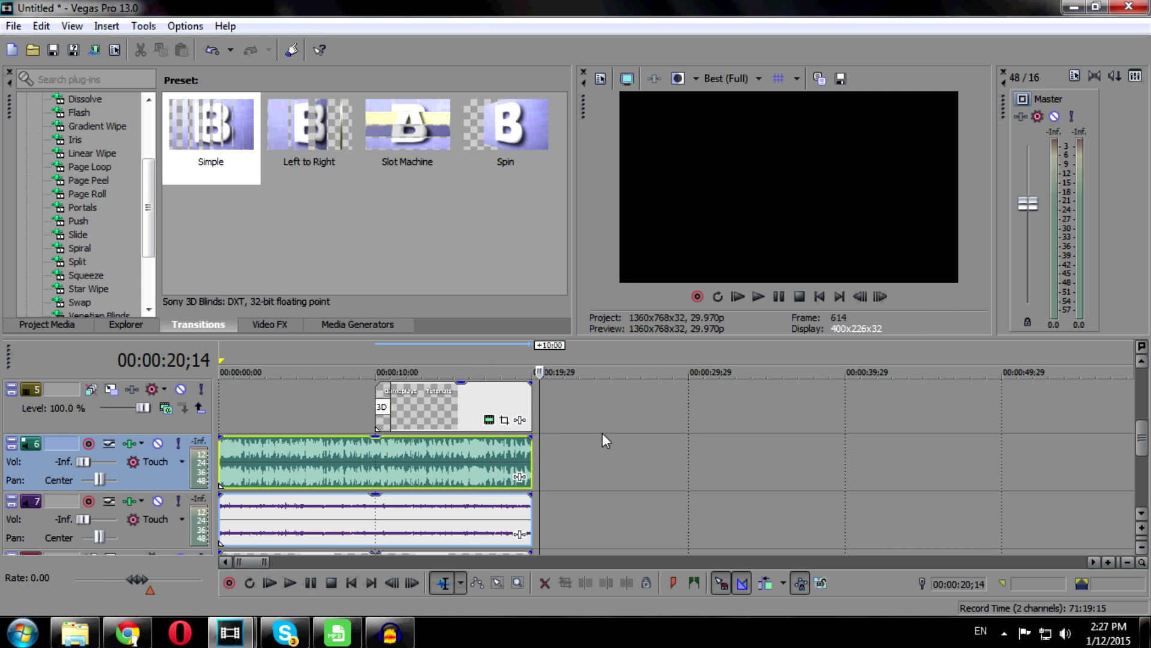